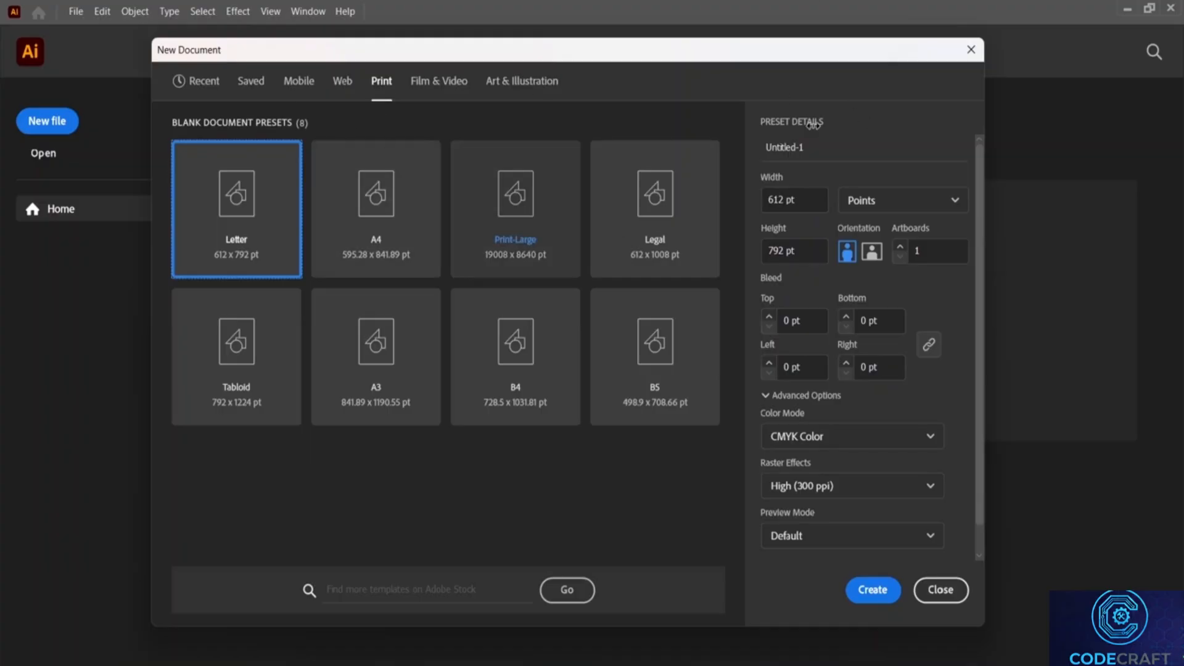
# Step: Choose the A4 print preset in landscape orientation and name the new document Colages
pyautogui.click(373, 228)
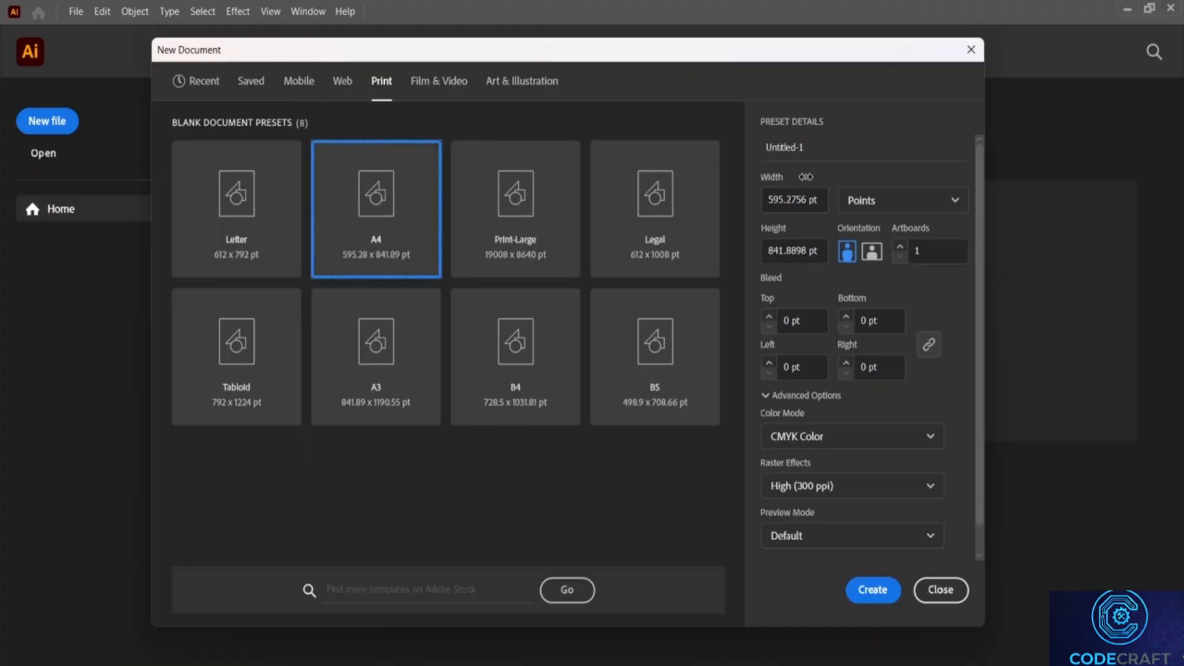
pyautogui.click(872, 251)
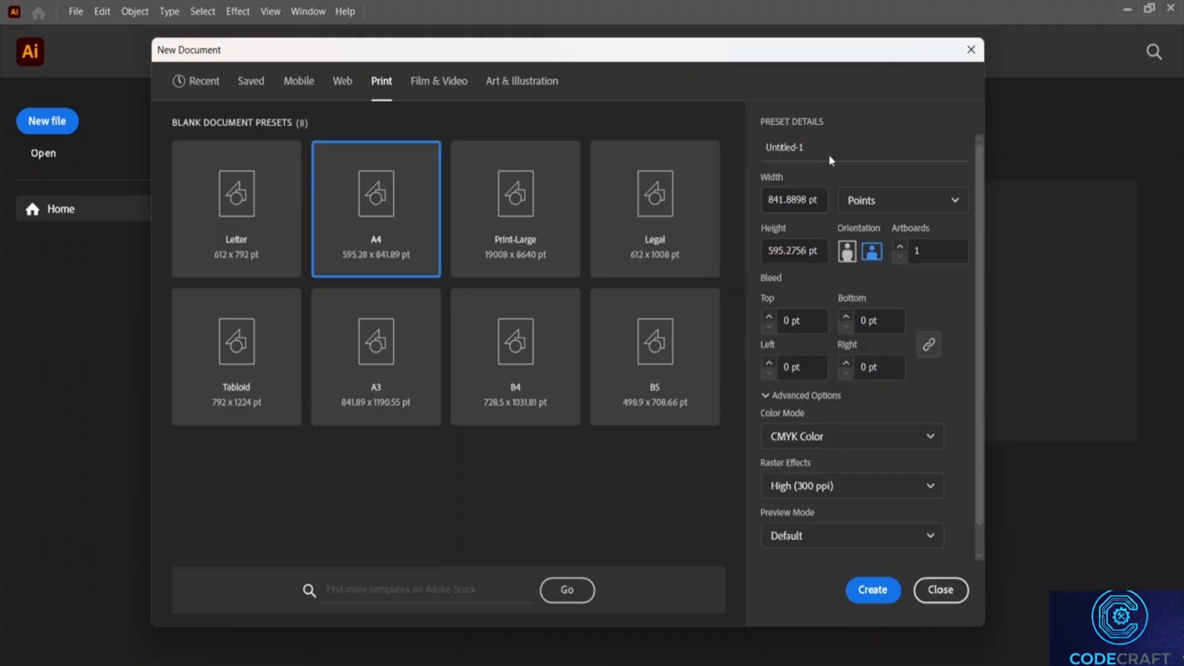
pyautogui.click(867, 141)
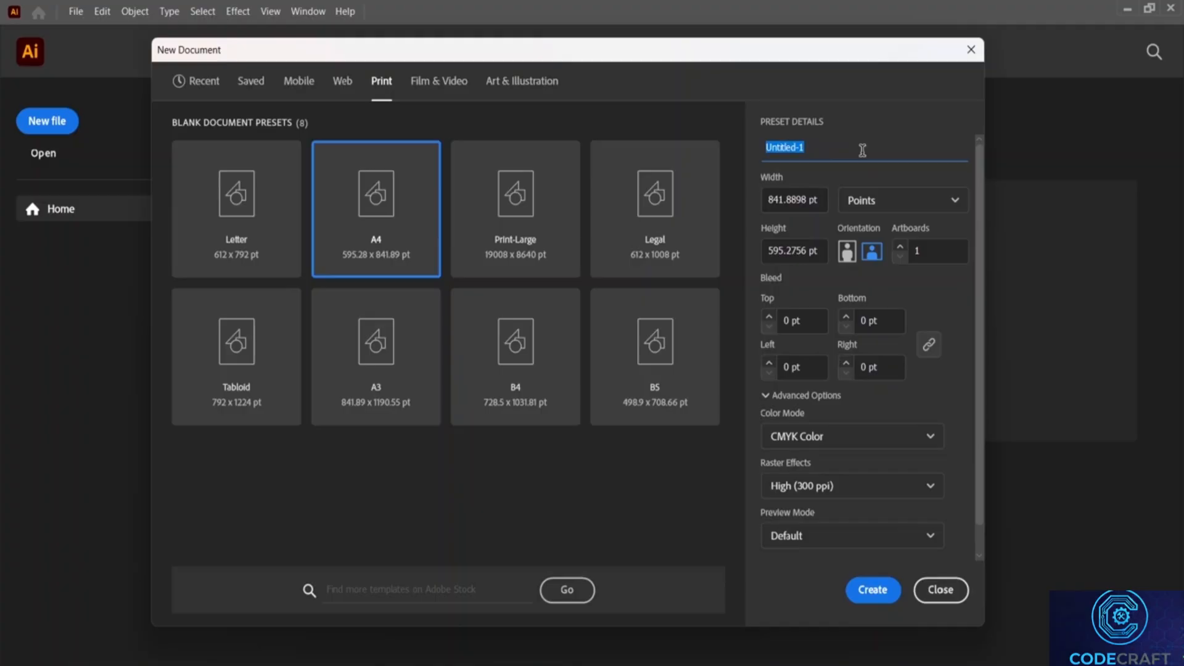
pyautogui.write('Colages')
# Step: Set the new document's measurement unit to pixels
pyautogui.click(907, 198)
pyautogui.click(946, 234)
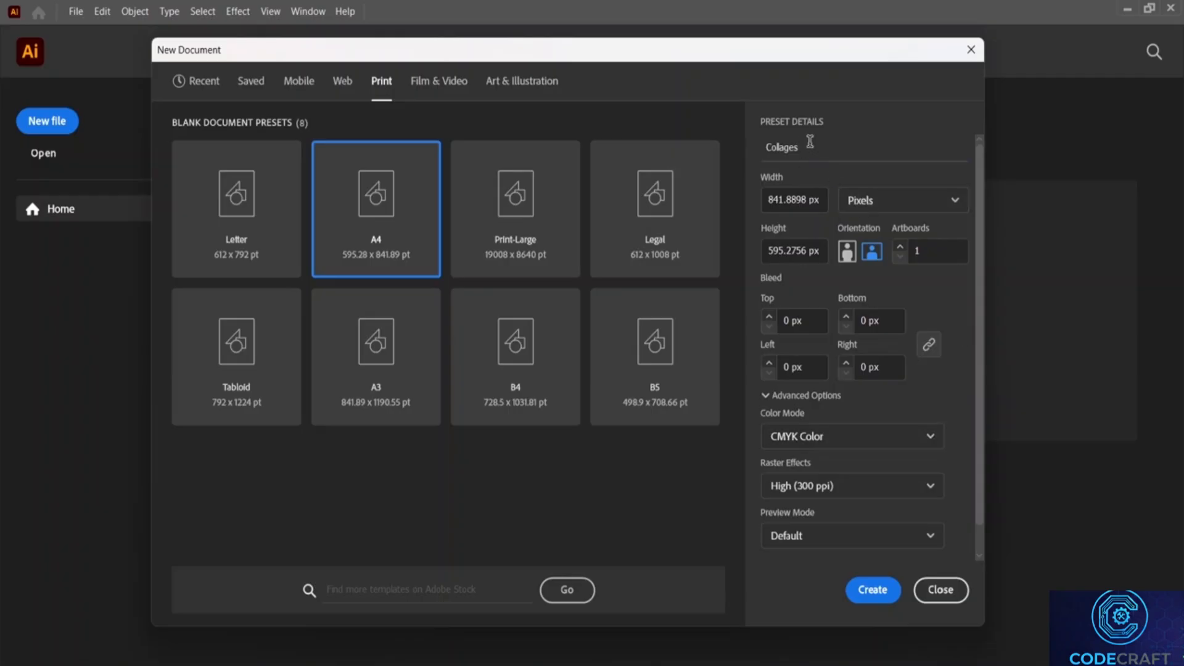
pyautogui.click(922, 201)
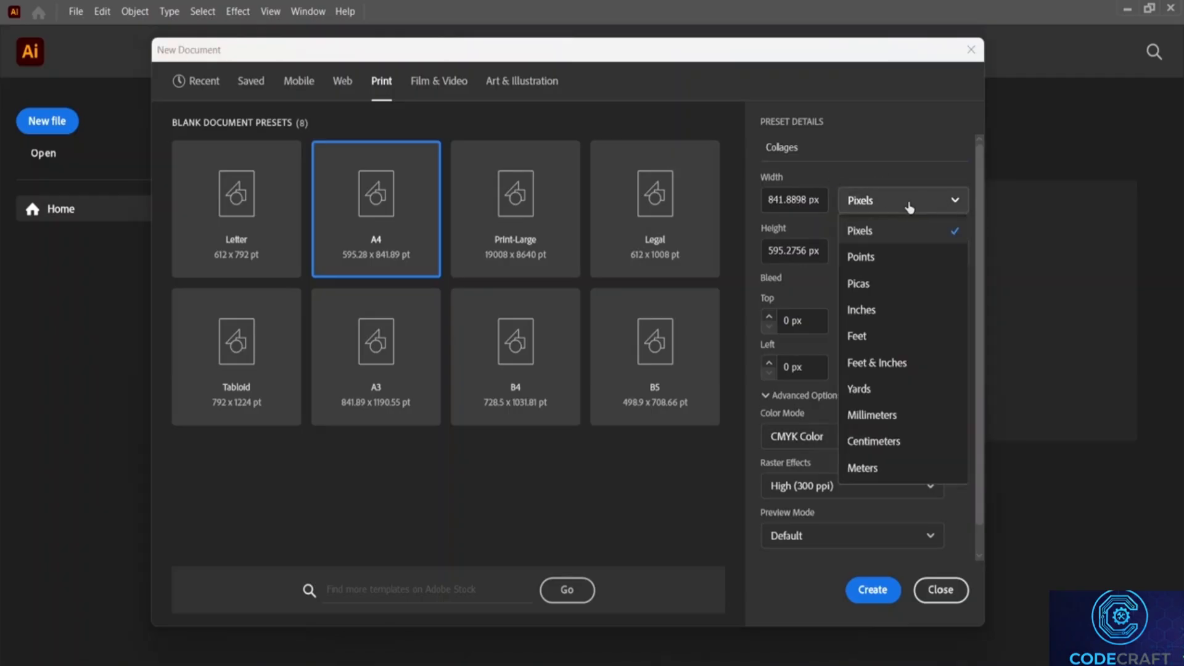
pyautogui.click(911, 206)
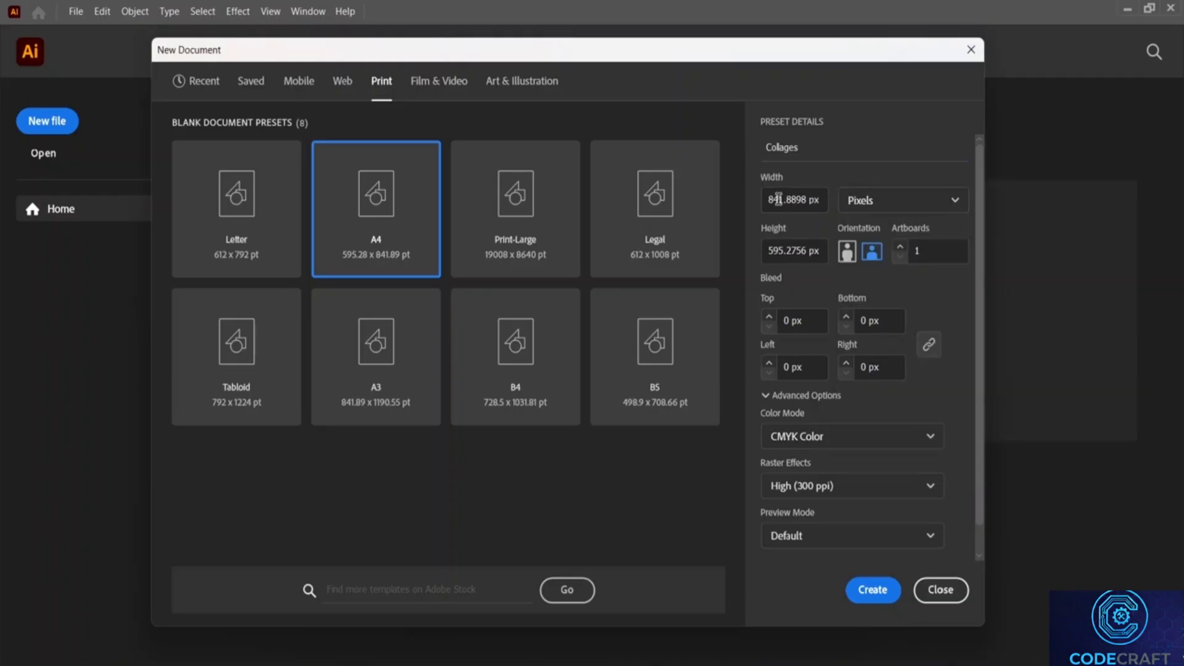
# Step: Set the new document's width to 941.8898 px and its height to 695.2756 px
pyautogui.doubleClick(778, 199)
pyautogui.click(774, 200)
pyautogui.press('BackSpace')
pyautogui.write('9')
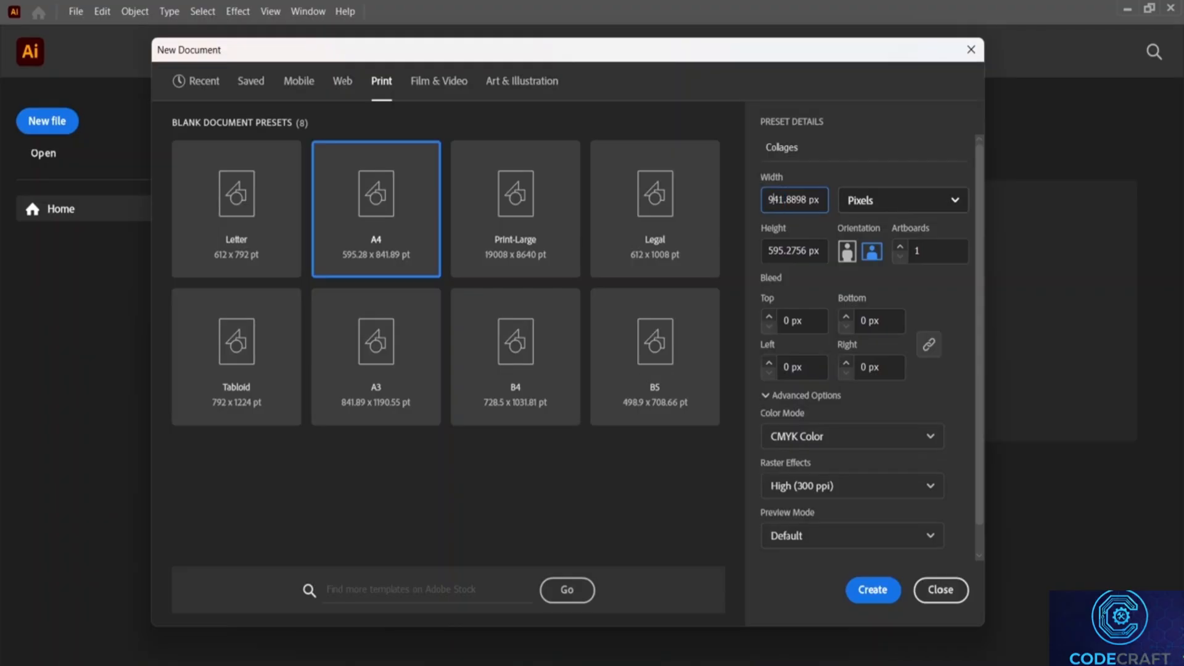
pyautogui.click(774, 247)
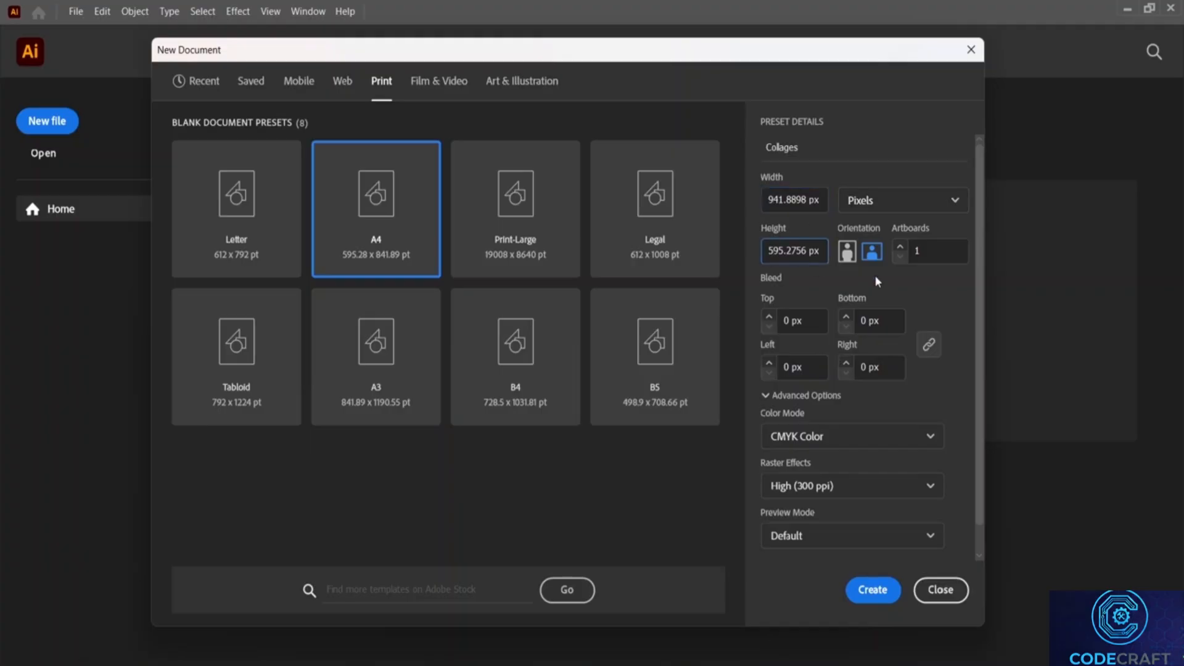
pyautogui.press('BackSpace')
pyautogui.write('6')
pyautogui.click(956, 262)
pyautogui.click(930, 247)
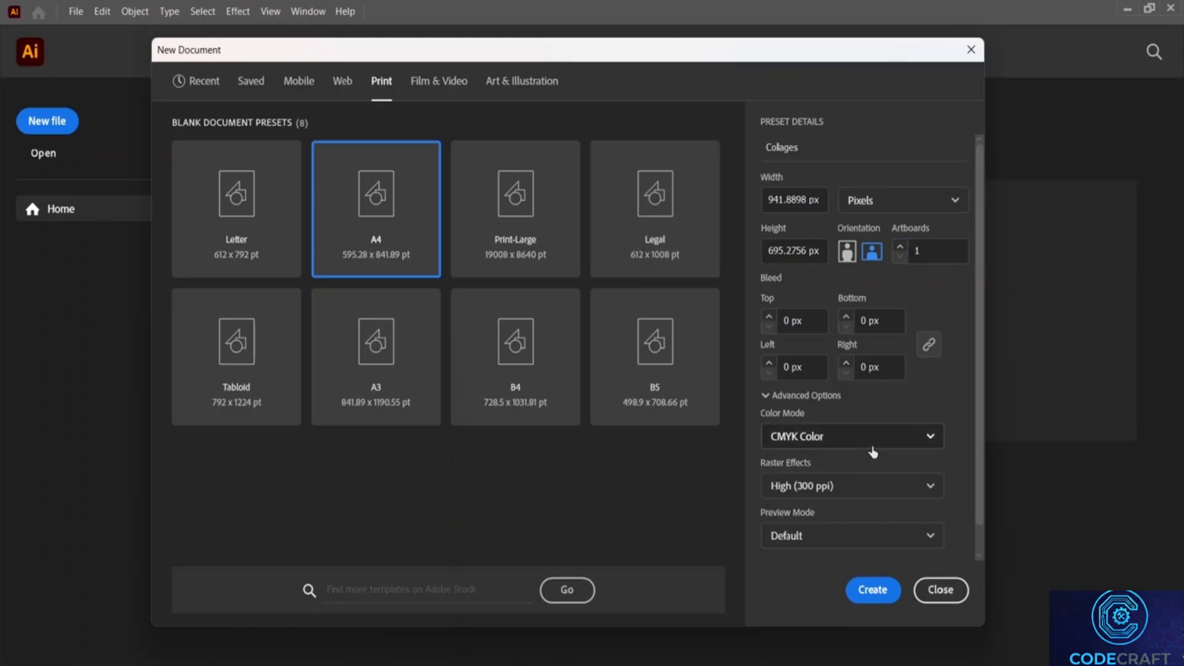
# Step: Set the raster effects to Medium (150 ppi) and create the document
pyautogui.click(822, 488)
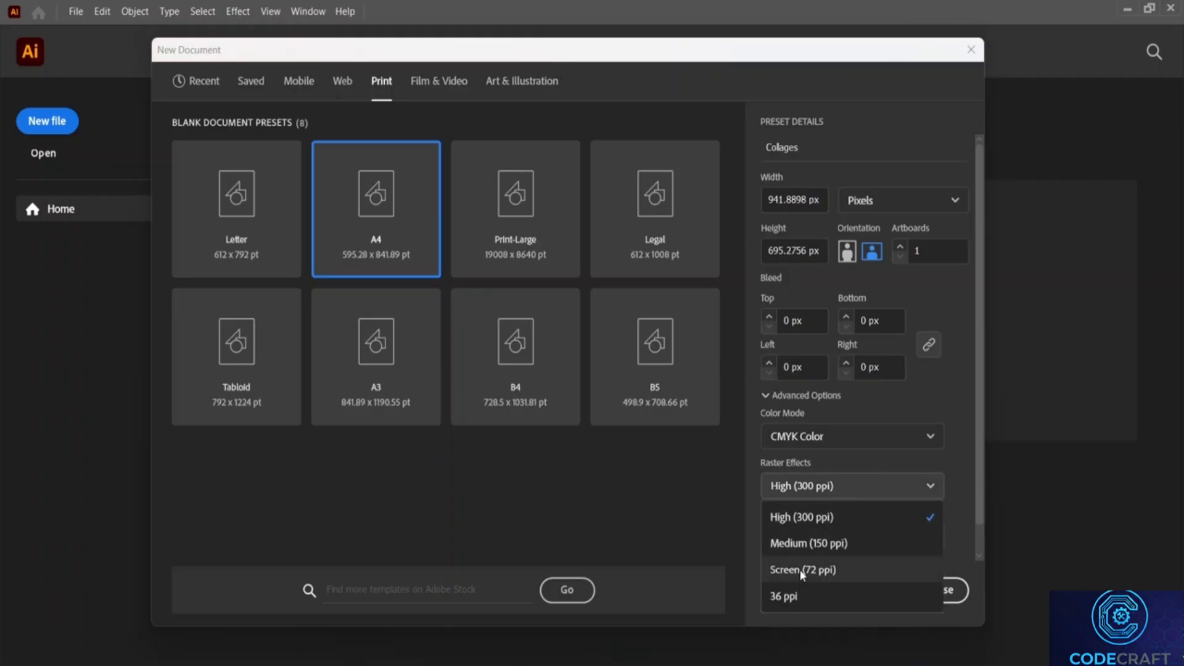
pyautogui.click(833, 544)
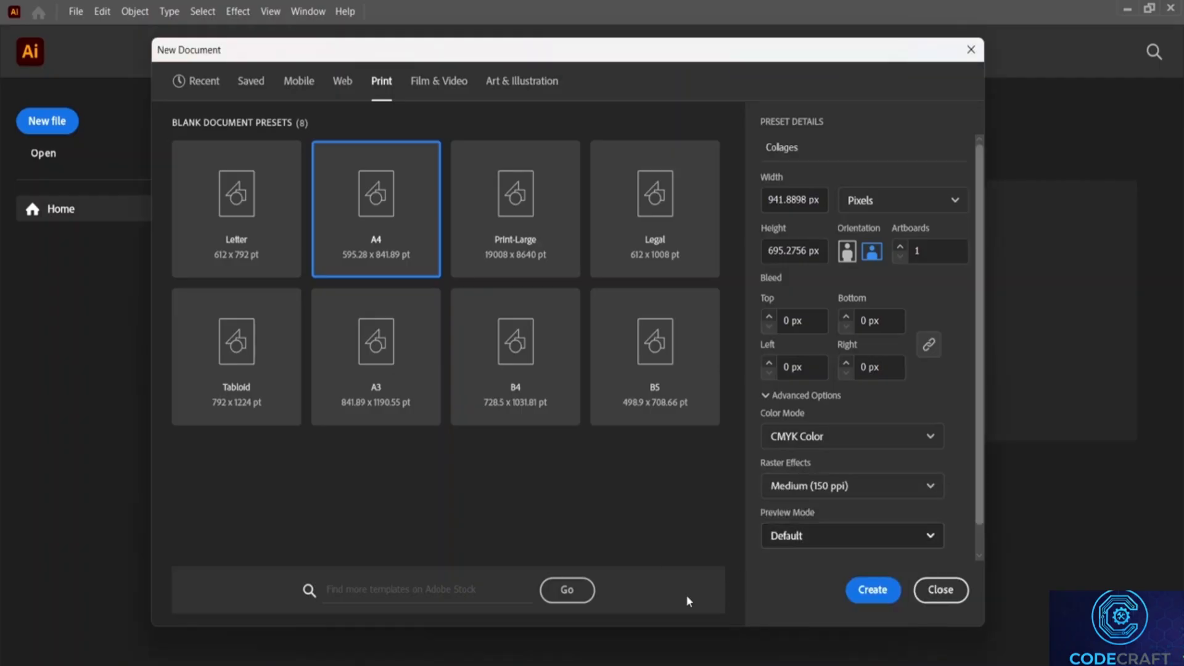
pyautogui.click(883, 597)
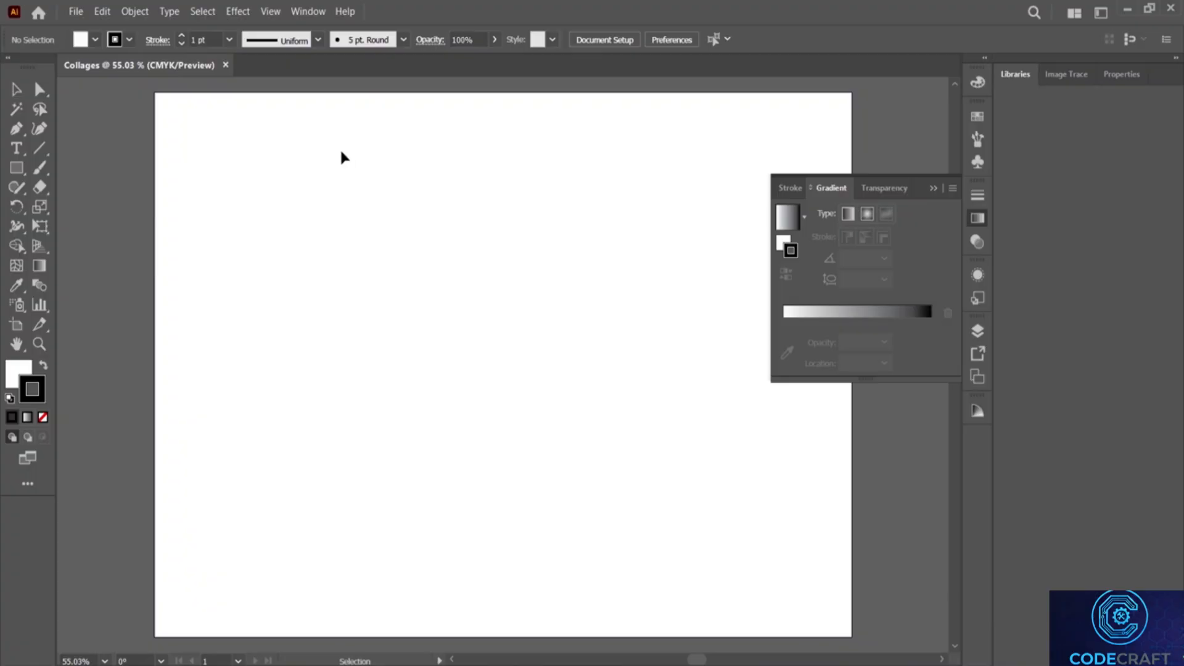
# Step: Collapse the floating Gradient settings and draw a near-square rectangle in the middle of the artboard
pyautogui.click(934, 188)
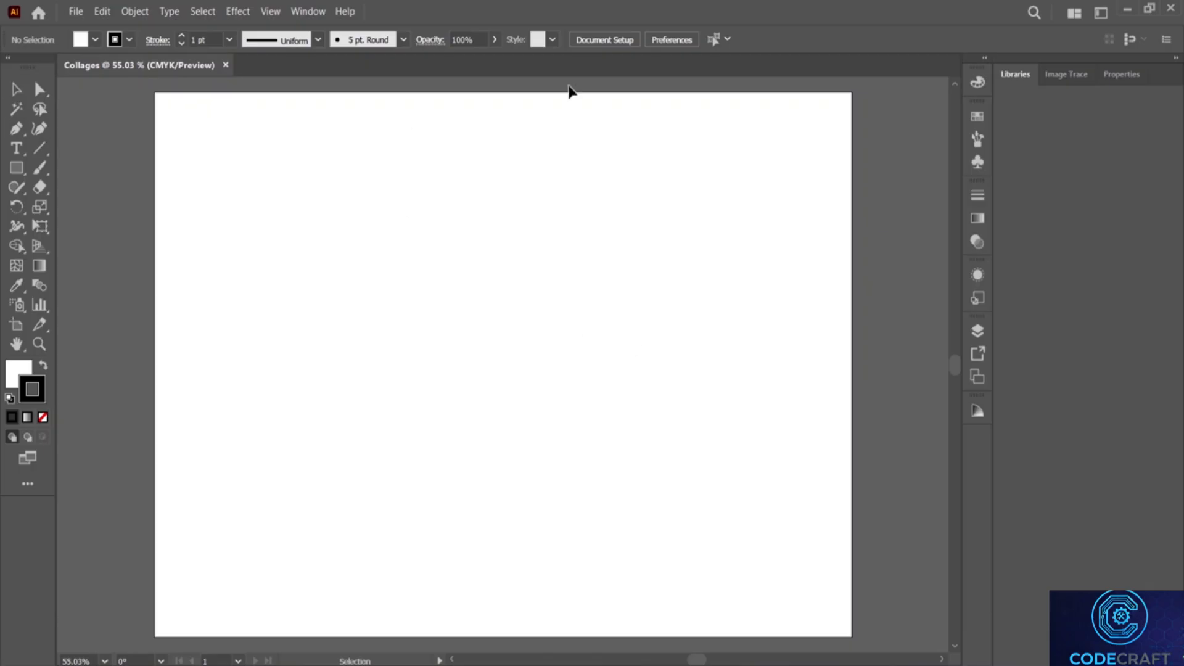
pyautogui.click(17, 167)
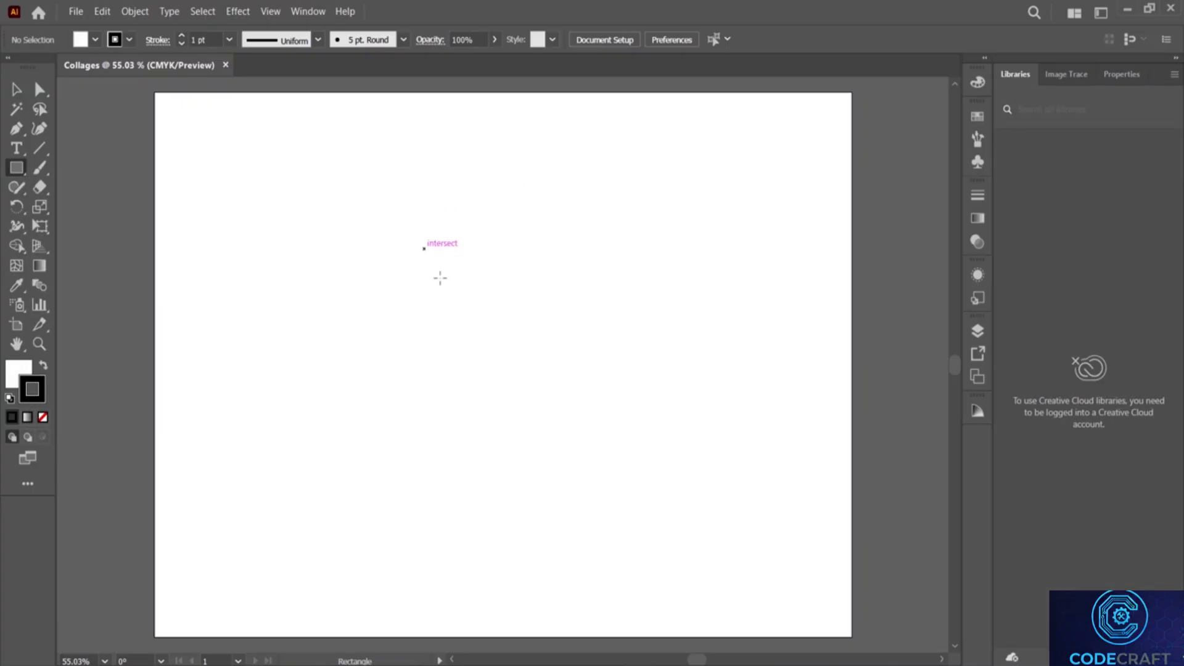
pyautogui.moveTo(426, 250); pyautogui.dragTo(595, 430)
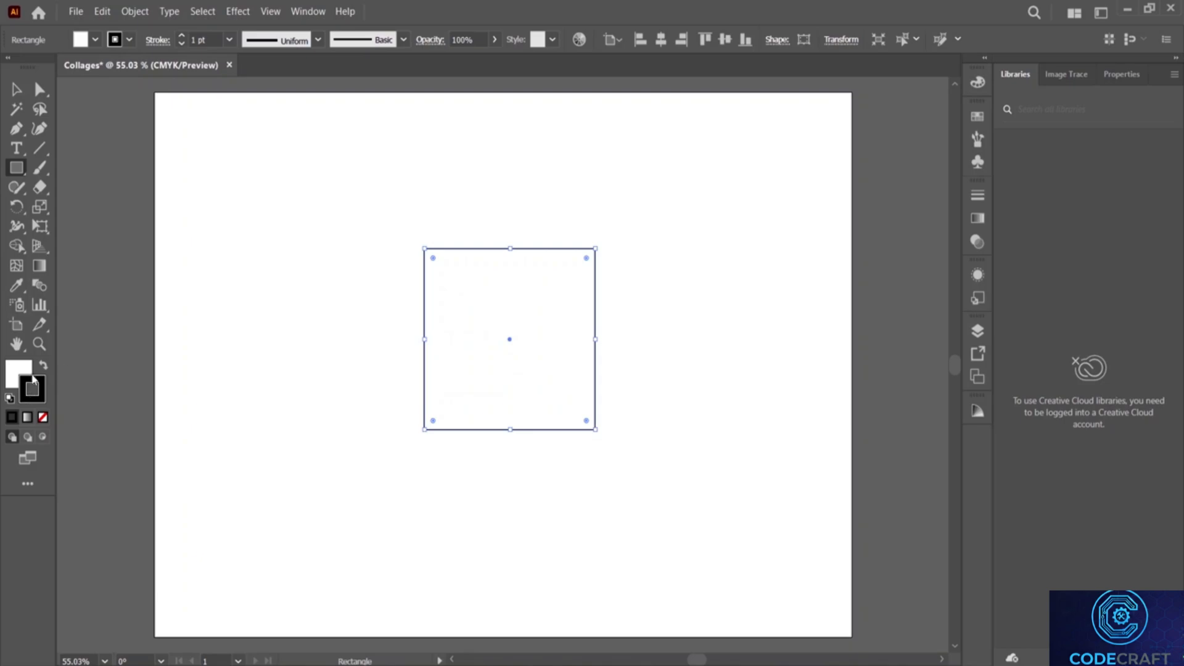
# Step: Fill the rectangle with a bright red picked from the CMYK spectrum
pyautogui.click(22, 369)
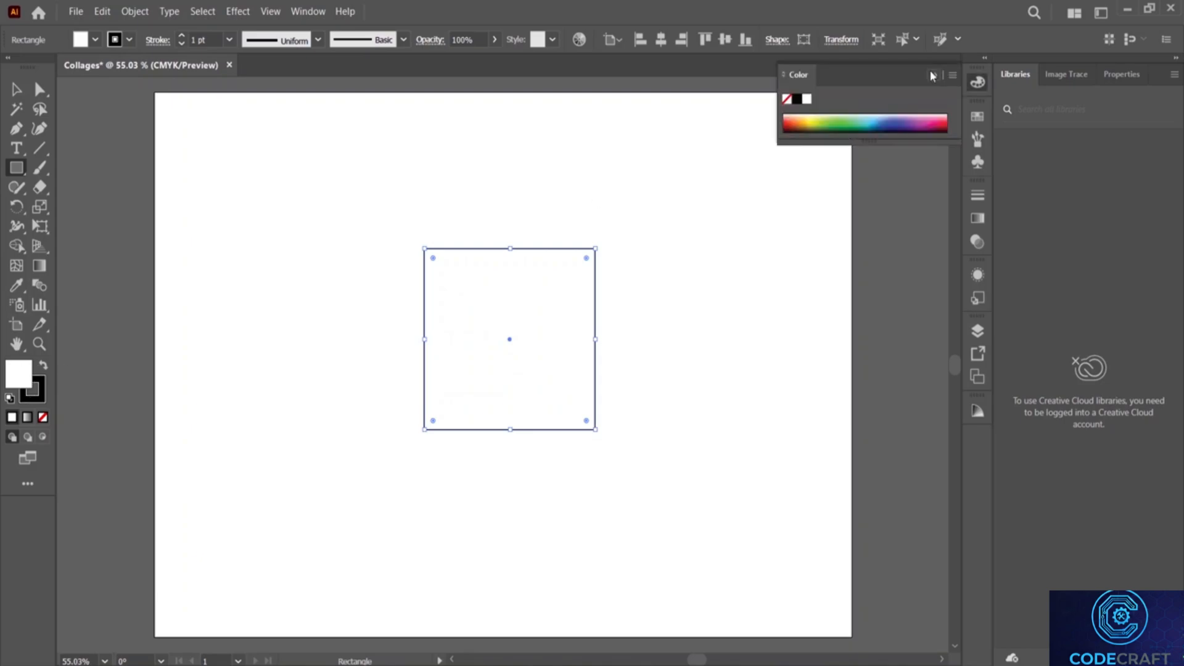
pyautogui.click(793, 121)
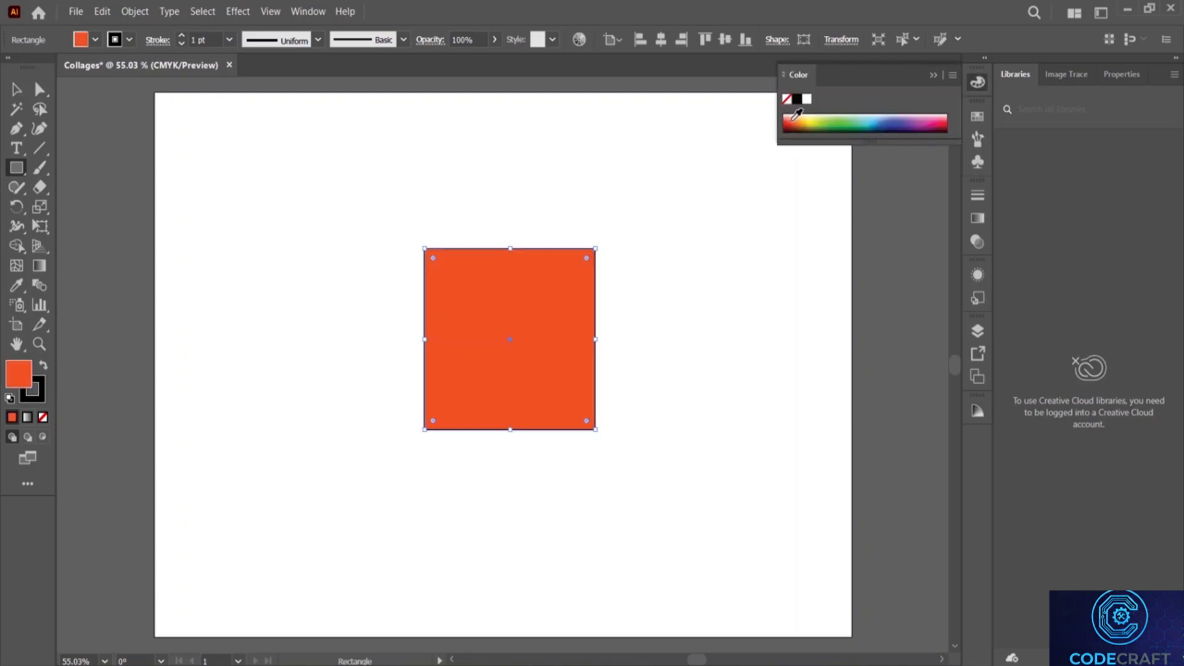
pyautogui.click(784, 117)
pyautogui.click(785, 126)
pyautogui.click(788, 124)
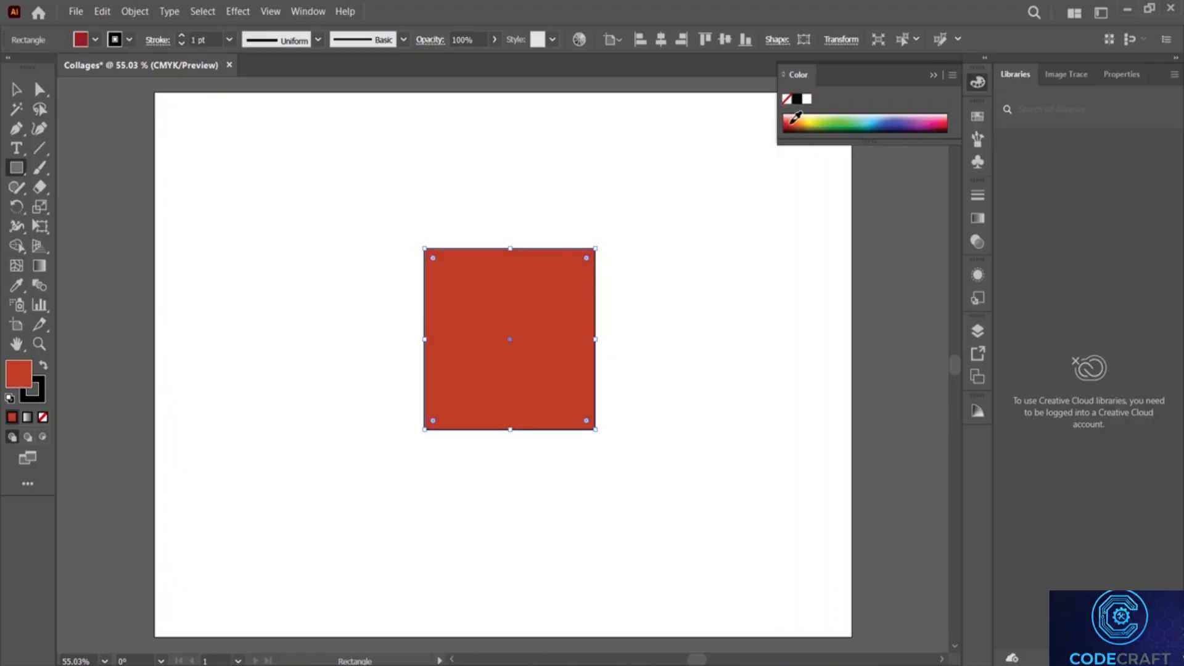
pyautogui.click(795, 118)
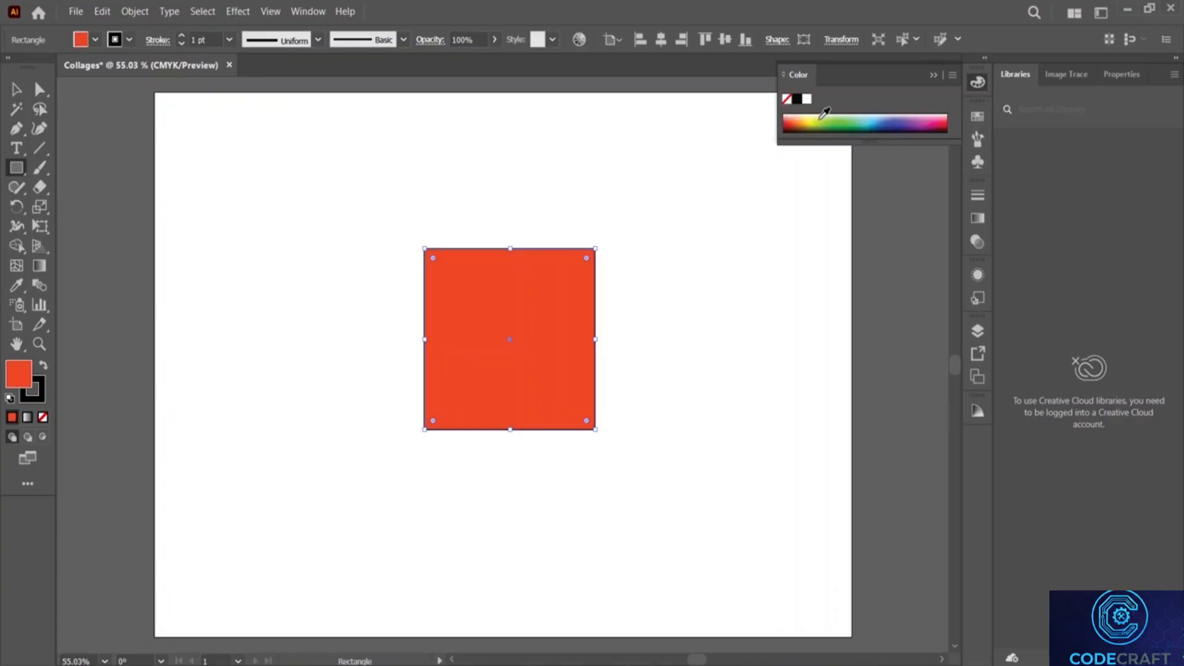
pyautogui.click(948, 120)
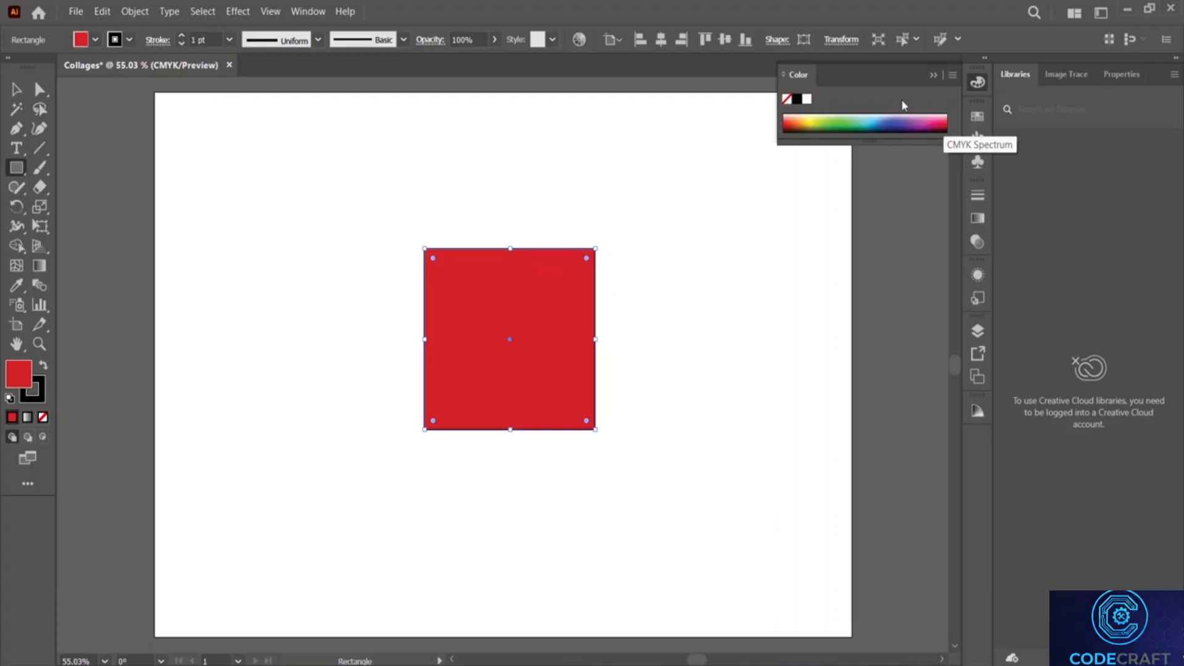
pyautogui.click(934, 78)
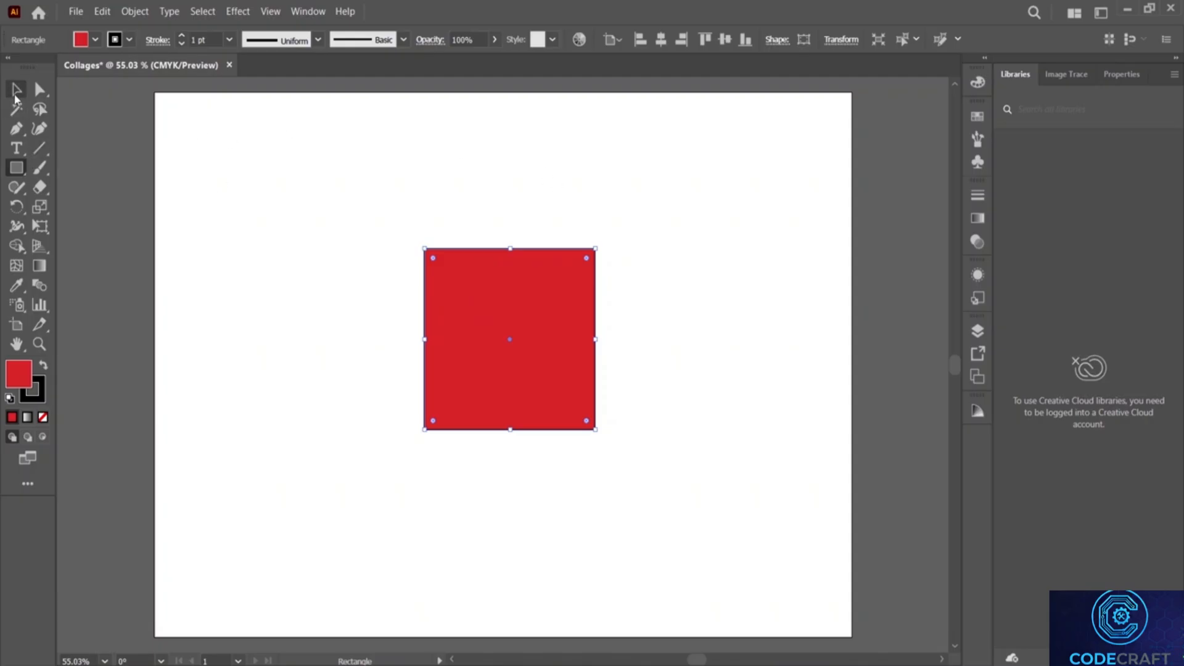
# Step: Place a copy of the red square against its right edge, scaled down to about 75% and vertically centred on it
pyautogui.press('v')
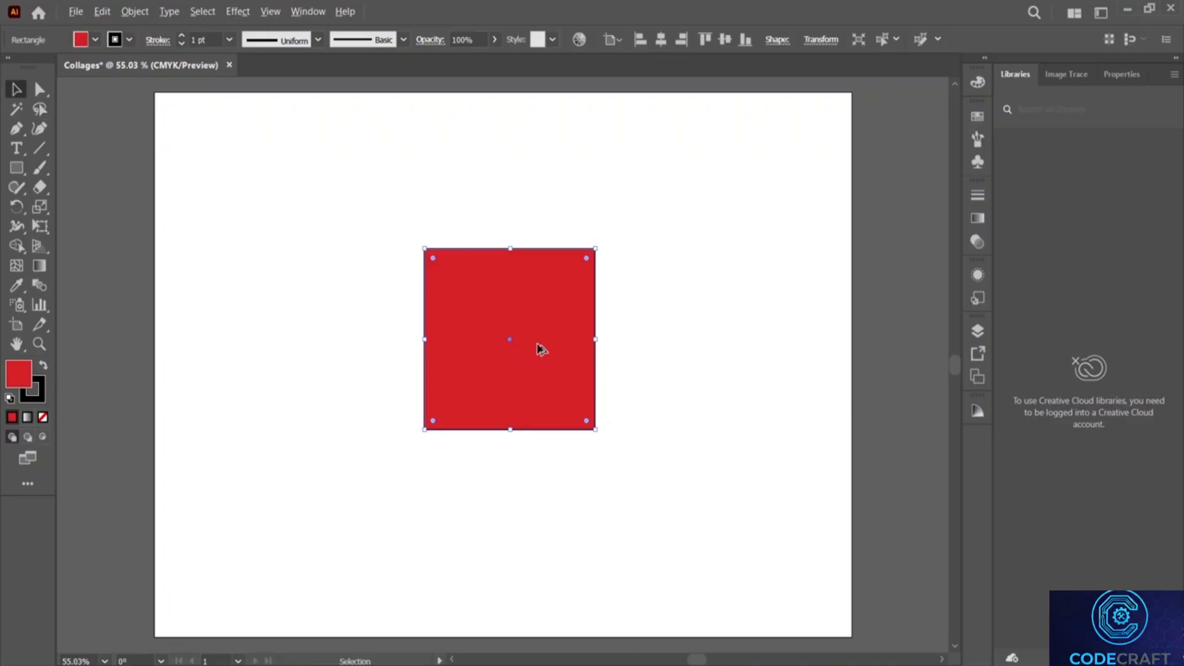
pyautogui.moveTo(540, 349); pyautogui.dragTo(704, 341)
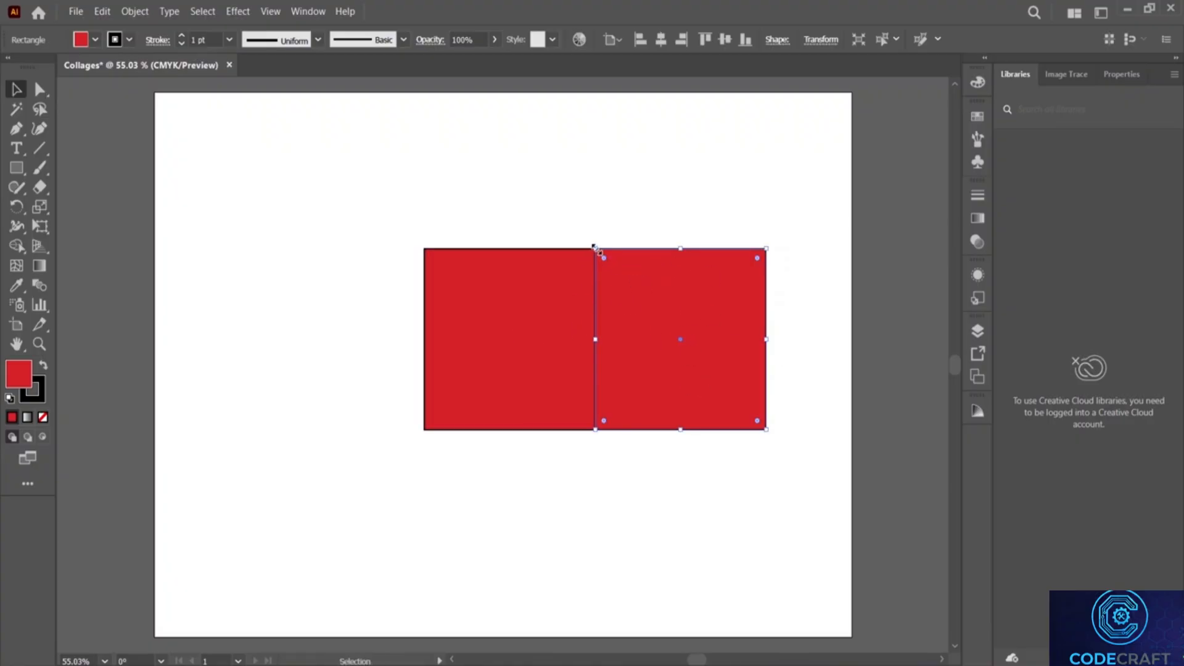
pyautogui.moveTo(594, 248)
pyautogui.mouseDown()
pyautogui.moveTo(640, 277)
pyautogui.moveTo(653, 308)
pyautogui.moveTo(635, 295)
pyautogui.mouseUp()
pyautogui.moveTo(710, 369); pyautogui.dragTo(666, 346)
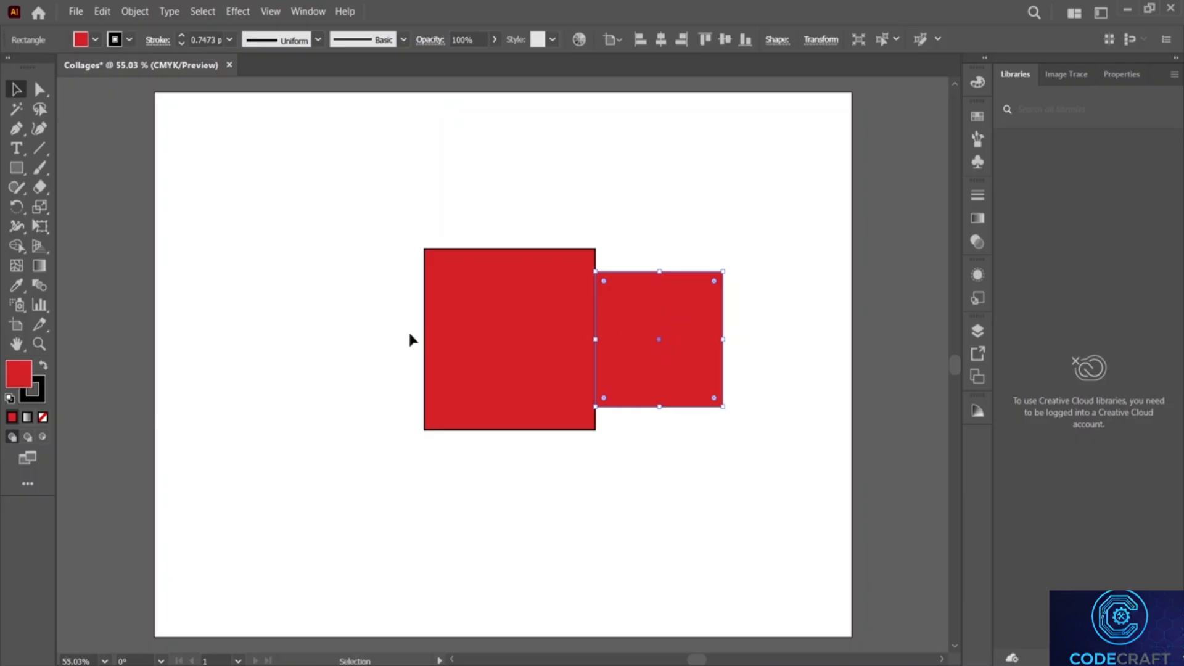
# Step: Change the smaller square's fill to light cyan, 66FFFF
pyautogui.doubleClick(27, 381)
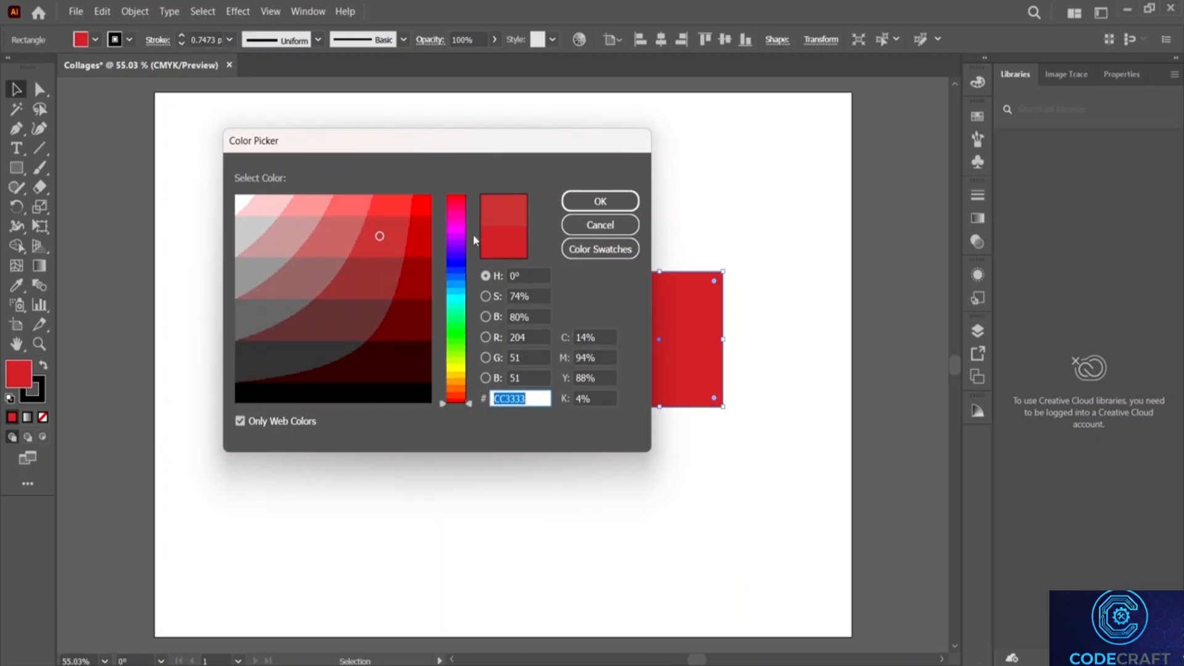
pyautogui.click(460, 233)
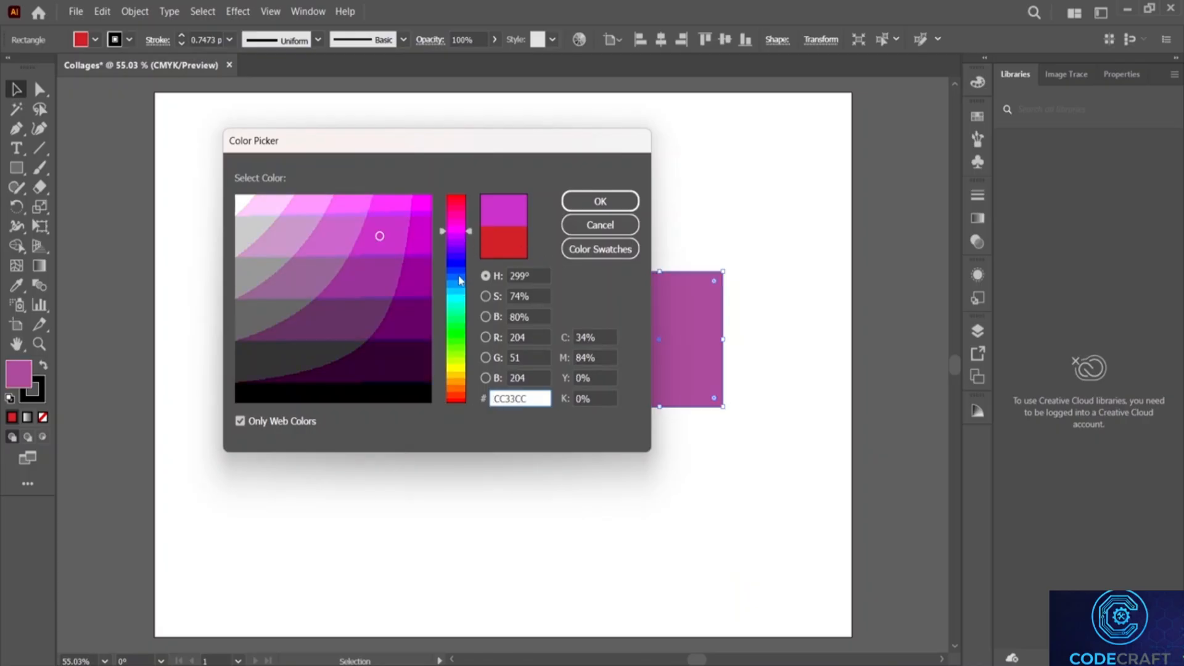
pyautogui.click(460, 299)
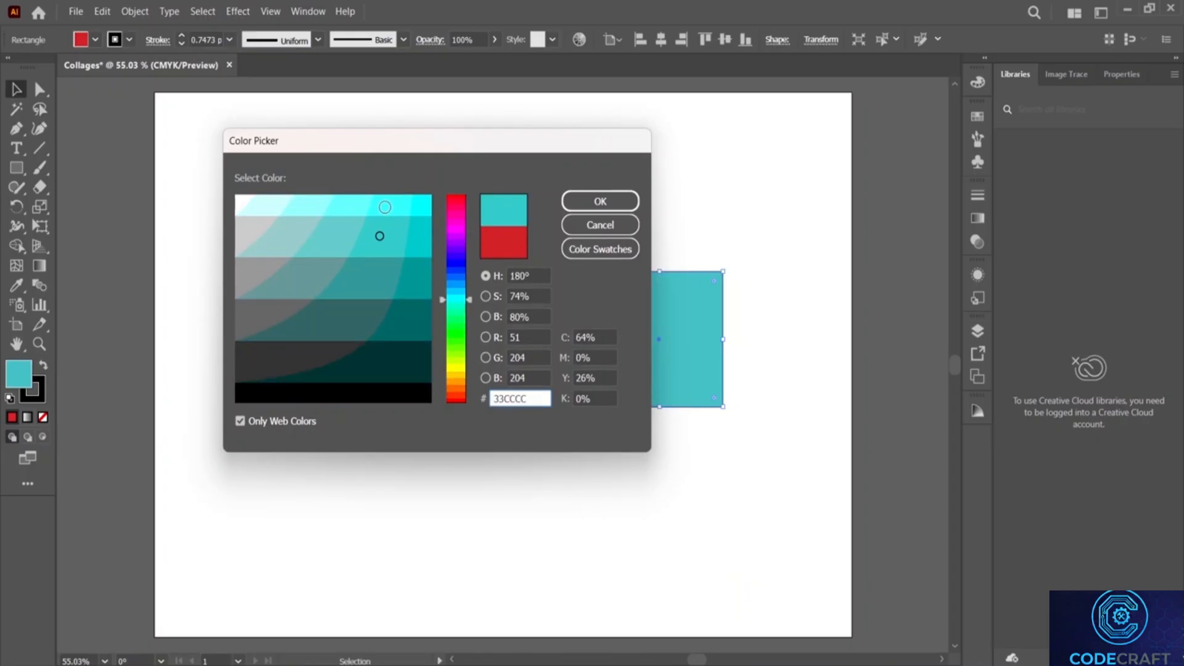
pyautogui.click(385, 207)
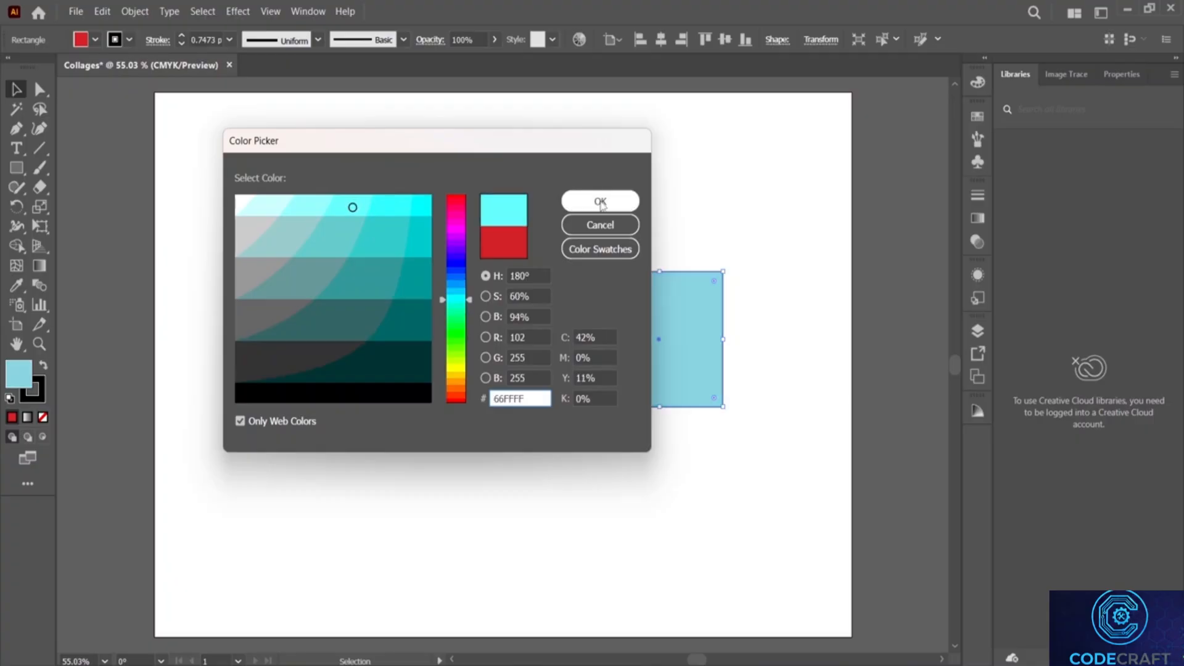
pyautogui.click(601, 203)
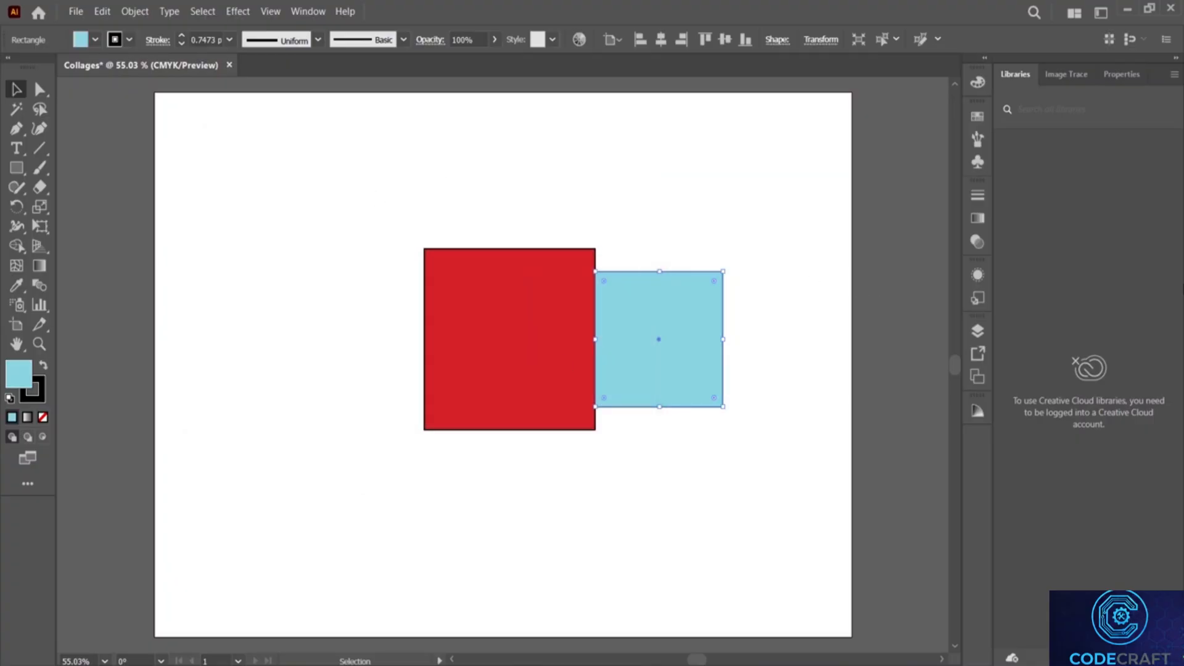
# Step: Try to make a copy of the light blue square rotated 90° about the red square's centre
pyautogui.press('r')
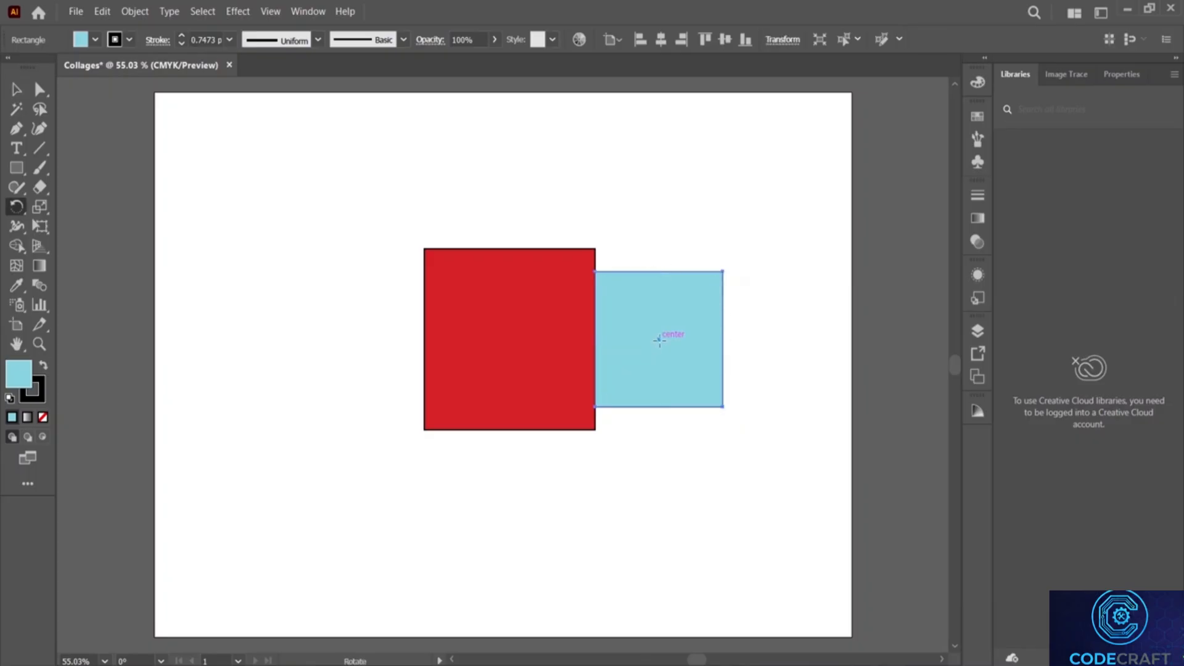
pyautogui.moveTo(619, 339); pyautogui.dragTo(616, 340)
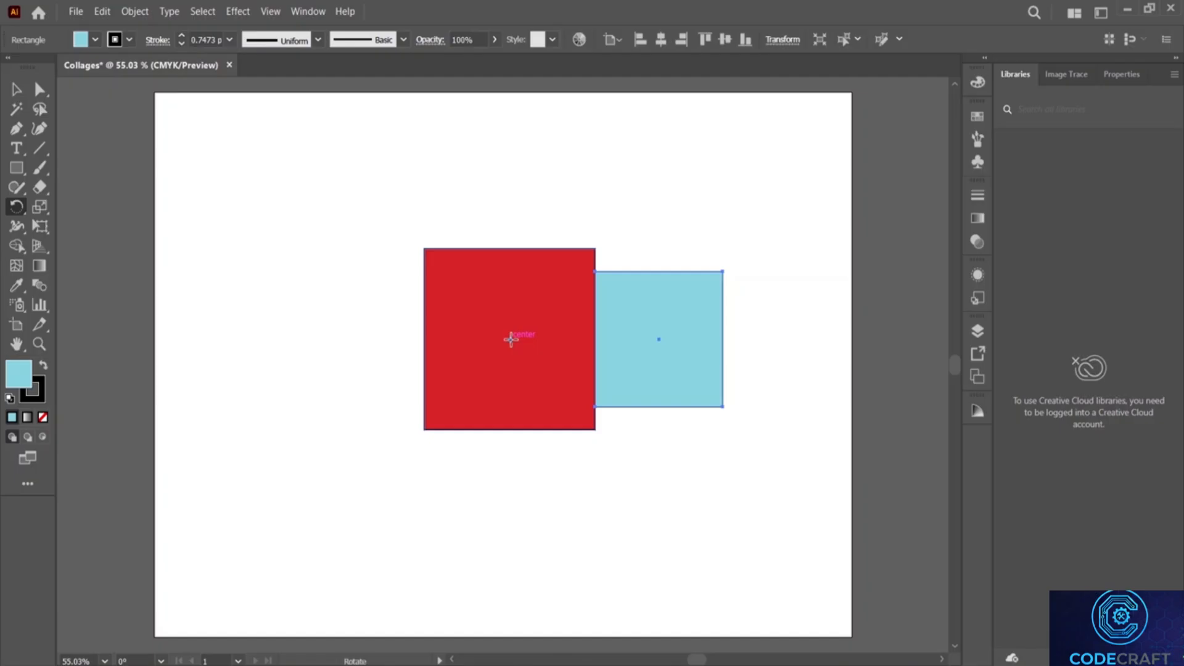
pyautogui.click(511, 340)
pyautogui.keyDown('alt'); pyautogui.click(510, 341); pyautogui.keyUp('alt')
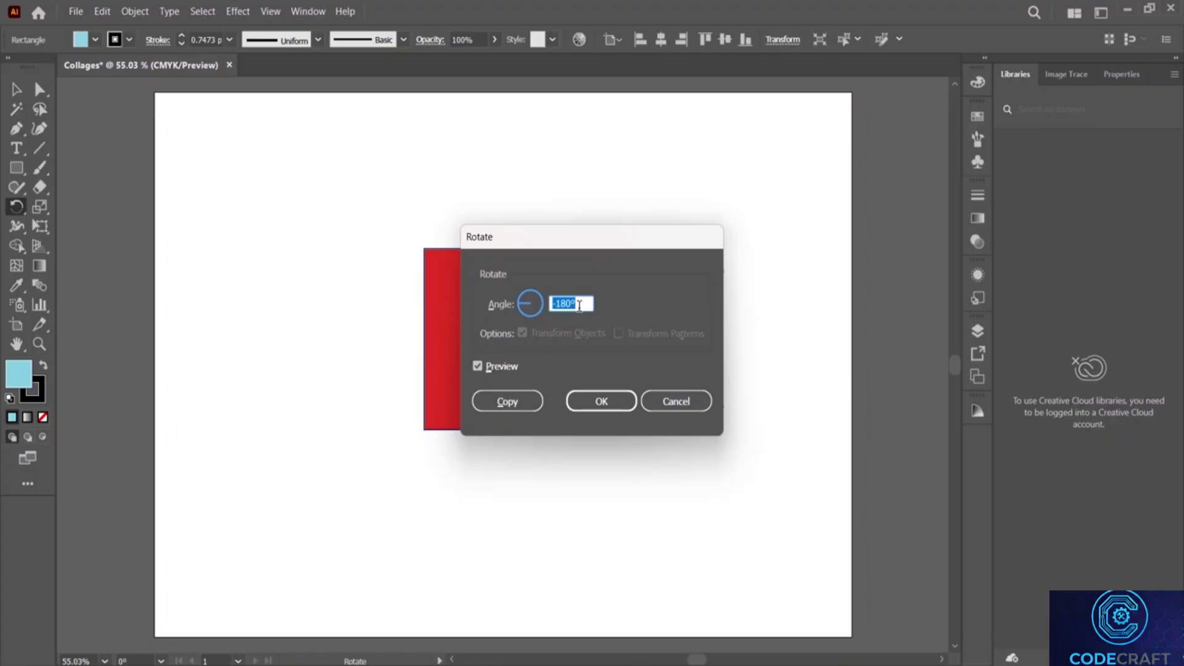
pyautogui.write('90')
pyautogui.moveTo(552, 243); pyautogui.dragTo(944, 277)
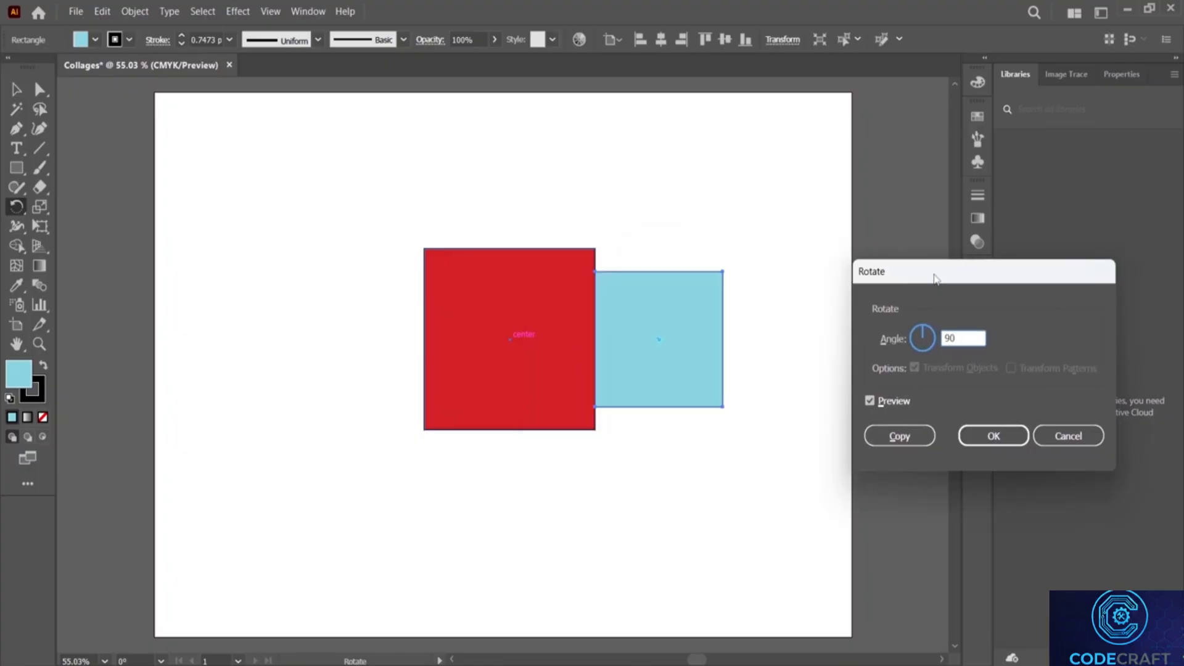
pyautogui.click(900, 437)
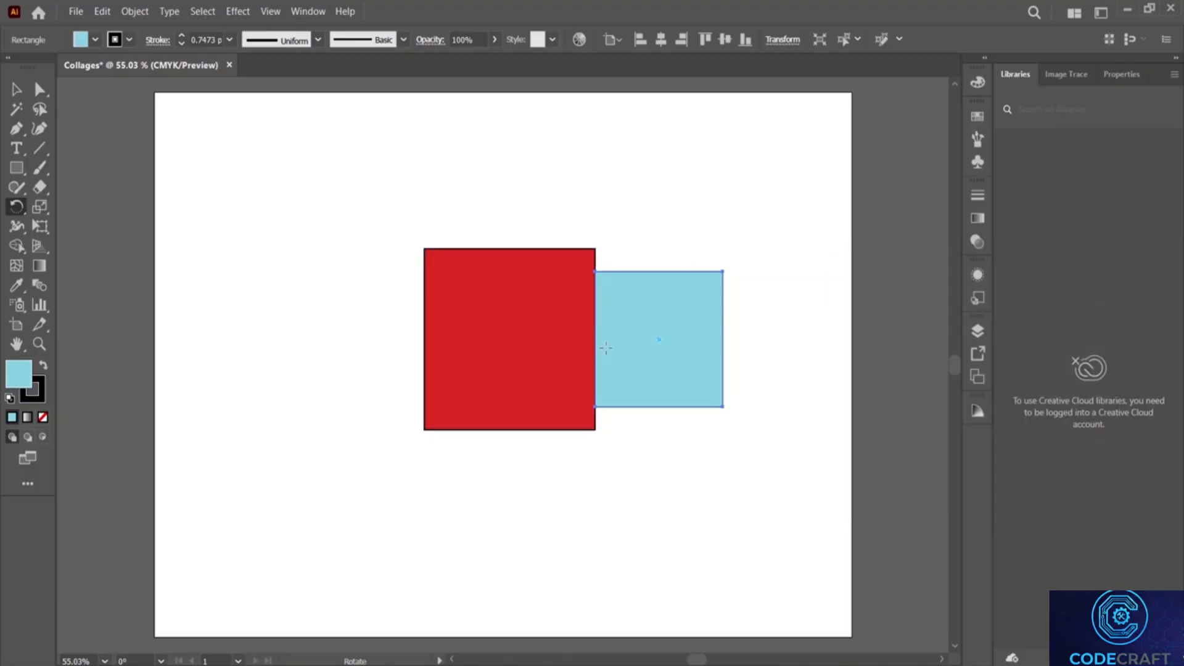
# Step: Make a copy of the light blue square rotated about its own centre into a diamond
pyautogui.press('v')
pyautogui.press('r')
pyautogui.moveTo(659, 340)
pyautogui.mouseDown()
pyautogui.moveTo(617, 344)
pyautogui.moveTo(650, 324)
pyautogui.mouseUp()
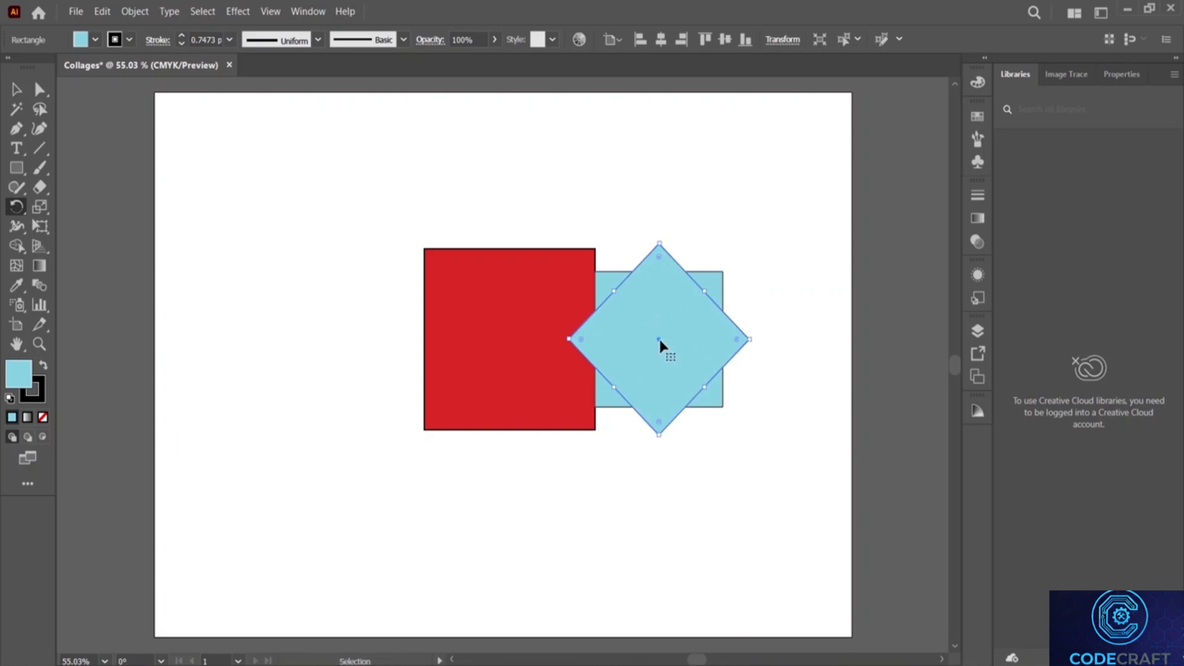
# Step: Undo the diamond-shaped rotated copy of the light blue square
pyautogui.hotkey('ctrl', 'z')
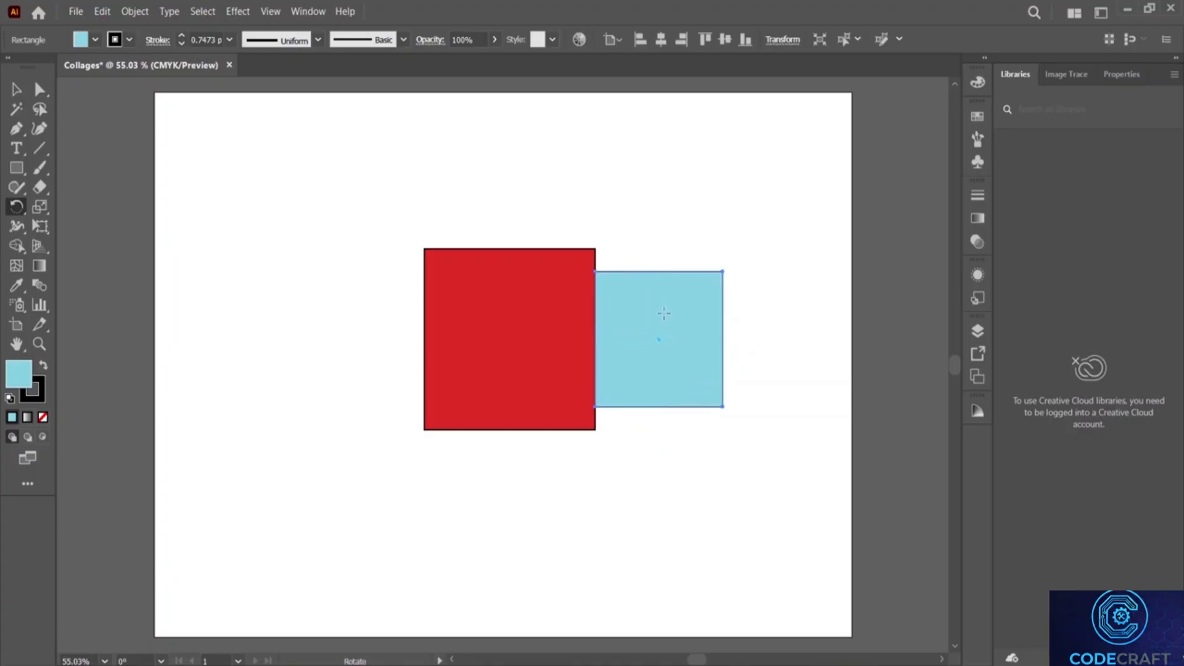
pyautogui.press('ctrl')
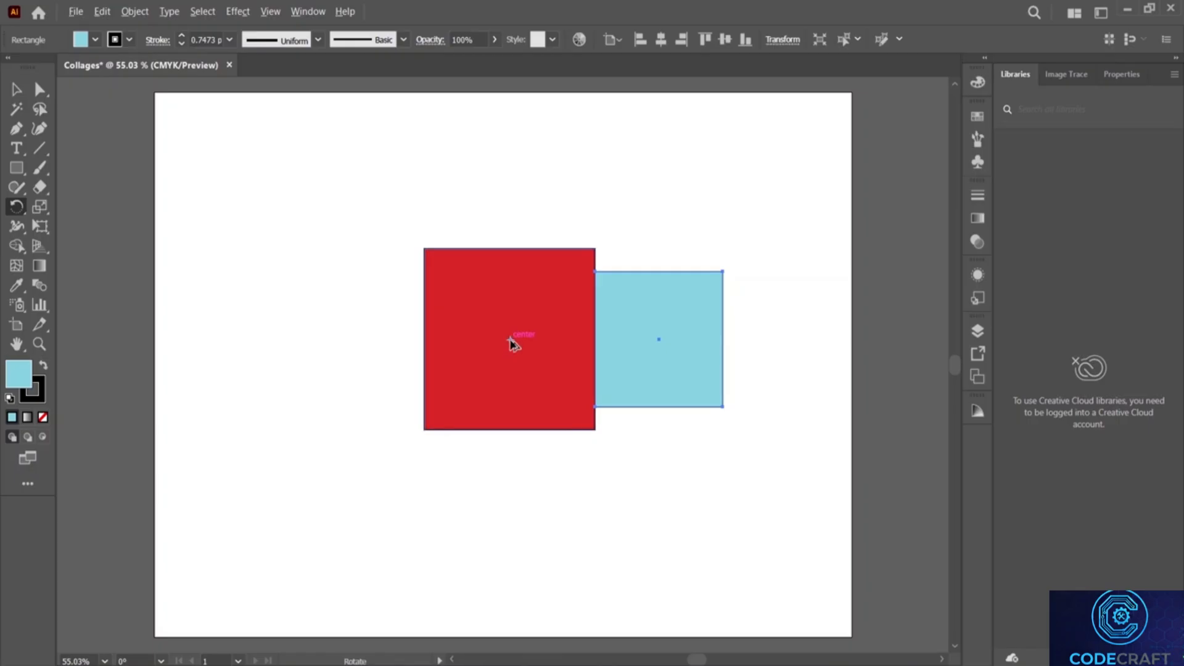
pyautogui.keyDown('alt'); pyautogui.click(509, 340); pyautogui.keyUp('alt')
pyautogui.click(914, 339)
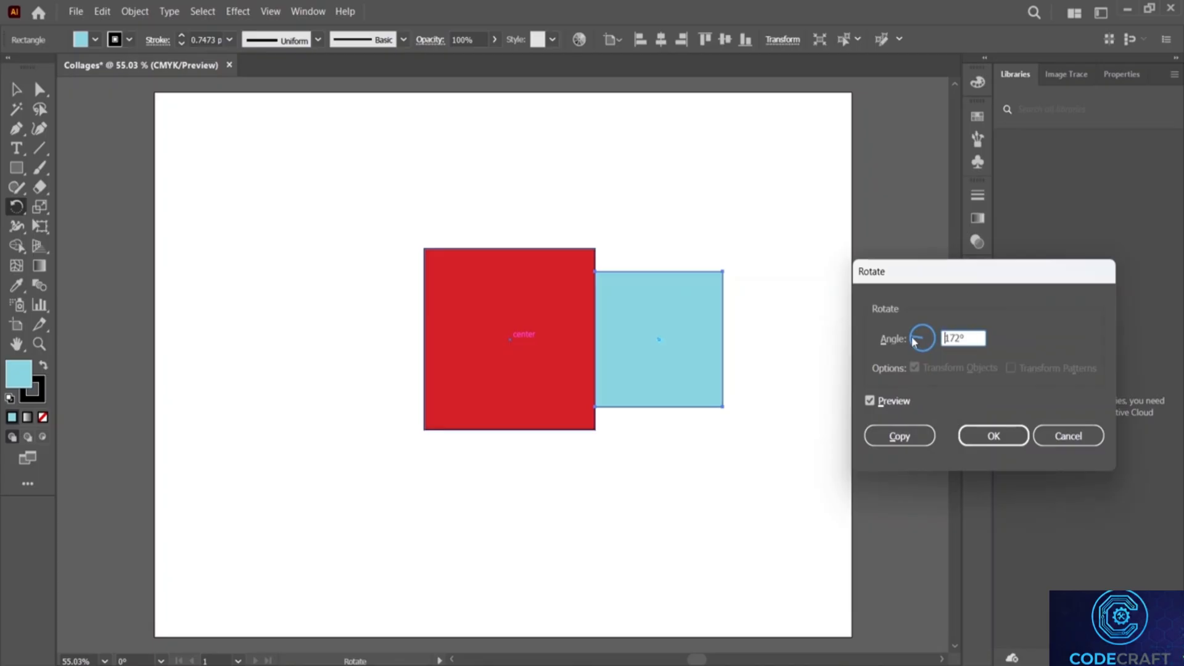
pyautogui.moveTo(914, 340); pyautogui.dragTo(937, 343)
pyautogui.moveTo(935, 339); pyautogui.dragTo(944, 335)
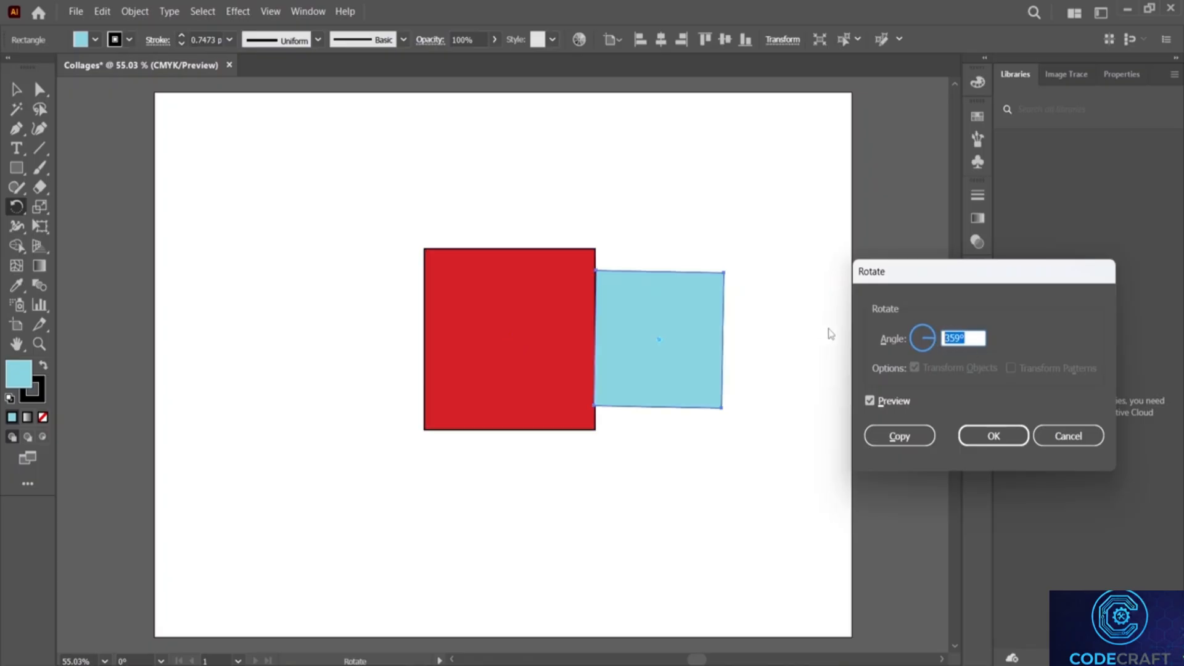
pyautogui.click(1062, 436)
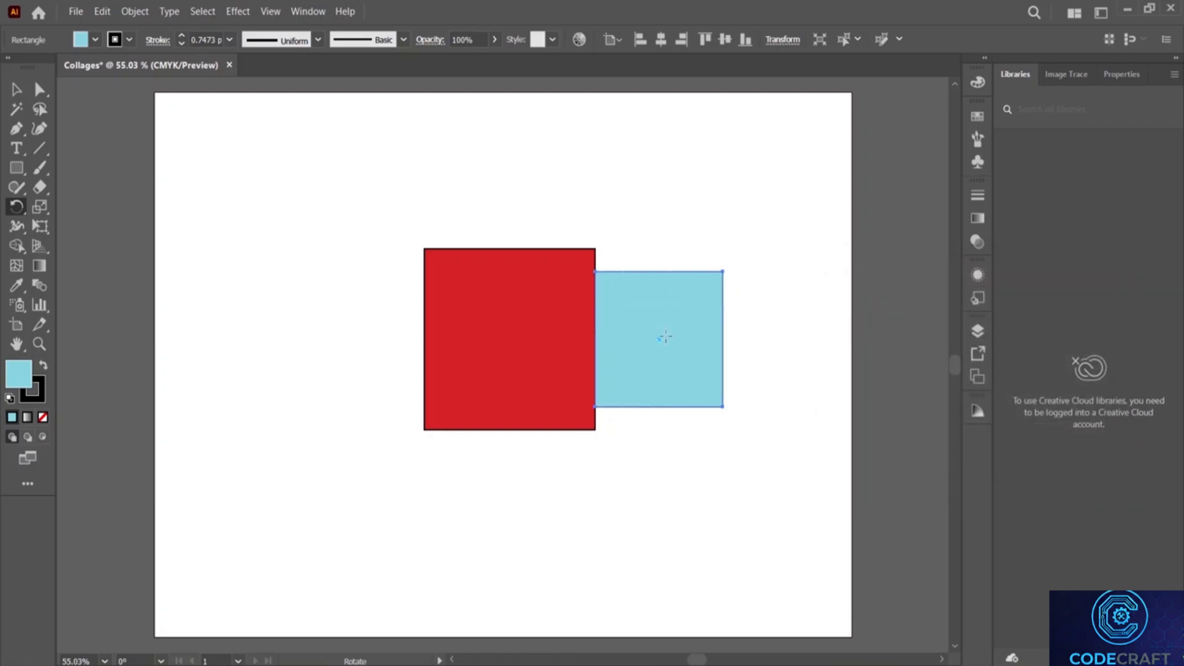
pyautogui.moveTo(669, 335); pyautogui.dragTo(697, 341)
pyautogui.click(16, 89)
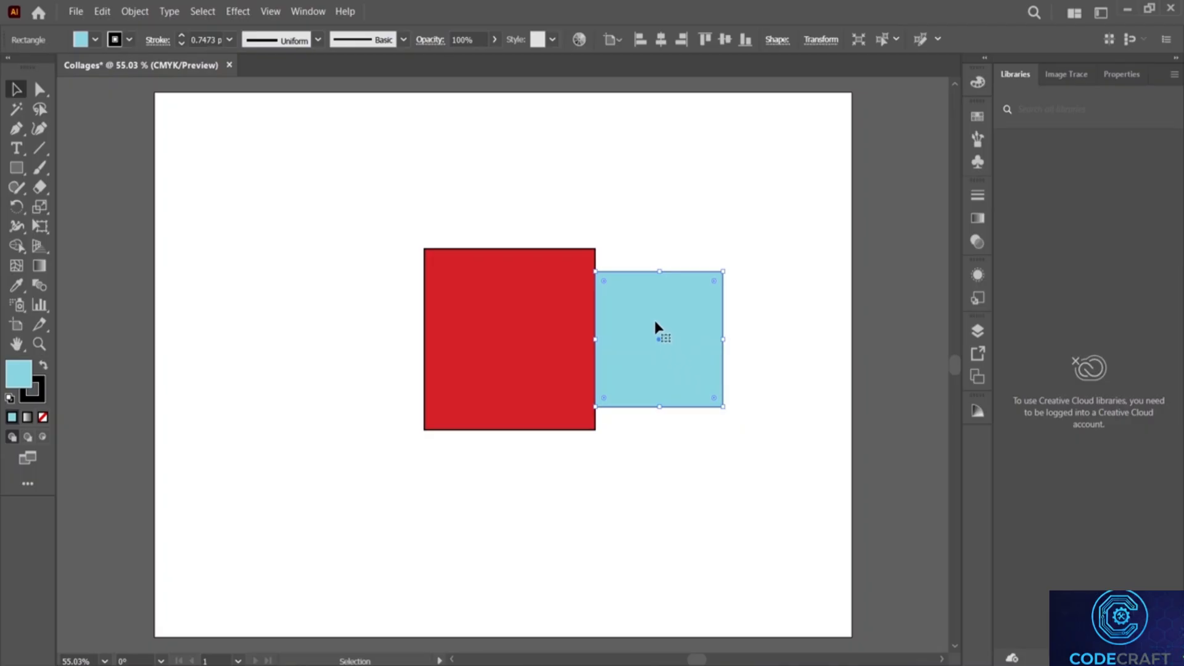
# Step: Copy the light blue square rotated 90° about the red square's centre and repeat the transformation until all four sides have one
pyautogui.press('r')
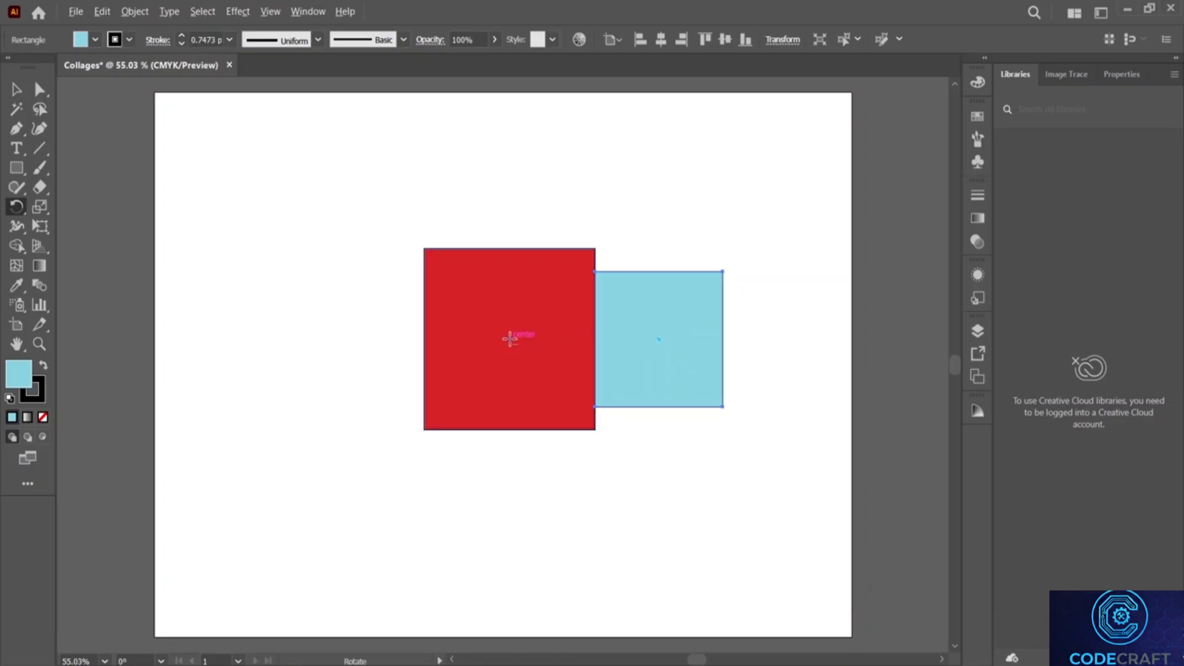
pyautogui.keyDown('alt'); pyautogui.click(510, 339); pyautogui.keyUp('alt')
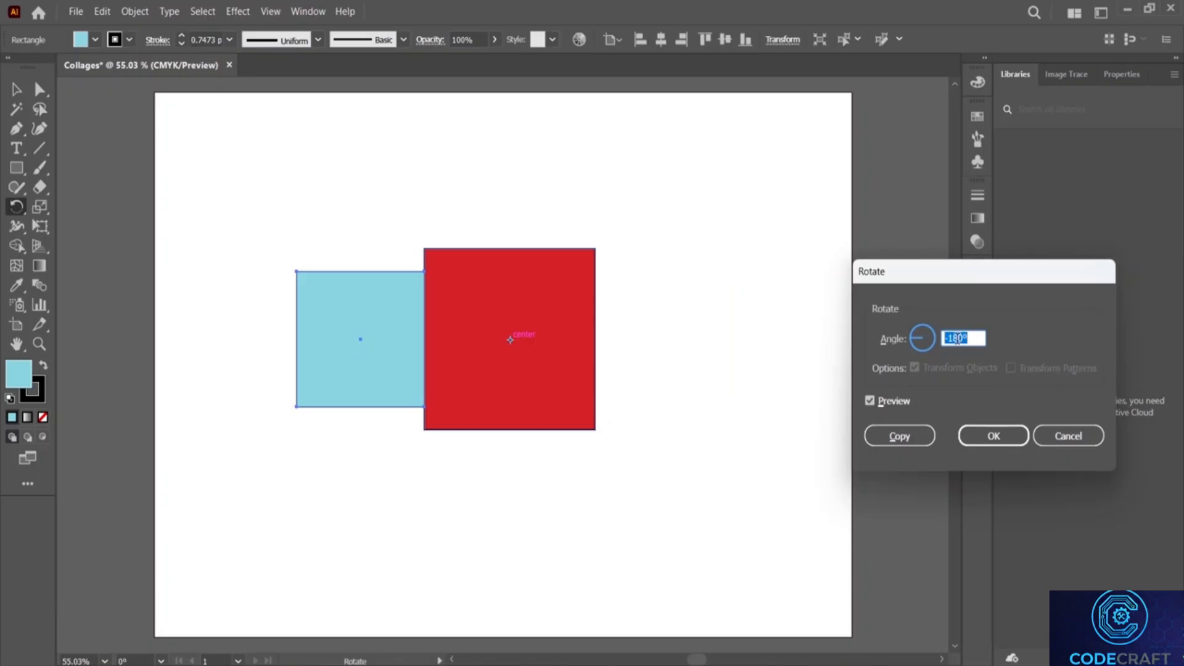
pyautogui.write('90')
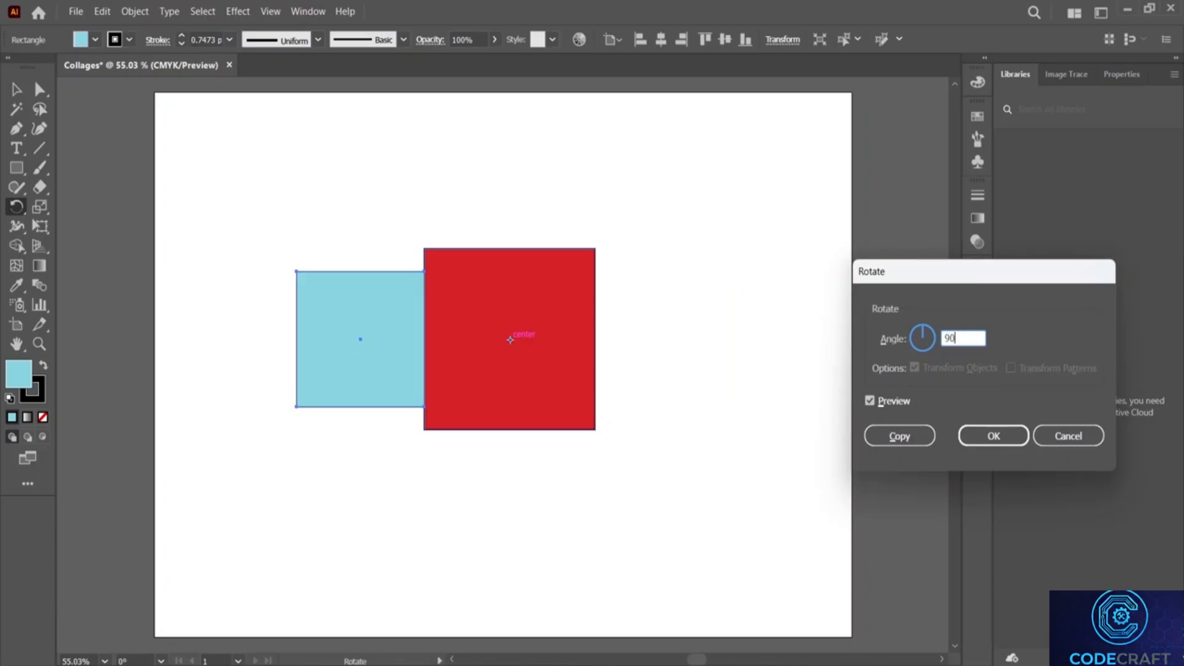
pyautogui.click(911, 437)
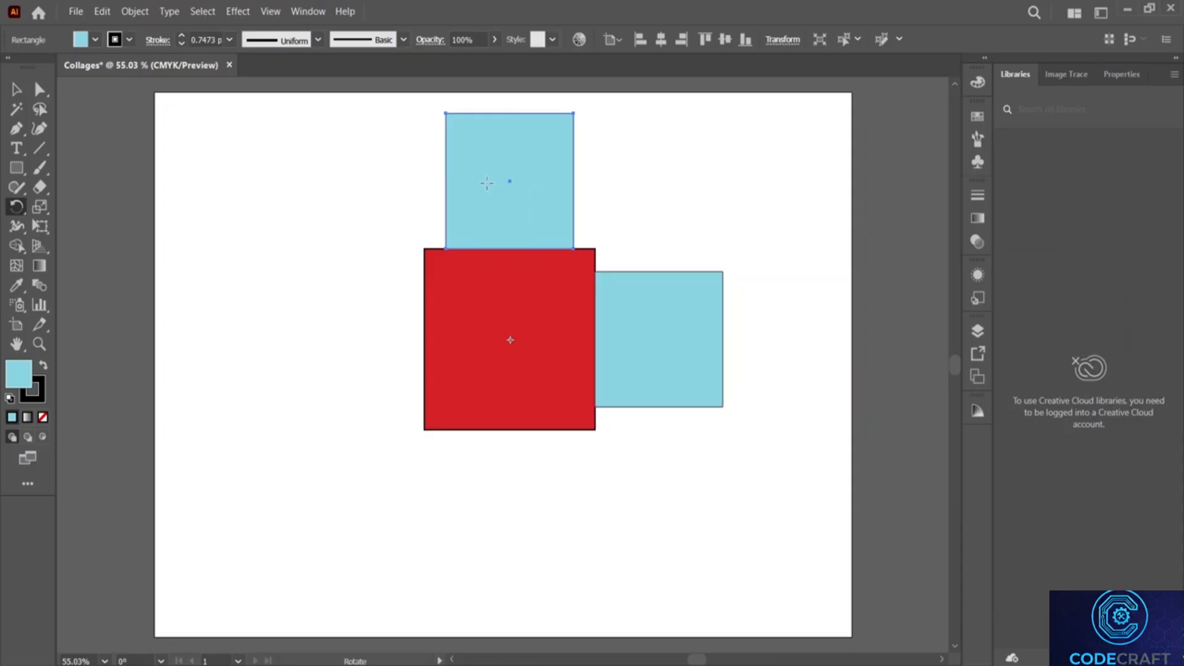
pyautogui.press('v')
pyautogui.hotkey('ctrl', 'd')
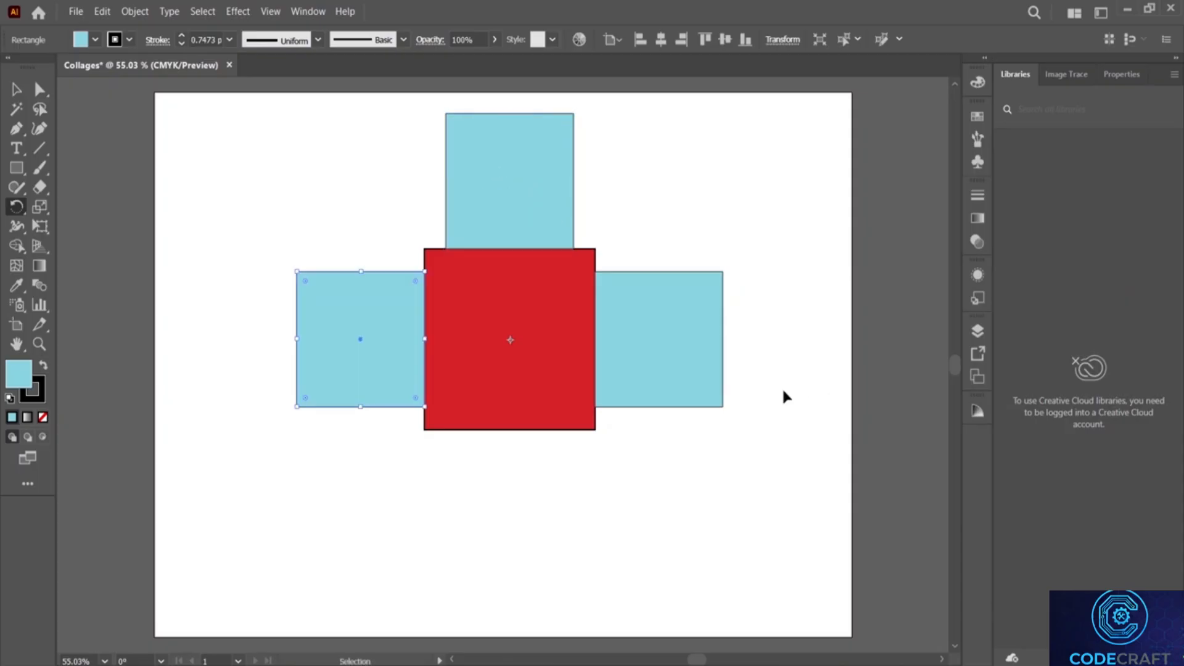
pyautogui.hotkey('ctrl', 'd')
pyautogui.press('r')
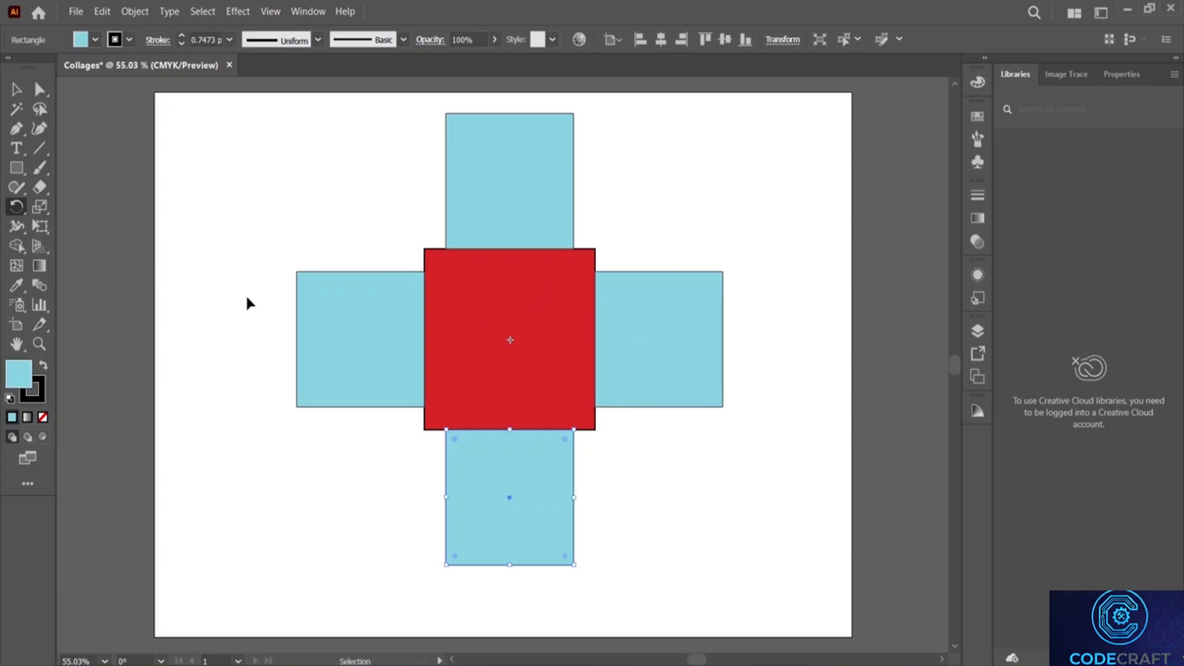
# Step: Undo the three rotated copies of the light blue square
pyautogui.hotkey('ctrl', 'z')
pyautogui.hotkey('ctrl', 'z')
pyautogui.hotkey('ctrl', 'z')
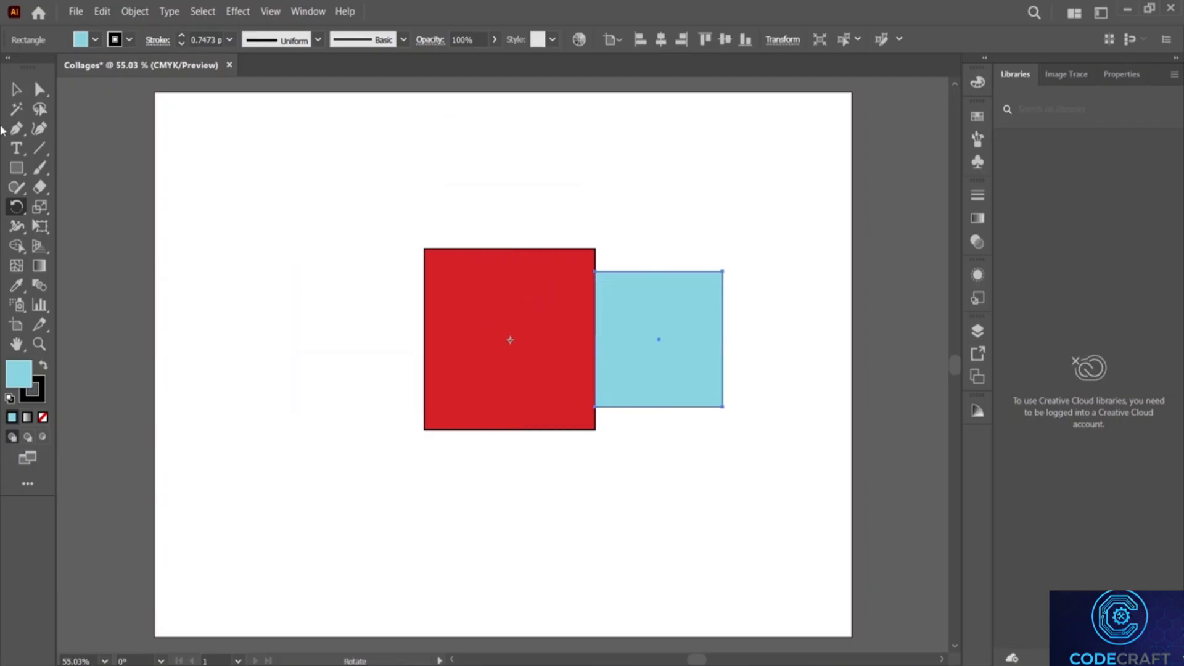
# Step: Move the light blue square up along the red square's right edge until their top edges align
pyautogui.click(16, 90)
pyautogui.moveTo(624, 339); pyautogui.dragTo(631, 314)
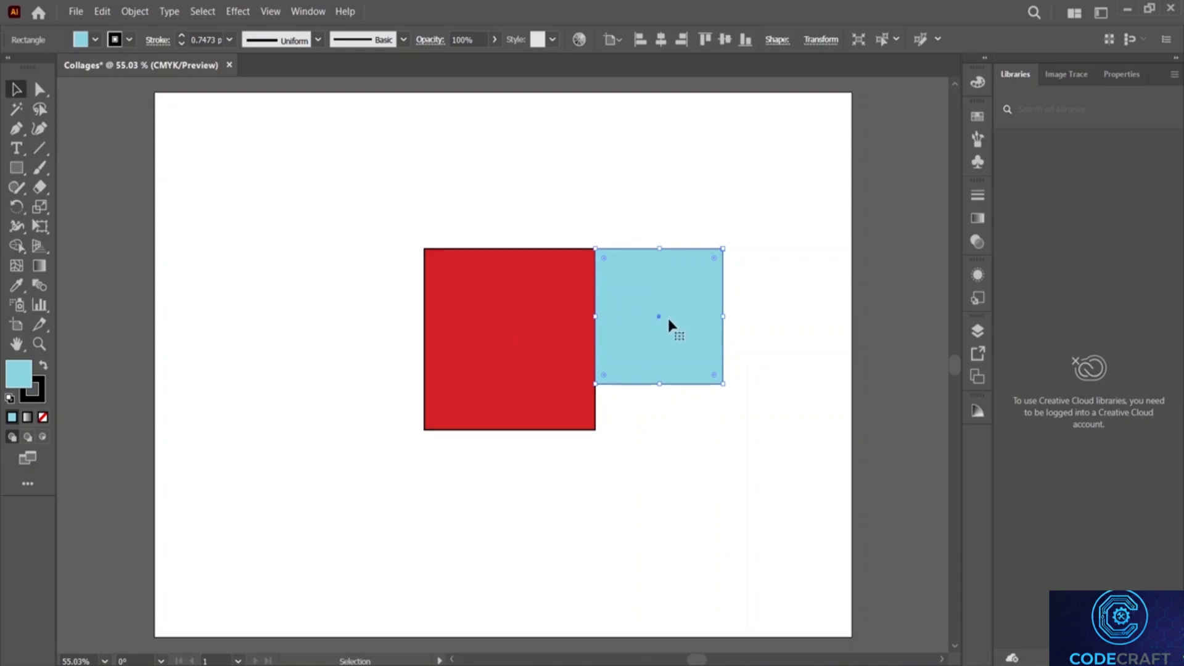
# Step: Copy the offset light blue square rotated 90° about the red square's centre, repeating the transformation to form a four-armed pinwheel
pyautogui.press('r')
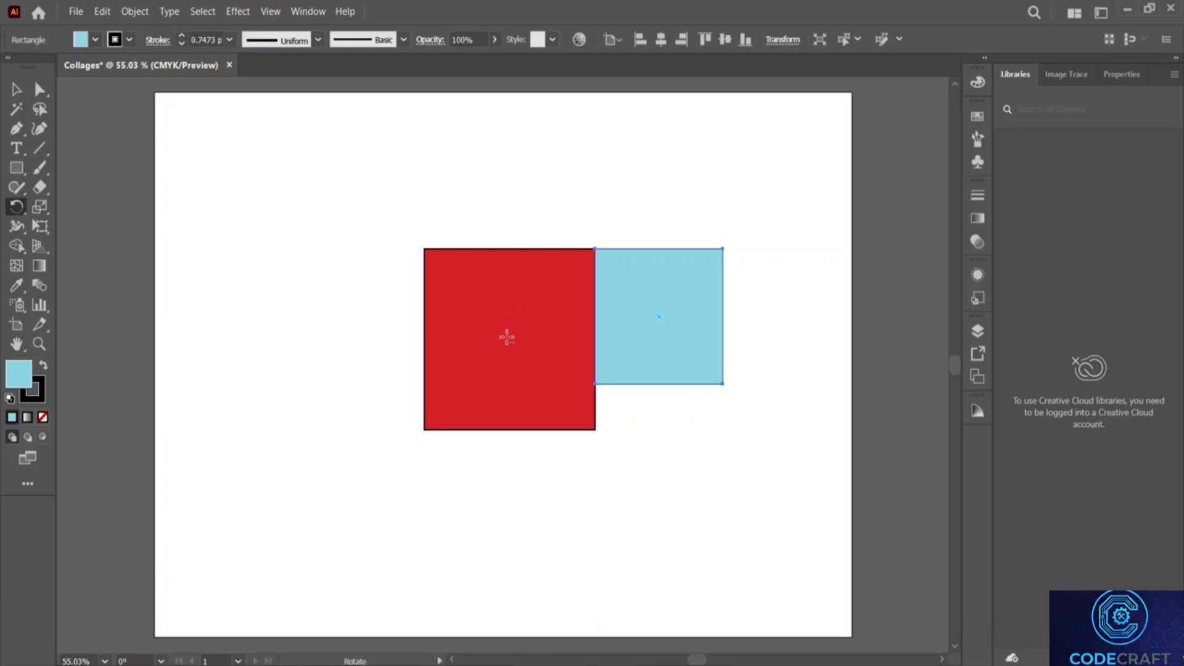
pyautogui.keyDown('alt'); pyautogui.click(509, 338); pyautogui.keyUp('alt')
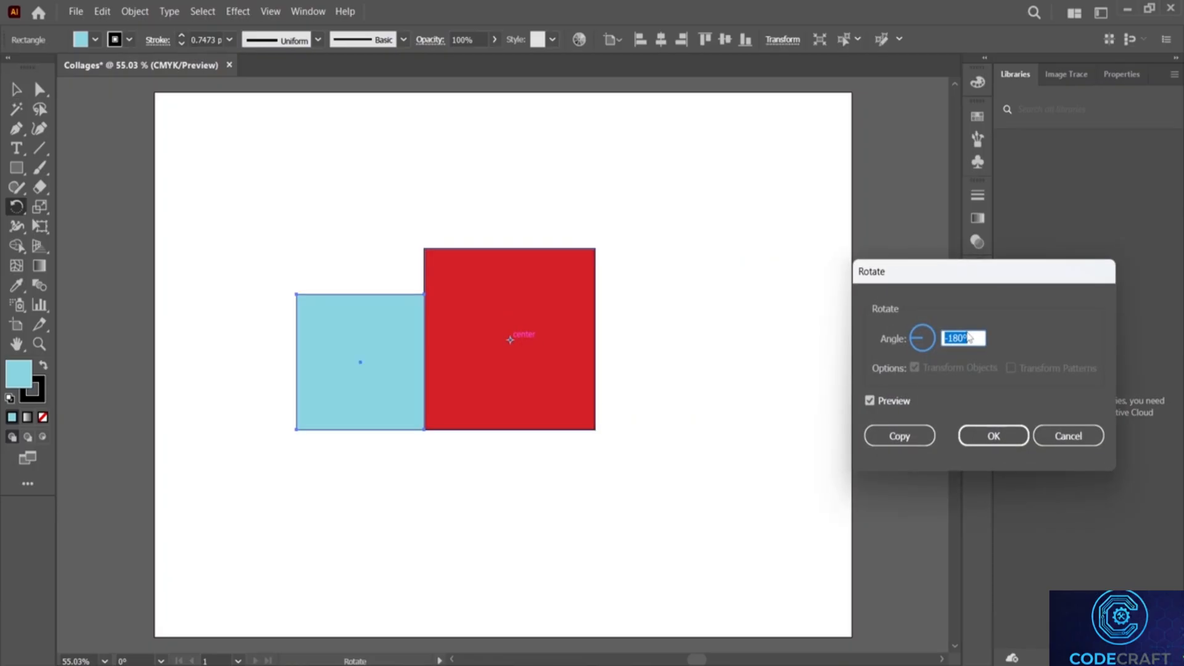
pyautogui.write('90')
pyautogui.click(899, 435)
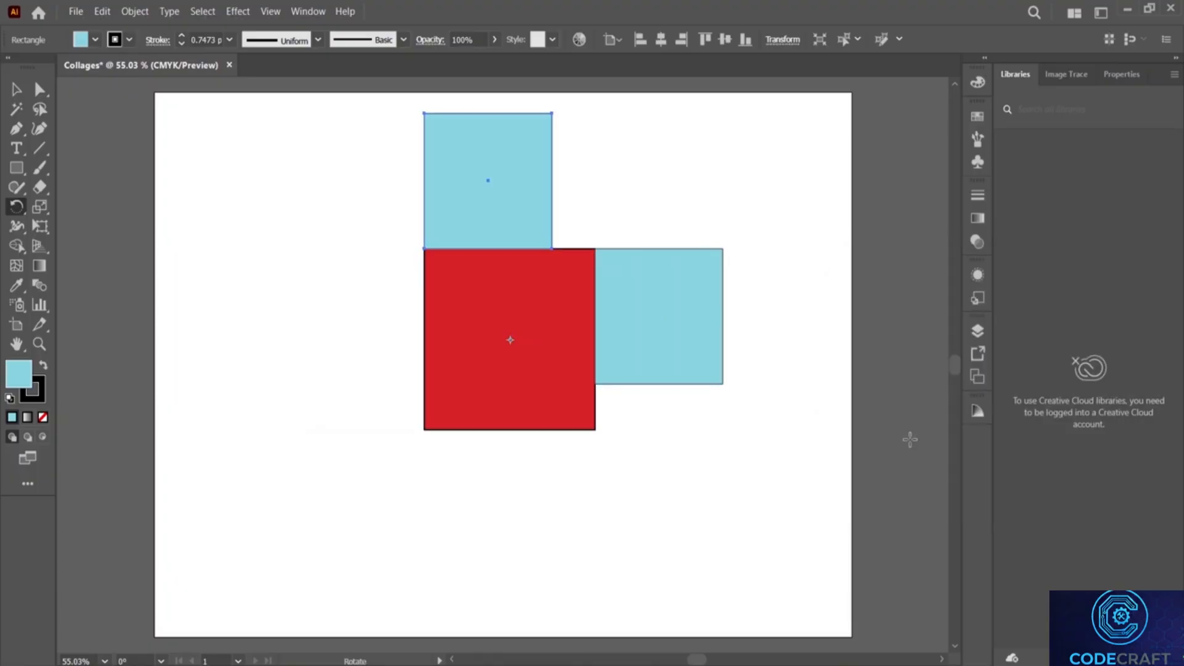
pyautogui.hotkey('ctrl', 'd')
pyautogui.hotkey('ctrl', 'd')
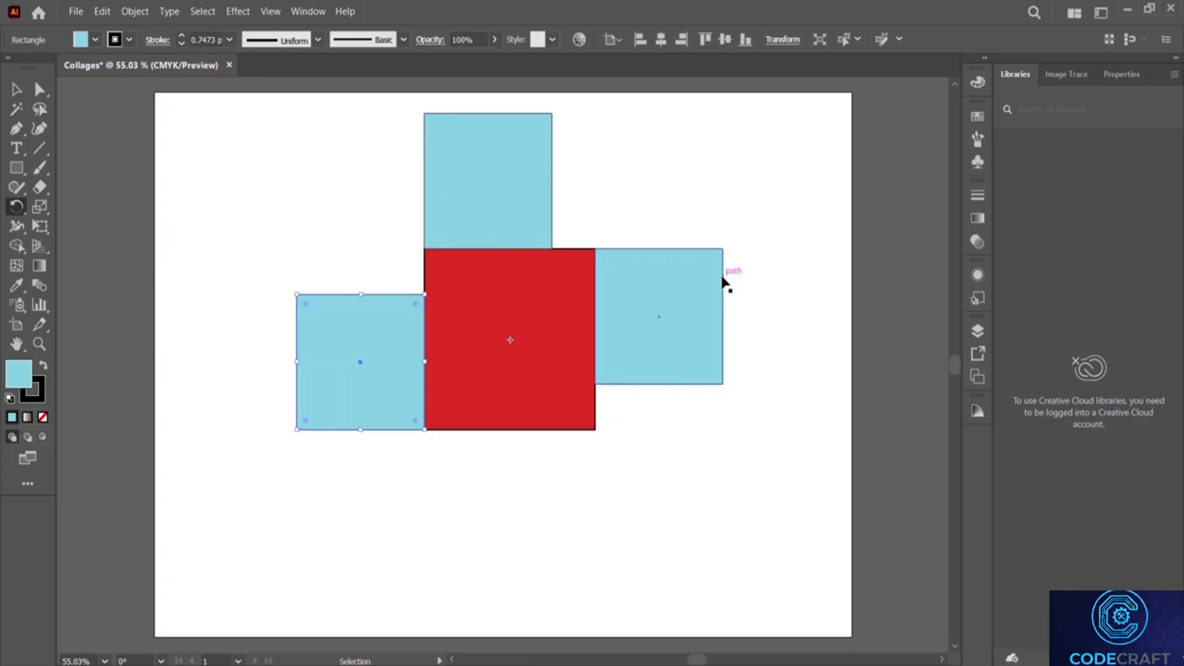
pyautogui.press('v')
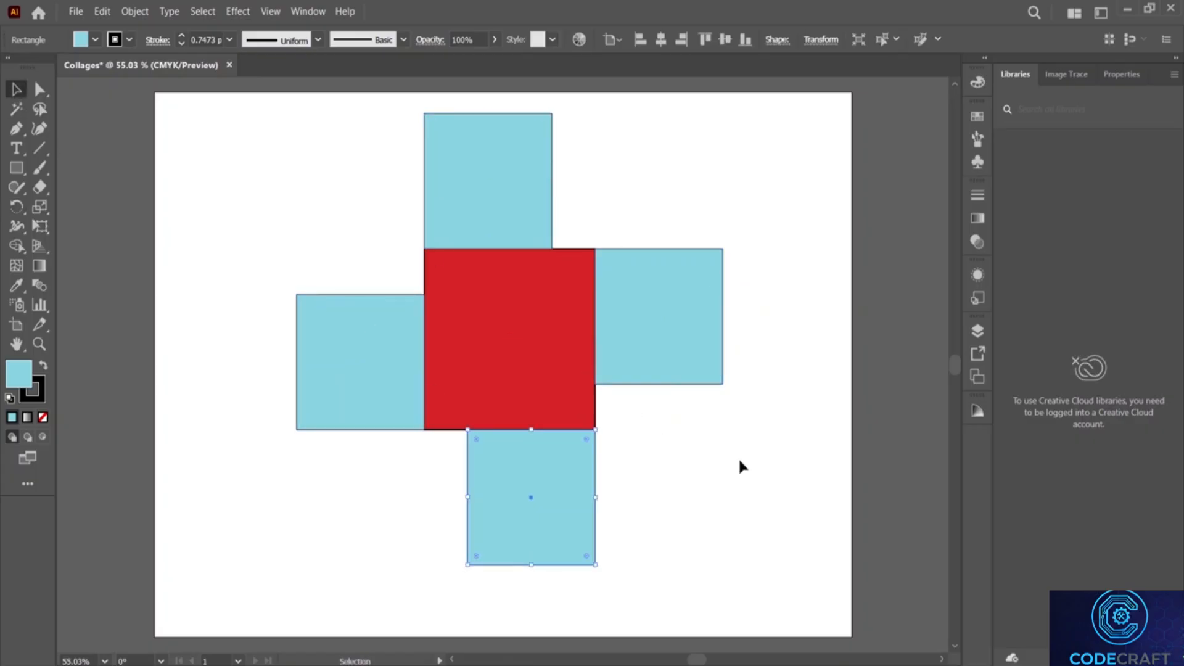
pyautogui.click(711, 224)
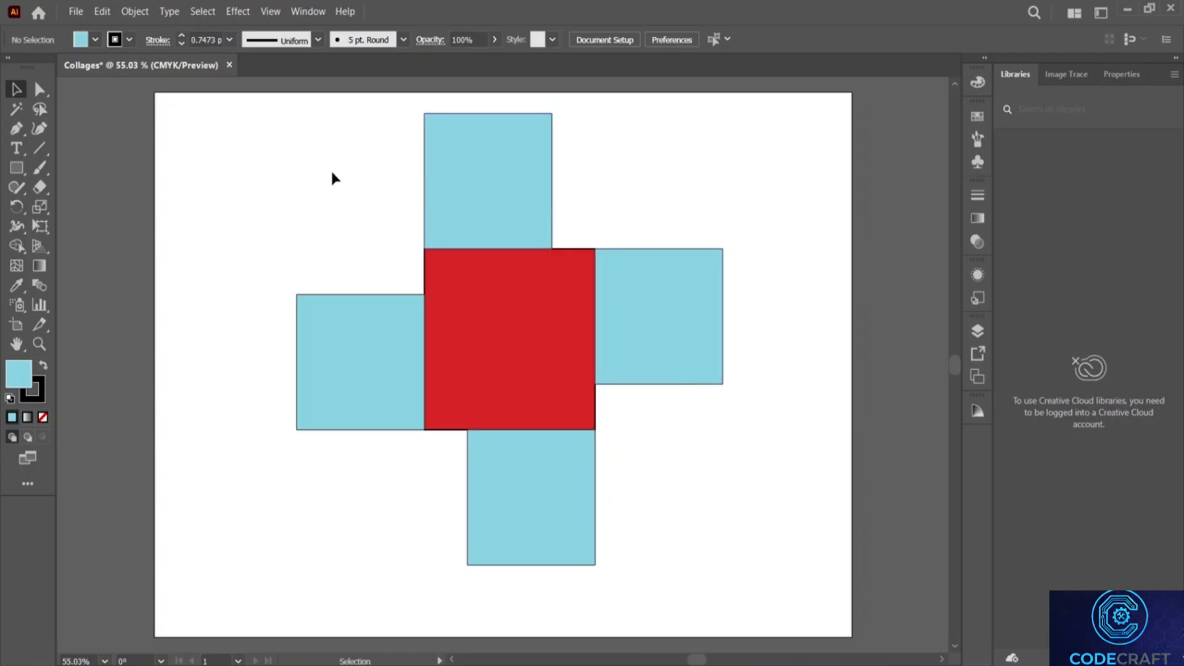
# Step: Place a copy of the five-square pinwheel diagonally against the original, and rotate both together counter-clockwise so they run diagonally upward
pyautogui.moveTo(331, 171); pyautogui.dragTo(793, 545)
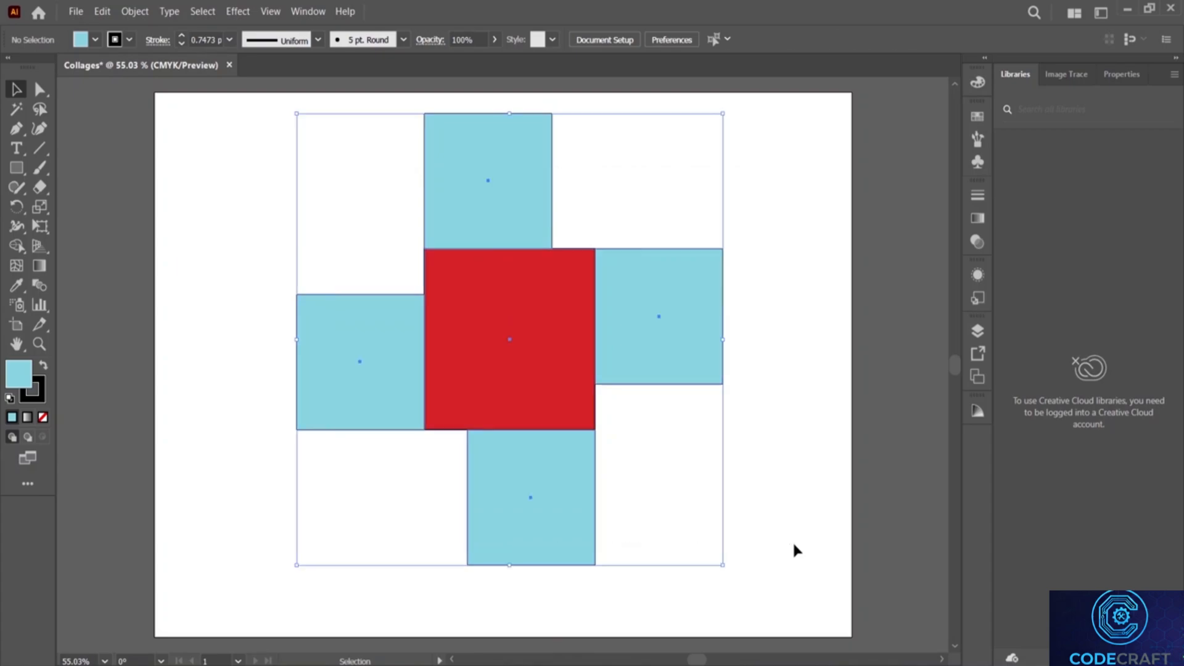
pyautogui.moveTo(535, 373); pyautogui.dragTo(709, 447)
pyautogui.moveTo(190, 150); pyautogui.dragTo(873, 601)
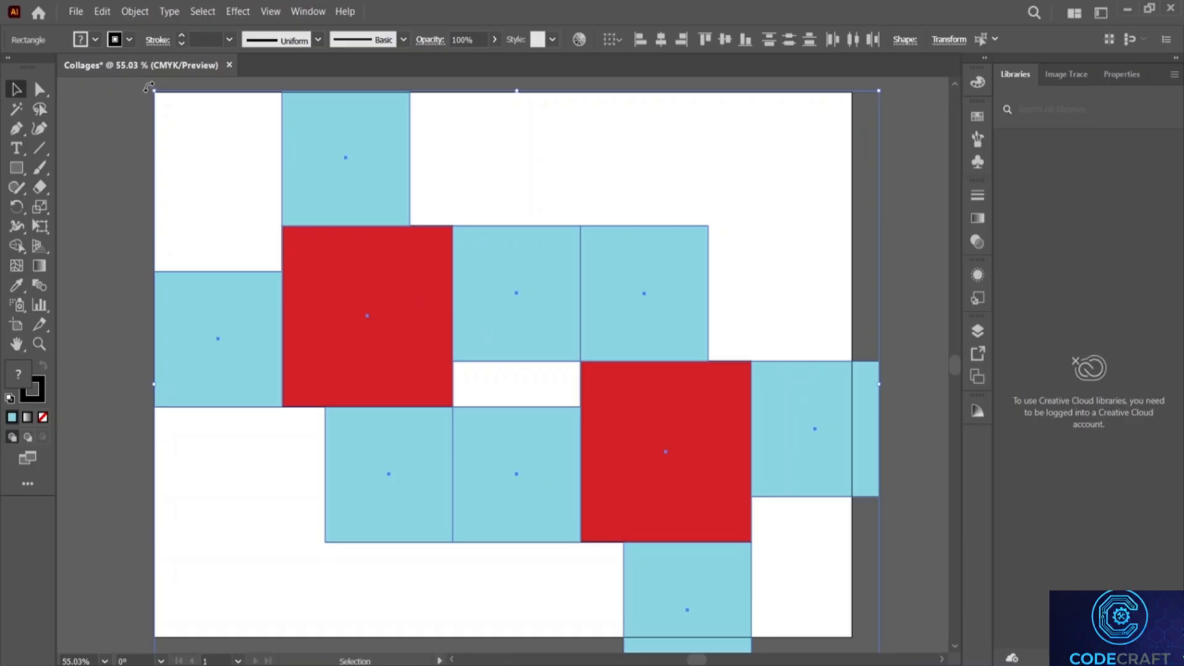
pyautogui.moveTo(149, 87); pyautogui.dragTo(229, 359)
pyautogui.hscroll(4, 802, 351)
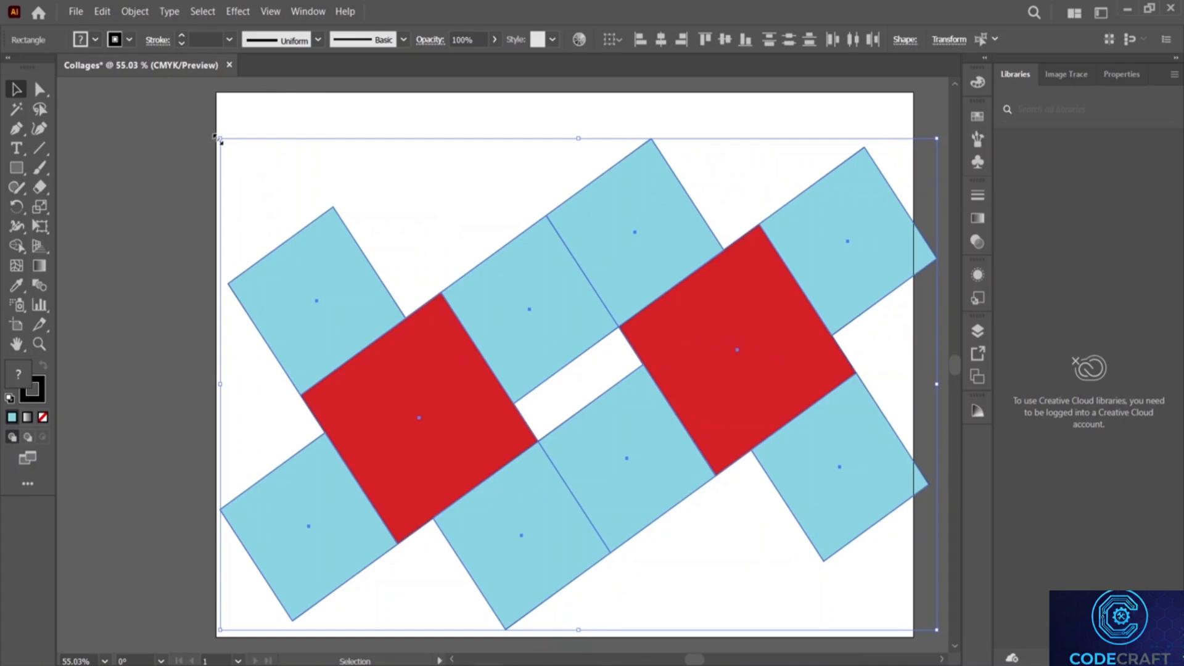
# Step: Scale the two pinwheels down to fit inside the artboard near its middle and rotate them slightly further counter-clockwise
pyautogui.moveTo(220, 141); pyautogui.dragTo(436, 284)
pyautogui.moveTo(757, 417); pyautogui.dragTo(642, 323)
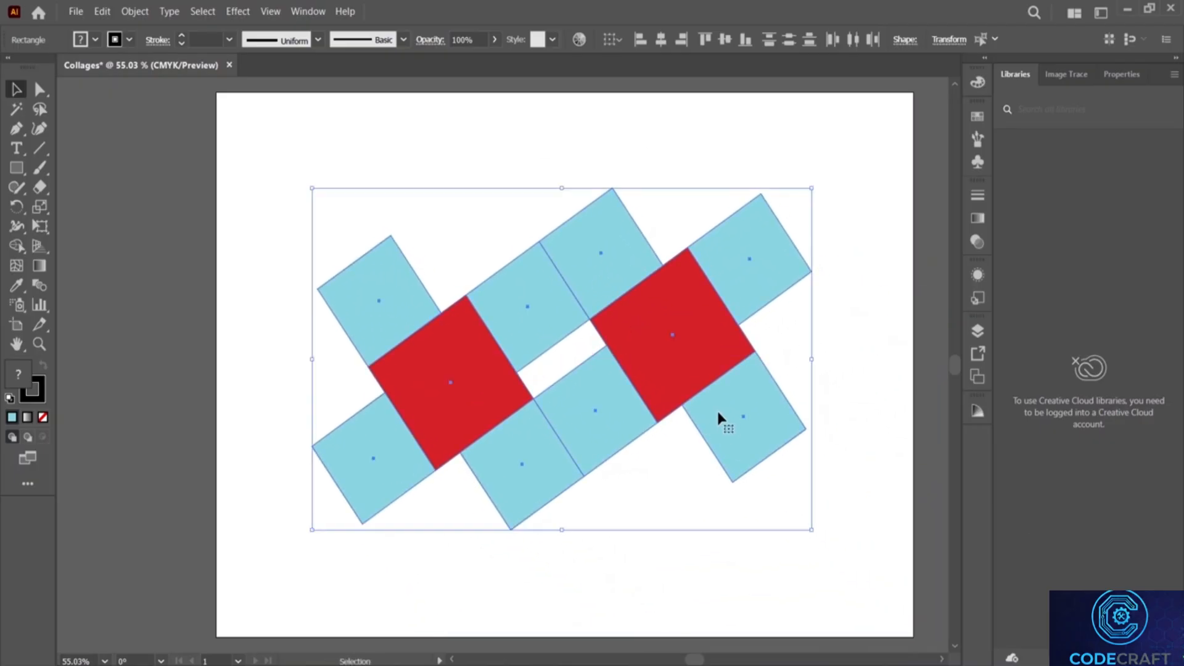
pyautogui.moveTo(307, 184); pyautogui.dragTo(374, 258)
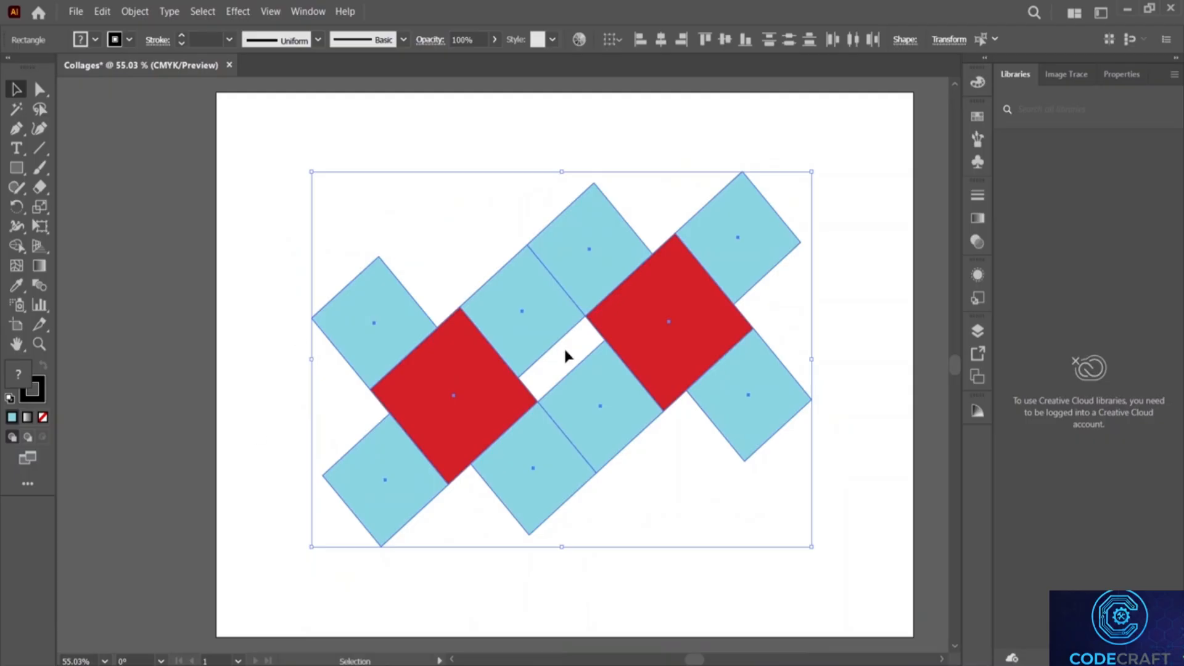
pyautogui.click(868, 303)
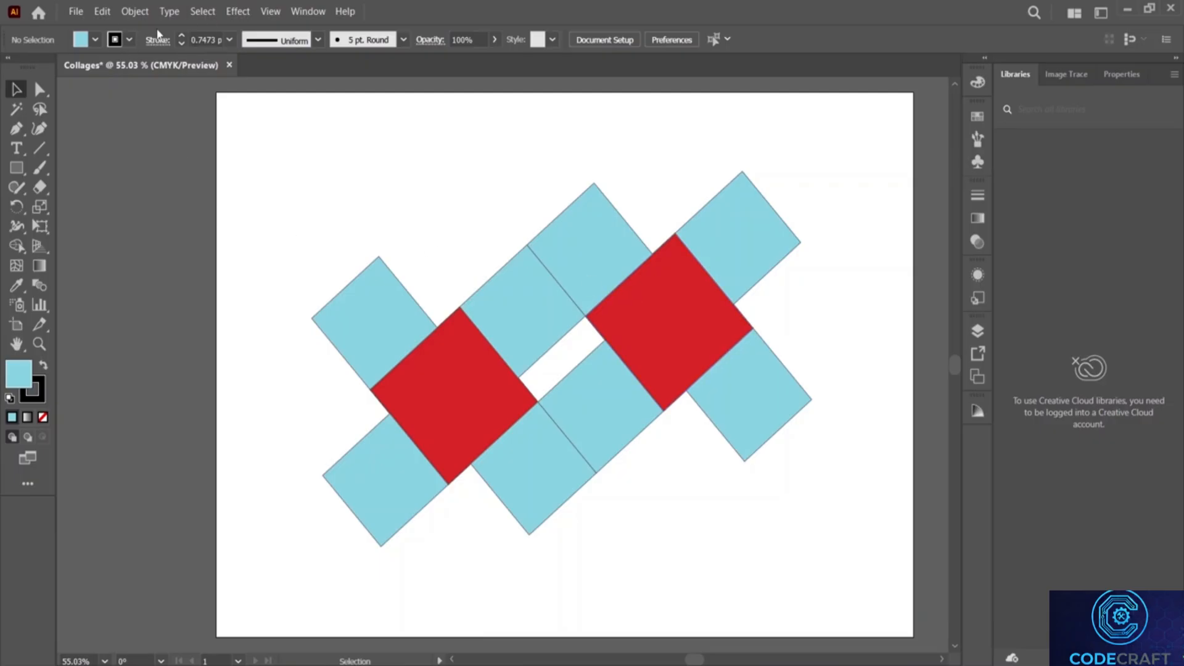
# Step: Group all the squares and align the group to the artboard's horizontal and vertical centre
pyautogui.click(309, 12)
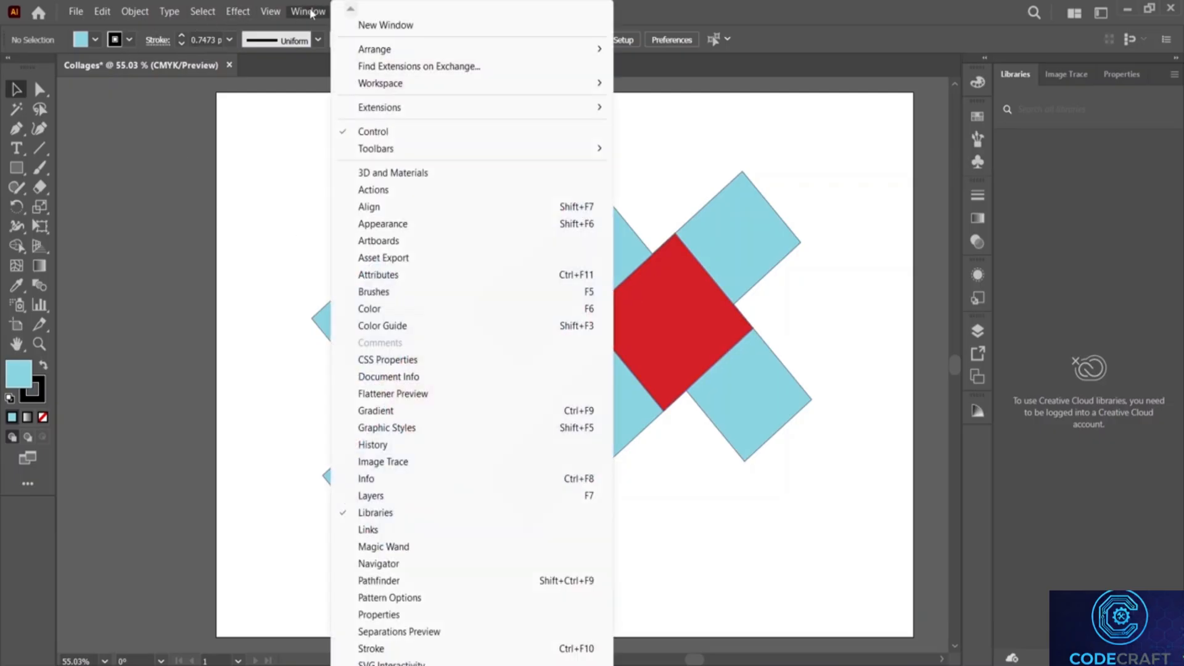
pyautogui.click(481, 208)
pyautogui.moveTo(616, 109); pyautogui.dragTo(1026, 154)
pyautogui.moveTo(278, 153); pyautogui.dragTo(842, 573)
pyautogui.rightClick(676, 287)
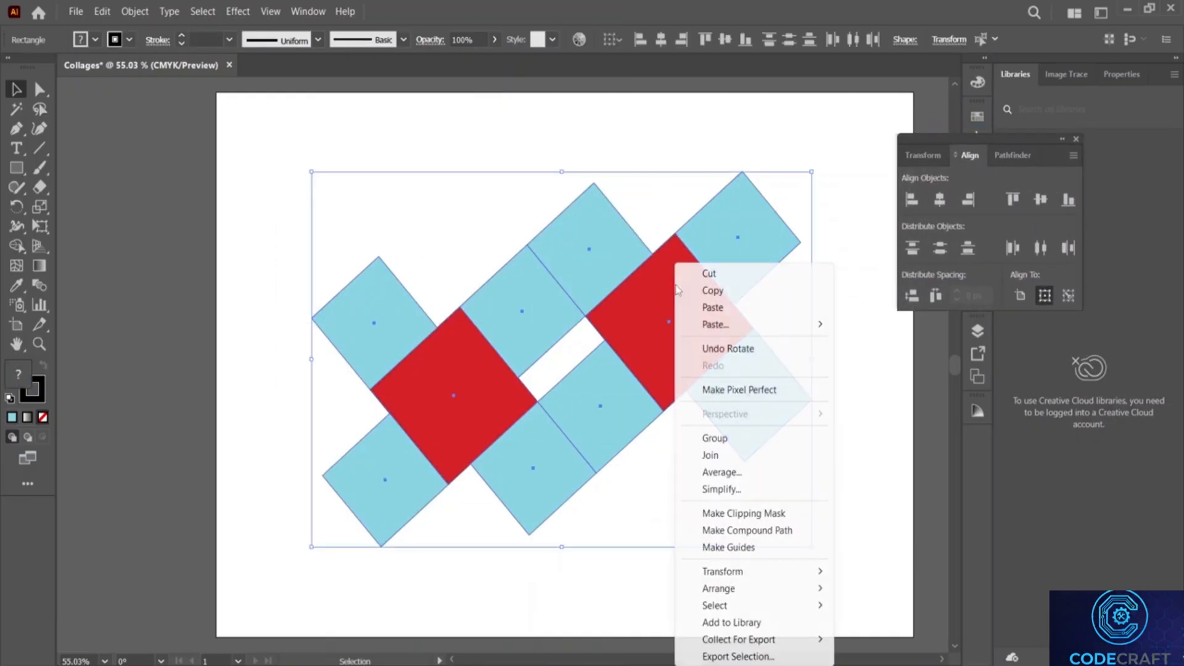
pyautogui.click(715, 438)
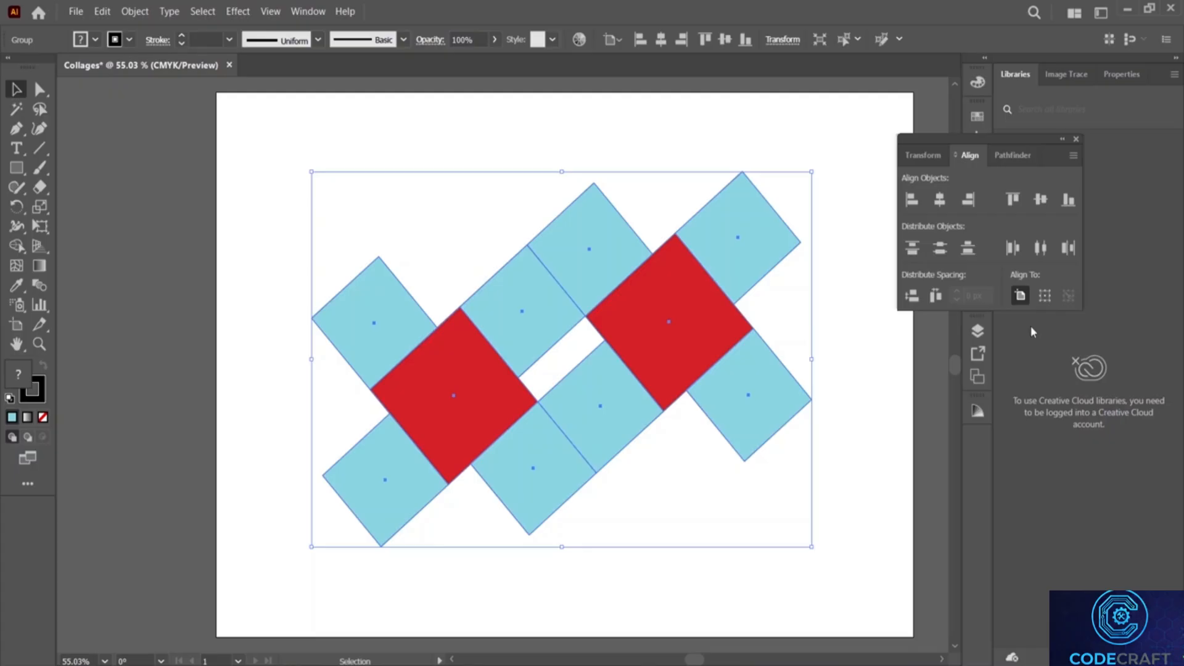
pyautogui.click(940, 199)
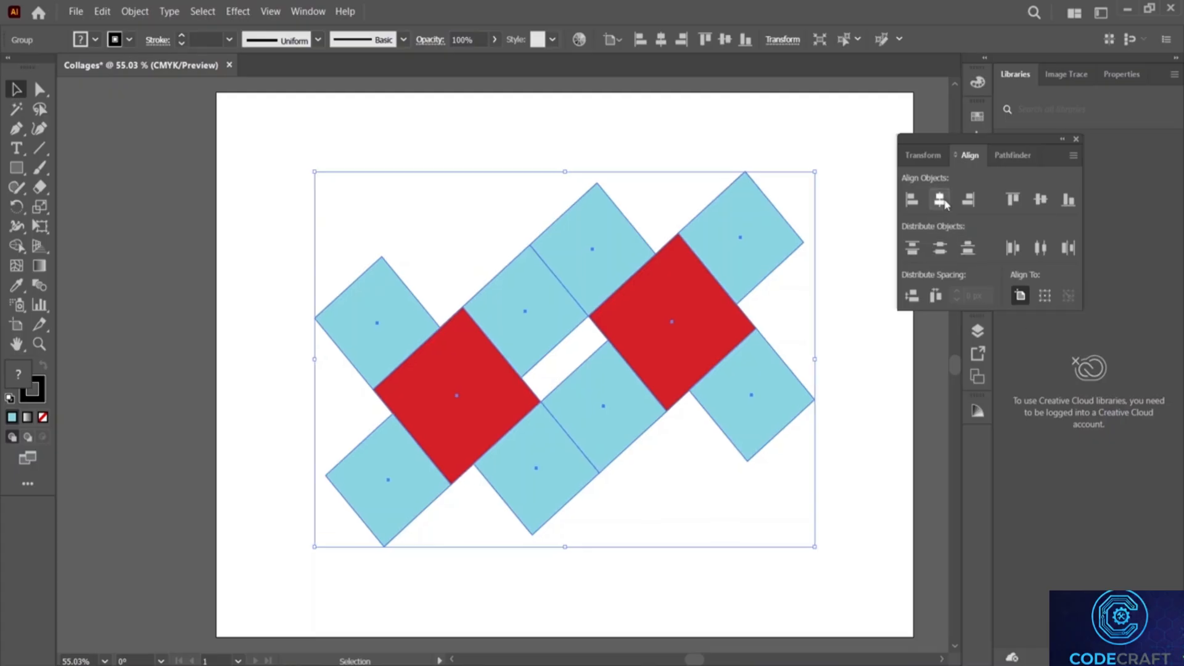
pyautogui.click(1041, 200)
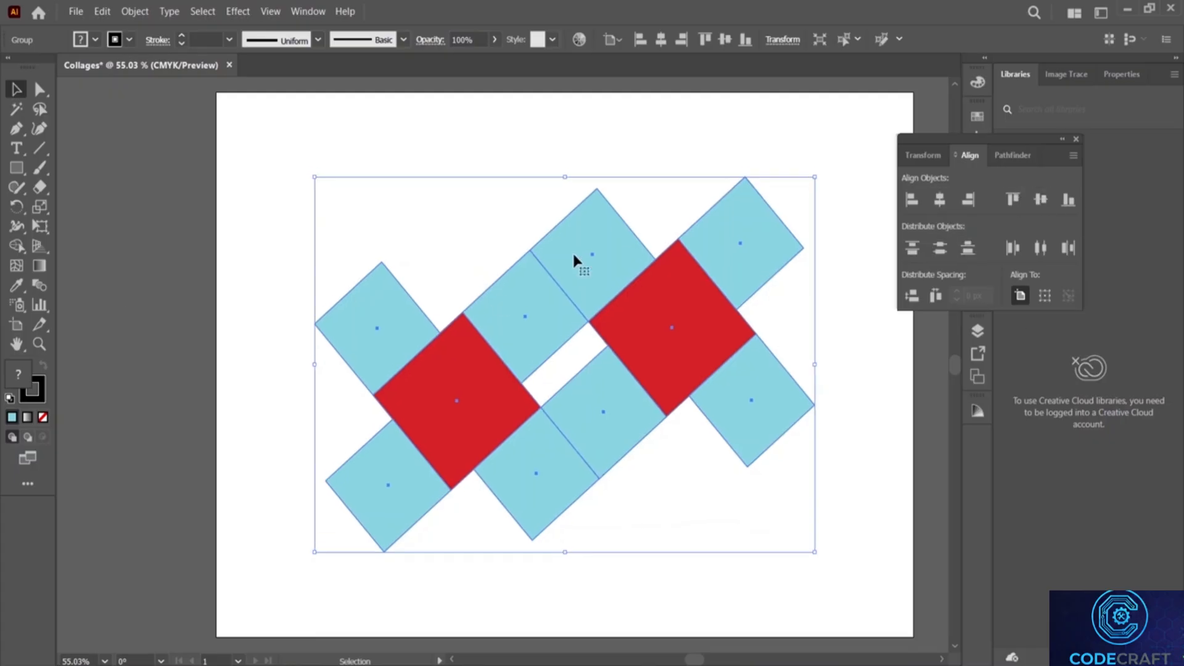
# Step: Enlarge the group proportionally about its centre until it spans the full width of the artboard
pyautogui.moveTo(315, 178)
pyautogui.mouseDown()
pyautogui.moveTo(307, 162)
pyautogui.moveTo(315, 178)
pyautogui.mouseUp()
pyautogui.moveTo(315, 177); pyautogui.dragTo(214, 200)
pyautogui.scroll(-3, 376, 207)
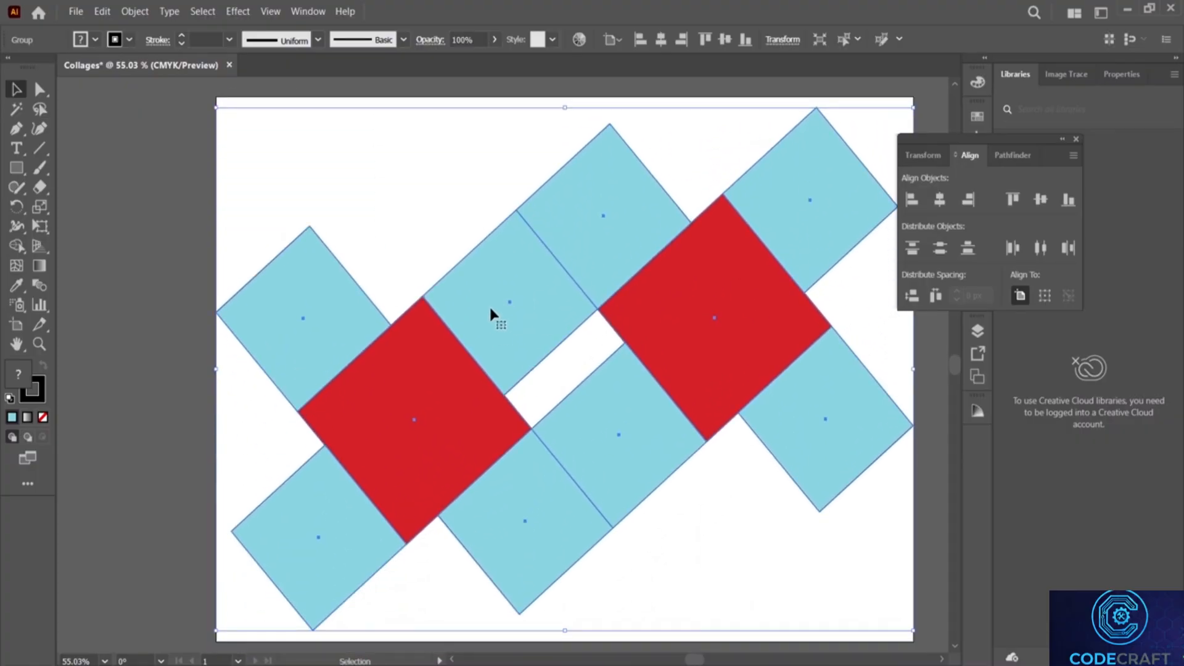
pyautogui.click(654, 100)
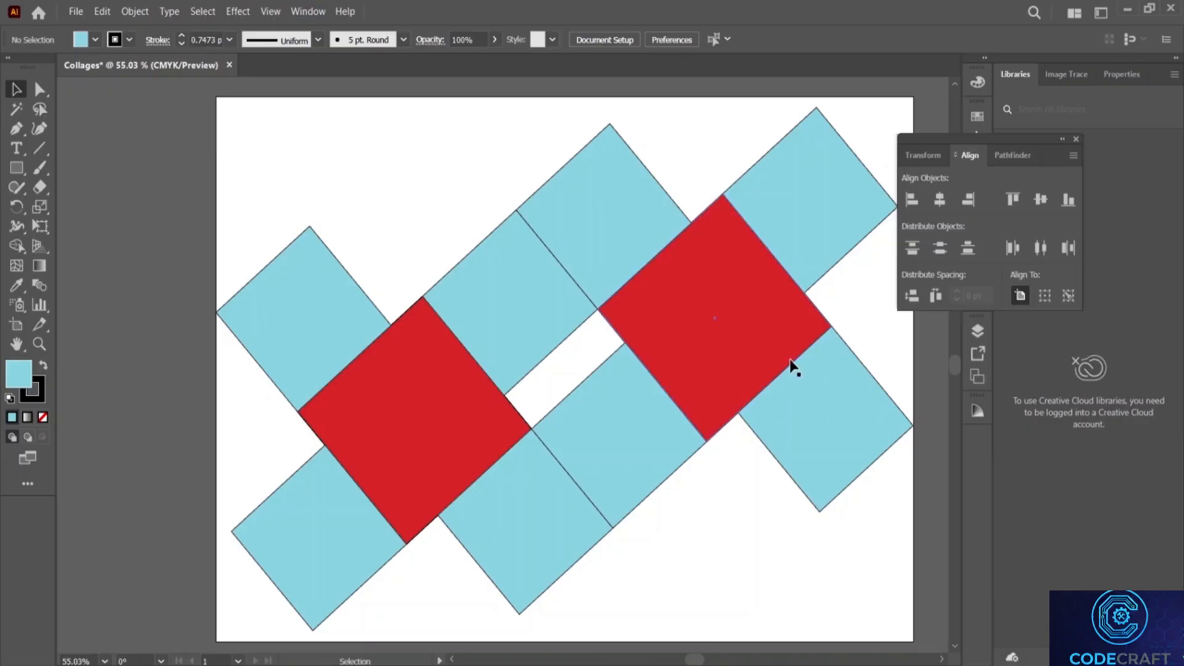
# Step: Ungroup the enlarged pattern into separate squares
pyautogui.click(506, 301)
pyautogui.rightClick(505, 301)
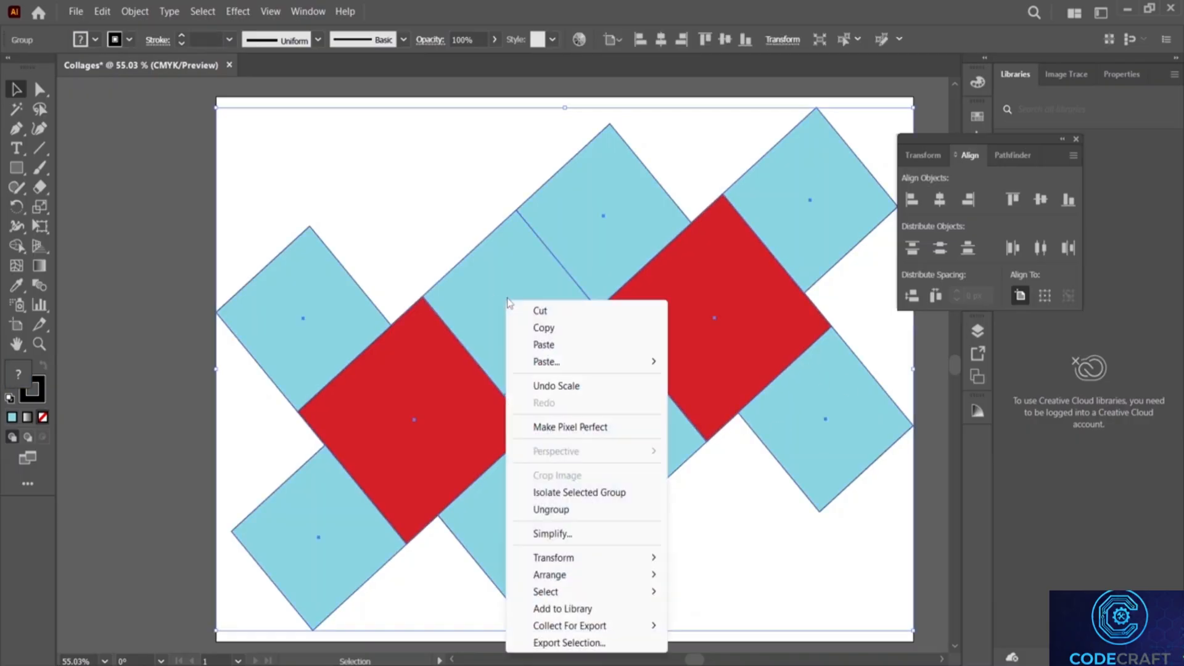
pyautogui.click(563, 510)
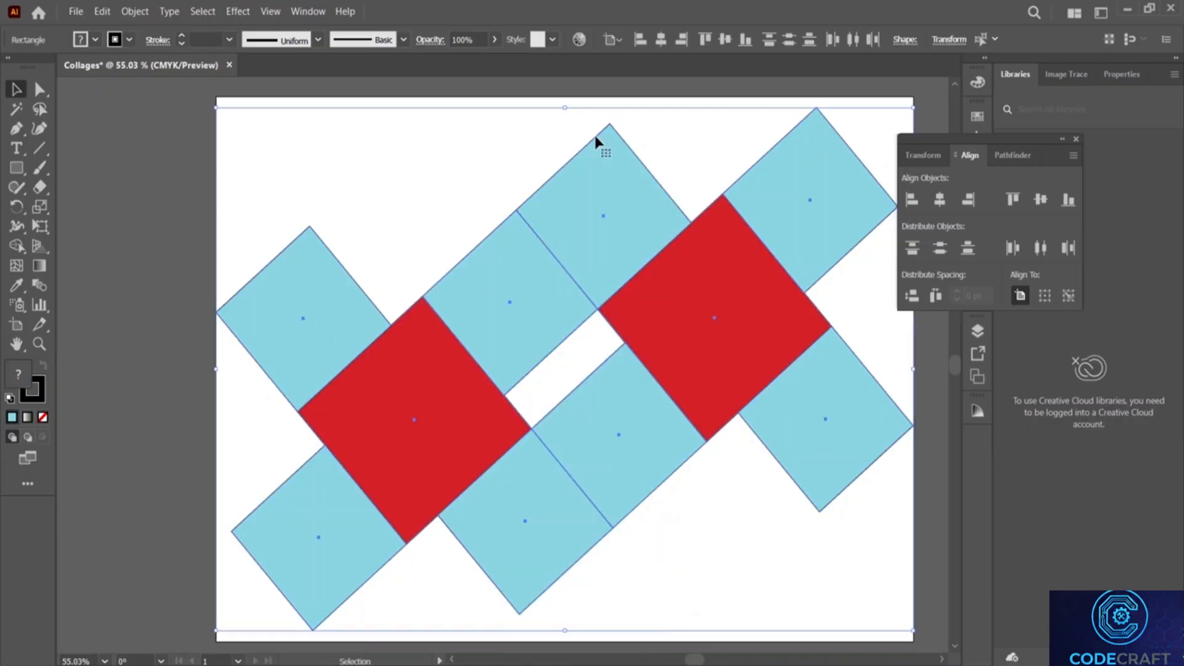
# Step: Fill the small square at the far upper left of the pattern yellow and the one upper right of the lower-left red square purple
pyautogui.click(520, 160)
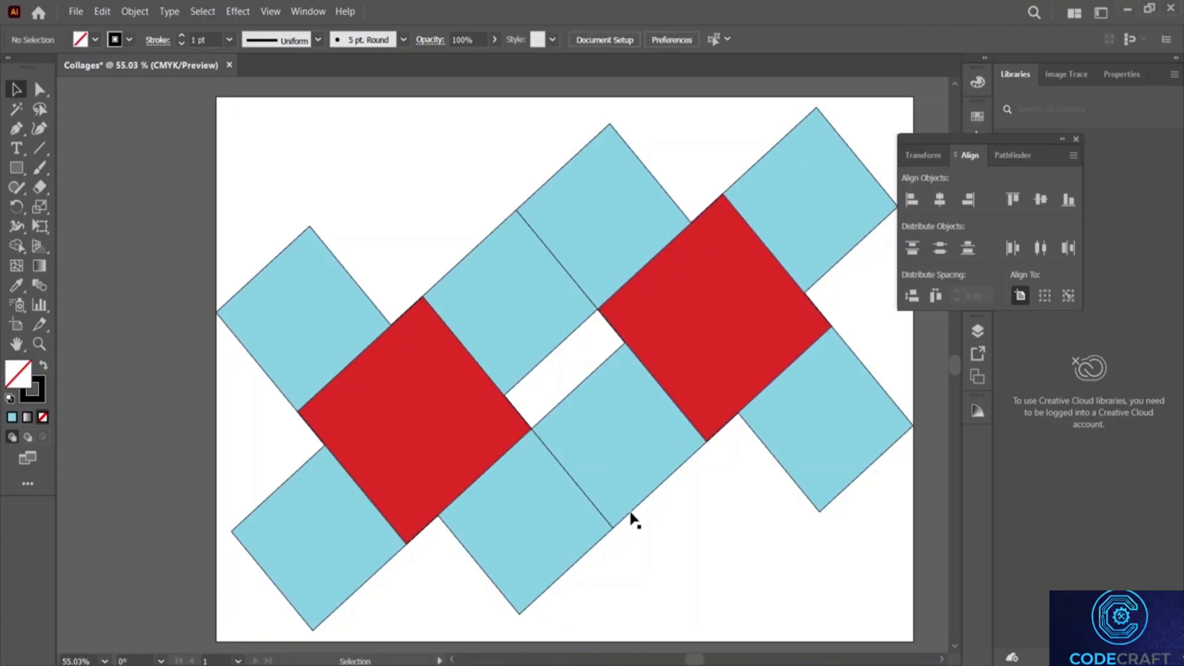
pyautogui.click(284, 345)
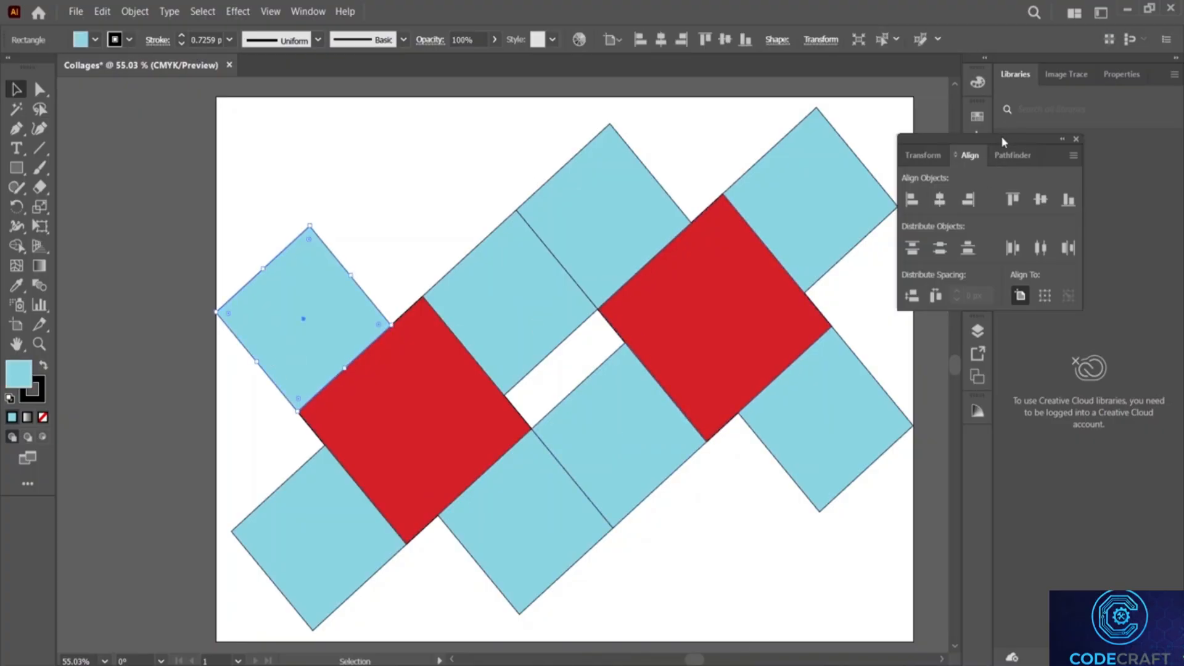
pyautogui.click(1077, 139)
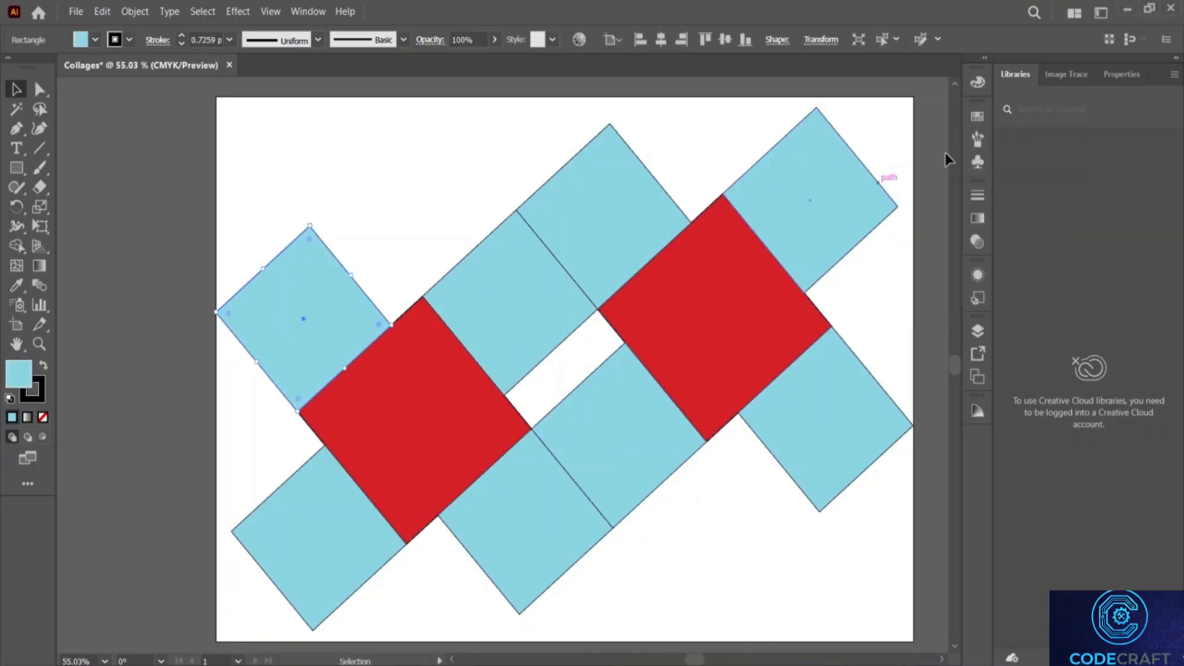
pyautogui.click(976, 86)
pyautogui.click(809, 120)
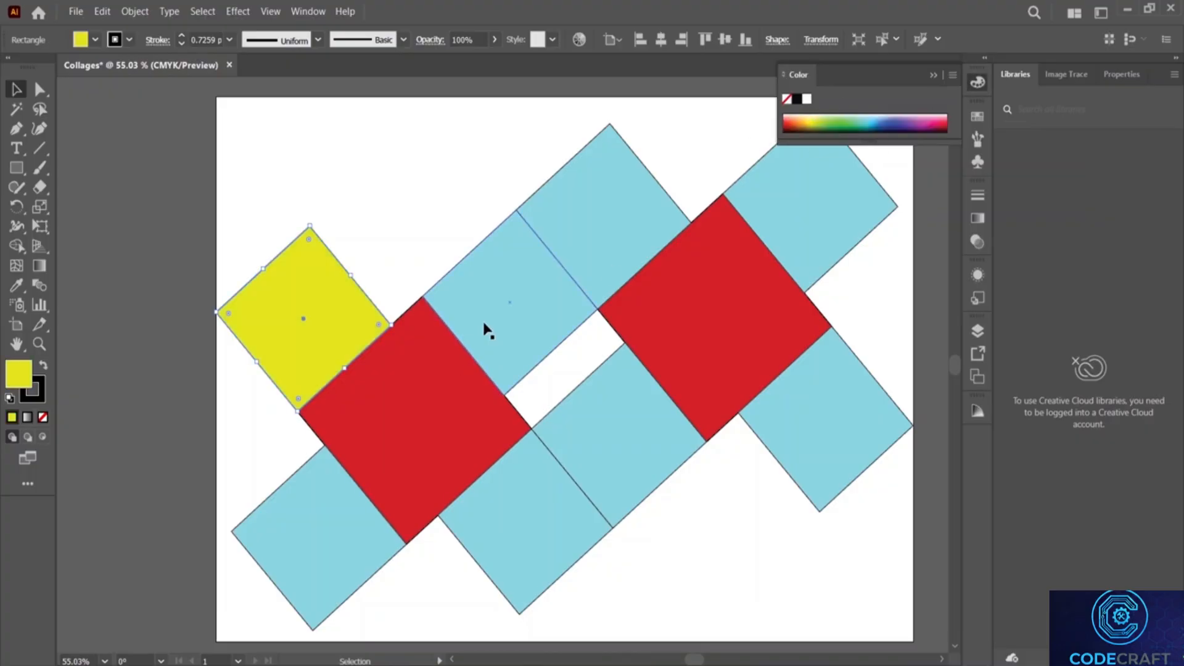
pyautogui.click(484, 327)
pyautogui.click(901, 120)
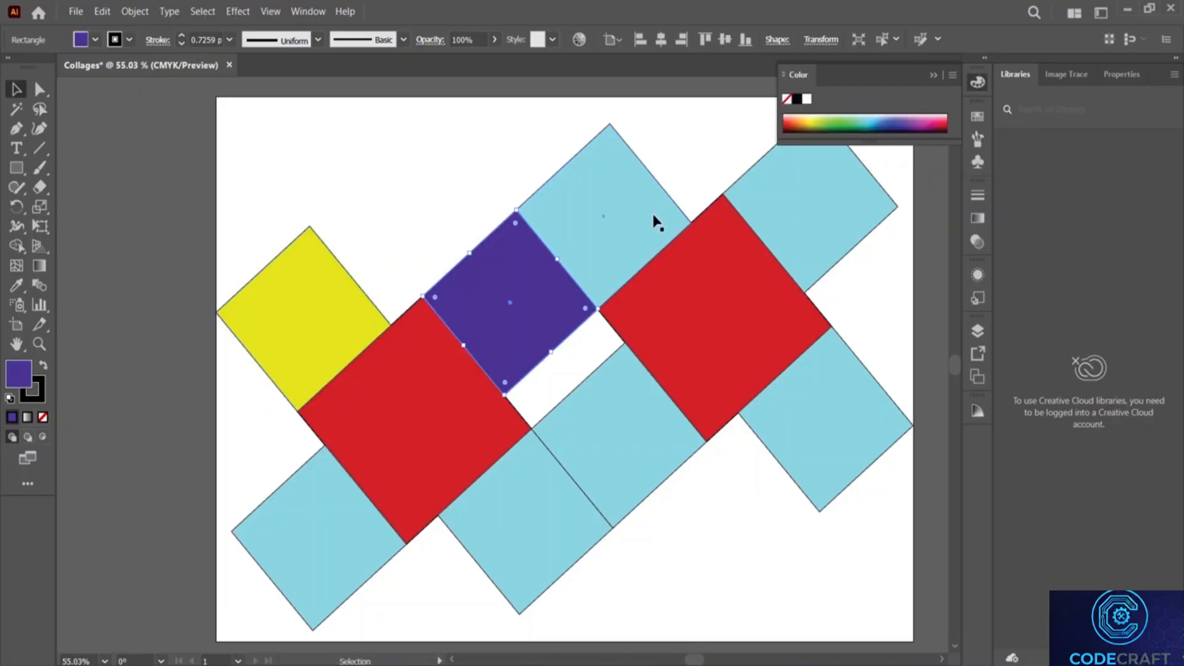
# Step: Fill the small square next to the purple one dark green and the topmost square at the upper right light green
pyautogui.click(657, 222)
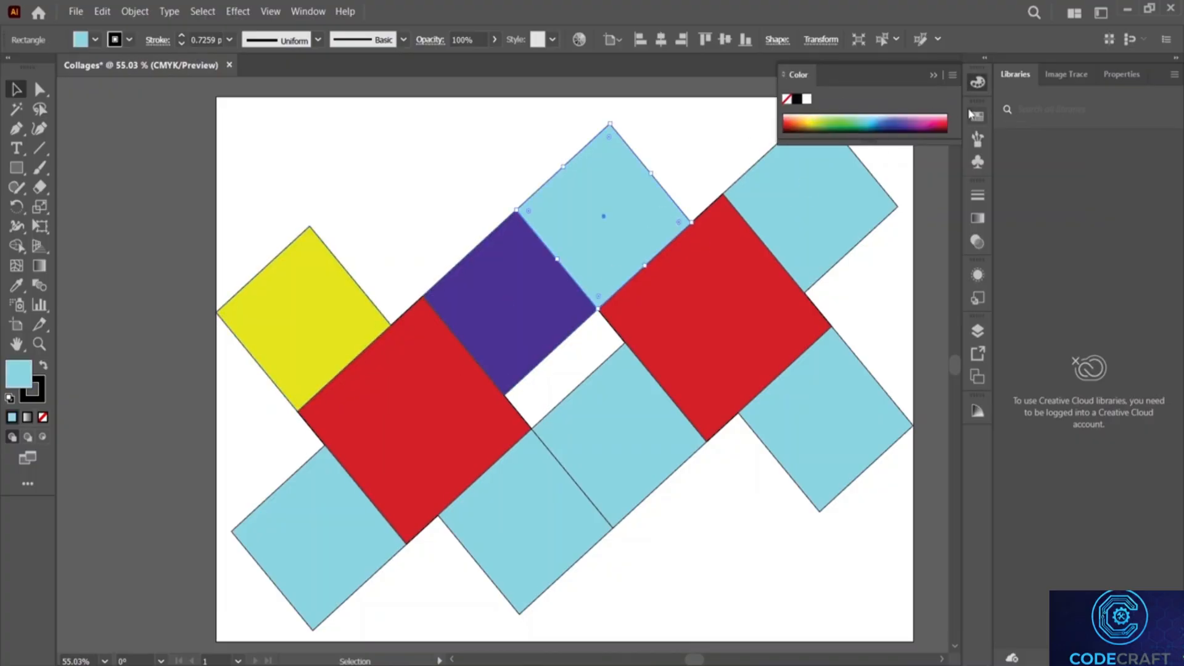
pyautogui.click(857, 123)
pyautogui.click(808, 222)
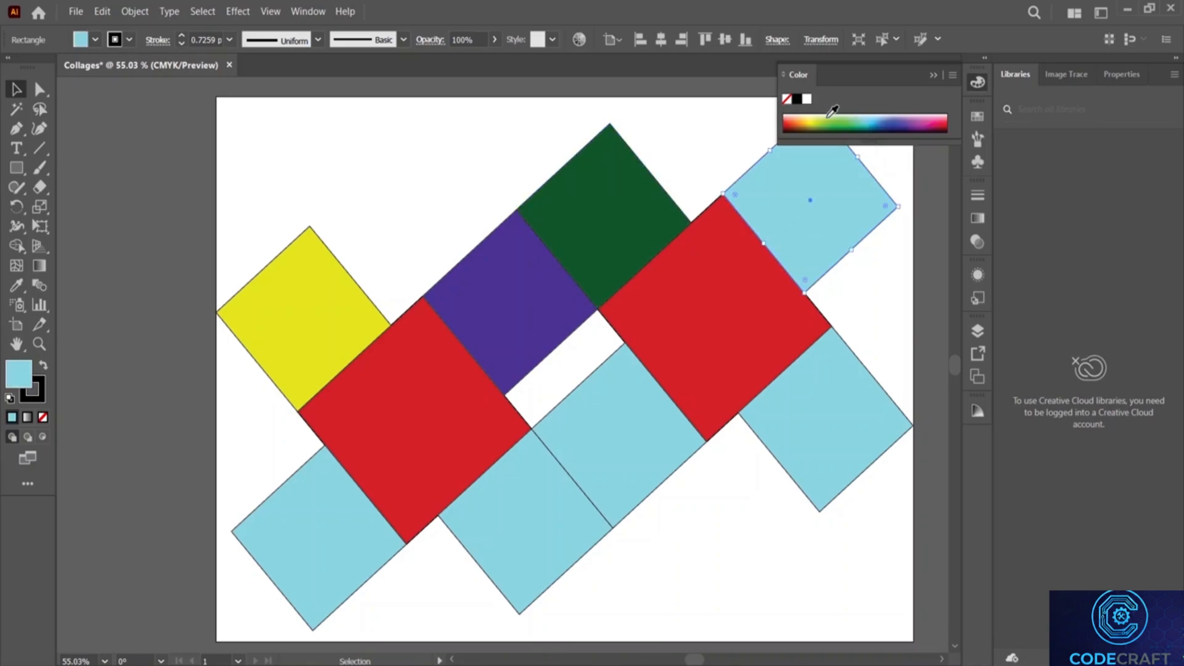
pyautogui.click(830, 118)
# Step: Recolour the large upper-right red square sky blue and the small square at its lower right pinkish purple
pyautogui.click(752, 324)
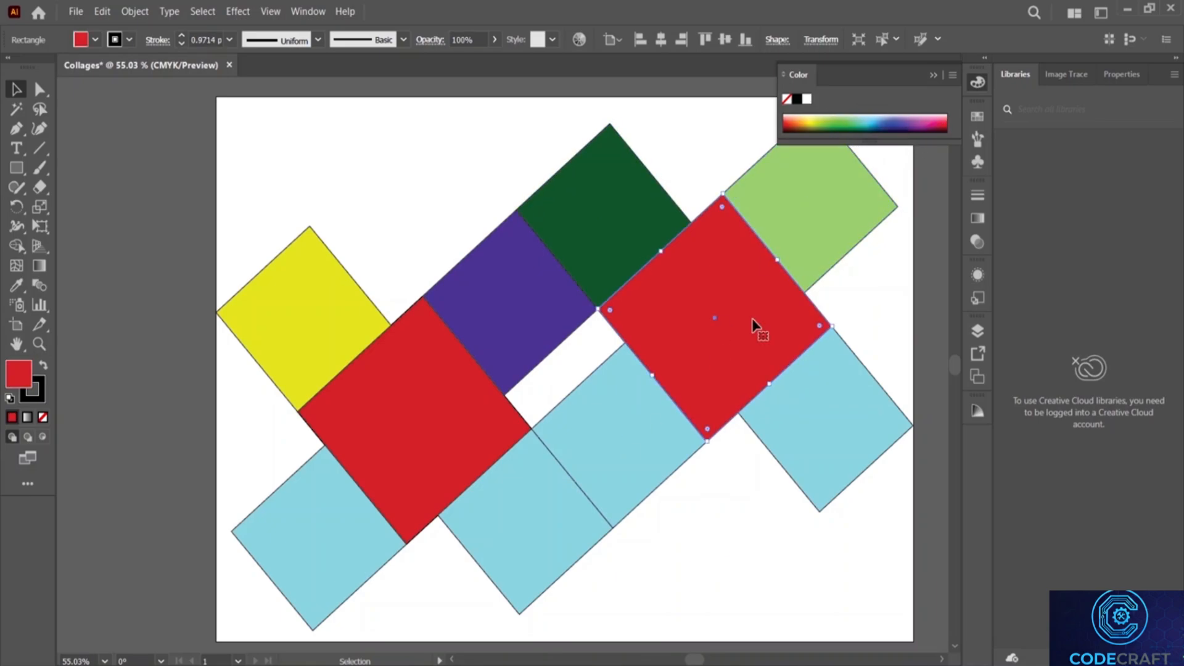
pyautogui.click(875, 116)
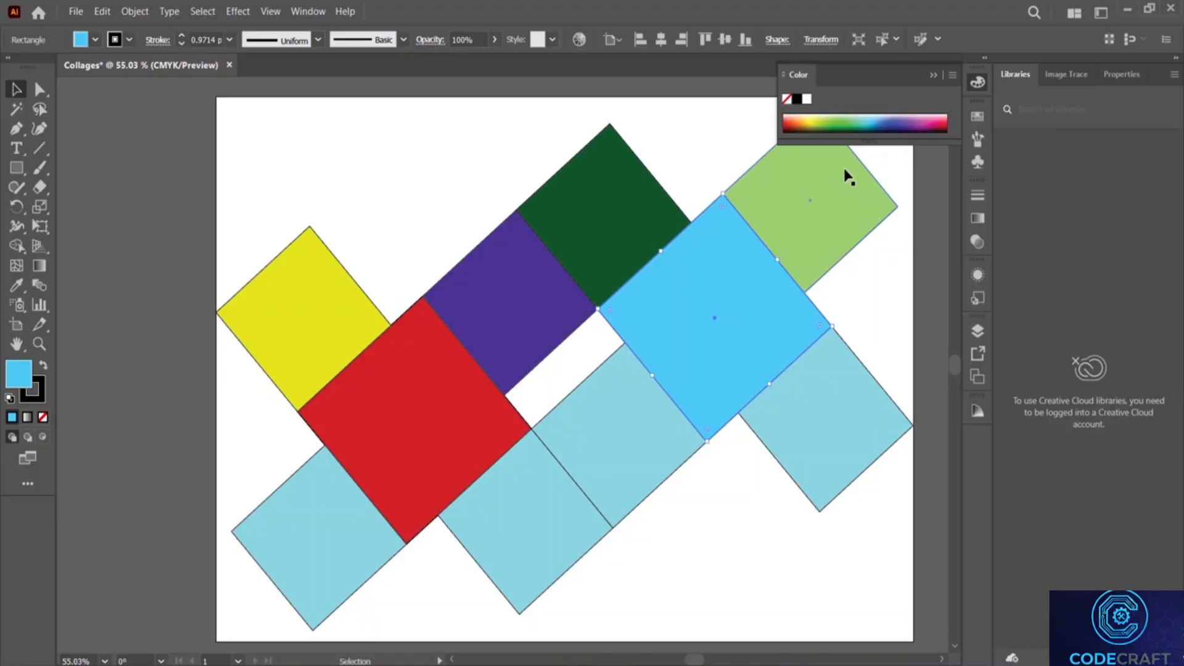
pyautogui.click(843, 418)
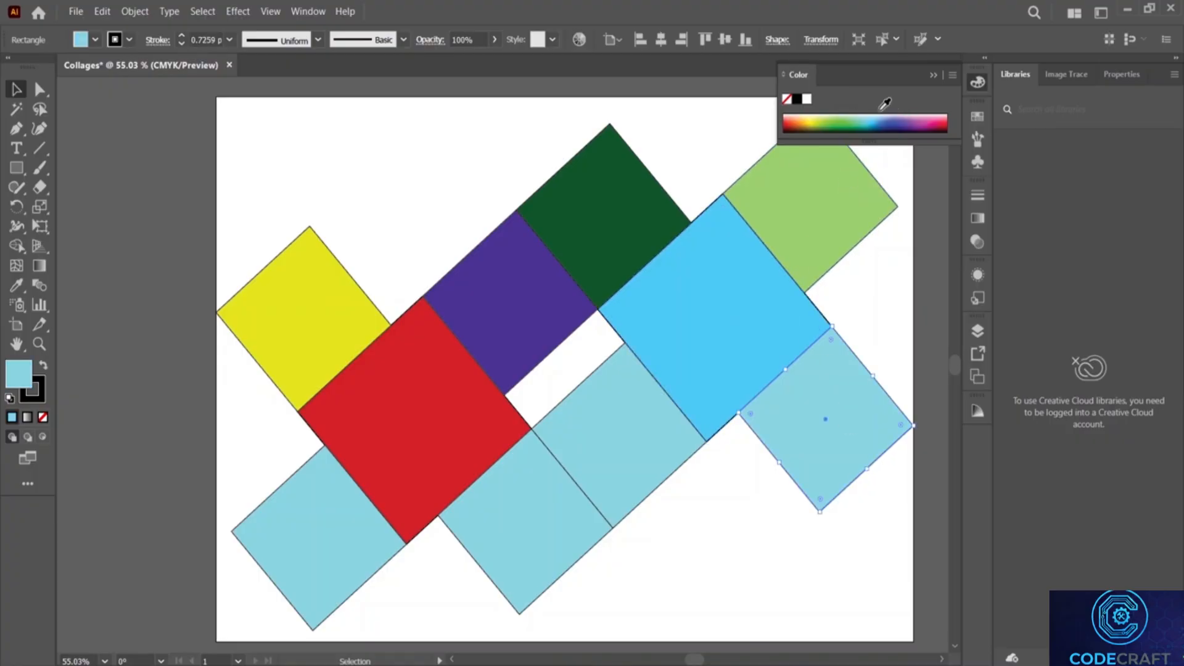
pyautogui.click(922, 117)
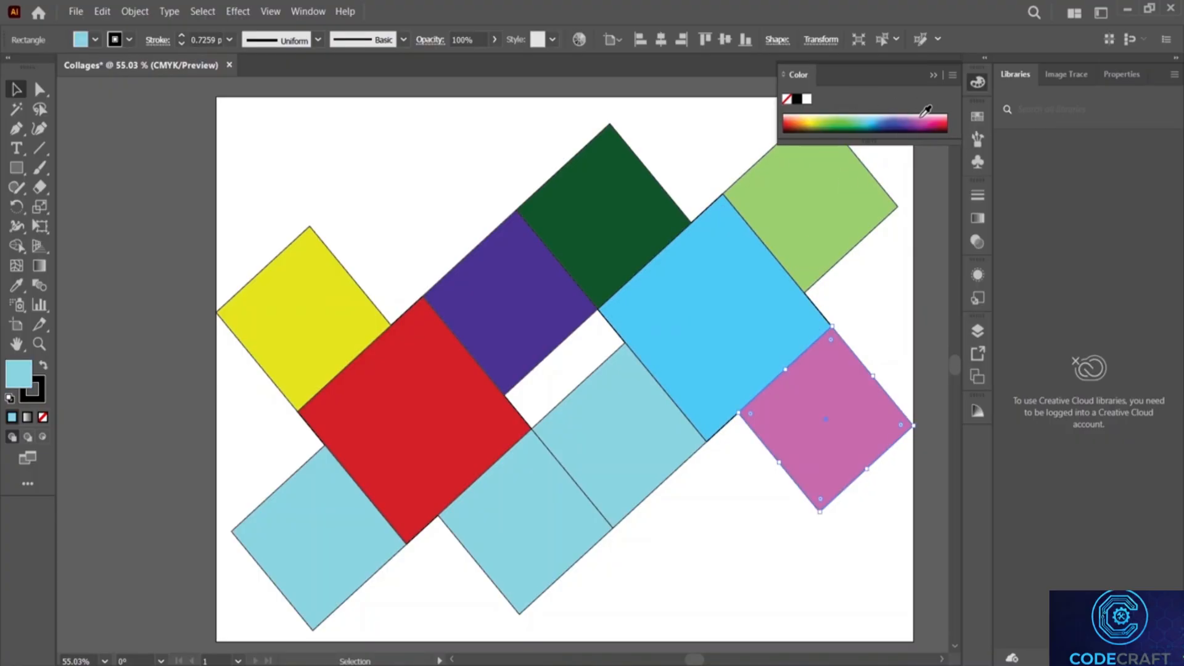
# Step: Fill the small square at the lower left of the large blue square orange and the adjoining lower square sea green
pyautogui.click(655, 421)
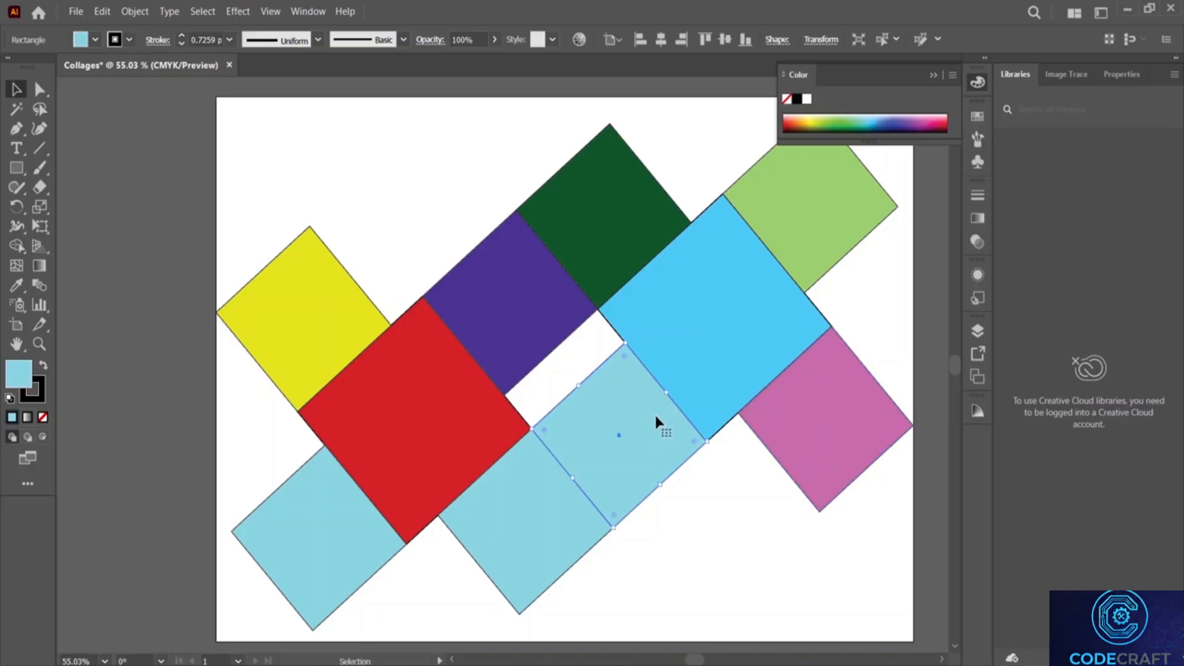
pyautogui.click(798, 118)
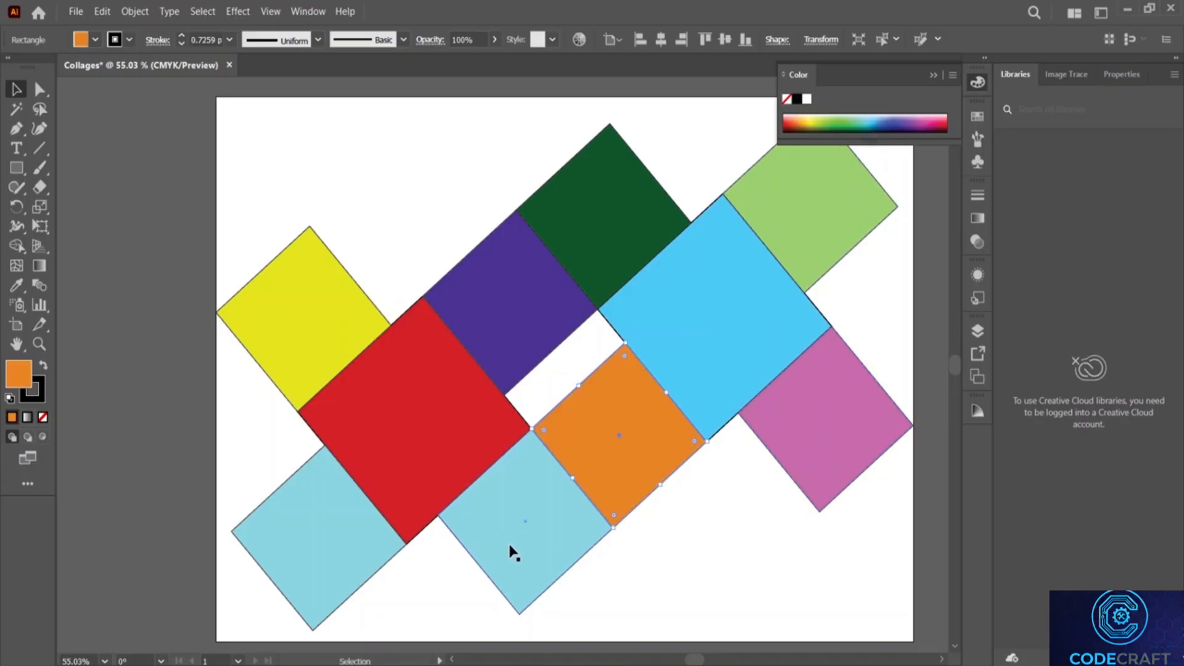
pyautogui.click(512, 551)
pyautogui.click(859, 117)
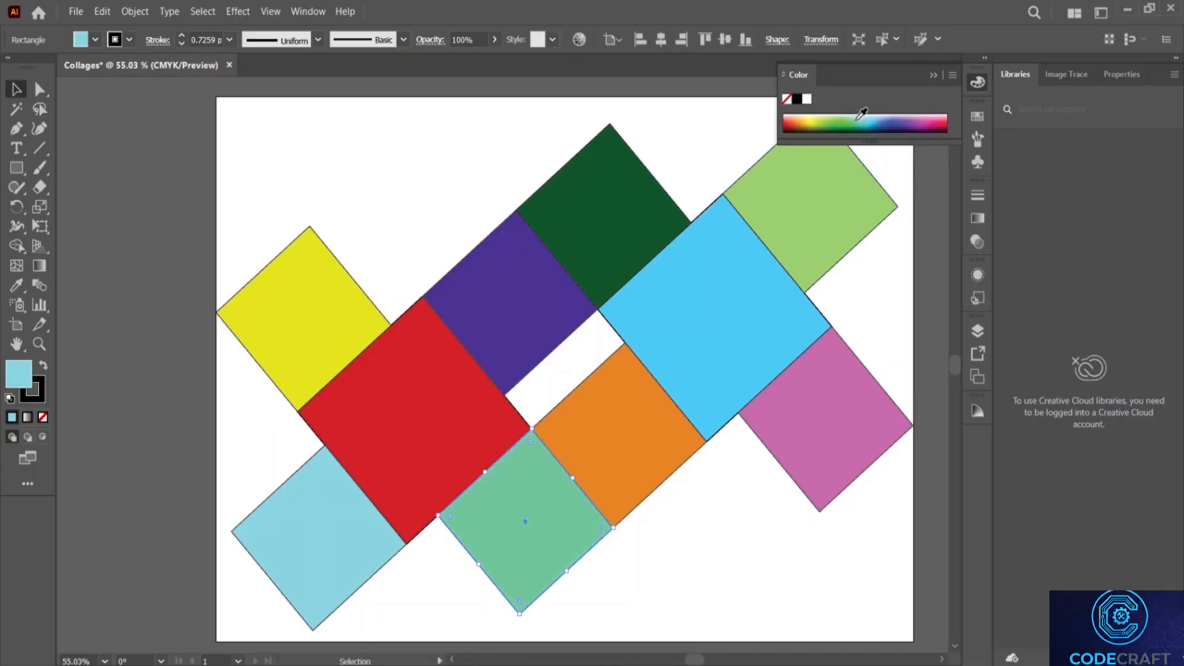
# Step: Fill the remaining light blue square at the pattern's lower-left corner pale pink and deselect it
pyautogui.click(291, 508)
pyautogui.click(945, 119)
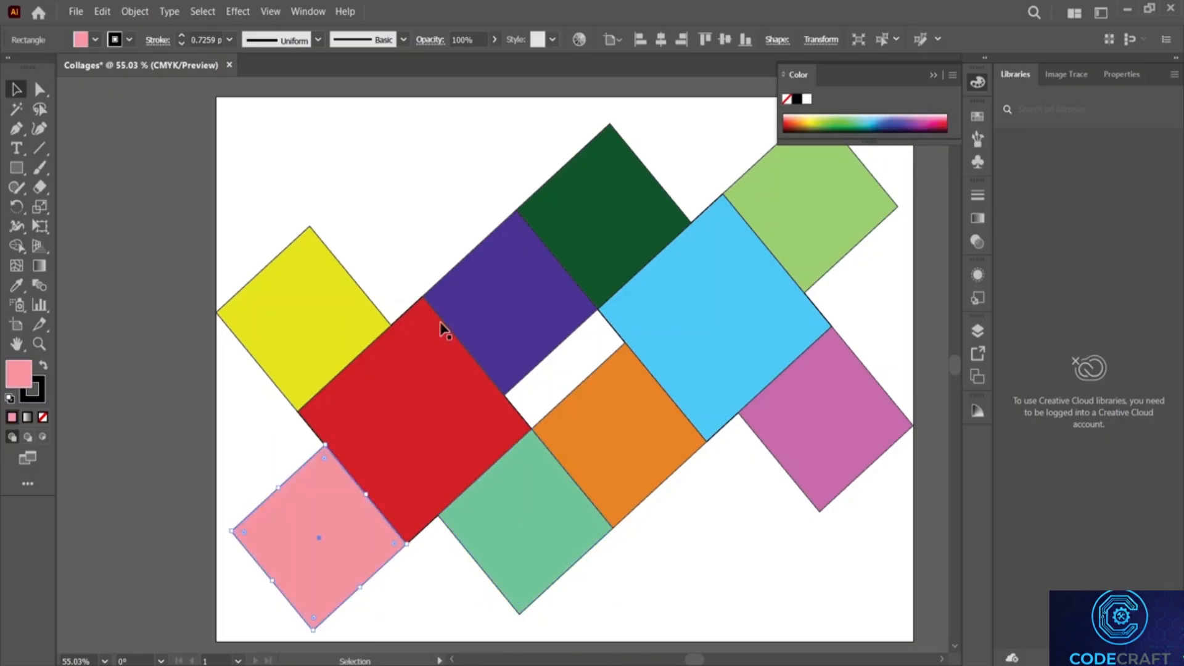
pyautogui.click(438, 191)
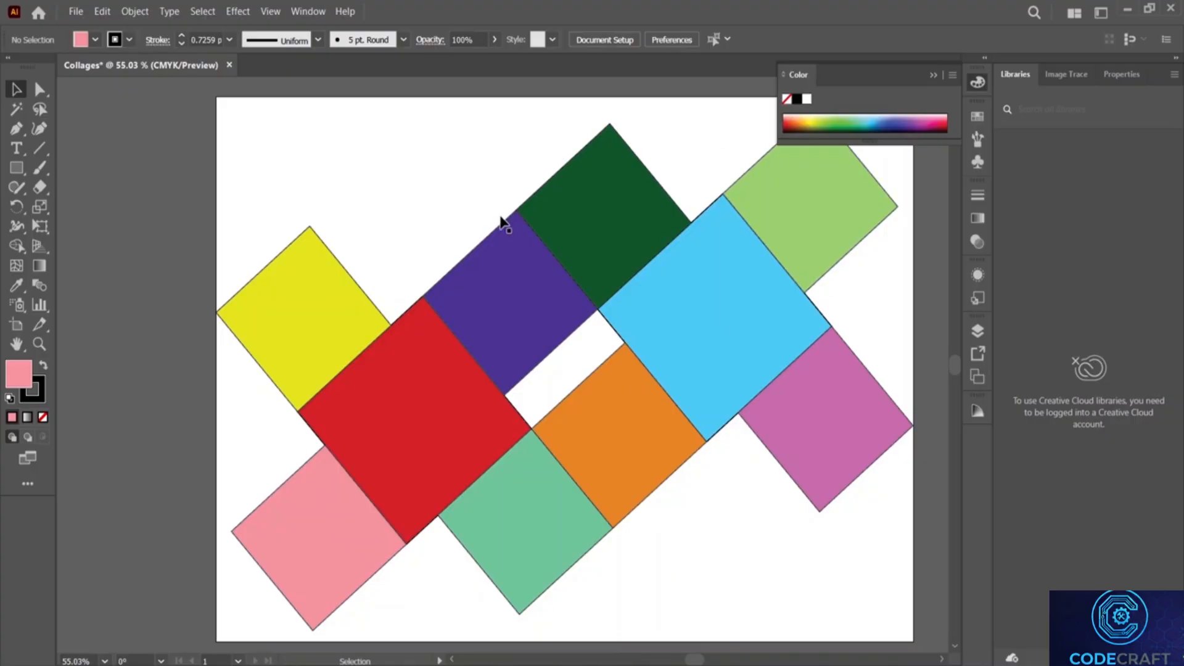
# Step: Remove the stroke from all the squares and deselect them
pyautogui.moveTo(227, 107); pyautogui.dragTo(913, 611)
pyautogui.click(43, 393)
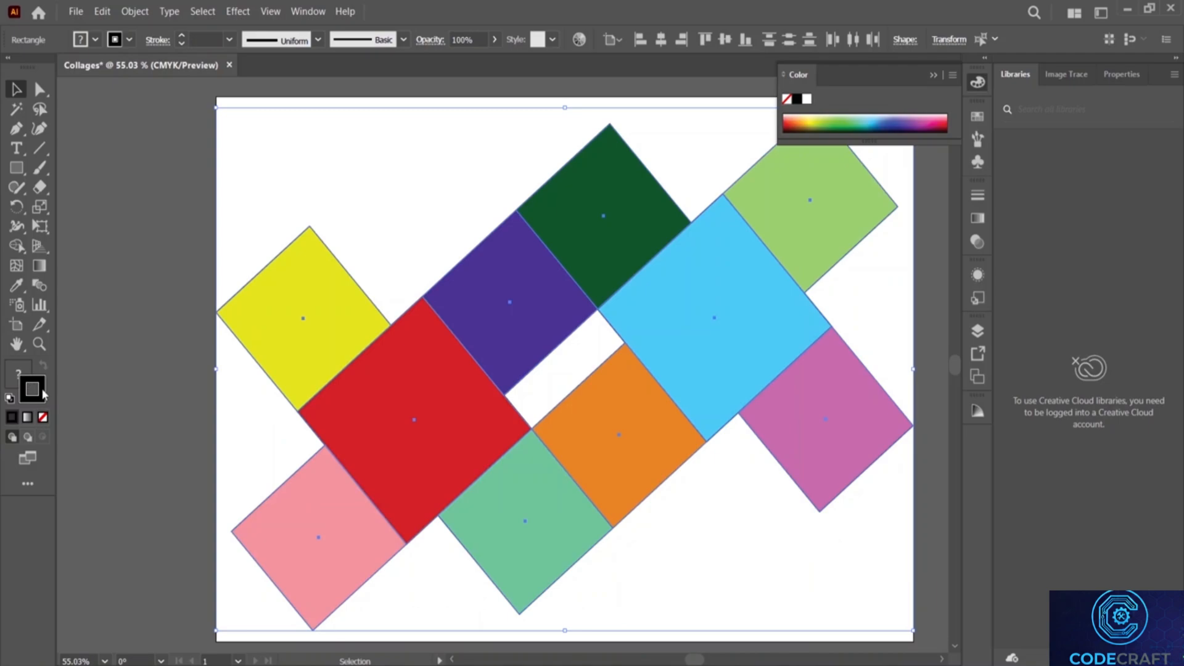
pyautogui.click(43, 417)
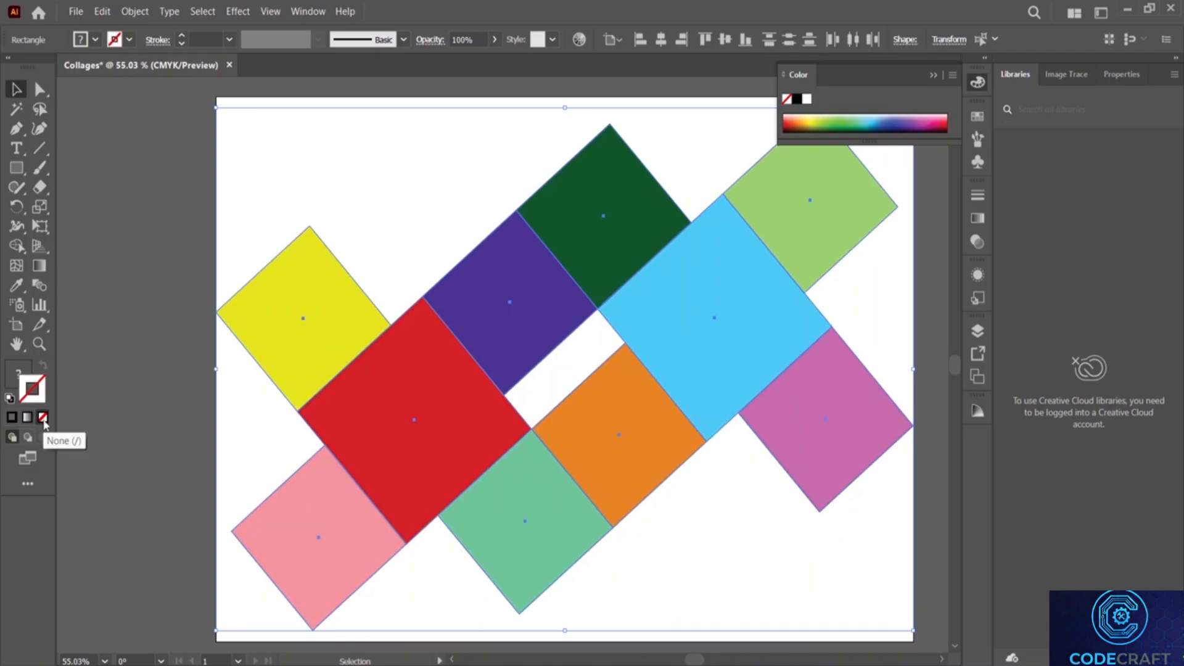
pyautogui.click(258, 142)
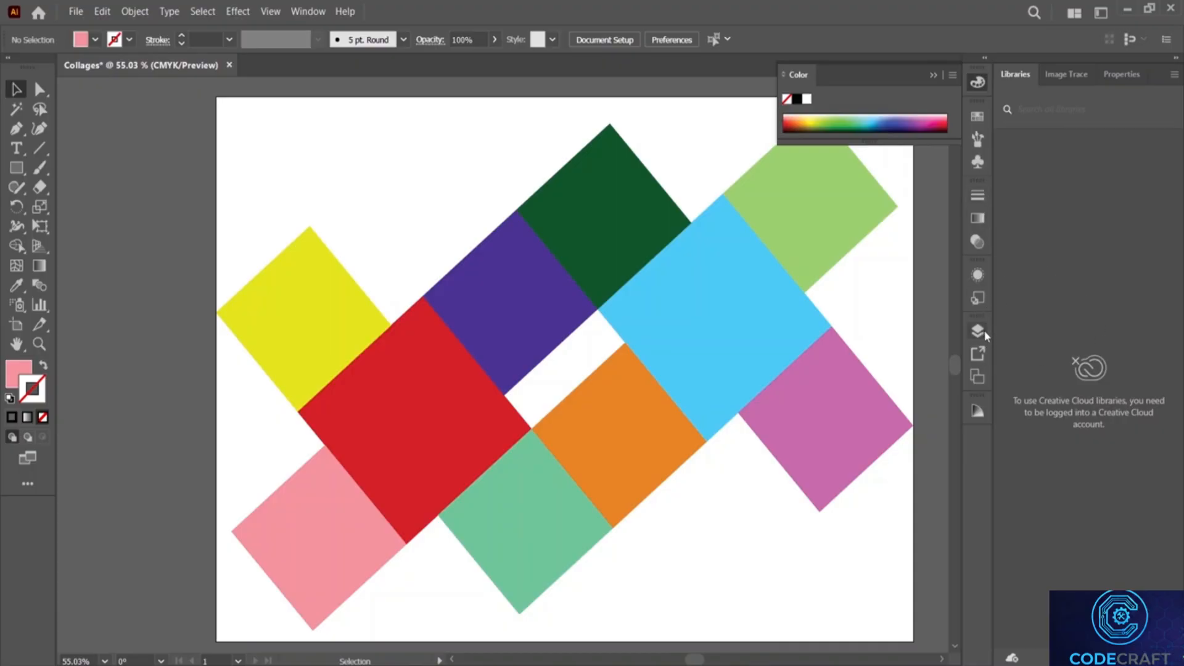
# Step: Dock the Layers panel in the same group as Libraries, Image Trace and Properties
pyautogui.moveTo(985, 331); pyautogui.dragTo(1019, 153)
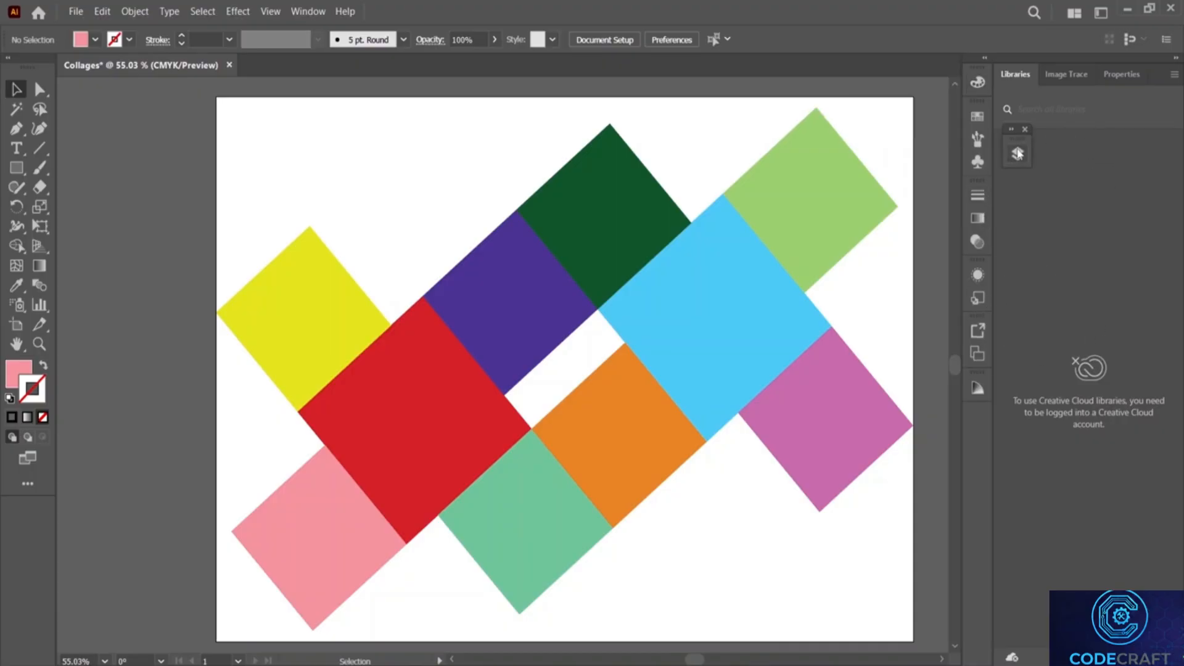
pyautogui.click(1017, 156)
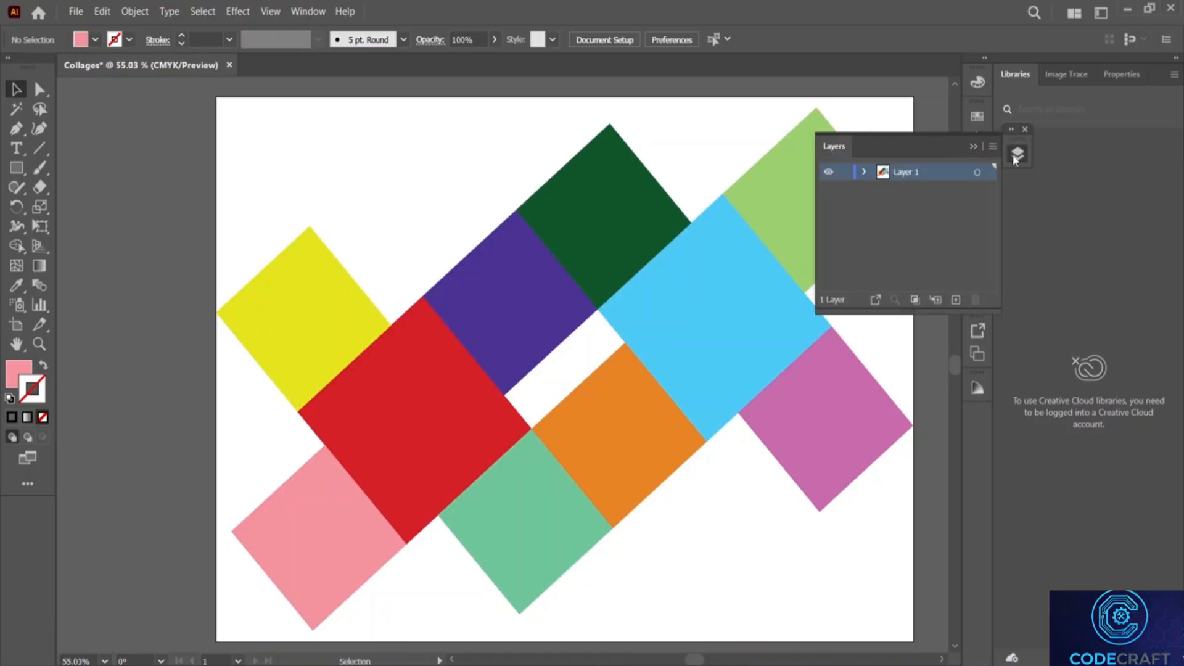
pyautogui.moveTo(922, 142)
pyautogui.mouseDown()
pyautogui.moveTo(1113, 195)
pyautogui.moveTo(1074, 334)
pyautogui.moveTo(1071, 375)
pyautogui.moveTo(1082, 381)
pyautogui.moveTo(1094, 294)
pyautogui.moveTo(1086, 73)
pyautogui.mouseUp()
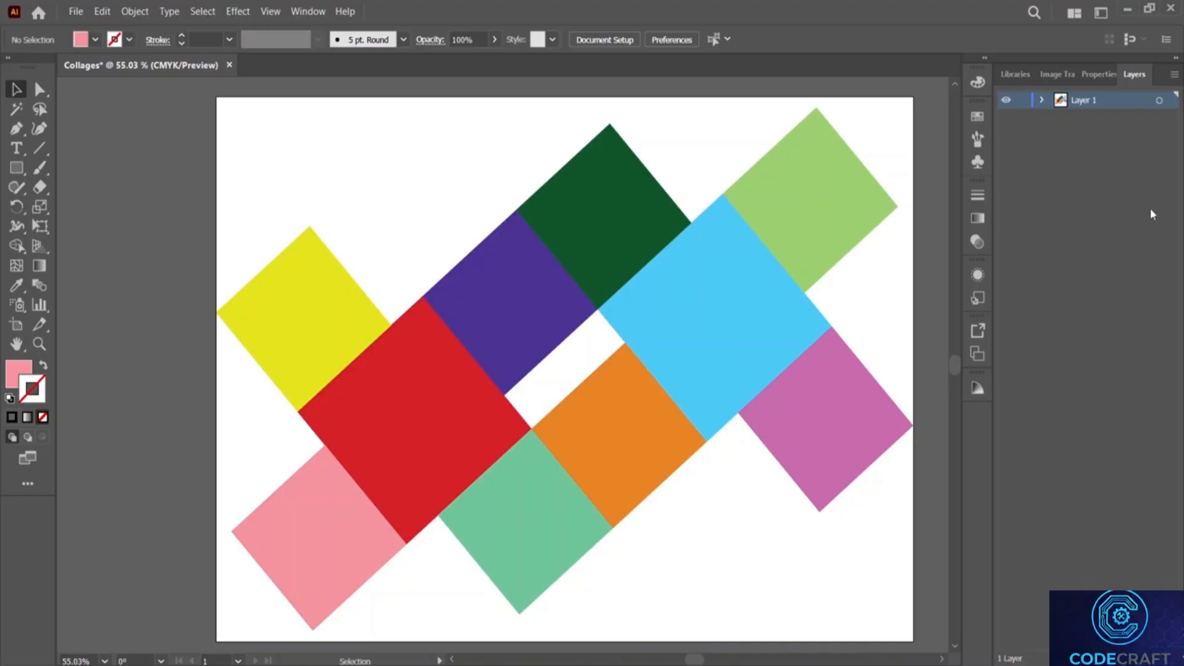
pyautogui.click(1175, 75)
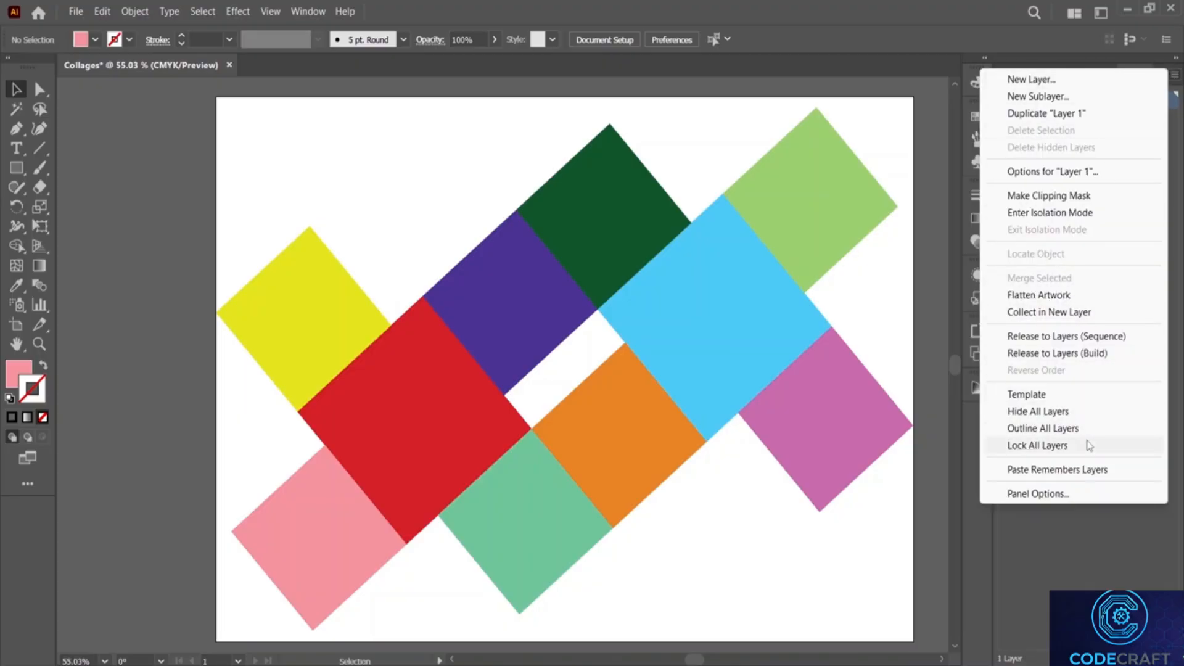
pyautogui.click(1079, 560)
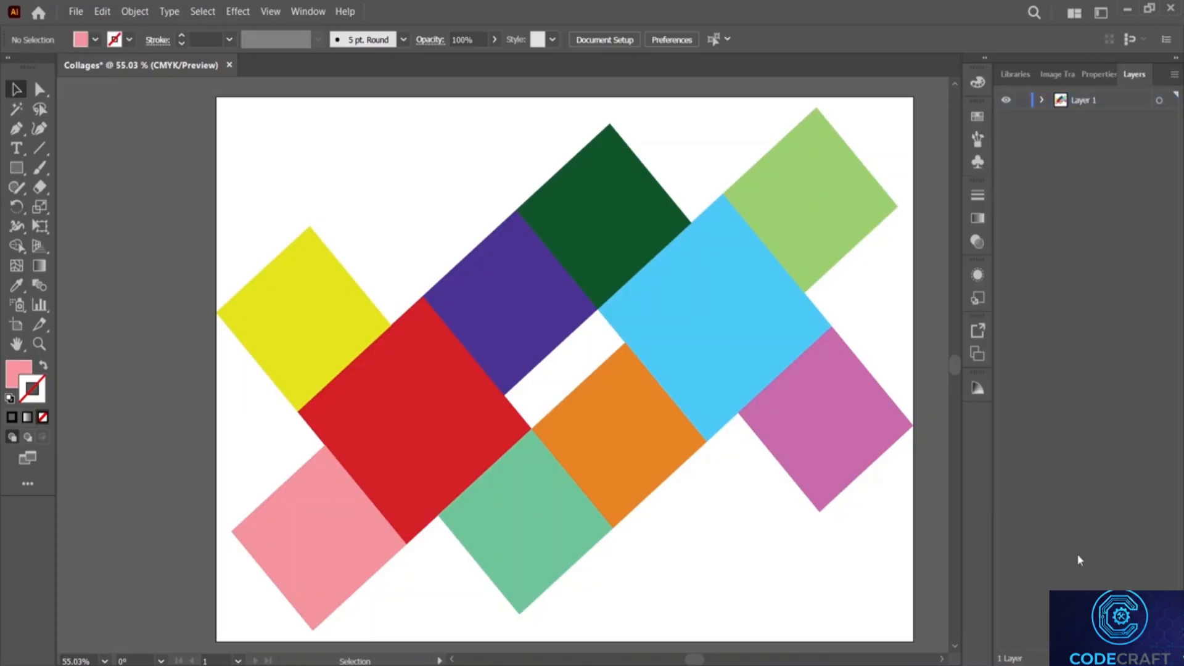
# Step: Expand Layer 1, select the large red square and lock all the other squares in the layer
pyautogui.click(1042, 100)
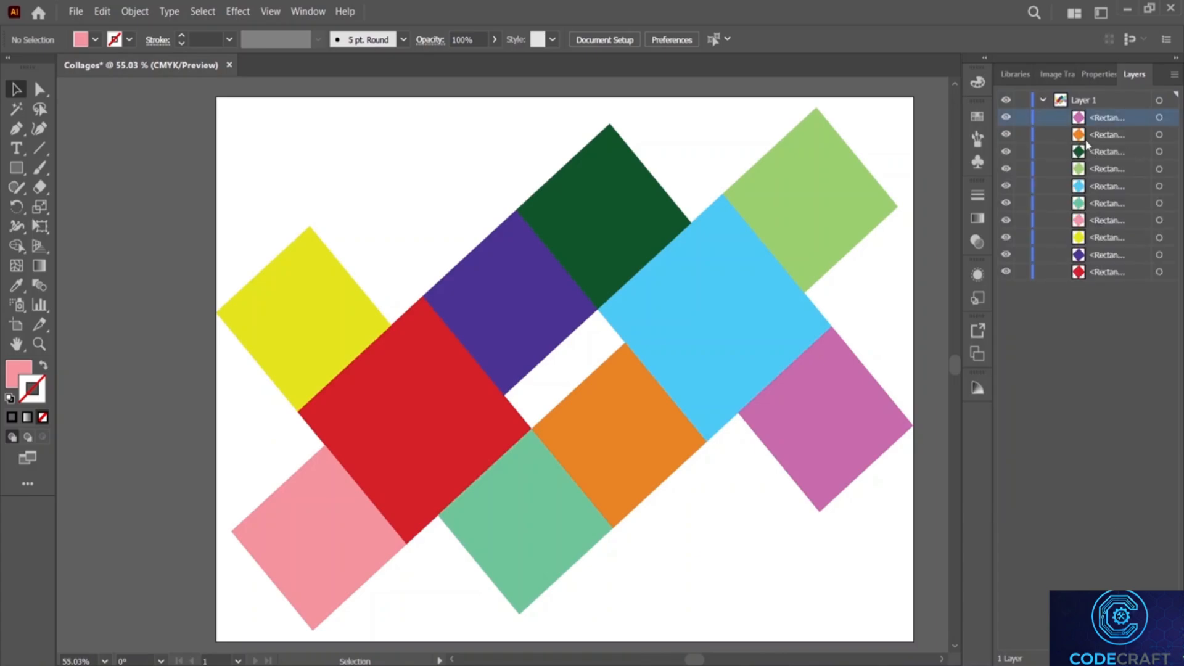
pyautogui.click(1108, 272)
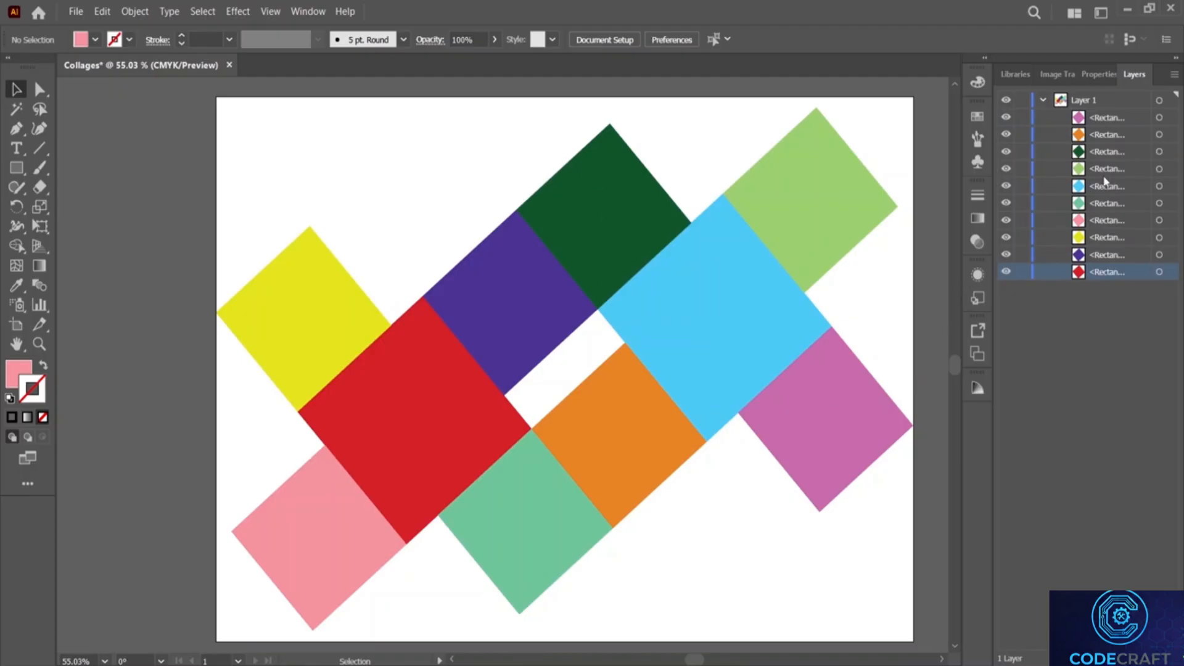
pyautogui.click(1059, 361)
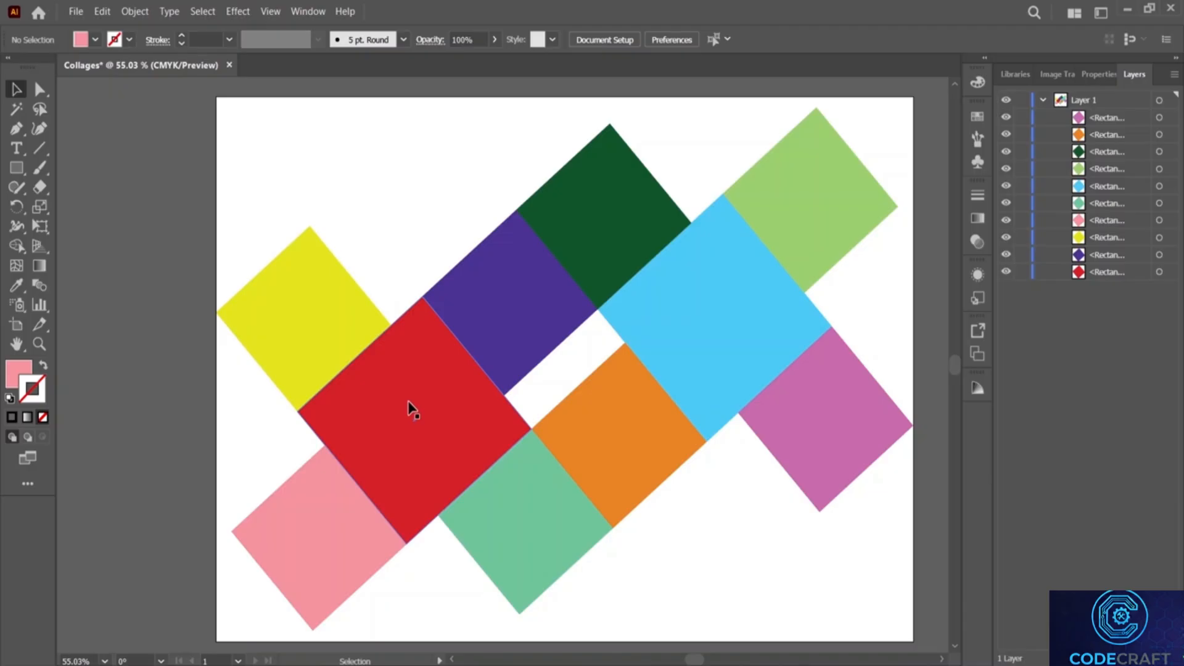
pyautogui.click(430, 411)
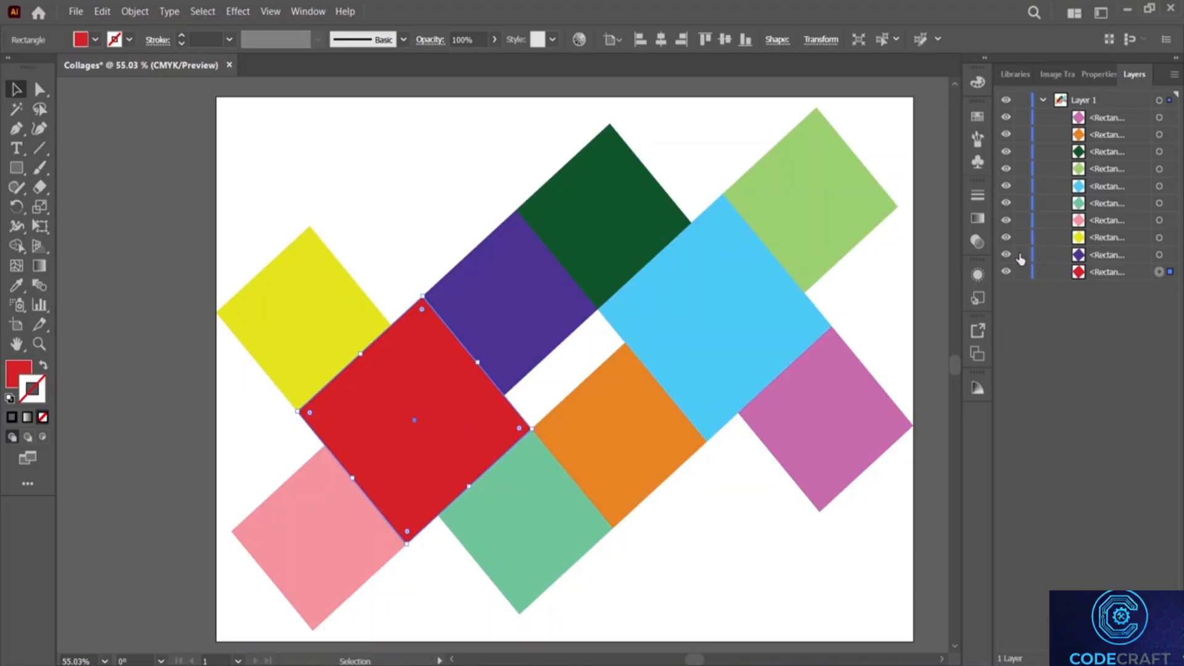
pyautogui.moveTo(1022, 255); pyautogui.dragTo(1023, 220)
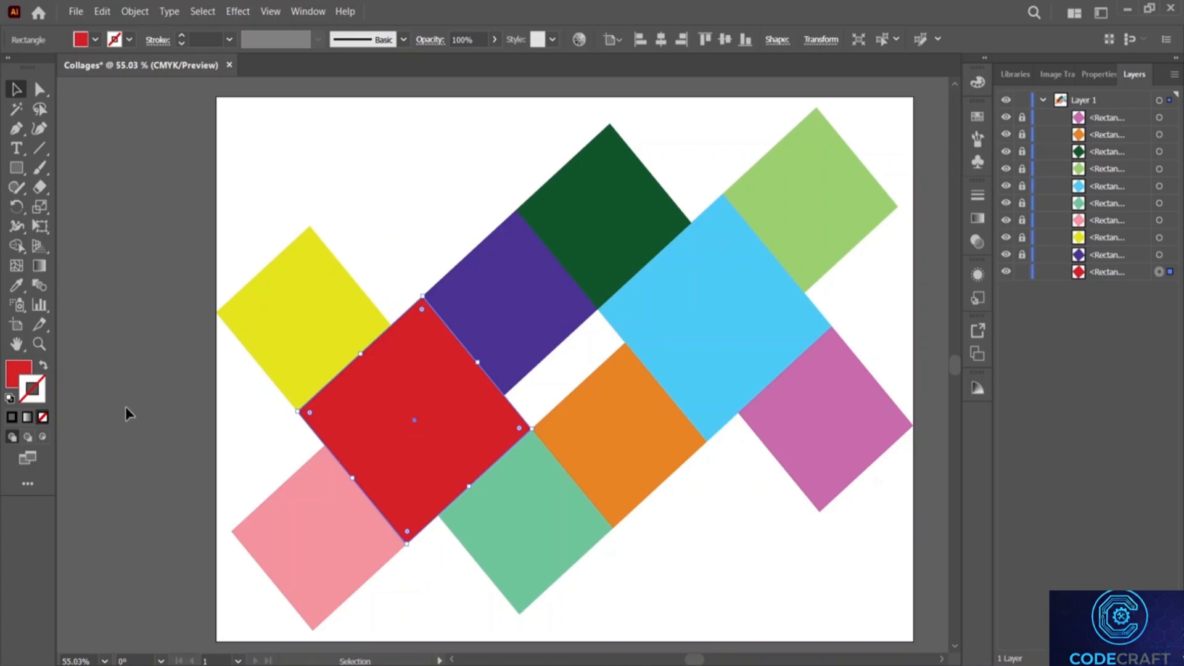
# Step: Switch to Draw Inside mode for the red square and place japan1 inside it as a linked image sized to cover the whole square
pyautogui.click(42, 437)
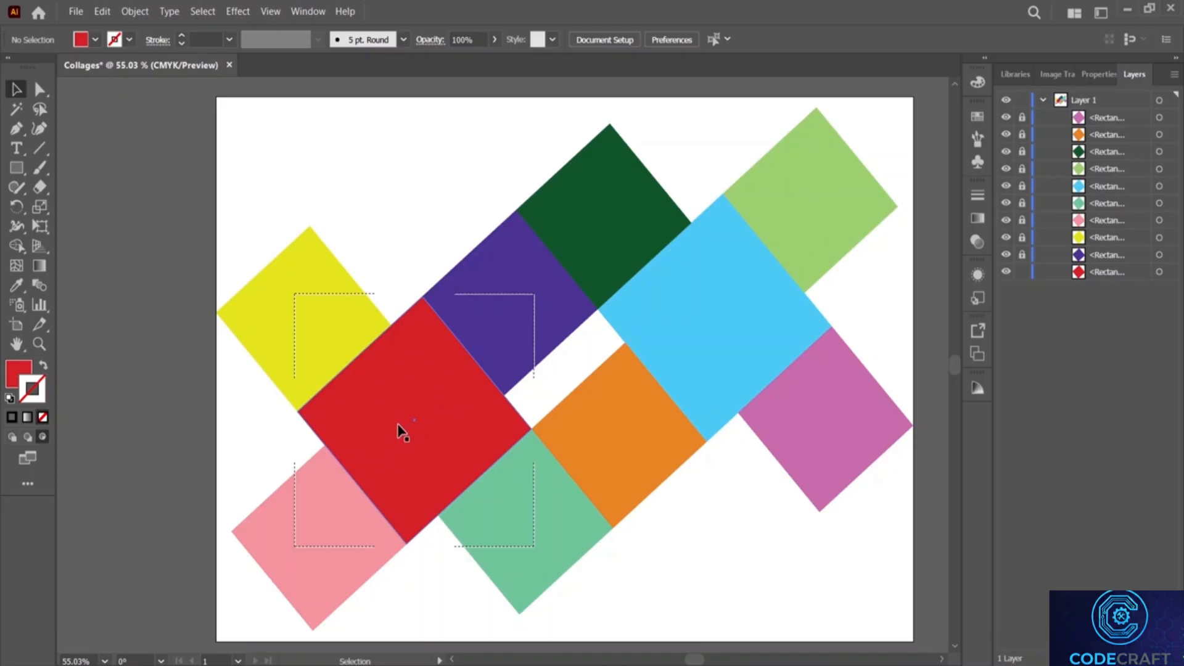
pyautogui.click(76, 12)
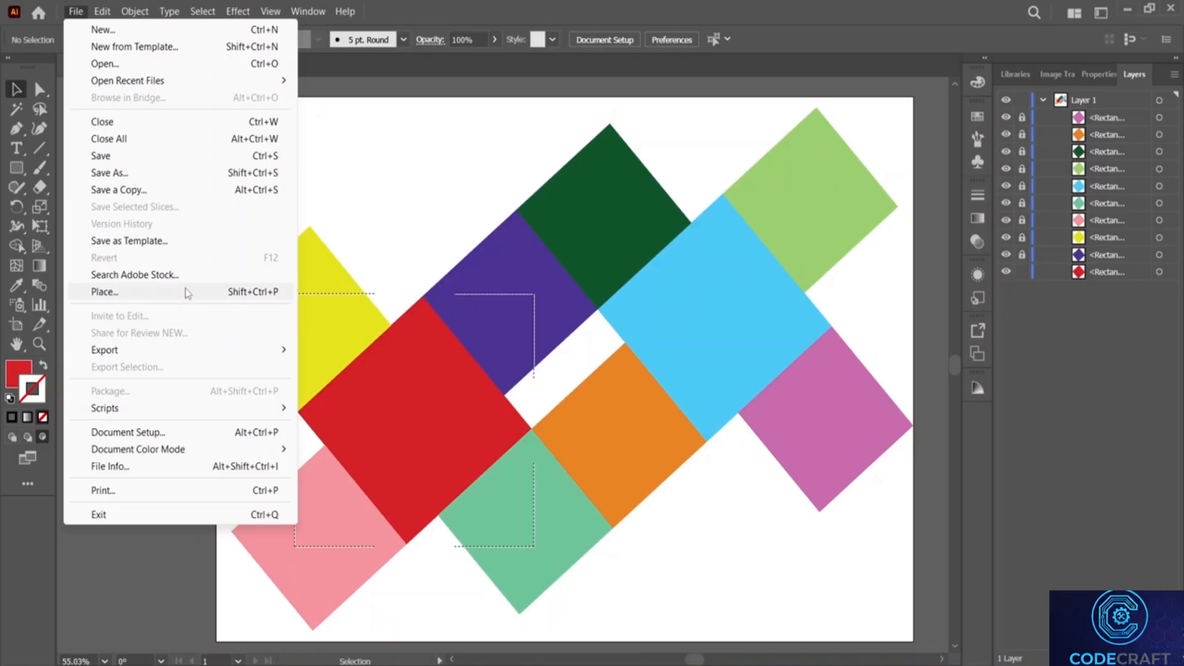
pyautogui.click(273, 299)
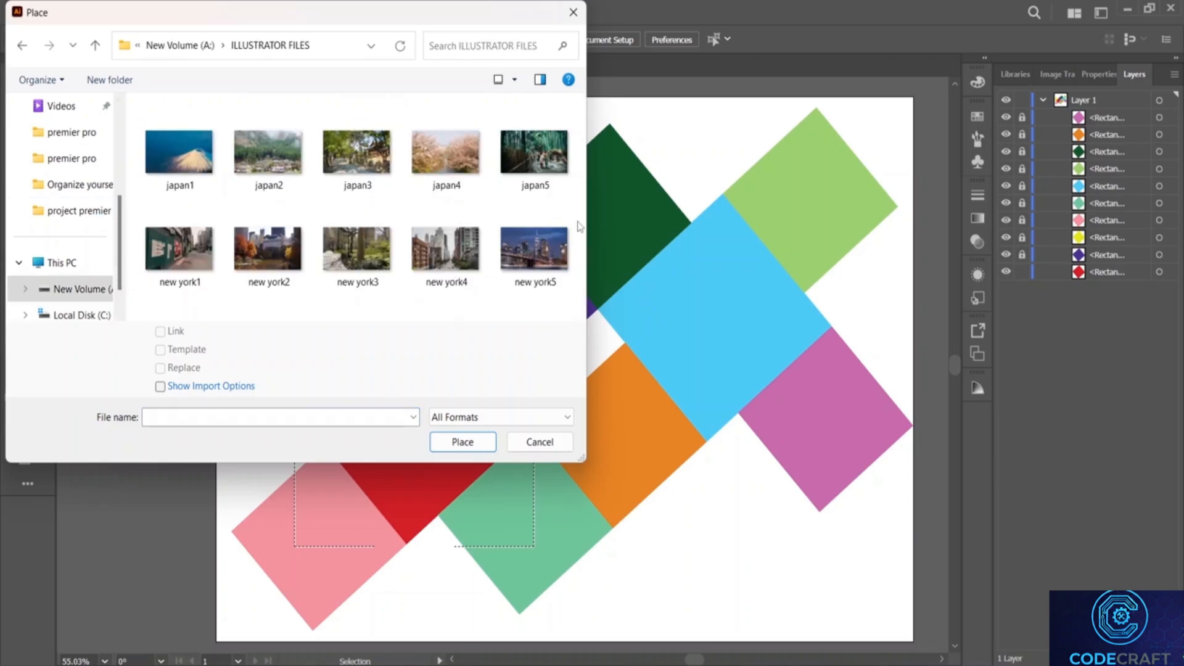
pyautogui.click(166, 167)
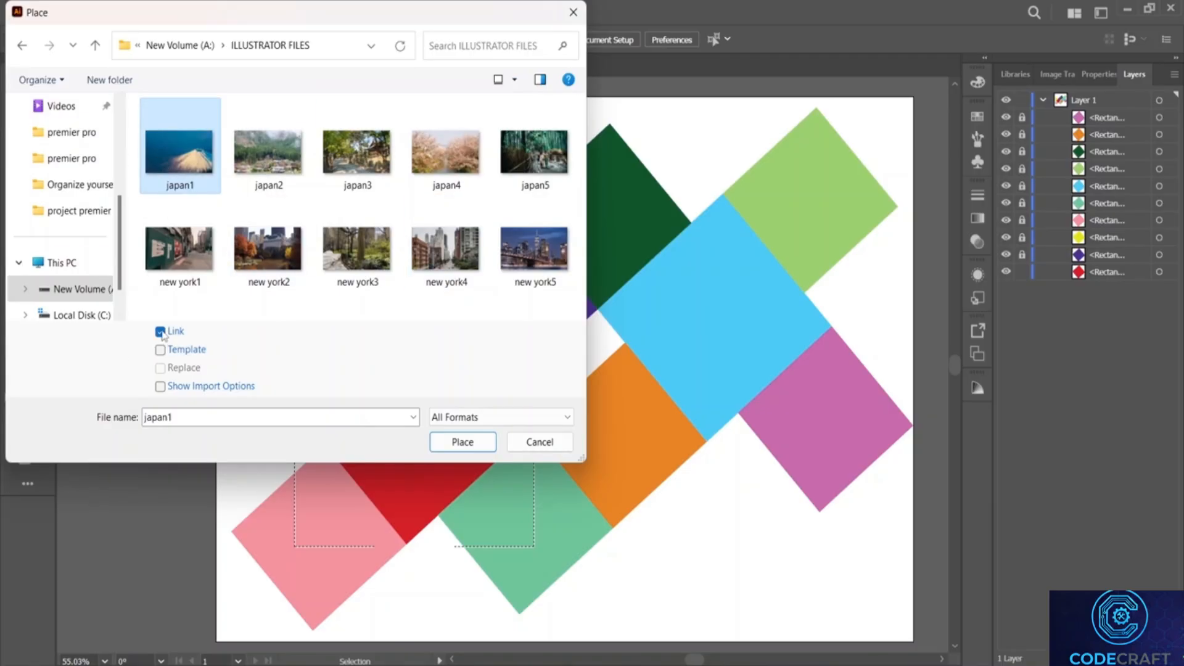
pyautogui.click(462, 442)
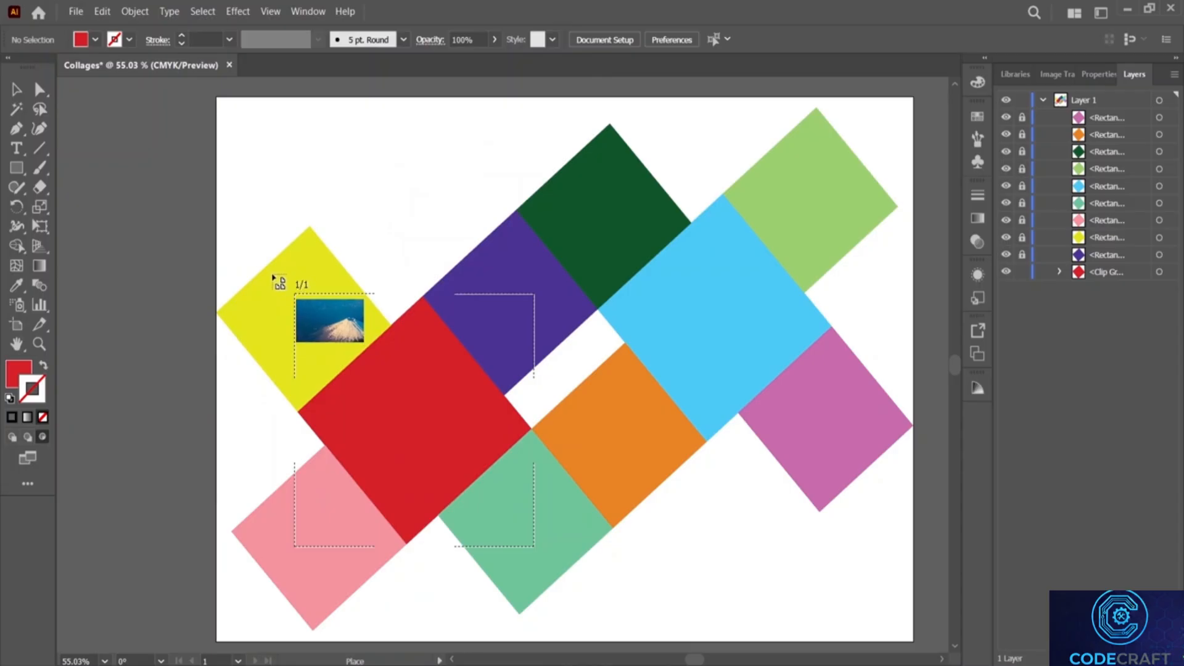
pyautogui.moveTo(217, 270); pyautogui.dragTo(675, 635)
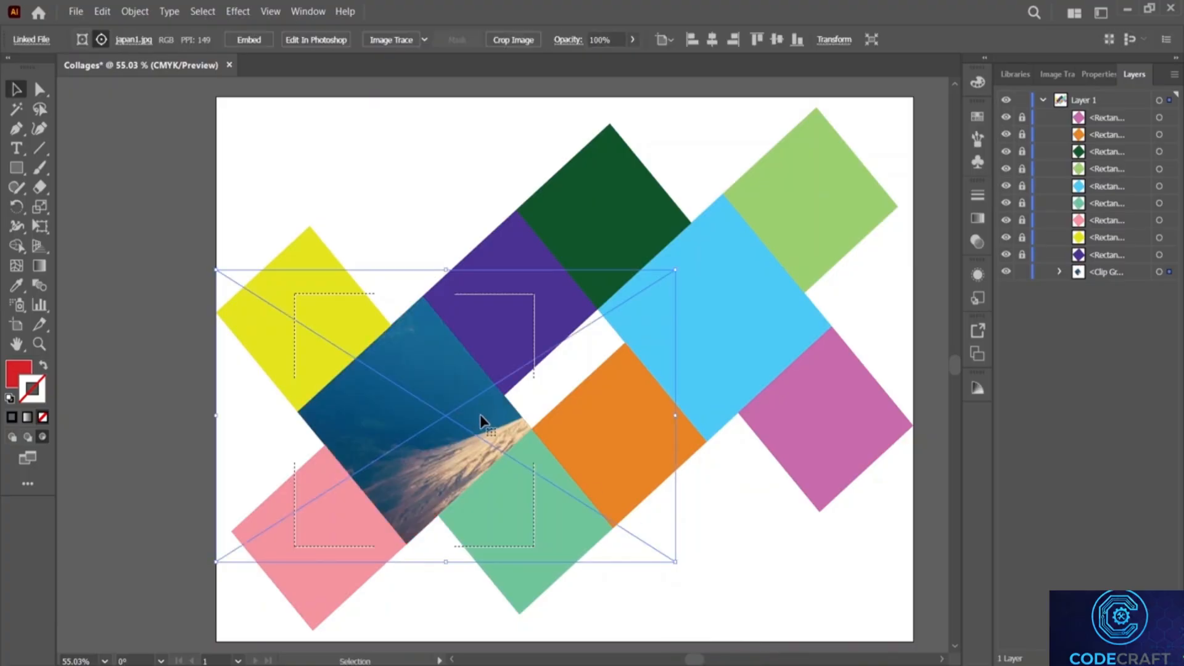
# Step: Shift and resize the japan1 image inside the large square so the mountain peak shows and the square stays fully covered, and lock its clip group
pyautogui.moveTo(452, 428); pyautogui.dragTo(301, 412)
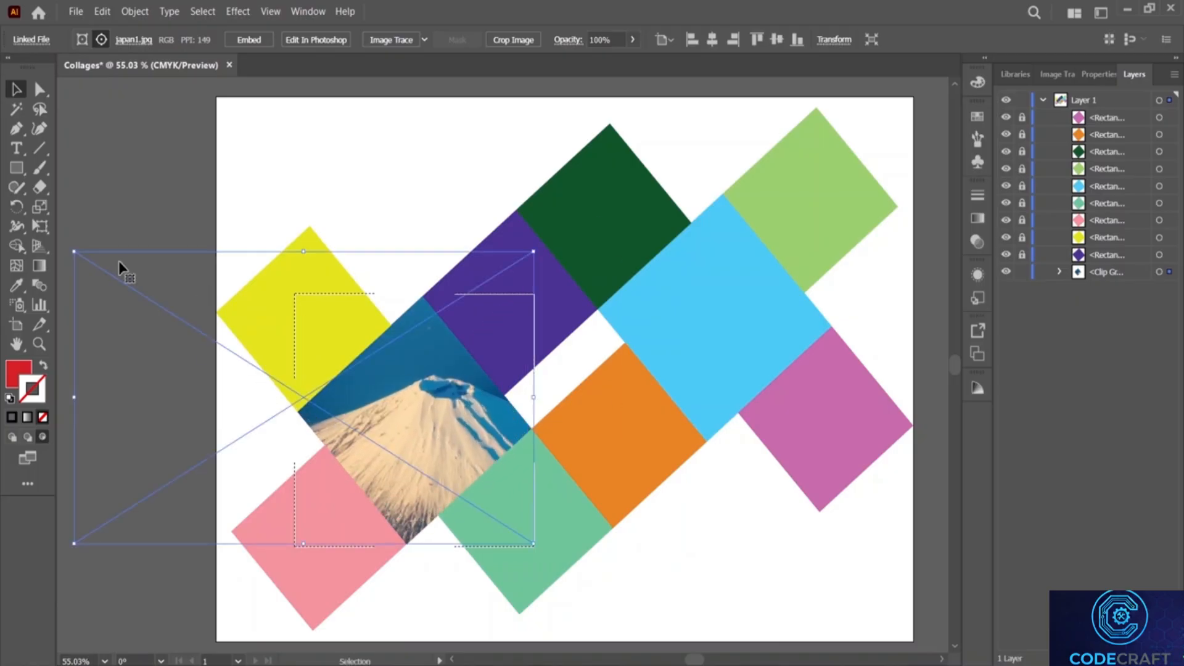
pyautogui.moveTo(75, 253); pyautogui.dragTo(138, 281)
pyautogui.moveTo(375, 410)
pyautogui.mouseDown()
pyautogui.moveTo(390, 413)
pyautogui.moveTo(358, 409)
pyautogui.mouseUp()
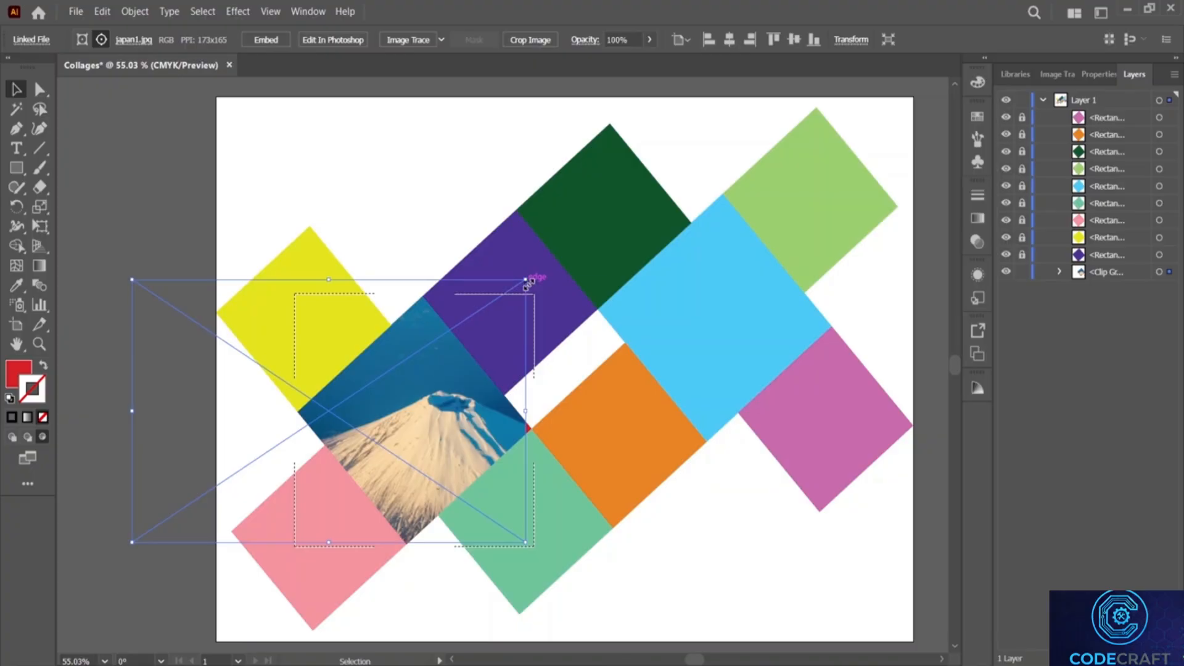
pyautogui.moveTo(526, 280); pyautogui.dragTo(559, 267)
pyautogui.moveTo(415, 389); pyautogui.dragTo(423, 402)
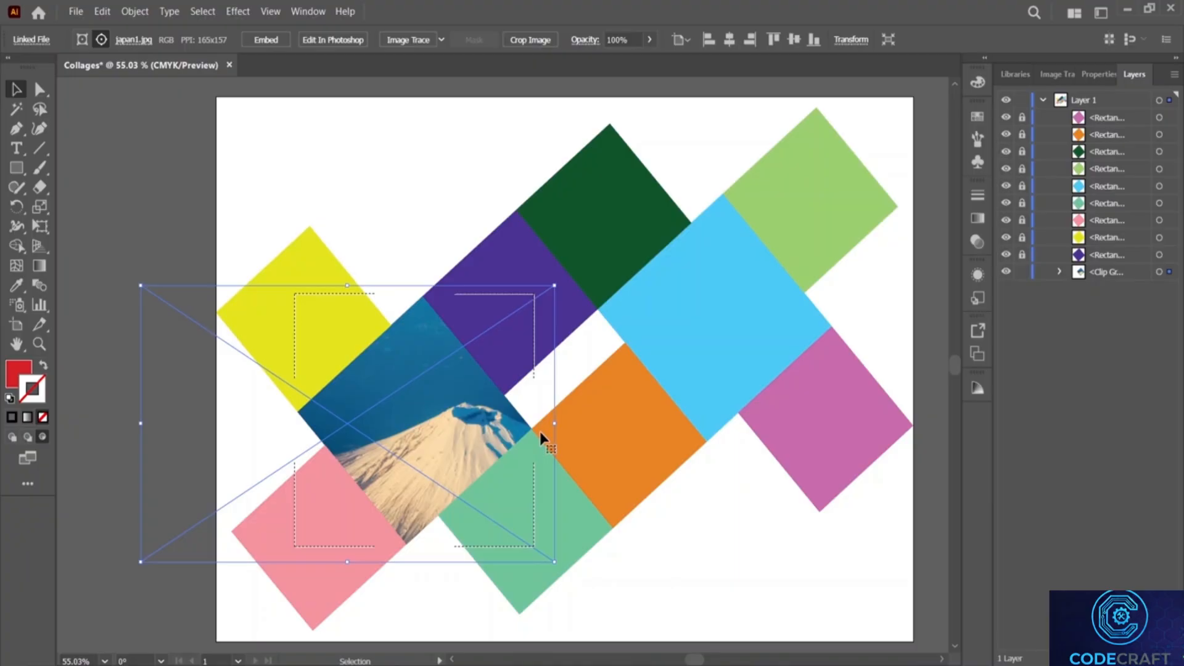
pyautogui.moveTo(423, 409); pyautogui.dragTo(430, 403)
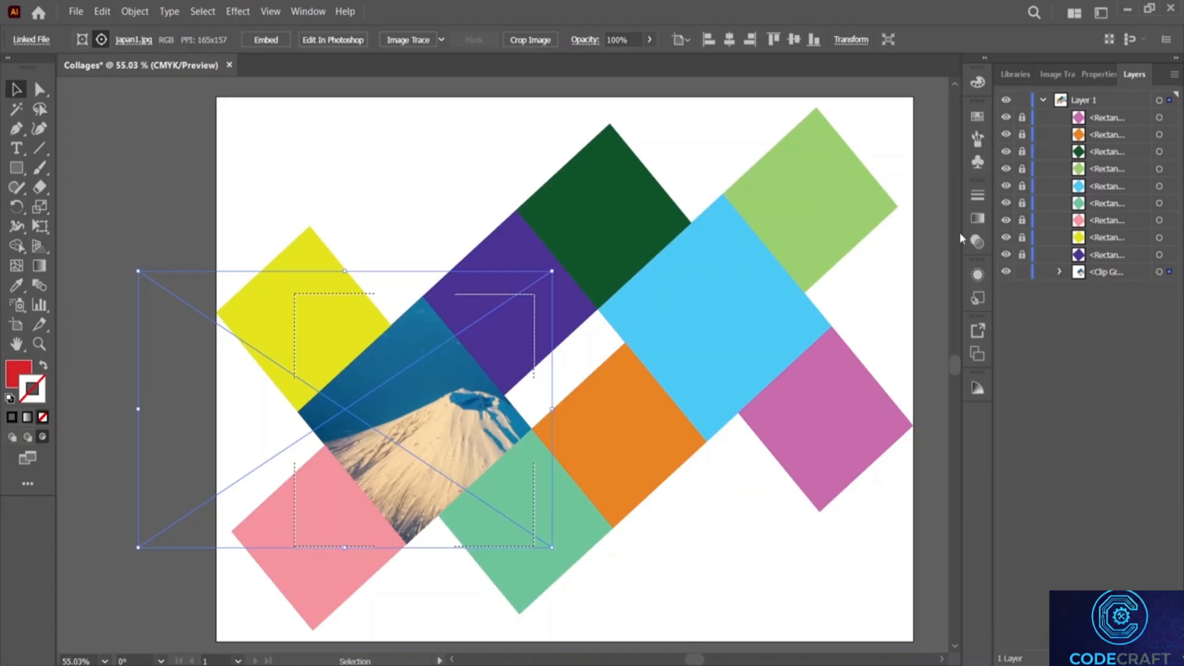
pyautogui.click(1023, 272)
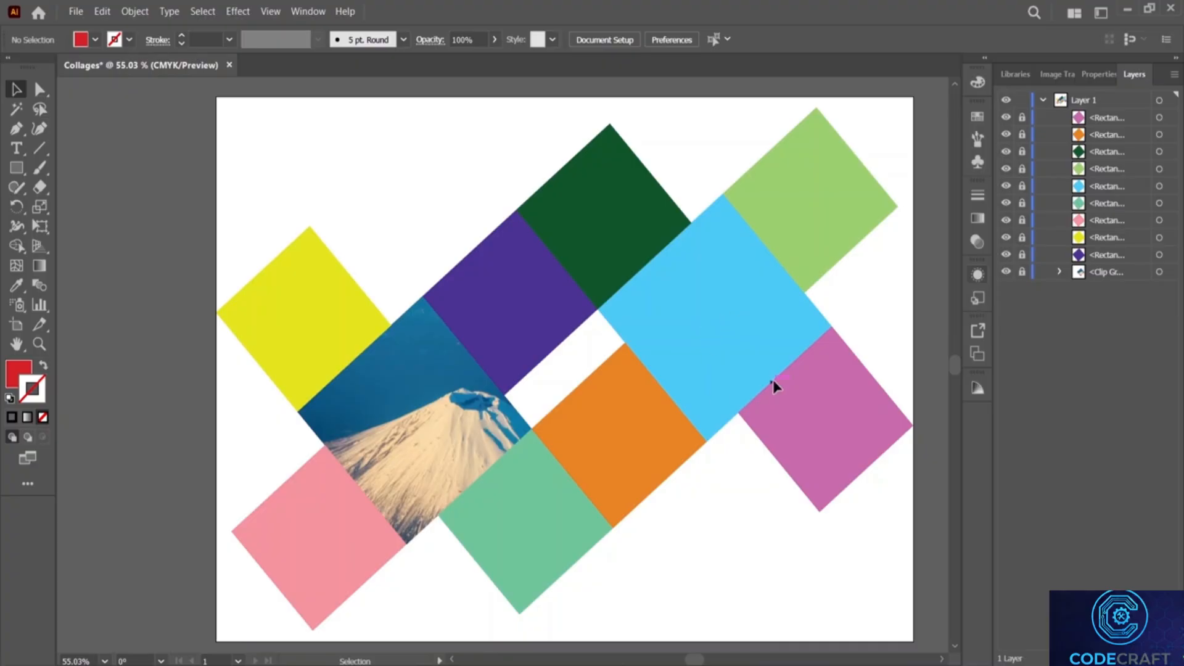
# Step: Unlock the large light blue square in the layer, select it and switch to Draw Inside mode
pyautogui.click(1022, 186)
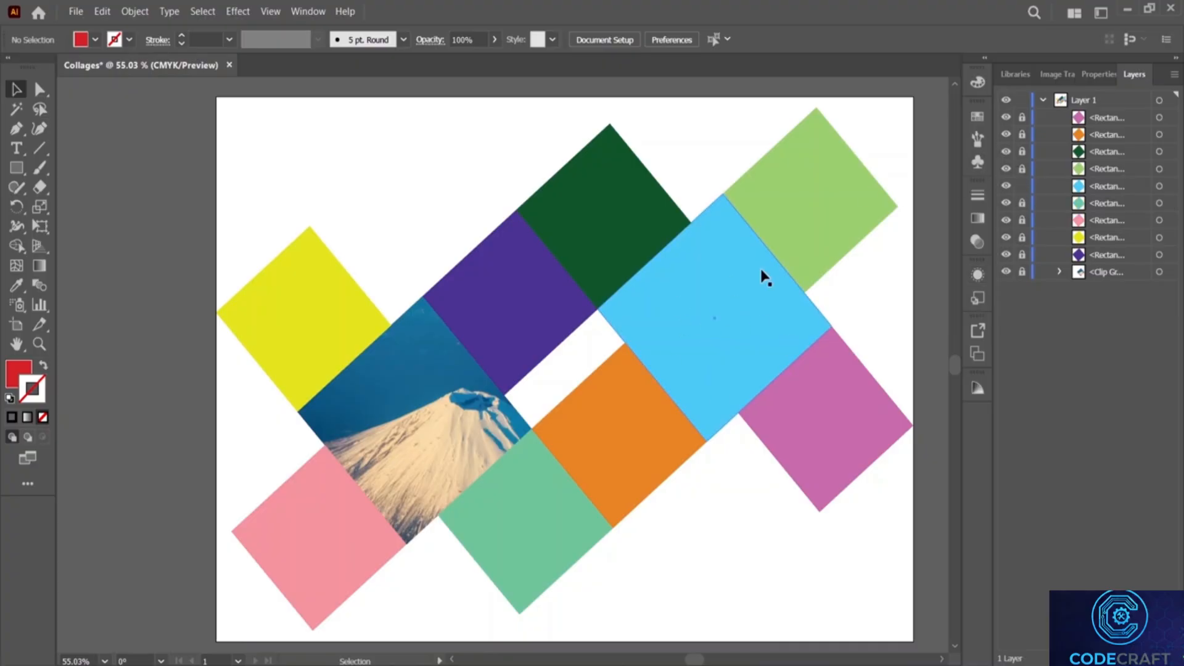
pyautogui.click(723, 328)
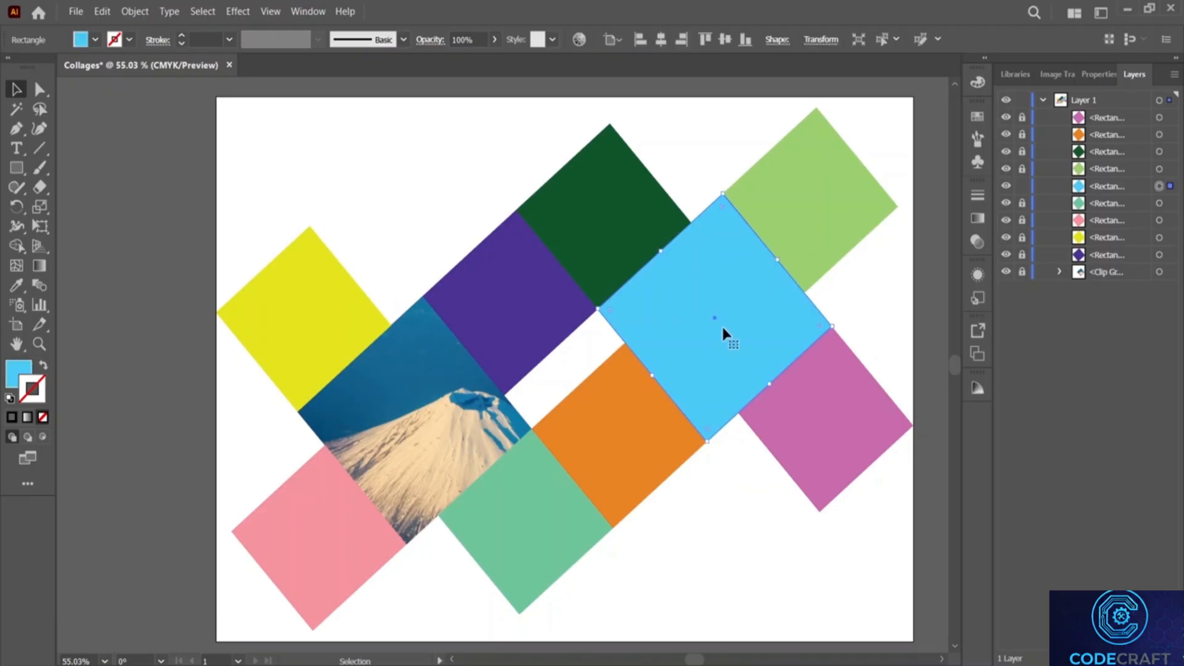
pyautogui.click(42, 438)
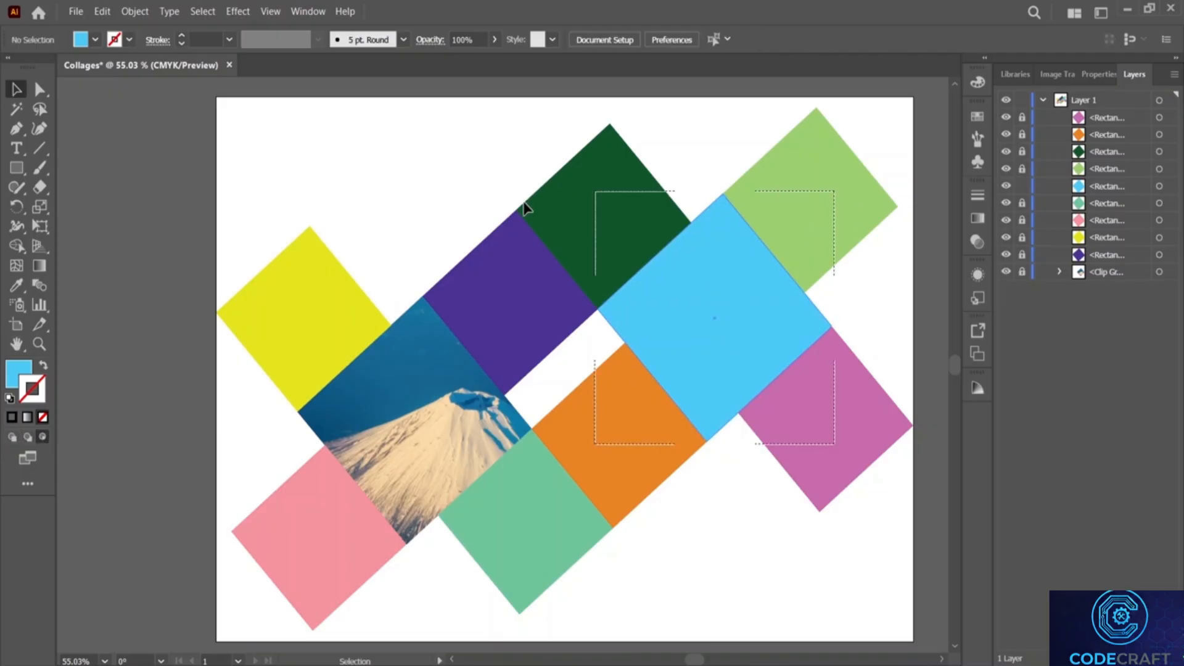
# Step: Place japan2 as a linked image covering the light blue square, shift it to frame the village, and lock the clip group
pyautogui.click(77, 14)
pyautogui.click(123, 292)
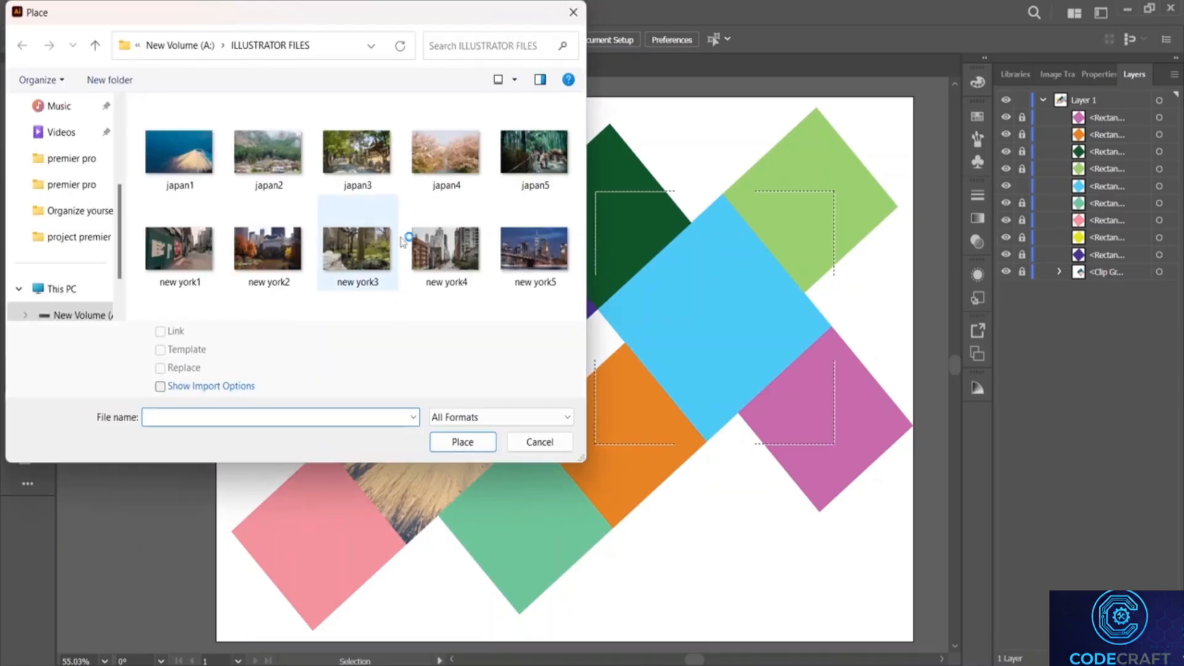
pyautogui.click(279, 178)
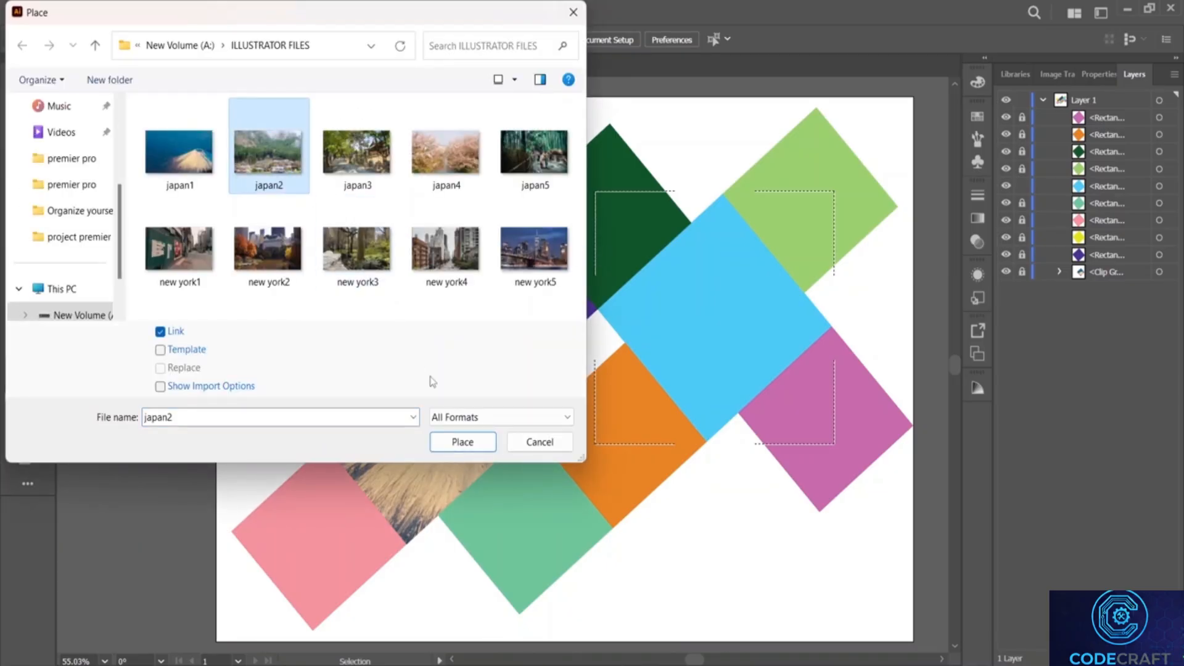
pyautogui.click(462, 441)
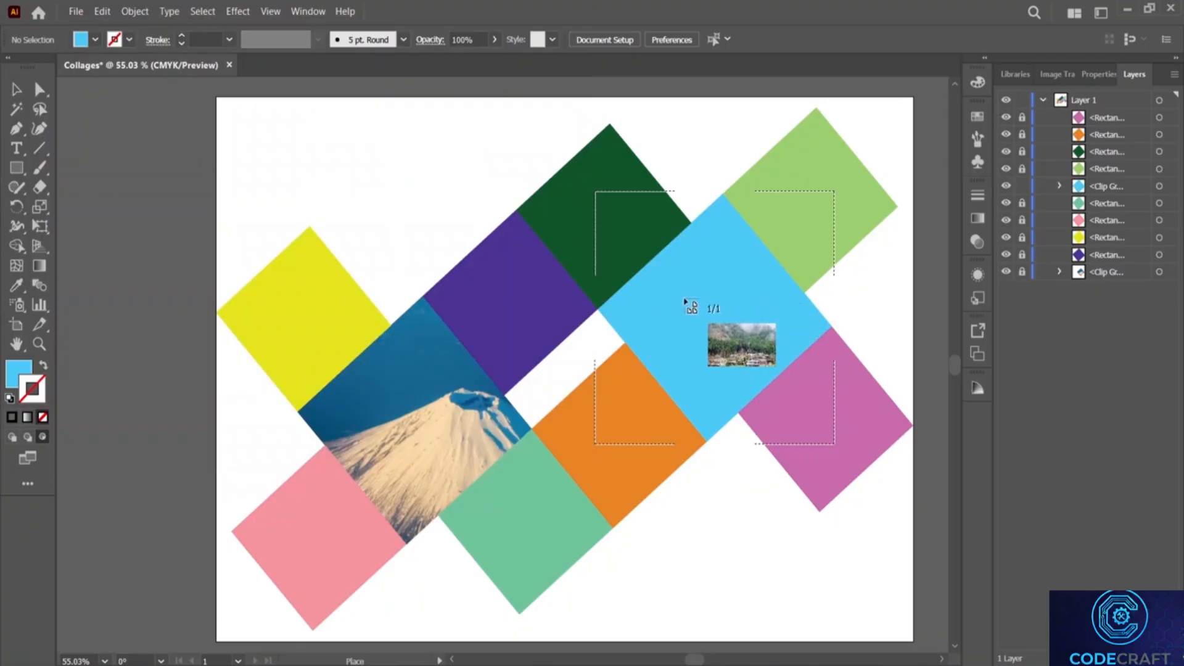
pyautogui.moveTo(535, 171); pyautogui.dragTo(880, 453)
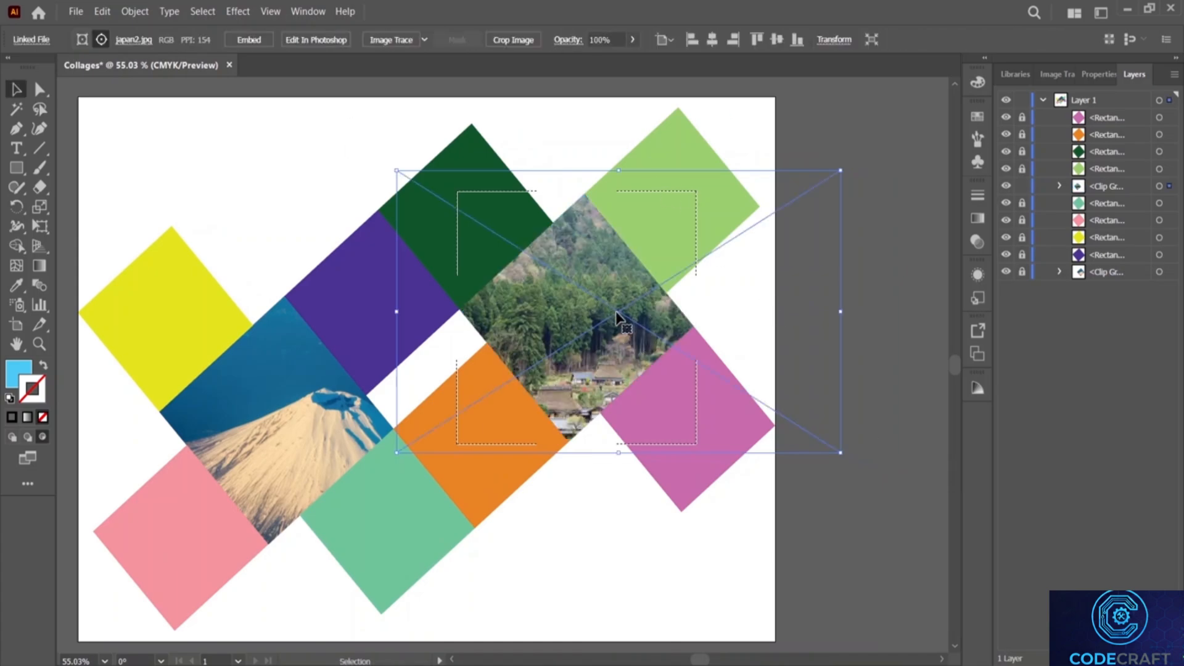
pyautogui.moveTo(617, 317); pyautogui.dragTo(555, 313)
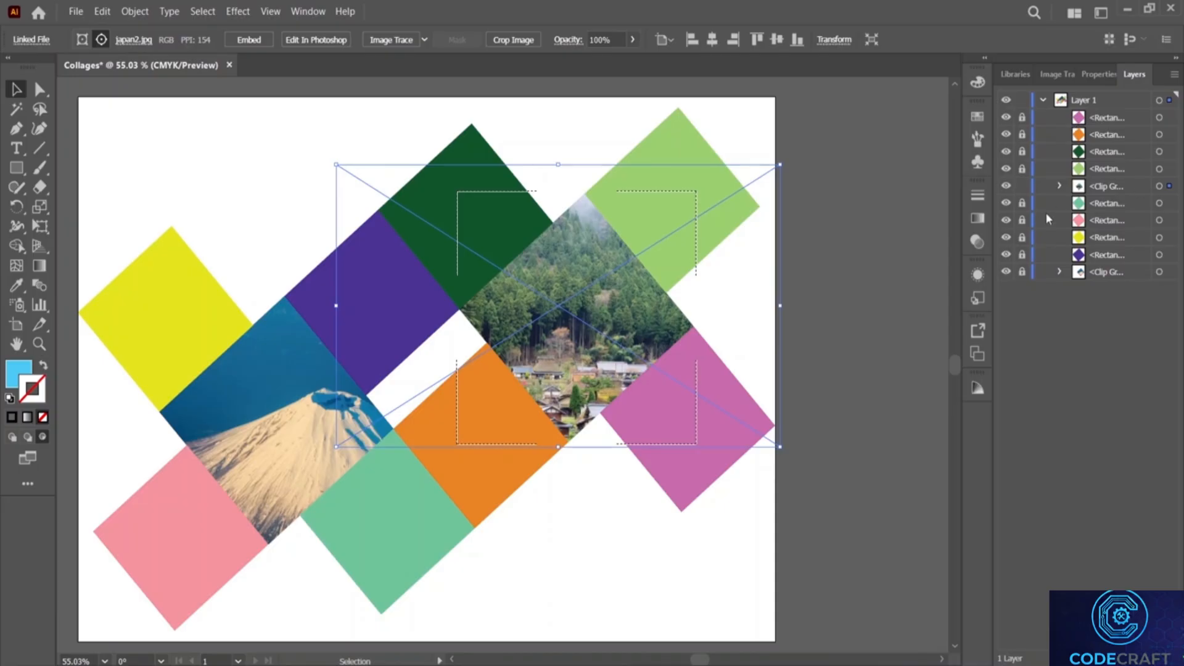
pyautogui.click(1022, 187)
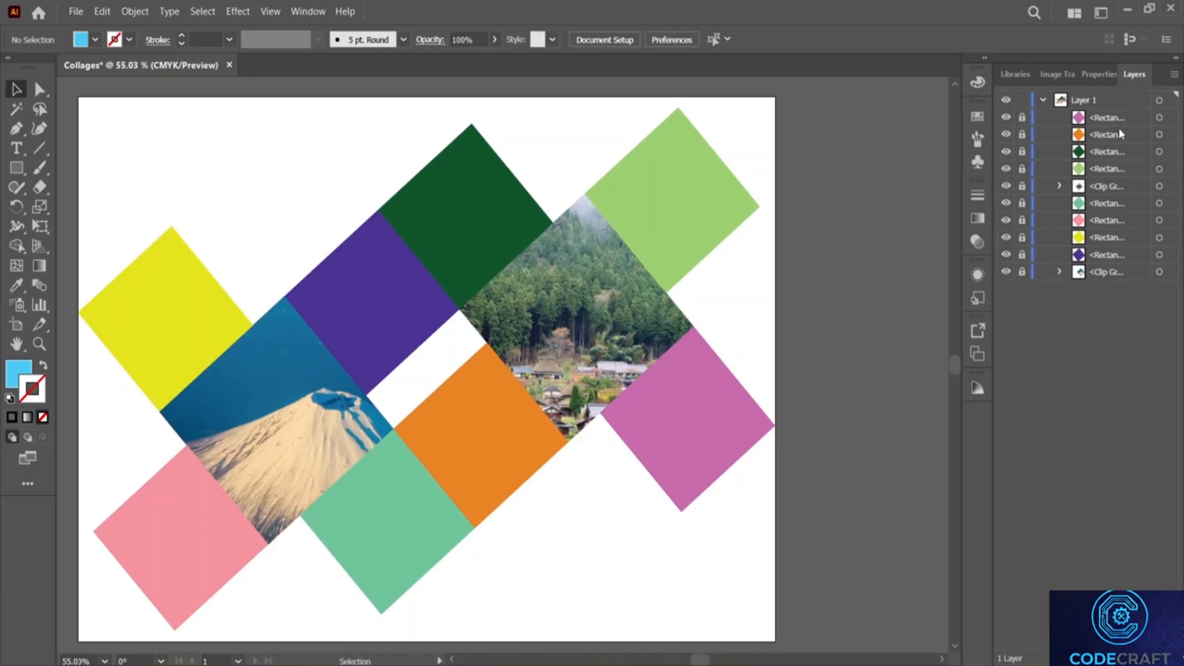
pyautogui.click(1022, 255)
pyautogui.click(347, 294)
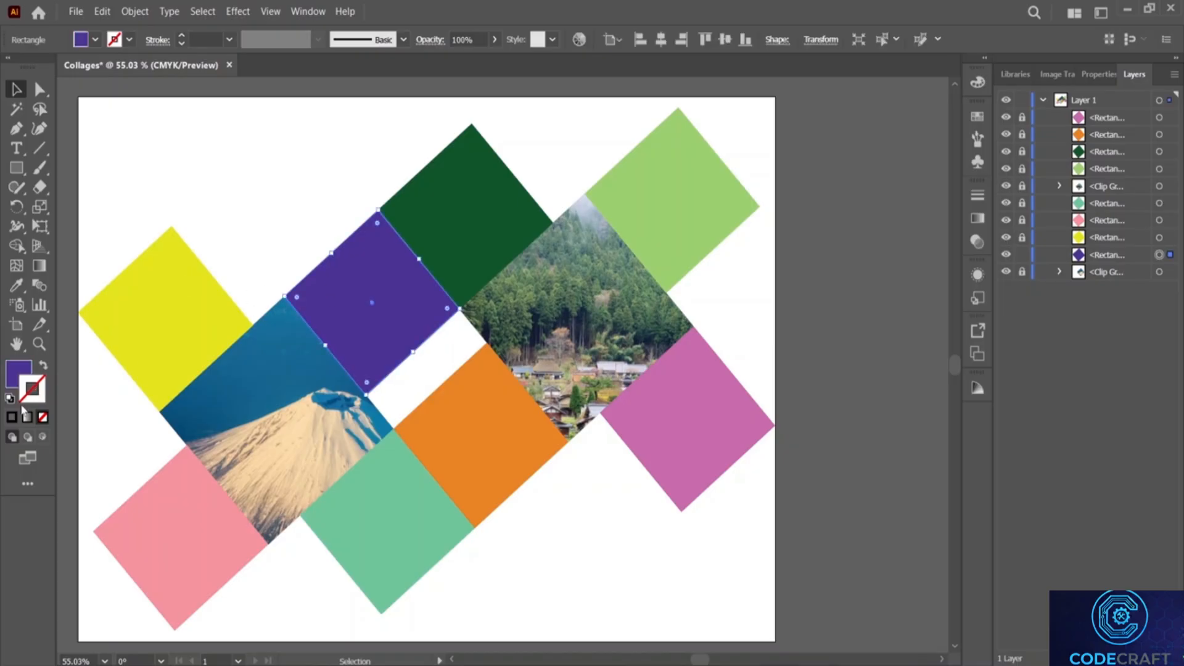
pyautogui.click(42, 438)
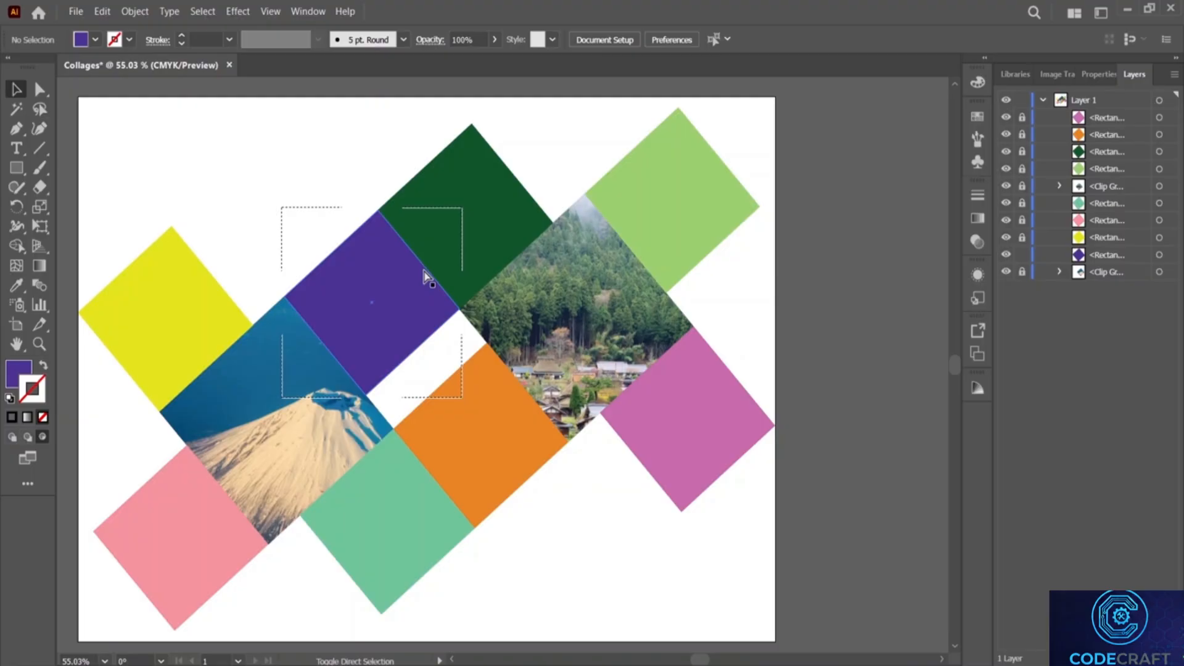
pyautogui.hotkey('shift', 'ctrl', 'p')
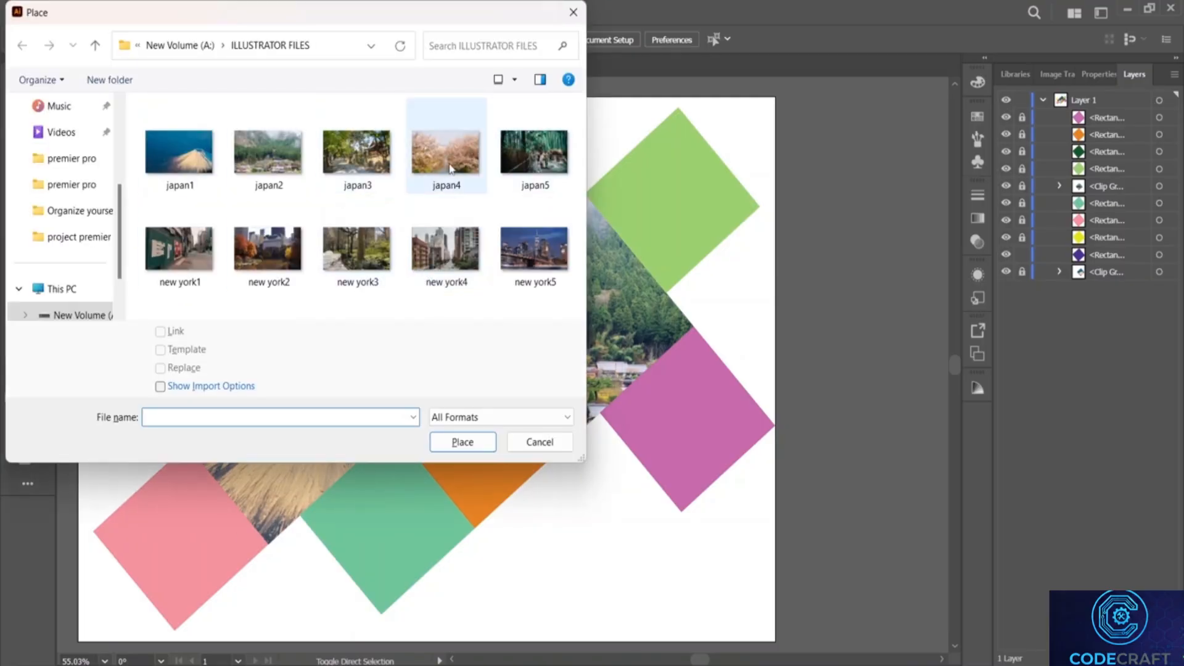
pyautogui.click(573, 12)
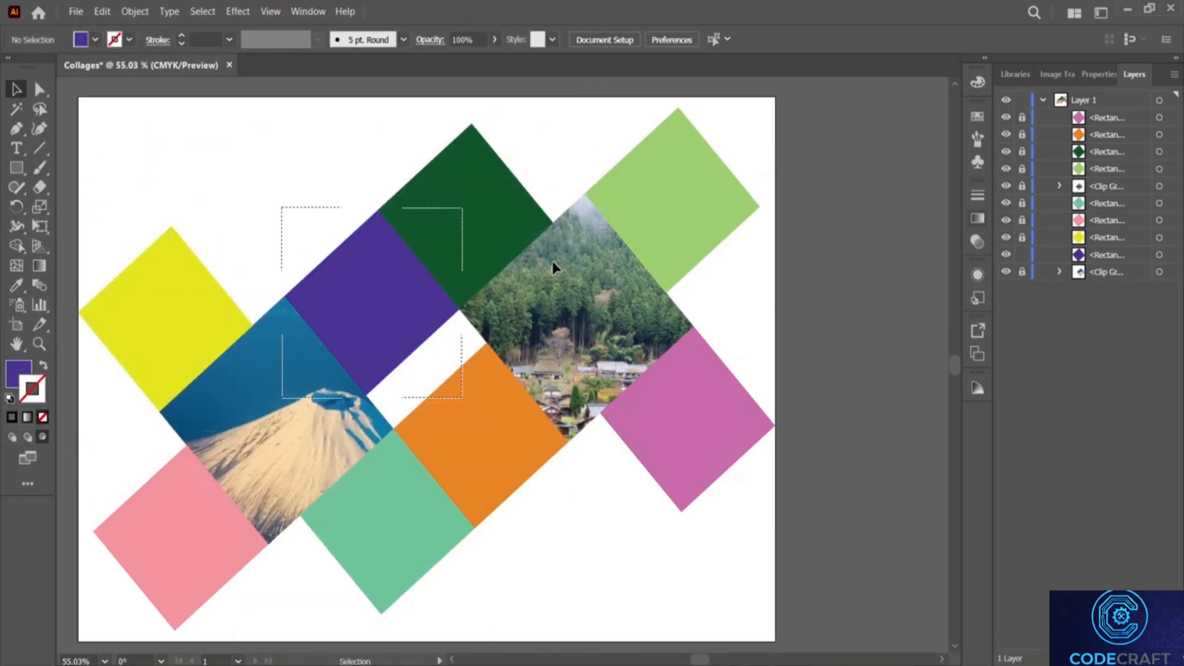
# Step: Delete the japan2 image from its clip group, and undo the edits back to the plain light blue rectangle
pyautogui.press('a')
pyautogui.click(568, 264)
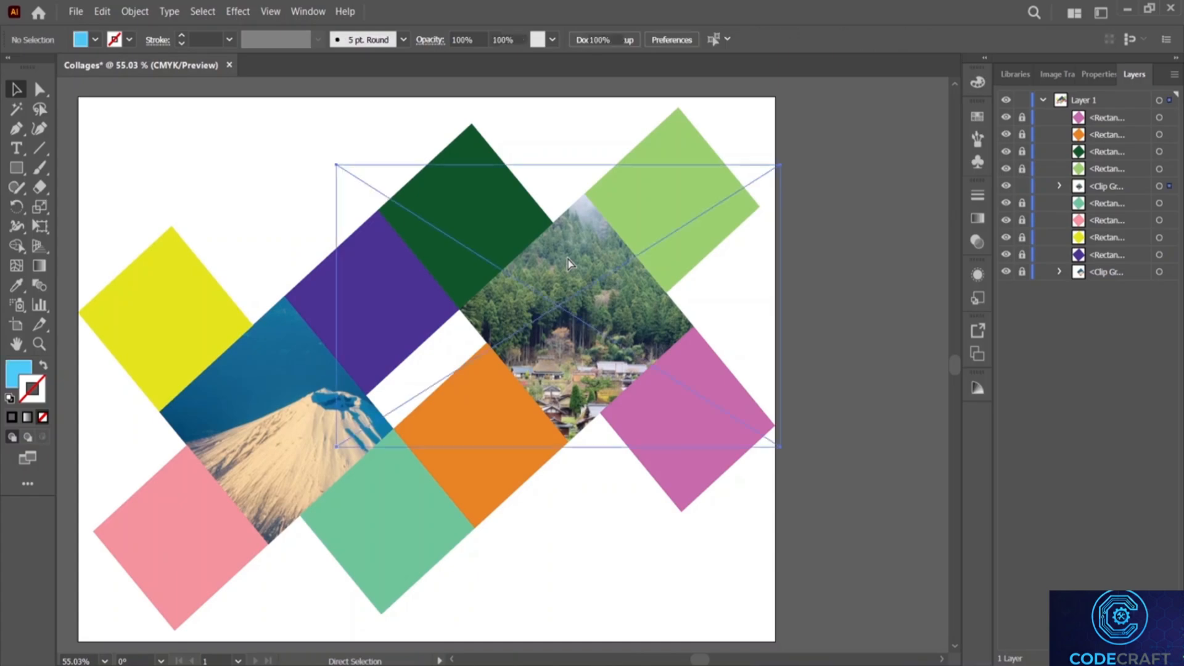
pyautogui.press('Delete')
pyautogui.press('v')
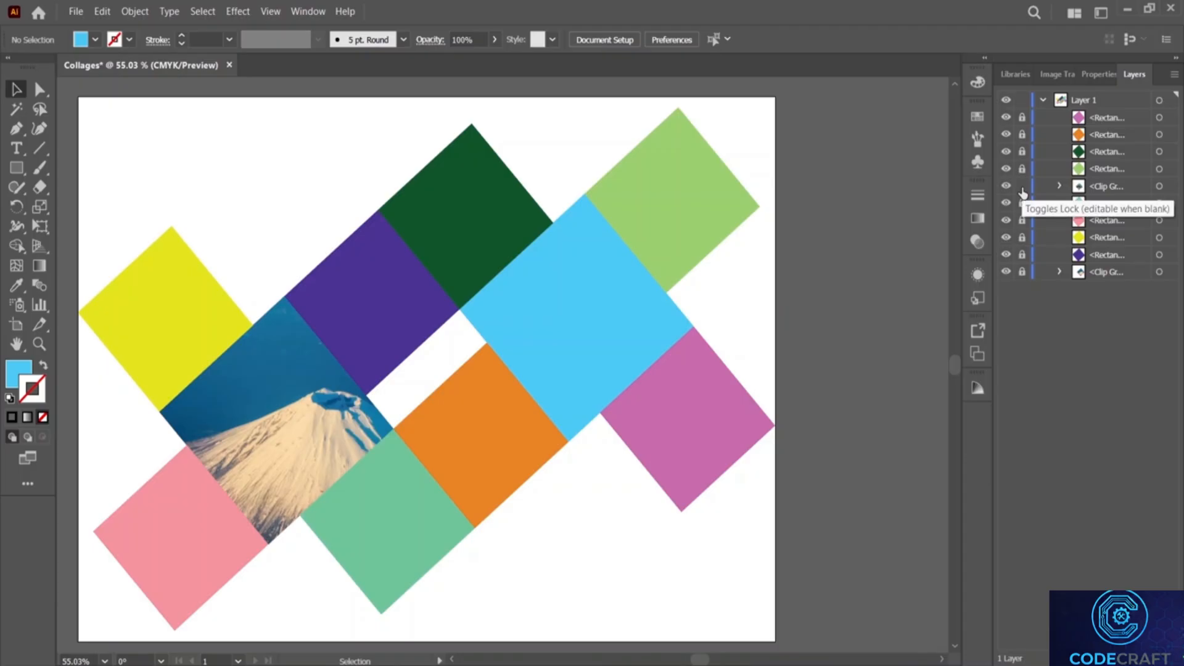
pyautogui.click(1083, 192)
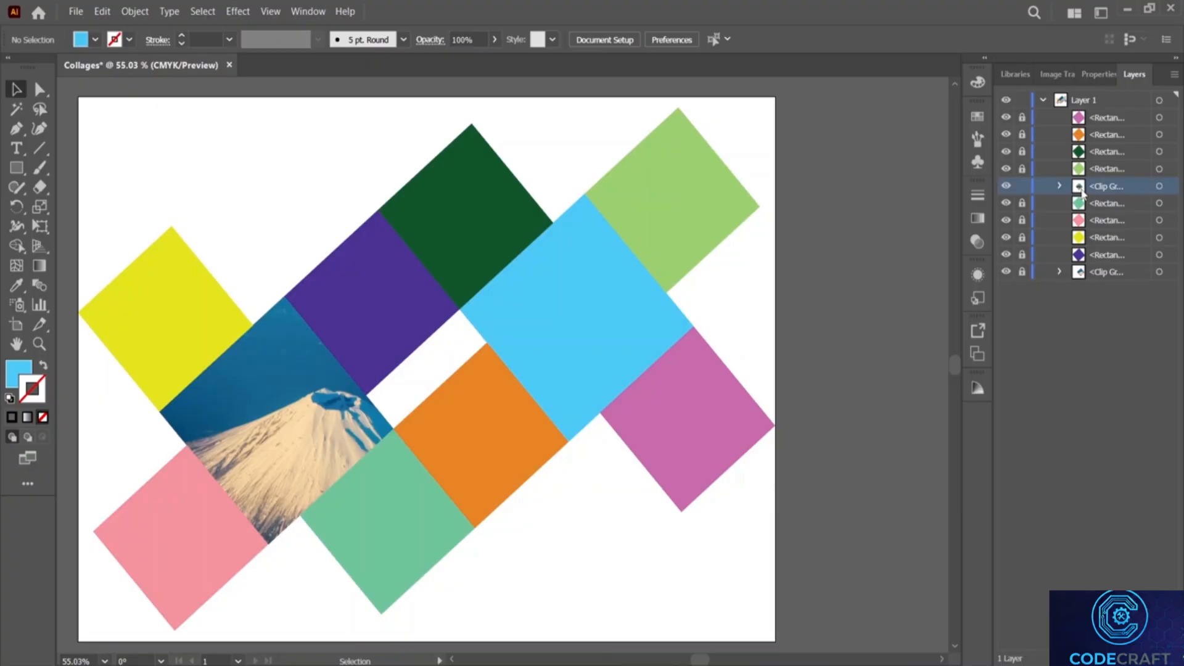
pyautogui.click(1024, 188)
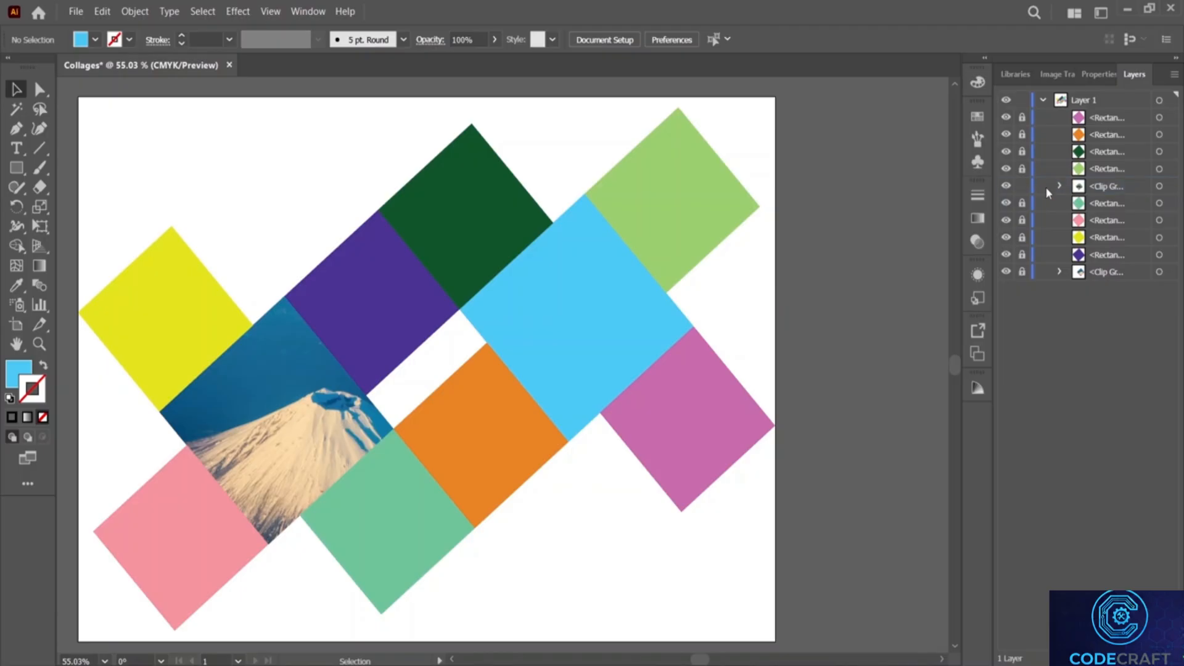
pyautogui.click(1022, 189)
pyautogui.click(1022, 189)
pyautogui.hotkey('ctrl', 'z')
pyautogui.hotkey('ctrl', 'z')
# Step: Unlock the plain light blue square in the layer and select it
pyautogui.click(1023, 186)
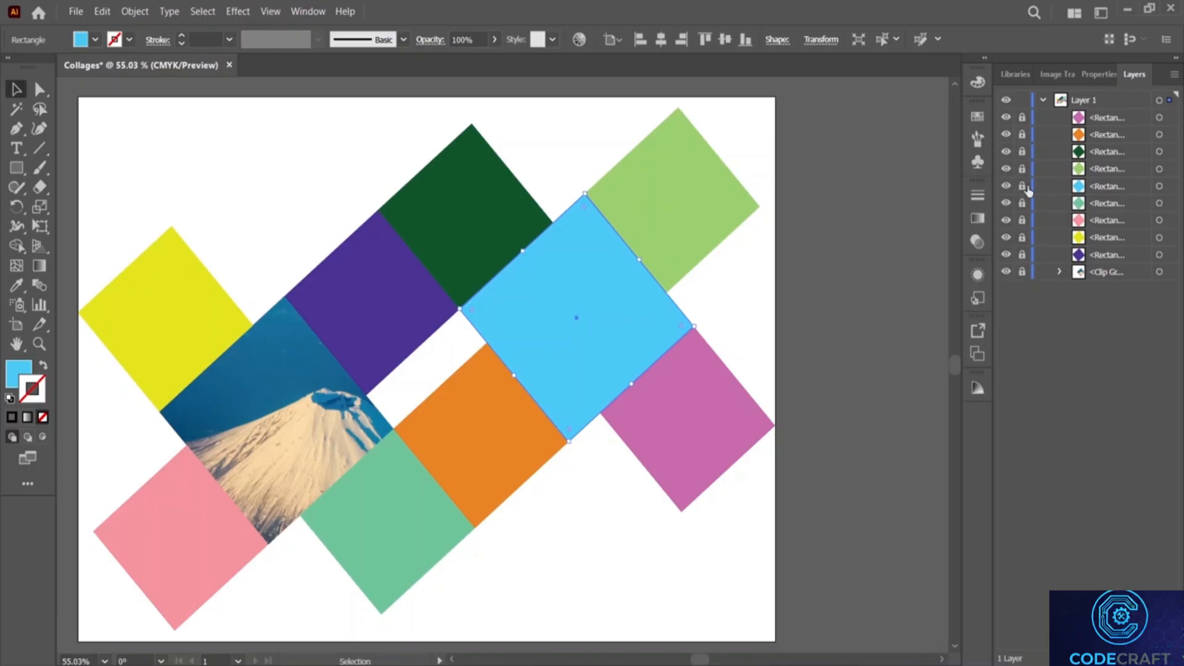
pyautogui.click(603, 297)
# Step: Place new york5 as a linked image over the light blue square in normal drawing mode, and undo the placement
pyautogui.click(79, 12)
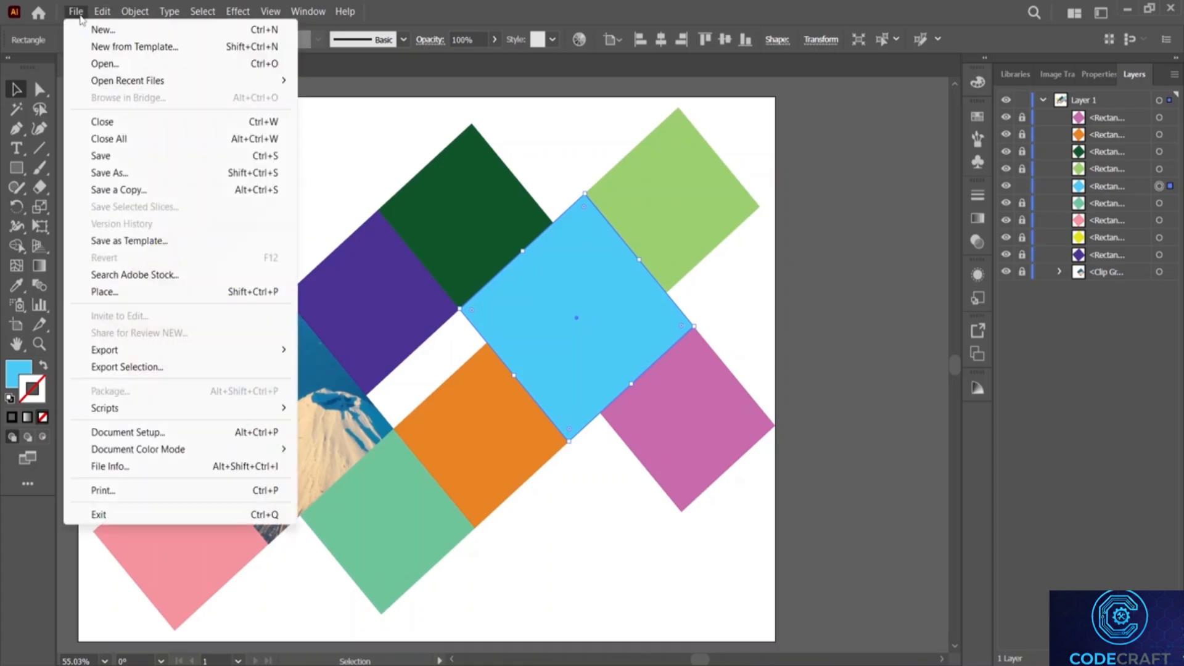
pyautogui.click(148, 292)
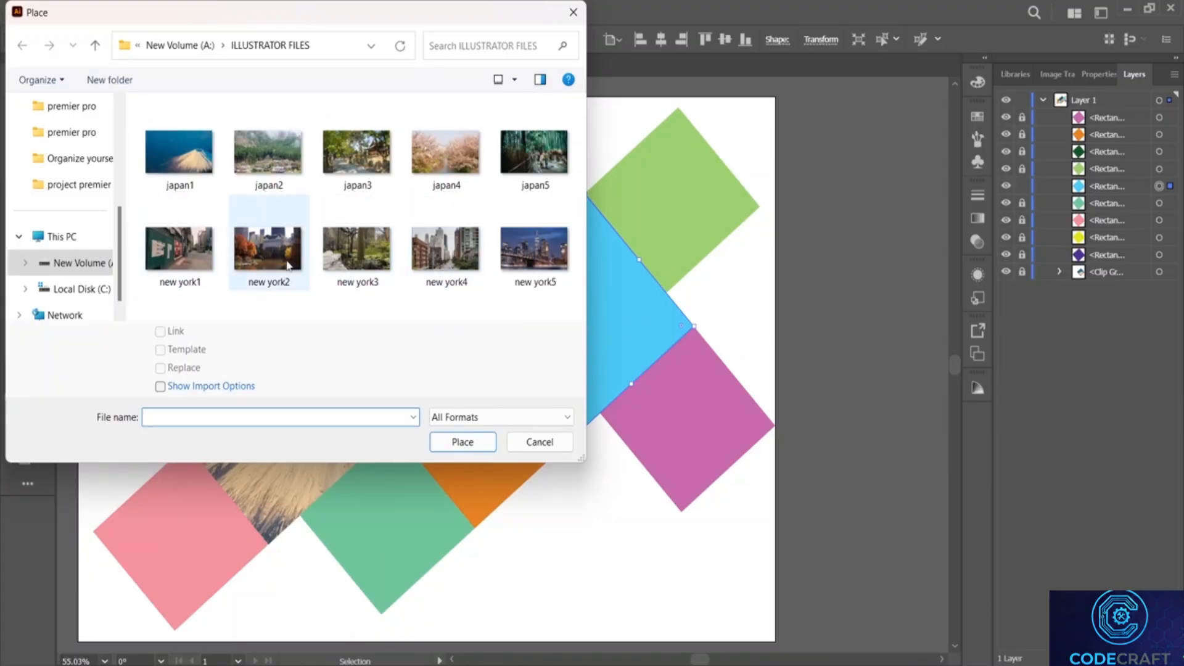
pyautogui.click(529, 246)
pyautogui.click(460, 442)
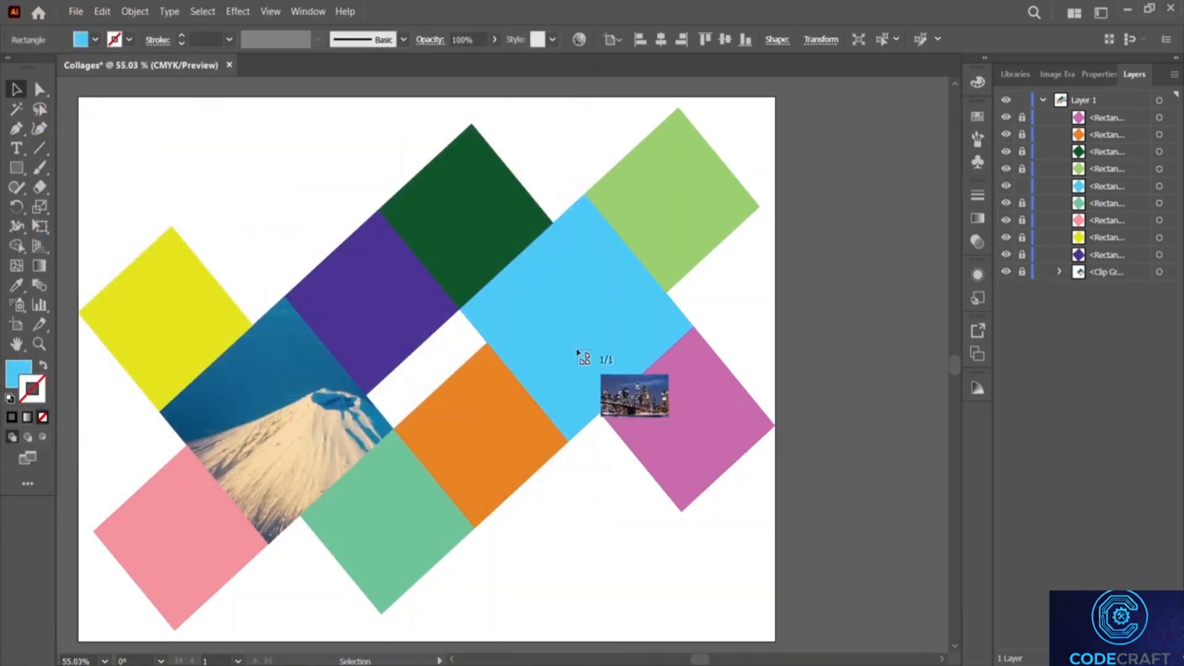
pyautogui.moveTo(677, 402); pyautogui.dragTo(802, 502)
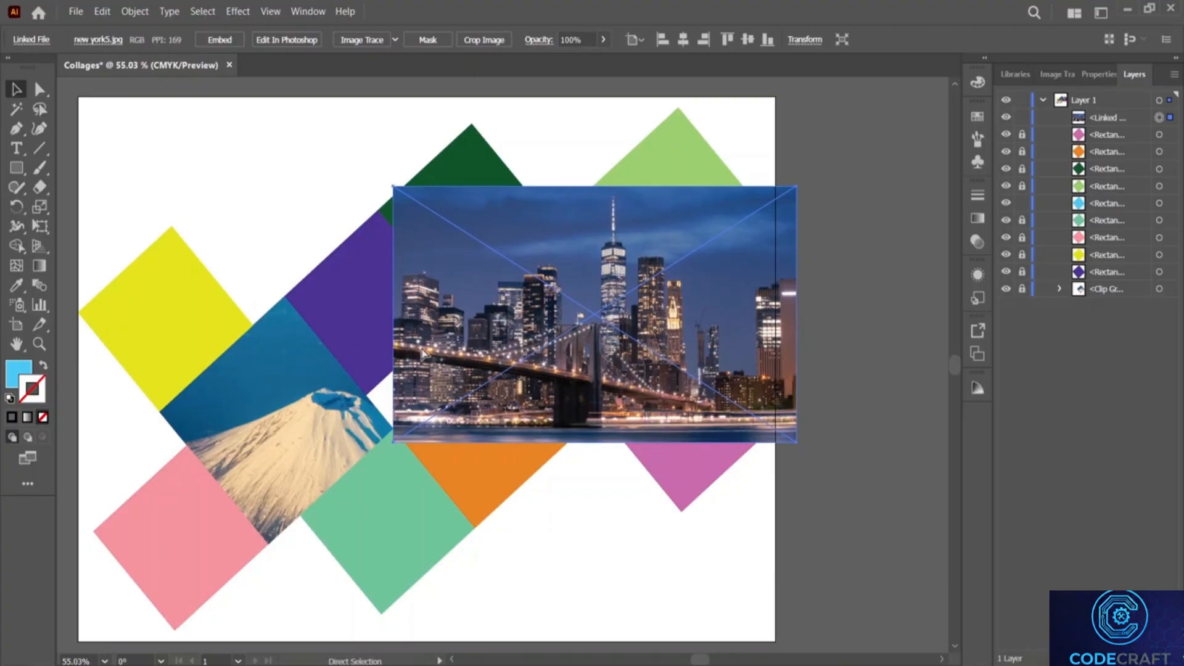
pyautogui.hotkey('ctrl', 'z')
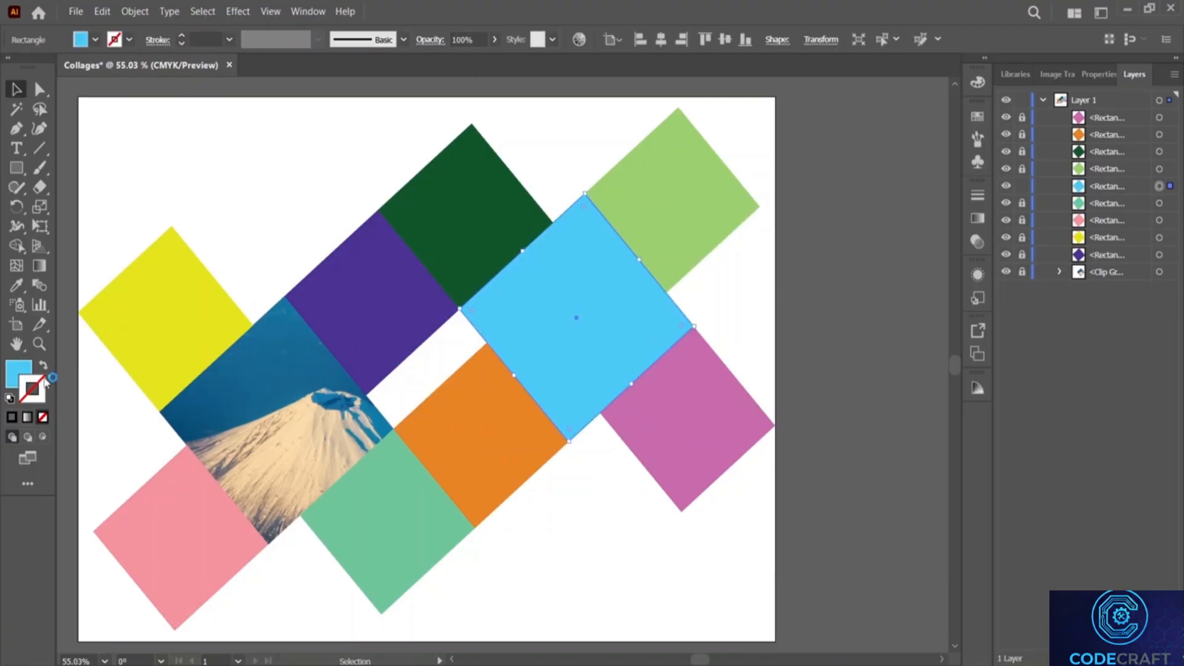
# Step: Switch to Draw Inside mode for the light blue square and place new york5 inside it as a linked image covering the whole square
pyautogui.click(43, 437)
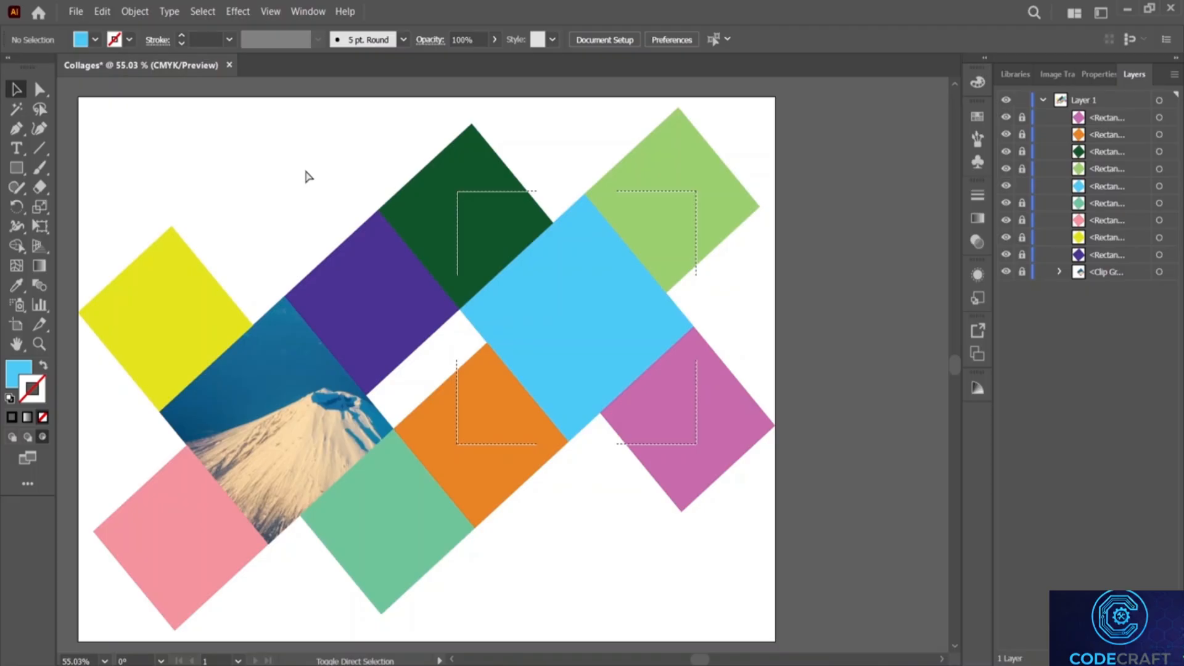
pyautogui.hotkey('ctrl', 'shift', 'p')
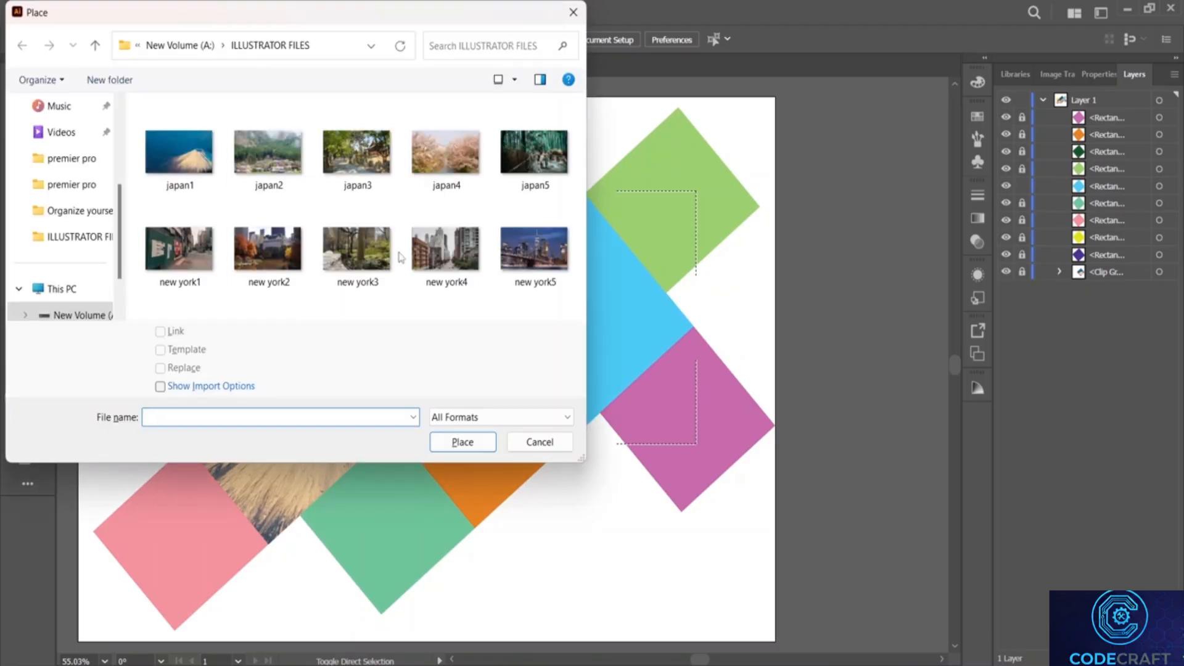
pyautogui.click(522, 235)
pyautogui.click(462, 442)
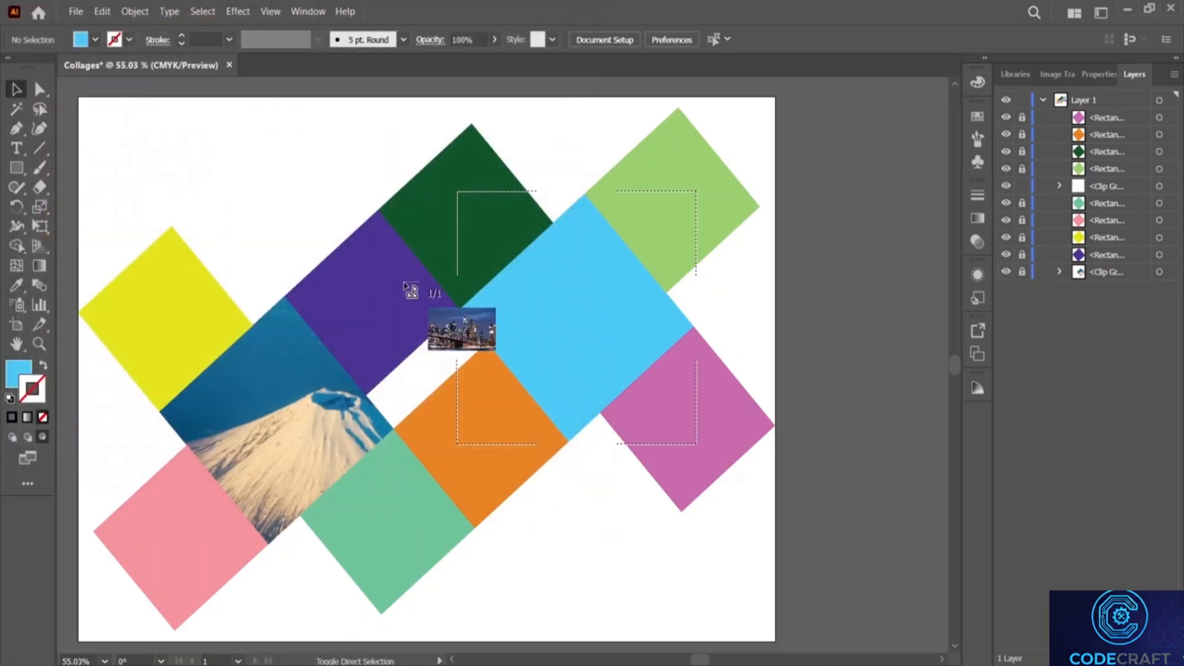
pyautogui.moveTo(391, 176); pyautogui.dragTo(842, 543)
# Step: Shift and resize new york5 inside the light blue square so the skyline and bridge show and the image fills the whole square
pyautogui.moveTo(565, 353); pyautogui.dragTo(543, 357)
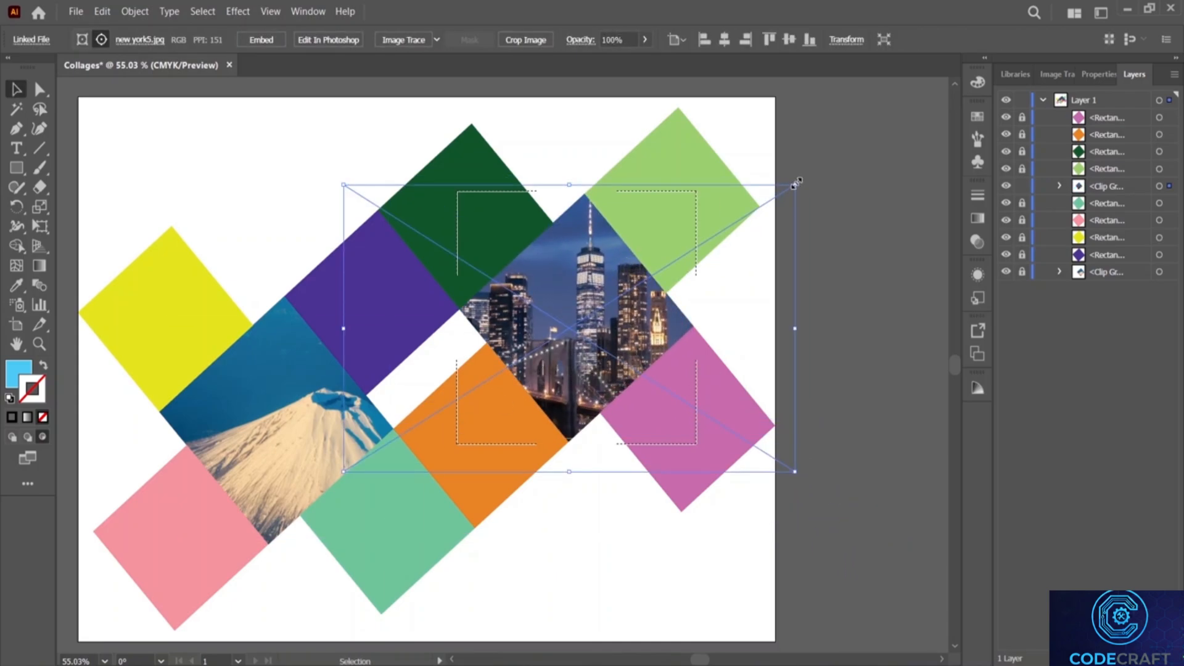
pyautogui.moveTo(795, 183); pyautogui.dragTo(762, 205)
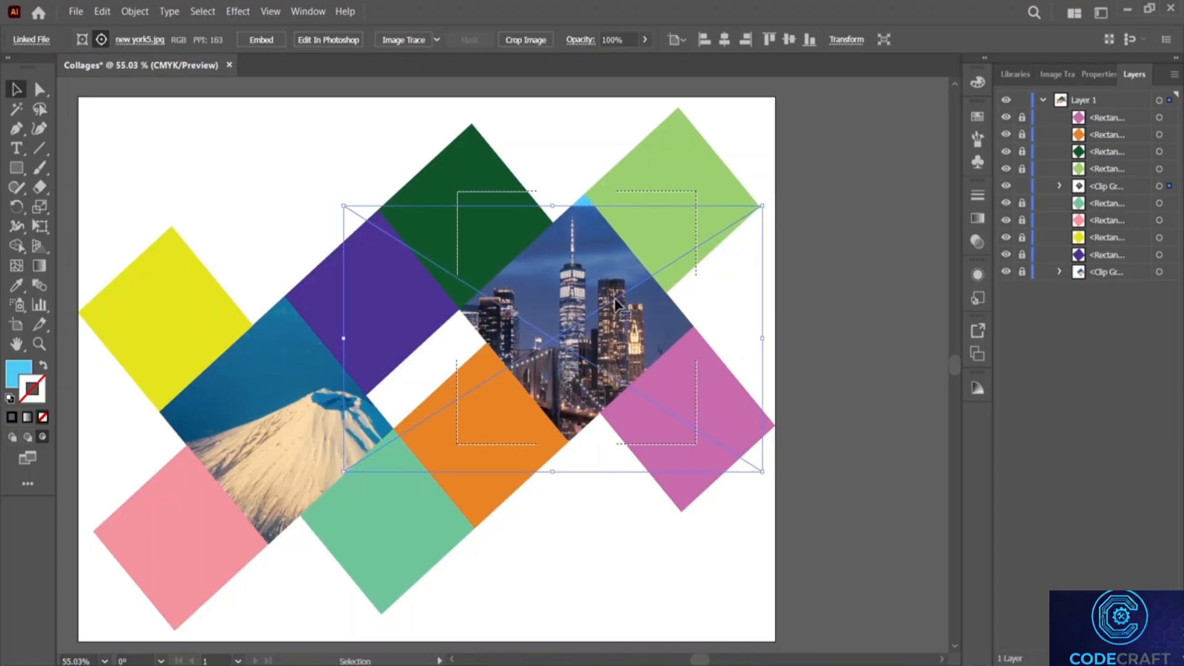
pyautogui.moveTo(615, 300); pyautogui.dragTo(652, 248)
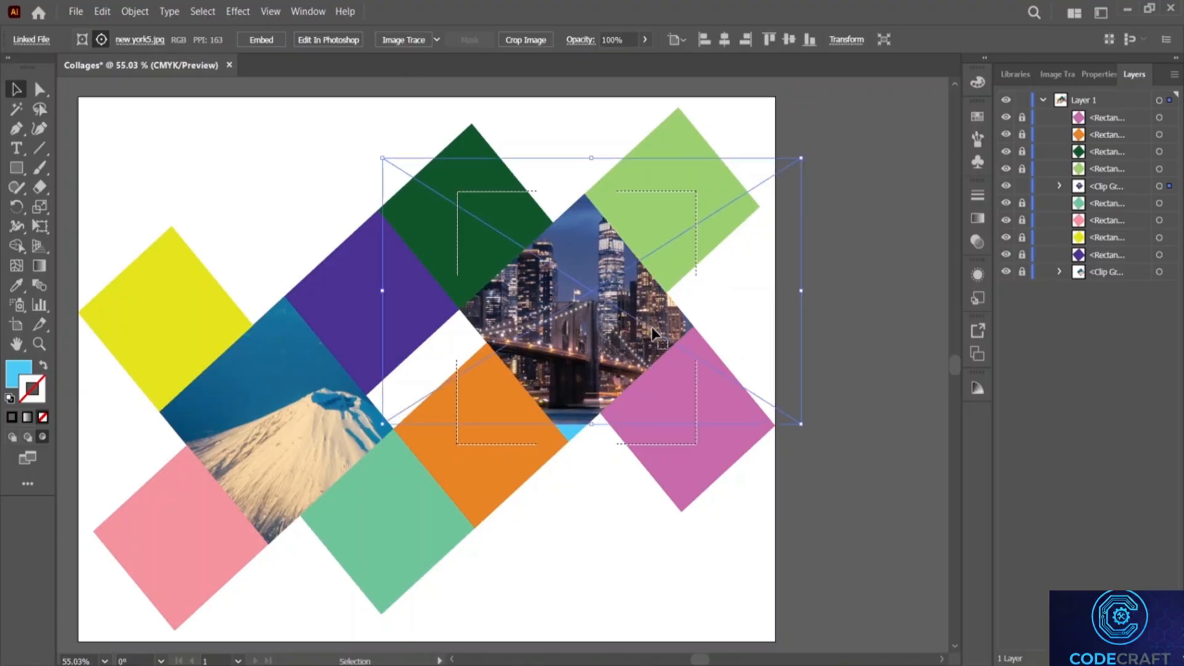
pyautogui.moveTo(592, 424); pyautogui.dragTo(591, 454)
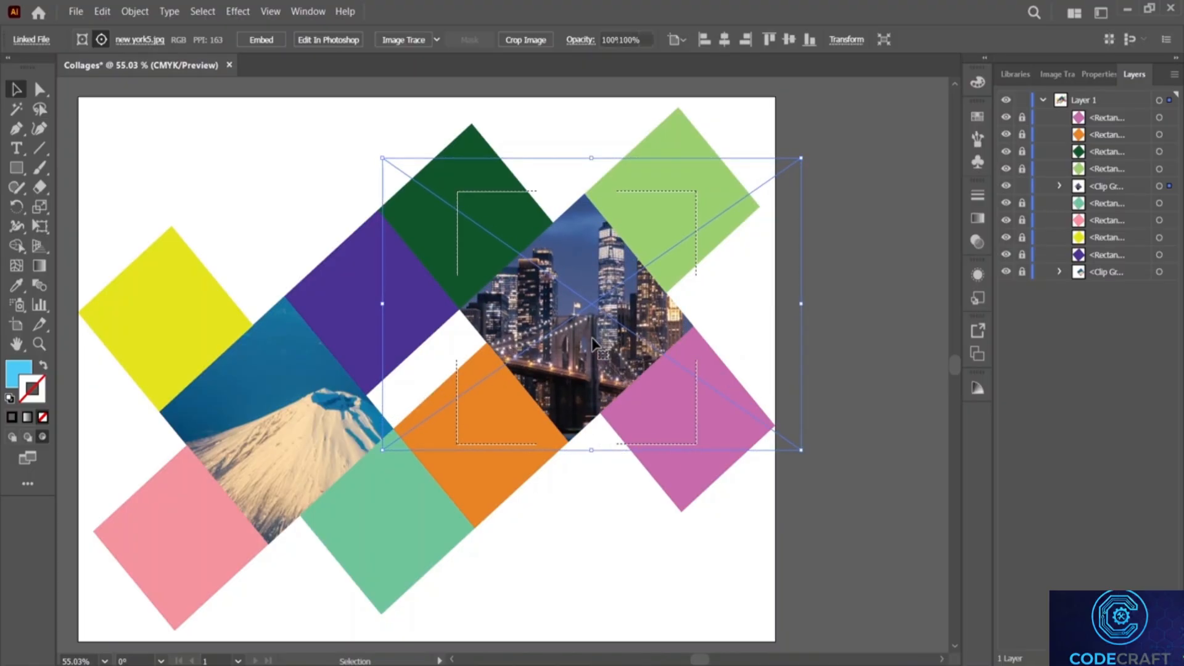
# Step: Relink the new york5 image inside the light blue square to new york4, keeping it as a linked file
pyautogui.moveTo(590, 349); pyautogui.dragTo(588, 353)
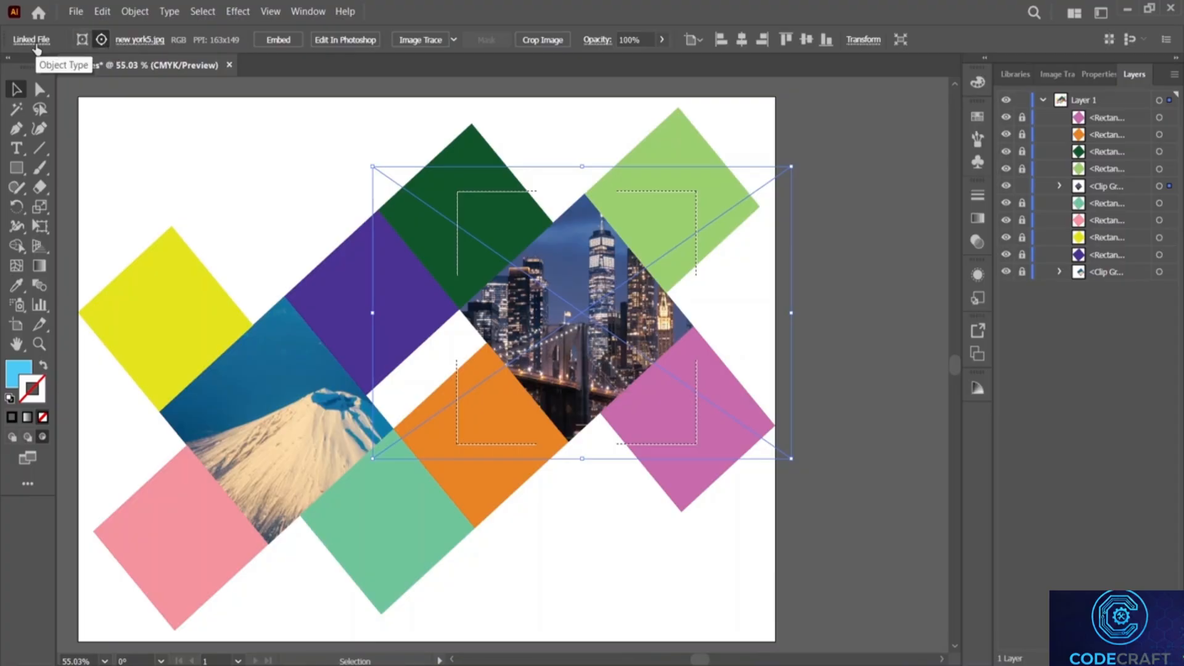
pyautogui.click(148, 41)
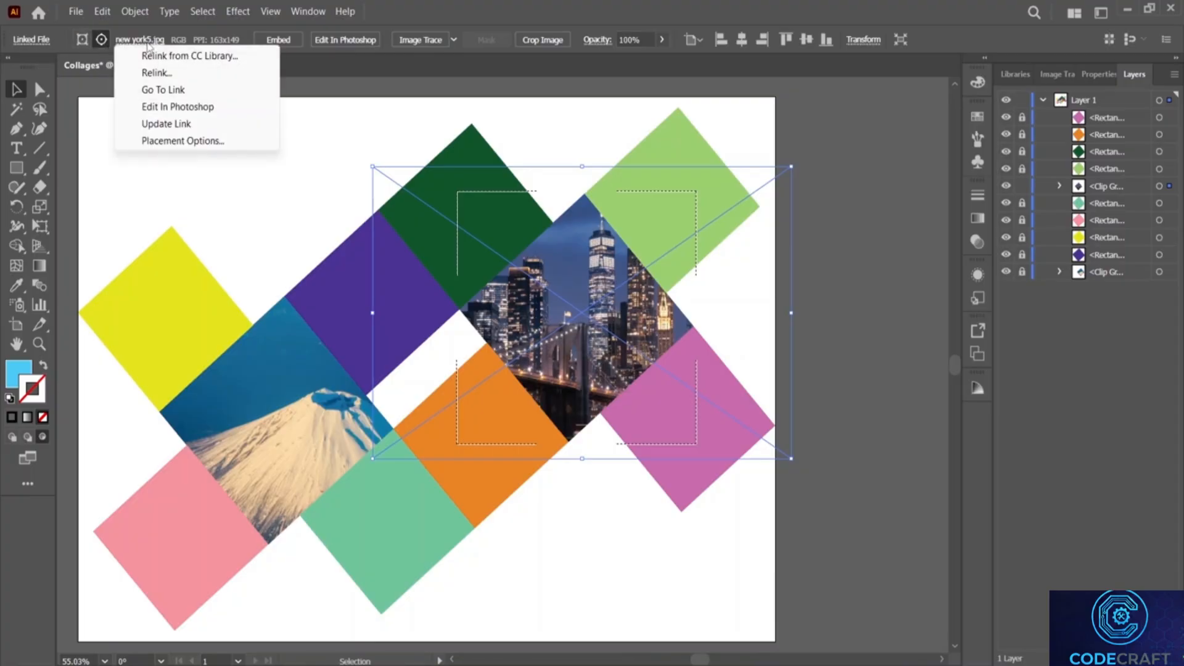
pyautogui.click(156, 73)
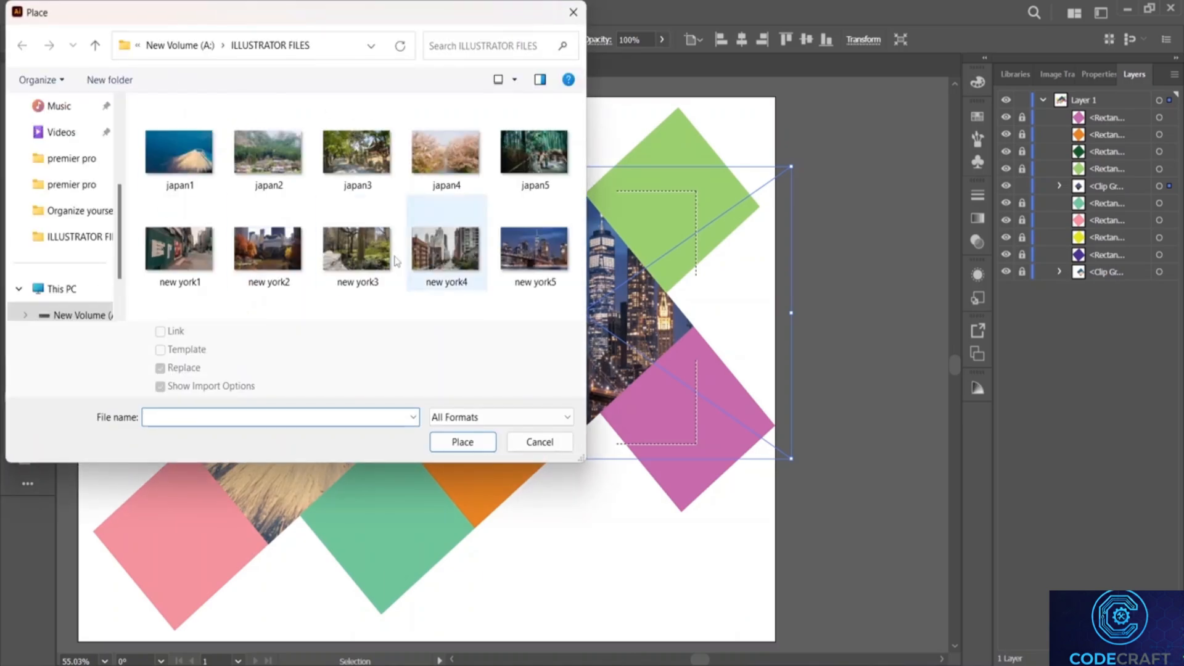
pyautogui.click(470, 250)
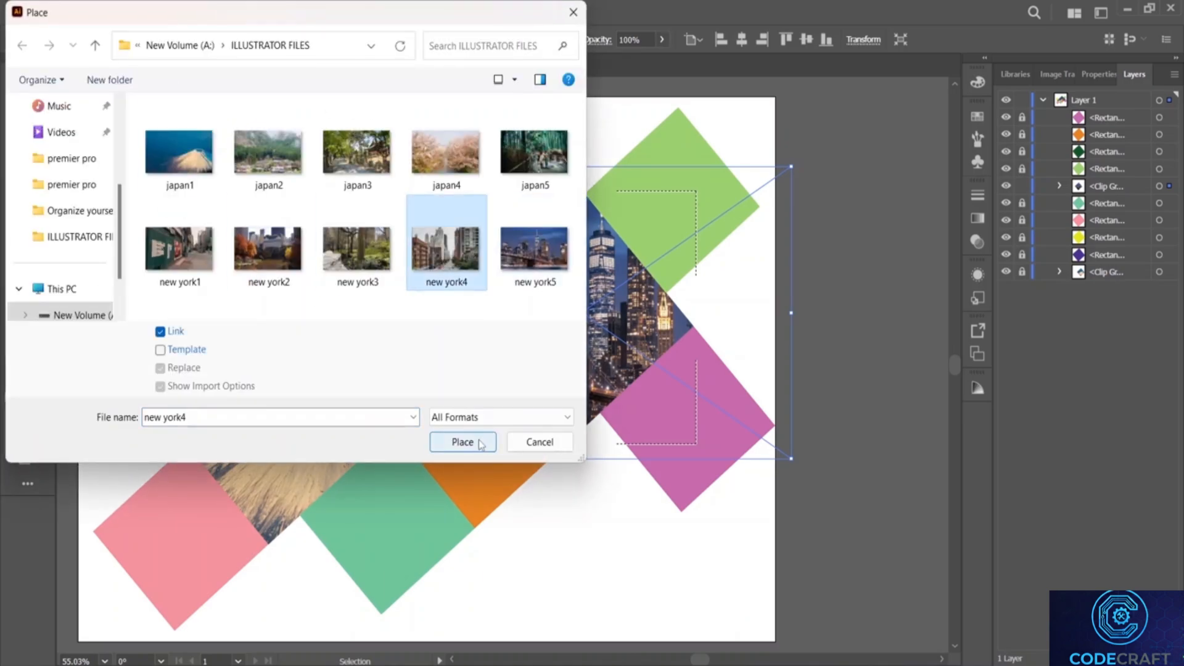
pyautogui.click(485, 441)
# Step: Shift and narrow new york4 inside its square so the street and both building rows show, and lock its clip group
pyautogui.moveTo(619, 347); pyautogui.dragTo(565, 319)
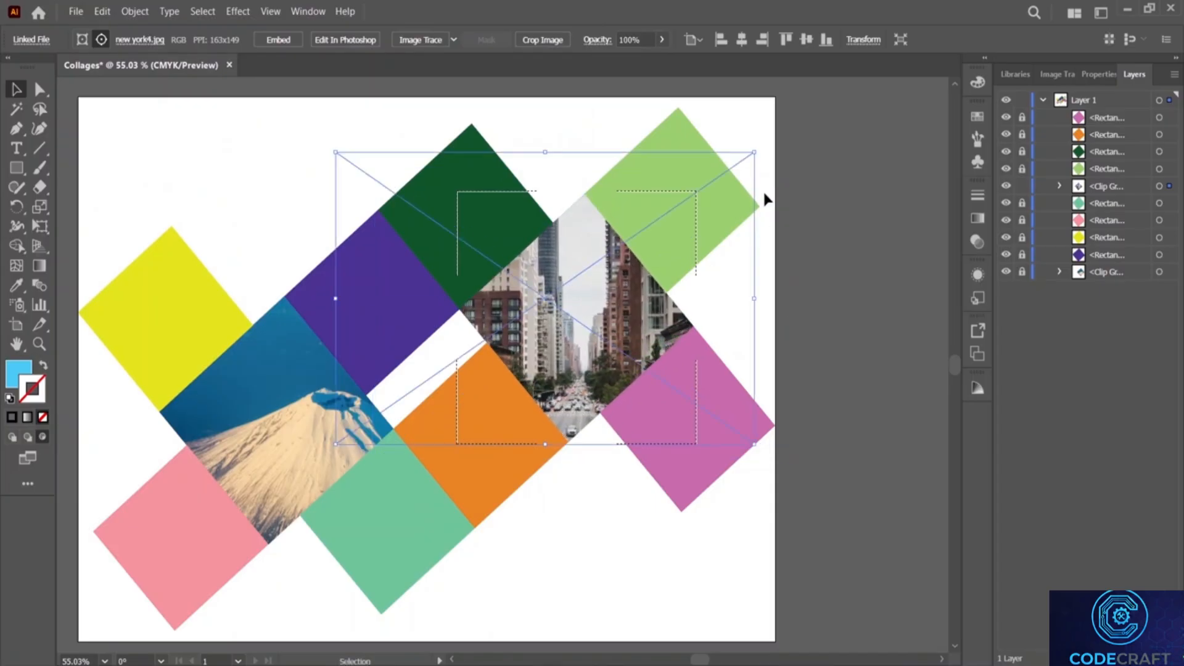
pyautogui.moveTo(336, 152); pyautogui.dragTo(401, 184)
pyautogui.moveTo(404, 186); pyautogui.dragTo(455, 186)
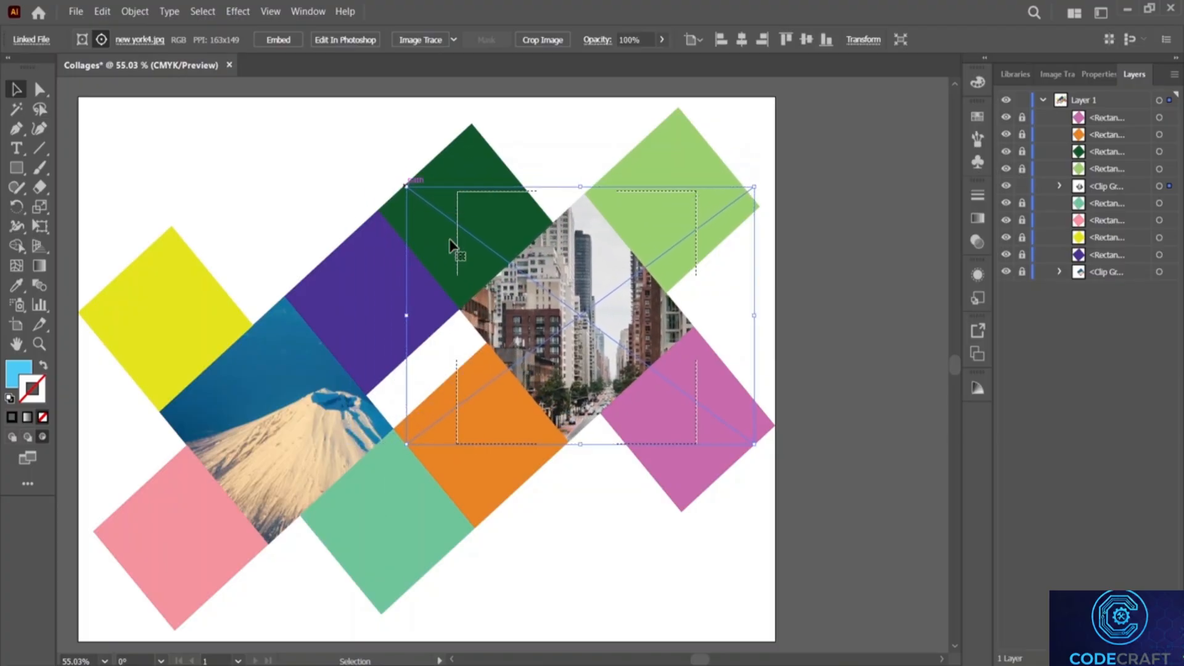
pyautogui.moveTo(550, 281); pyautogui.dragTo(527, 279)
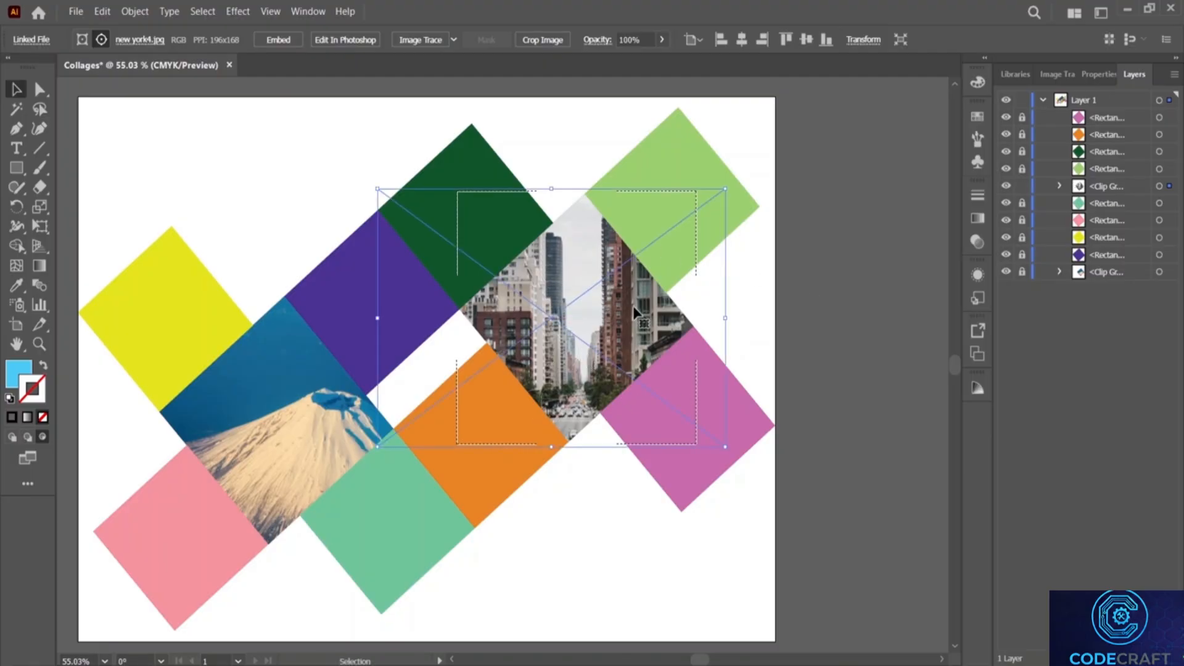
pyautogui.moveTo(380, 320); pyautogui.dragTo(411, 328)
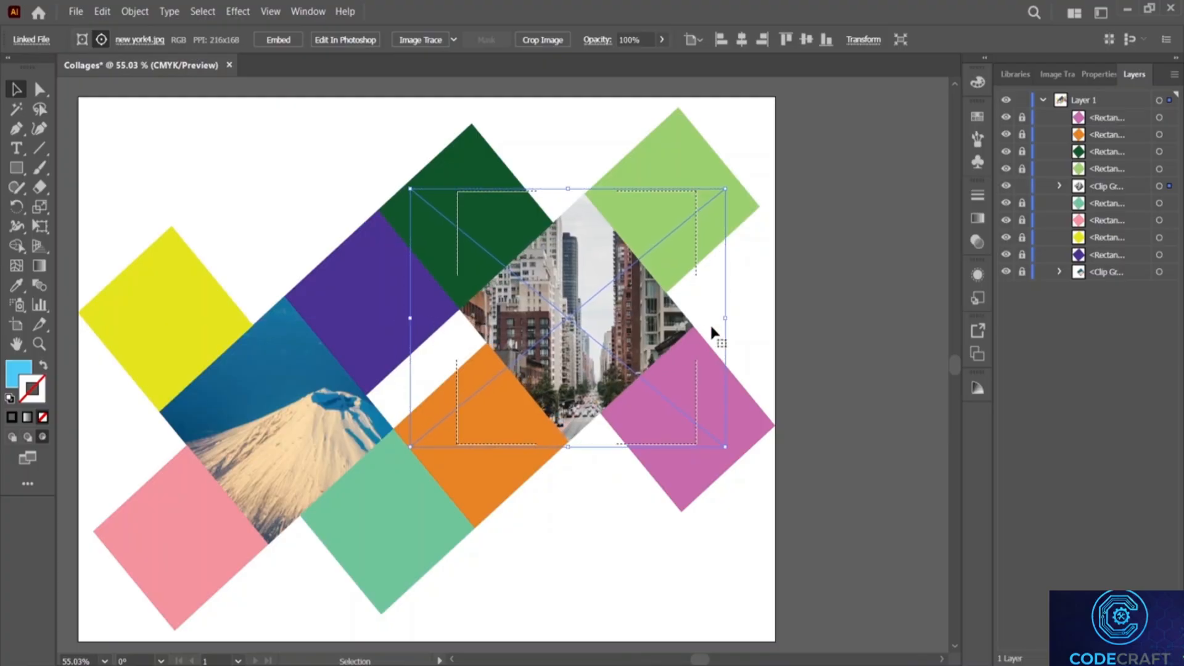
pyautogui.moveTo(726, 318); pyautogui.dragTo(708, 320)
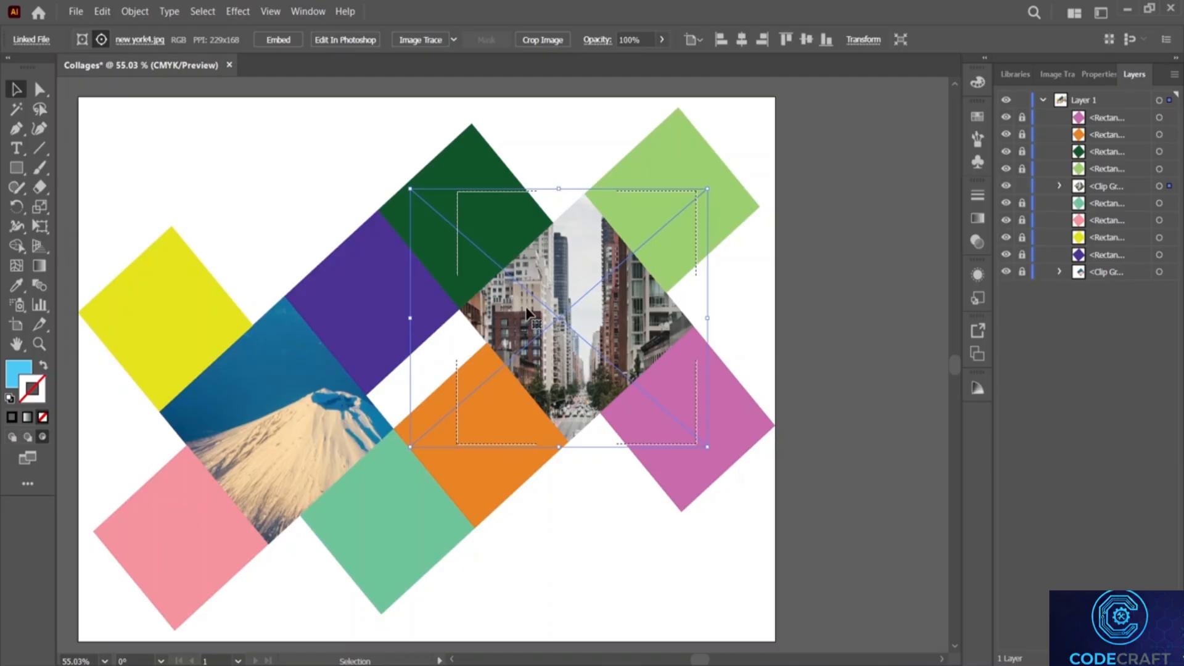
pyautogui.click(1021, 187)
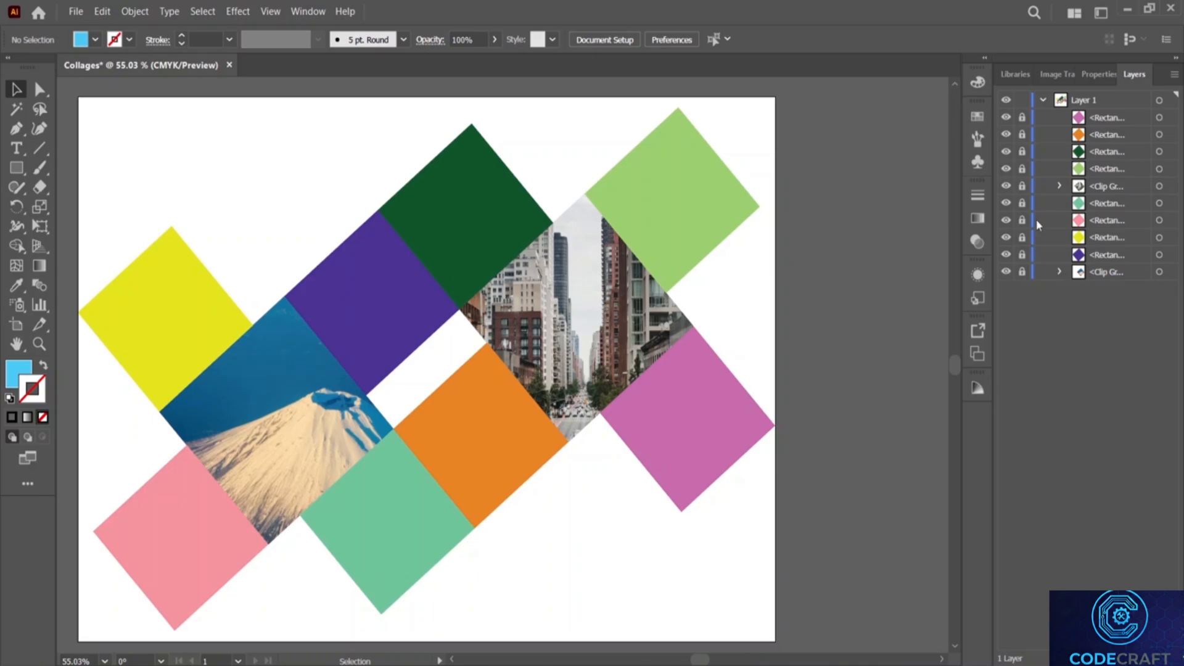
# Step: Unlock the purple square and place japan2 inside it as a linked image in Draw Inside mode, covering the whole square
pyautogui.click(1024, 256)
pyautogui.click(408, 336)
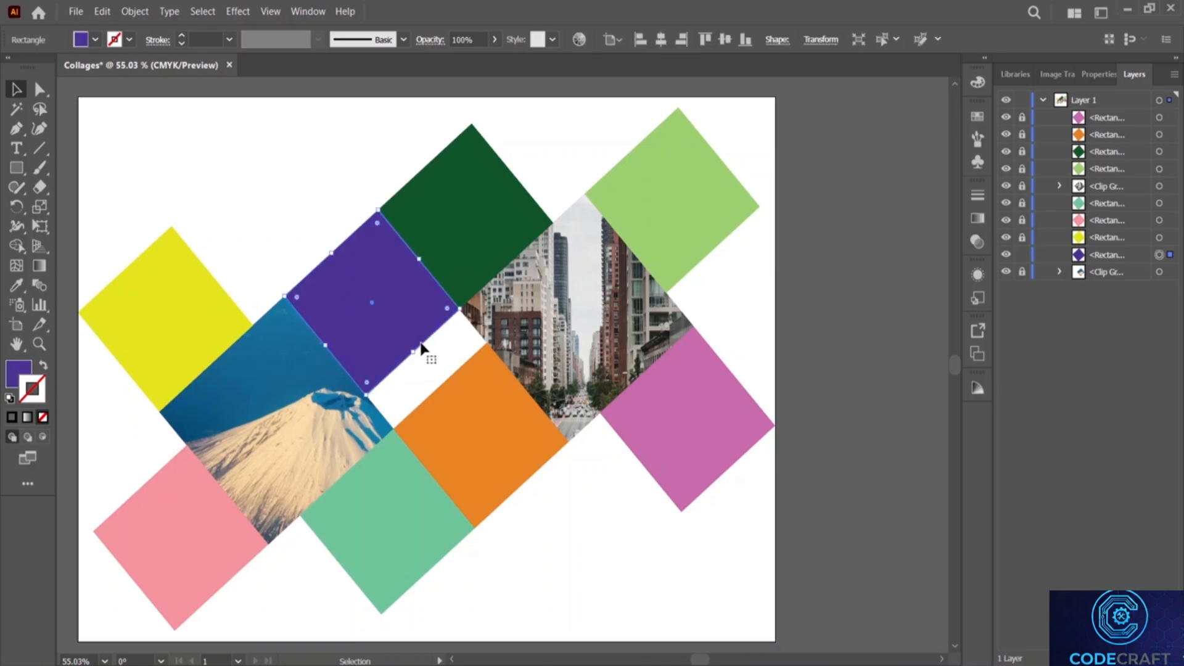
pyautogui.click(43, 438)
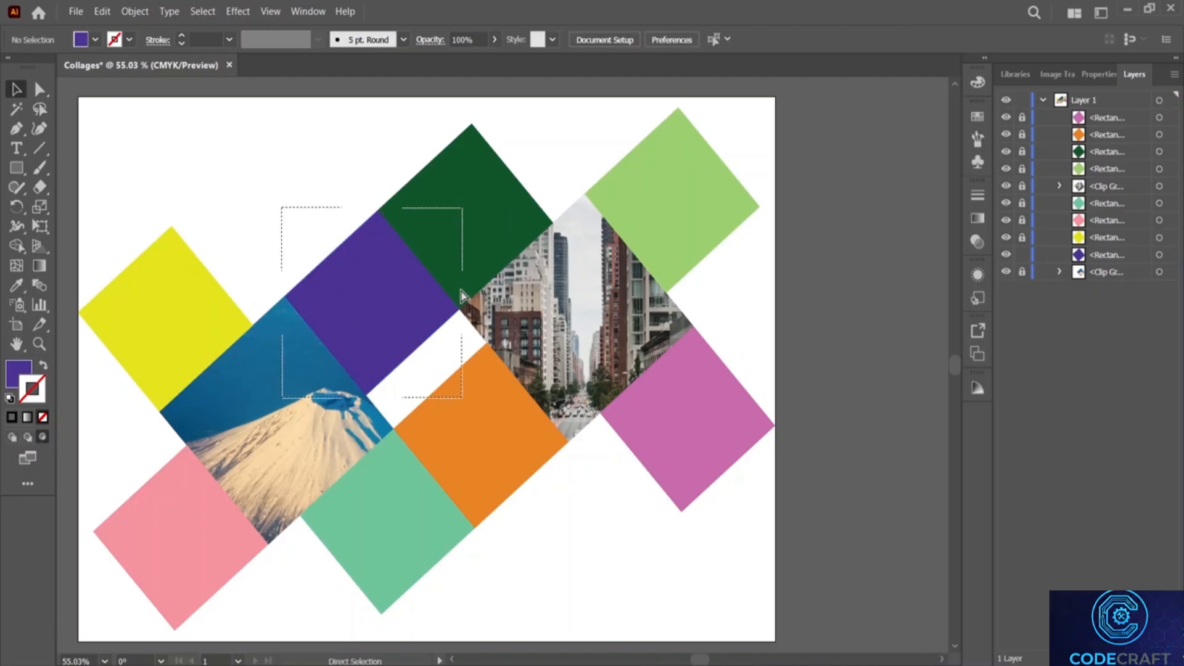
pyautogui.hotkey('ctrl', 'shift', 'p')
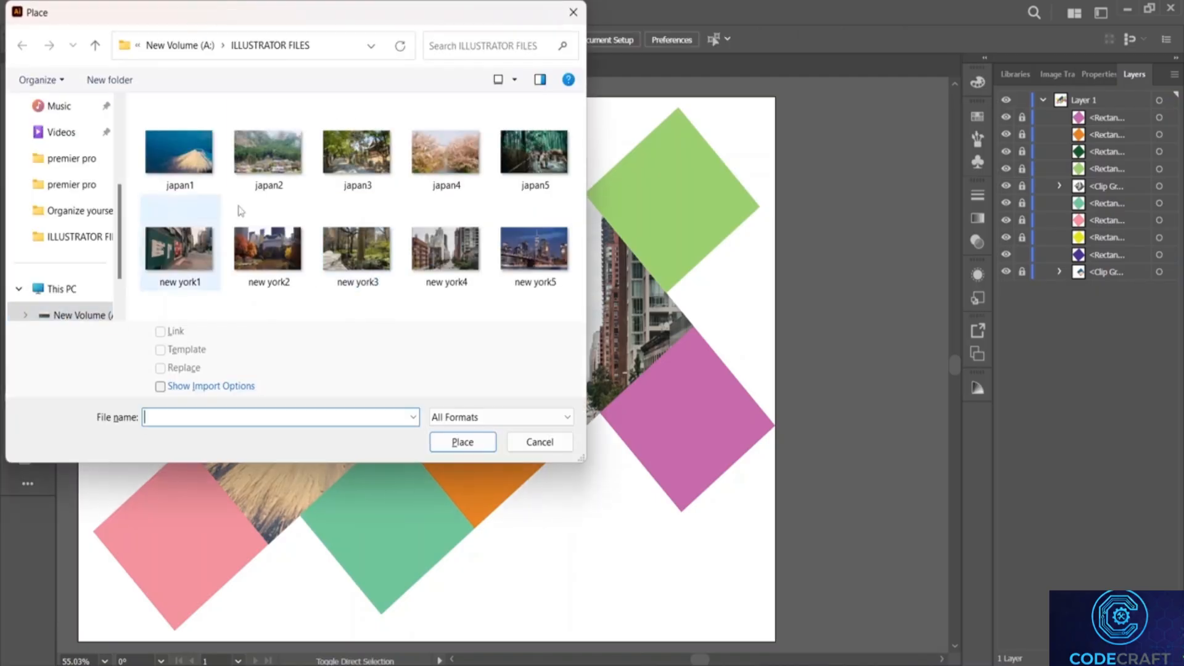
pyautogui.click(287, 174)
pyautogui.click(462, 442)
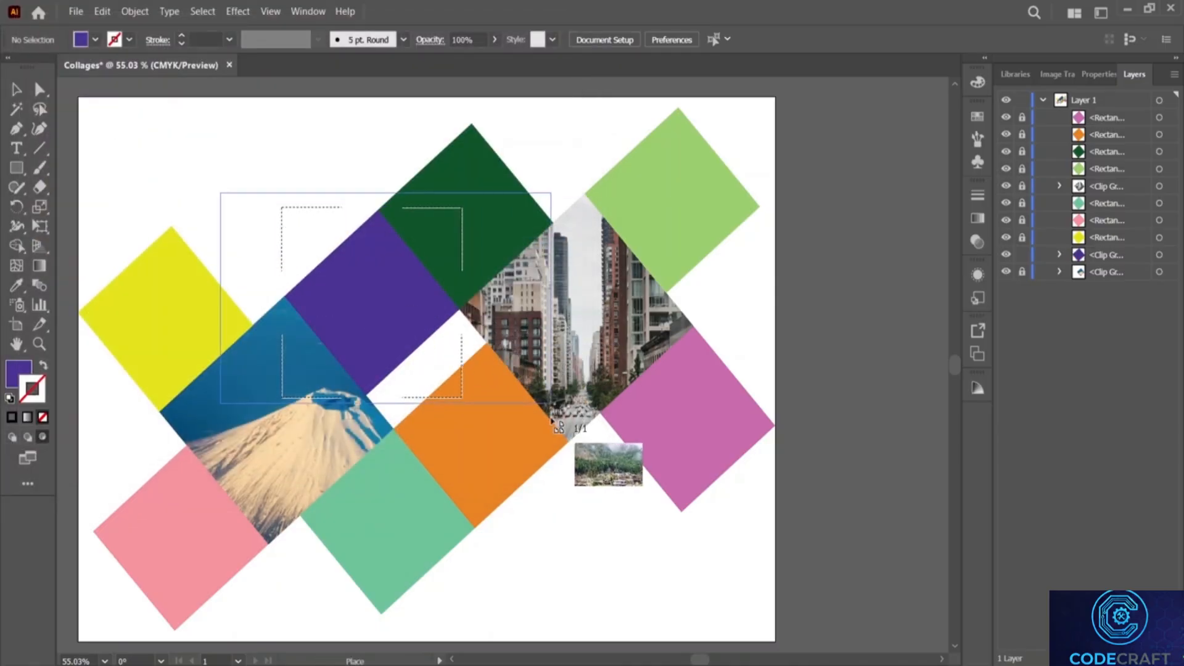
pyautogui.moveTo(553, 458); pyautogui.dragTo(562, 459)
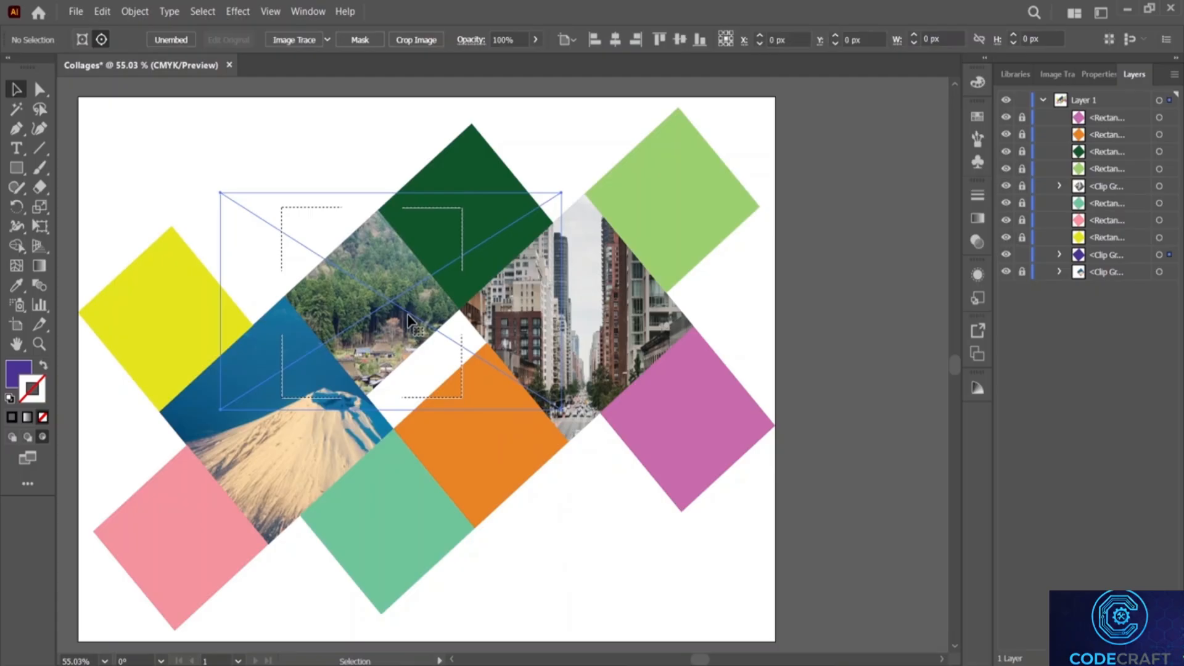
# Step: Resize and shift japan2 inside the purple square so the forest and village fill it, and lock its clip group
pyautogui.moveTo(222, 303)
pyautogui.mouseDown()
pyautogui.moveTo(258, 306)
pyautogui.moveTo(245, 306)
pyautogui.mouseUp()
pyautogui.moveTo(562, 302); pyautogui.dragTo(493, 314)
pyautogui.moveTo(376, 316); pyautogui.dragTo(369, 315)
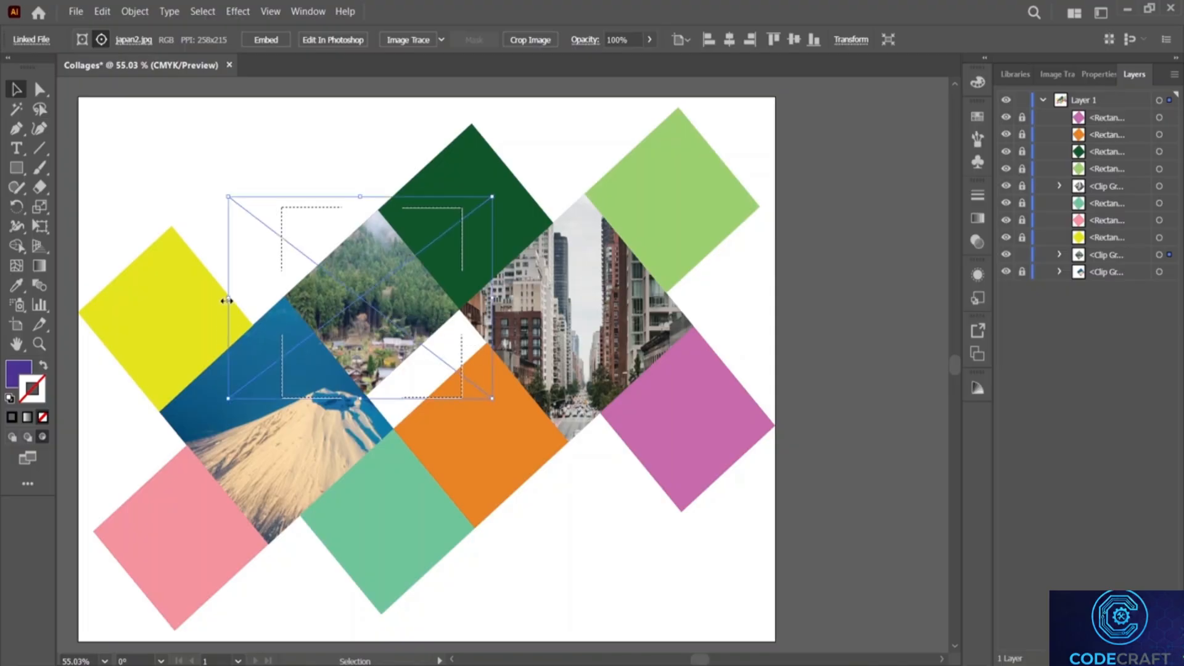
pyautogui.moveTo(227, 300); pyautogui.dragTo(201, 300)
pyautogui.moveTo(371, 313); pyautogui.dragTo(383, 319)
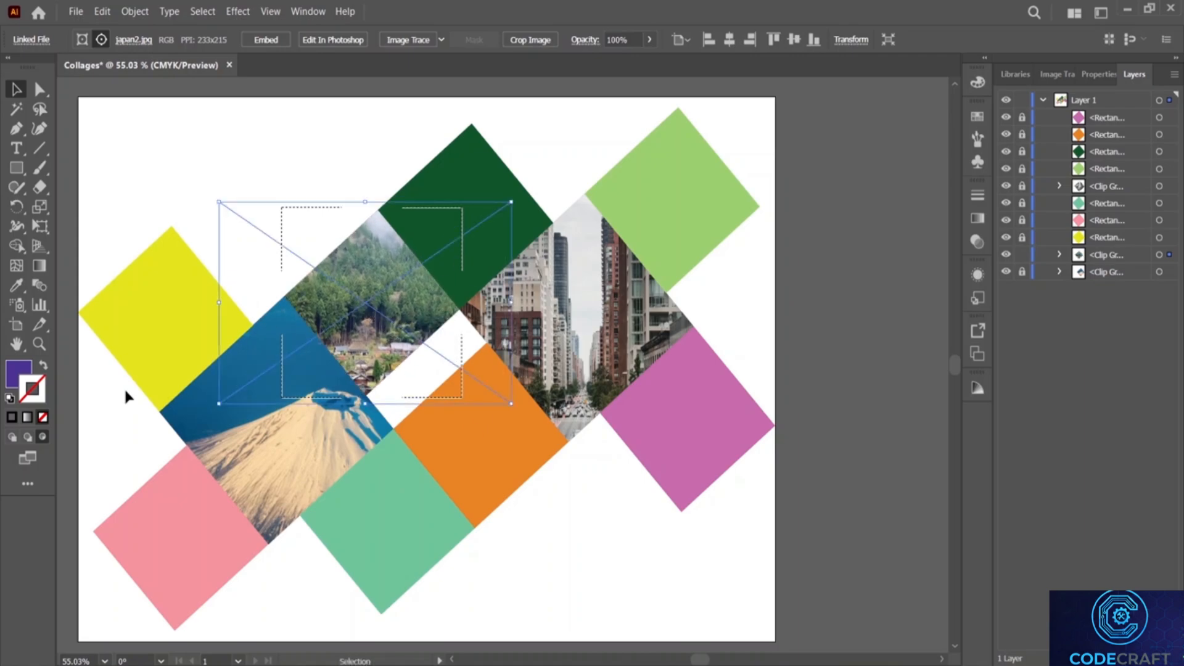
pyautogui.click(1023, 255)
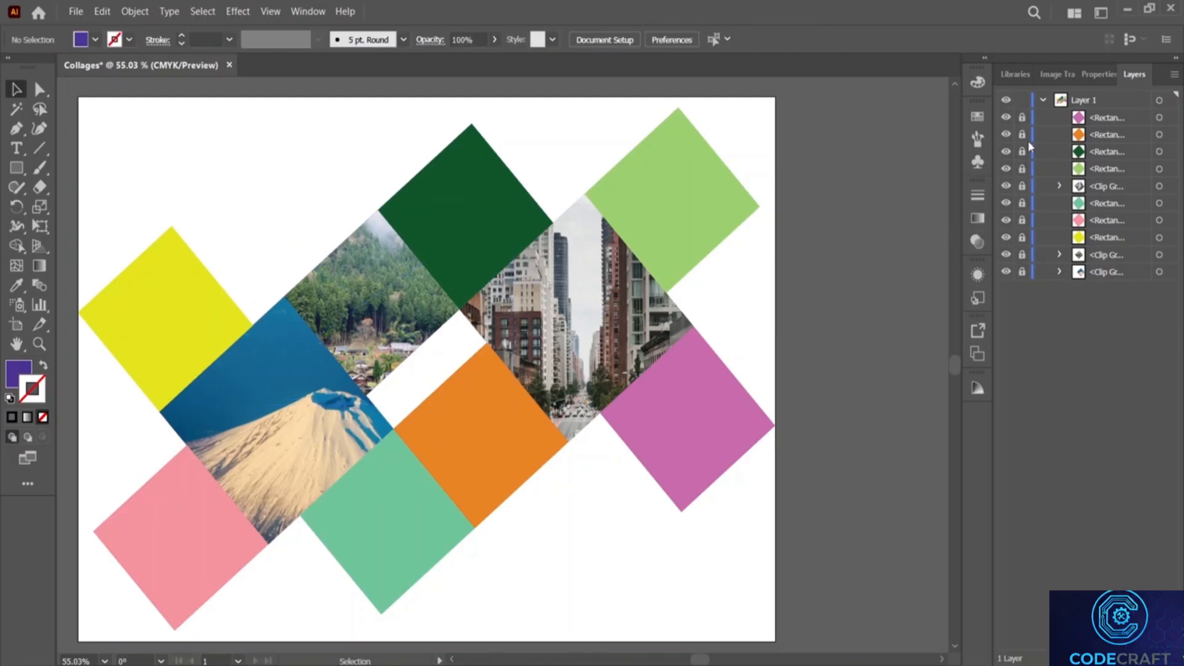
# Step: Place new york5 as a linked image inside the orange square in Draw Inside mode with the skyline and bridge showing, and lock its clip group
pyautogui.click(508, 434)
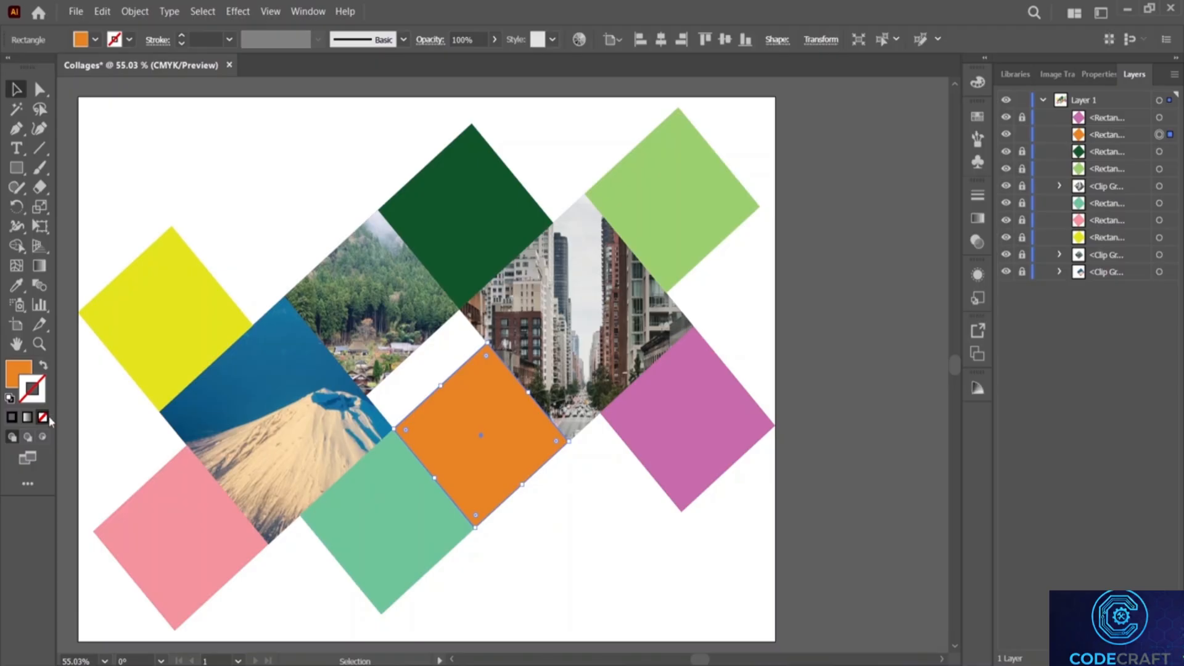
pyautogui.click(267, 166)
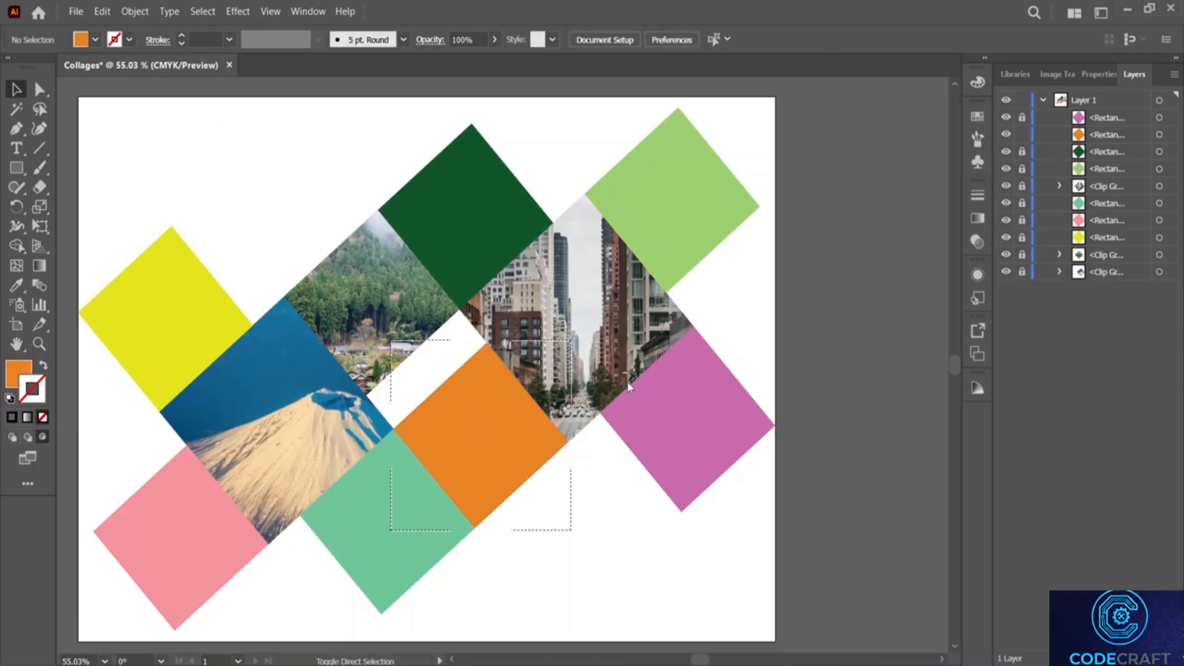
pyautogui.hotkey('ctrl', 'shift', 'p')
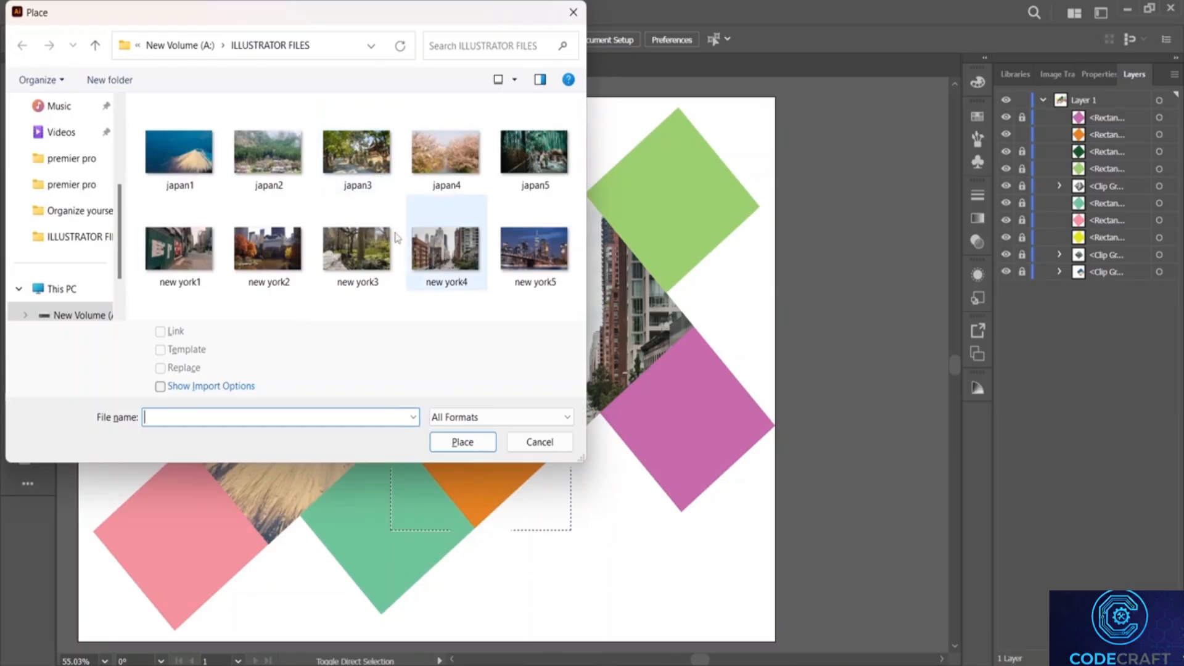
pyautogui.click(360, 170)
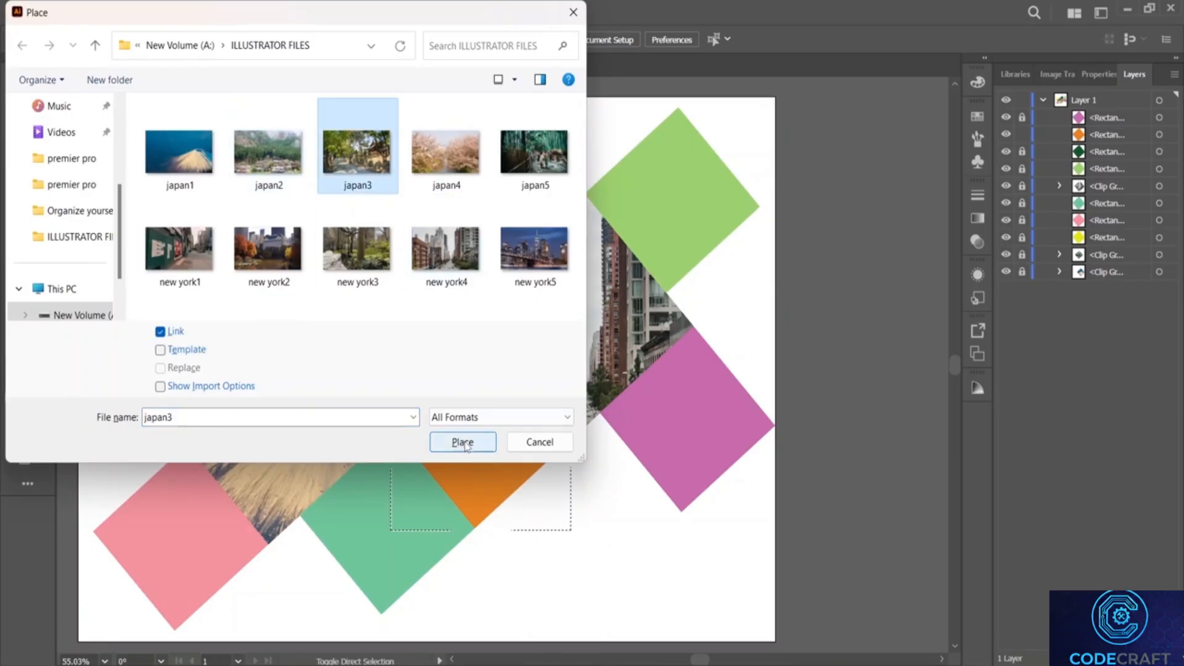
pyautogui.click(521, 256)
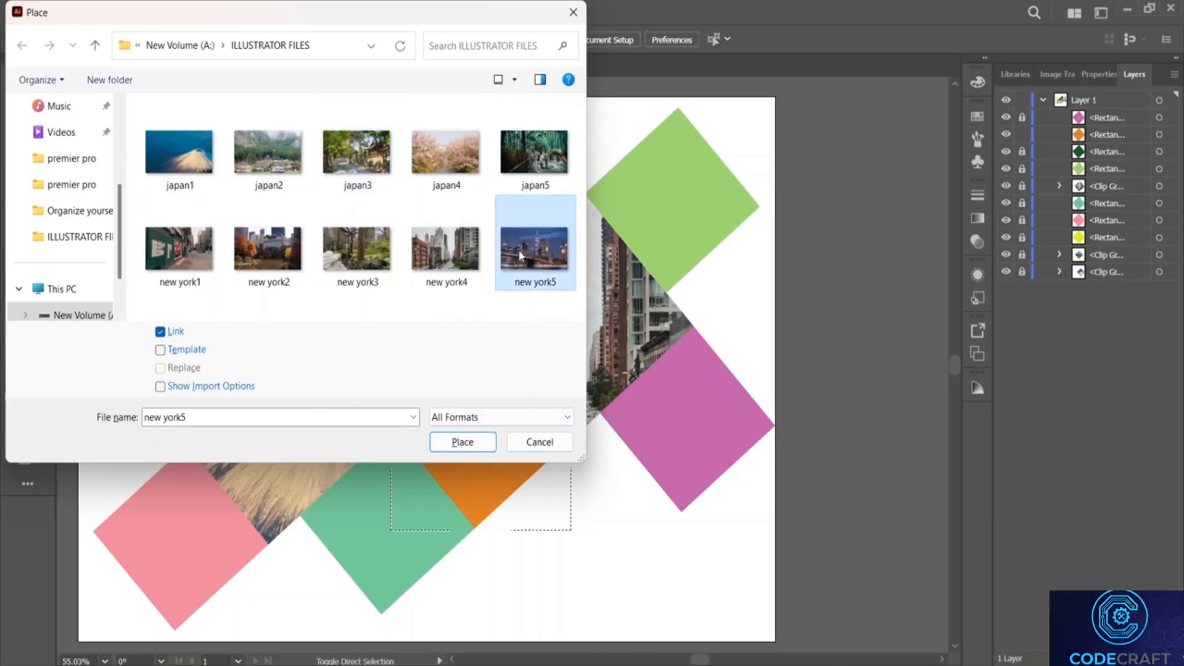
pyautogui.click(463, 441)
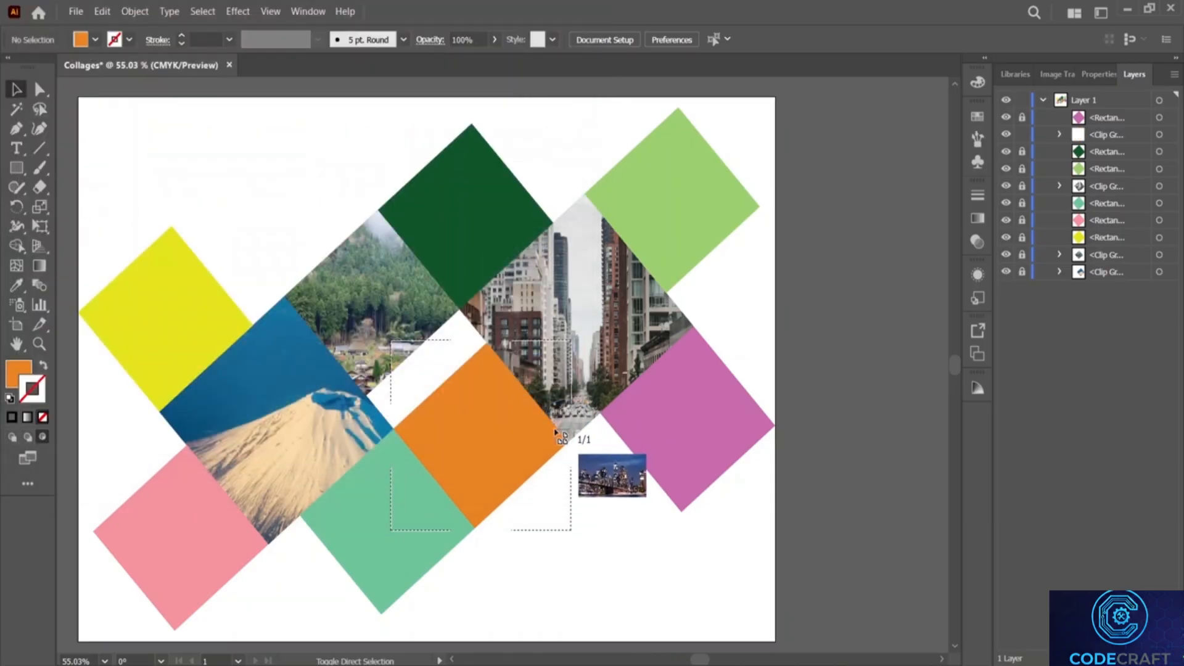
pyautogui.moveTo(346, 322); pyautogui.dragTo(697, 620)
pyautogui.moveTo(503, 469)
pyautogui.mouseDown()
pyautogui.moveTo(475, 446)
pyautogui.moveTo(487, 452)
pyautogui.mouseUp()
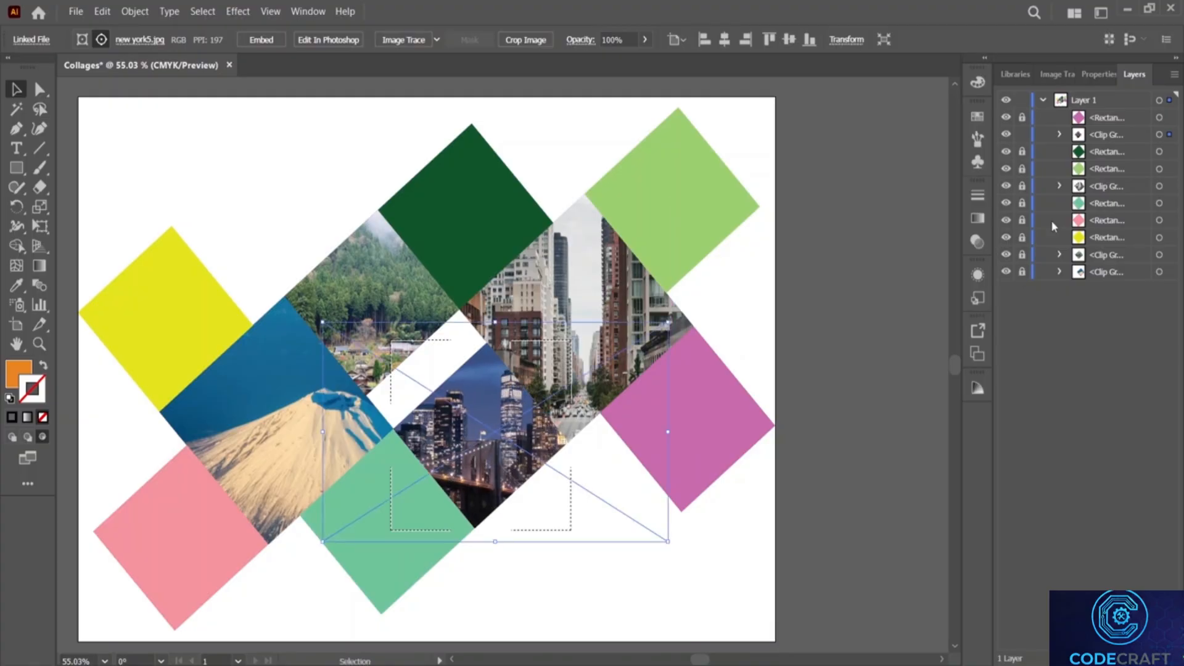
pyautogui.click(934, 325)
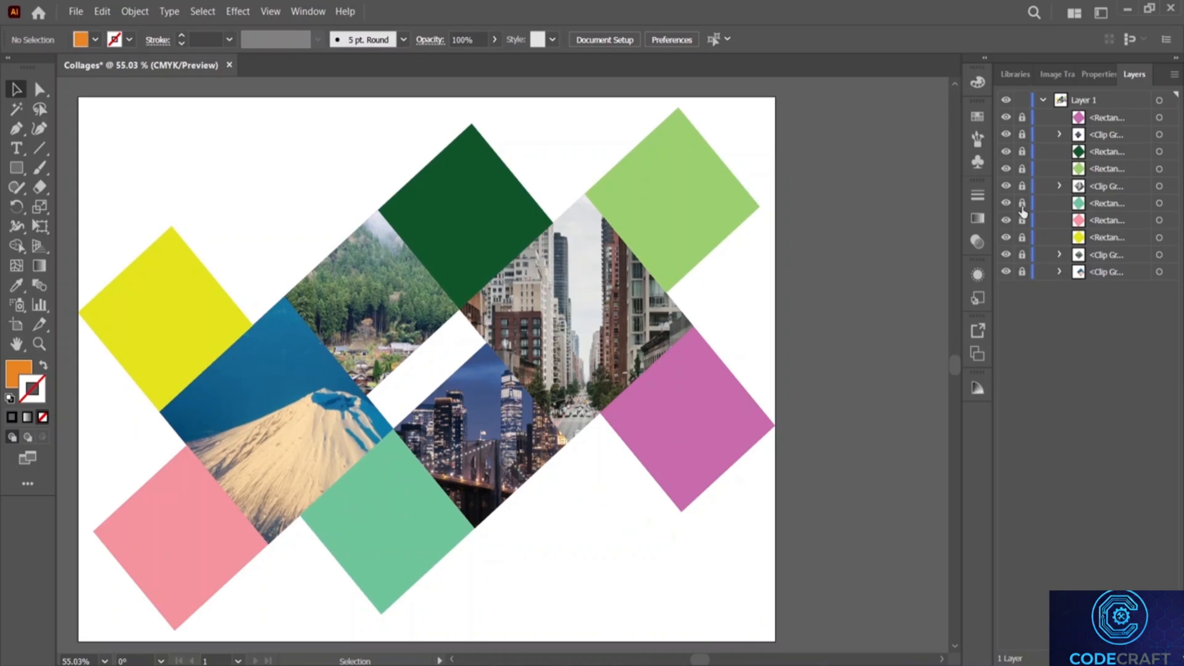
# Step: Unlock the teal green square and place japan3 inside it as a linked image in Draw Inside mode, covering the whole square
pyautogui.click(389, 490)
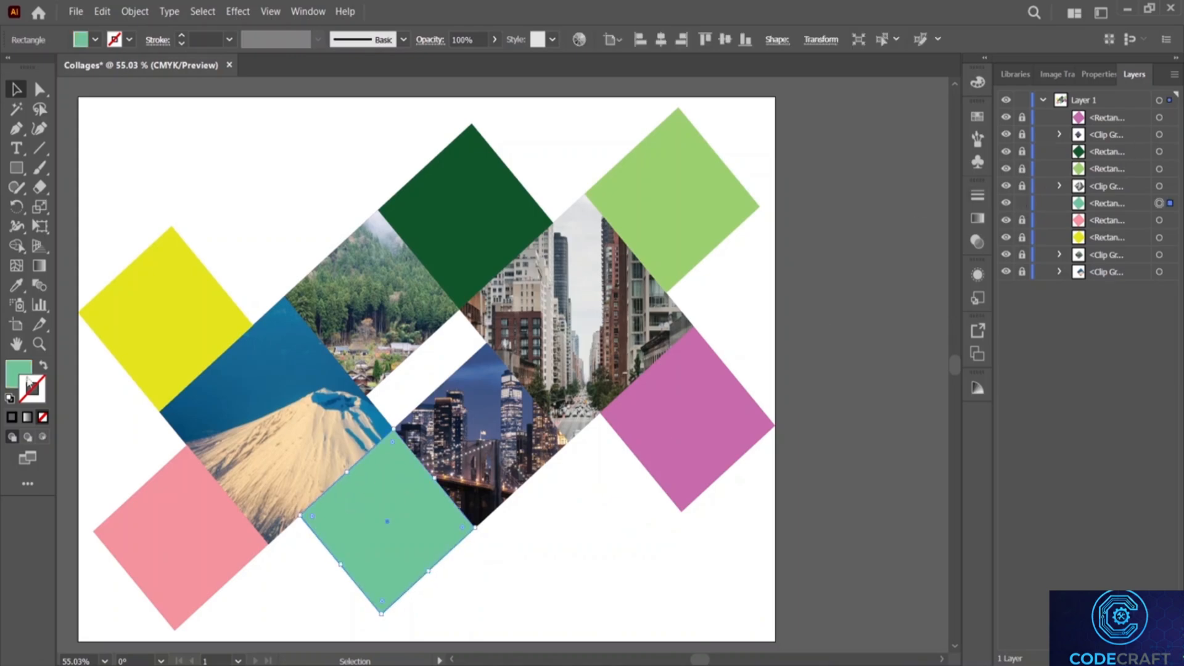
pyautogui.click(43, 439)
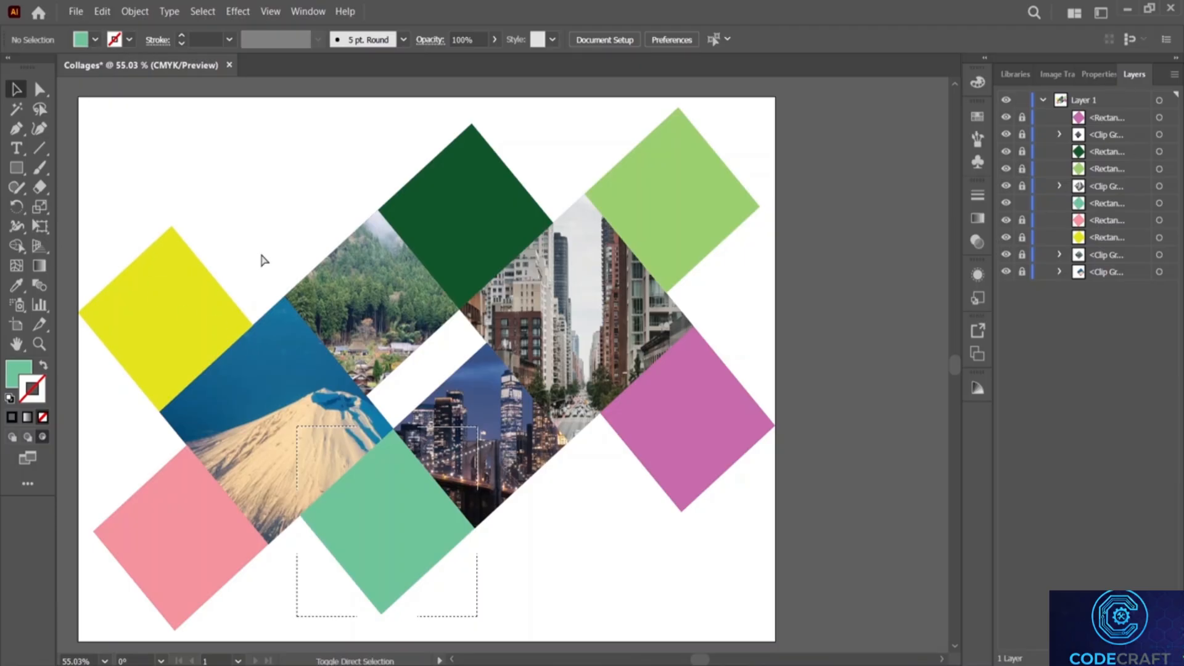
pyautogui.hotkey('shift', 'ctrl', 'p')
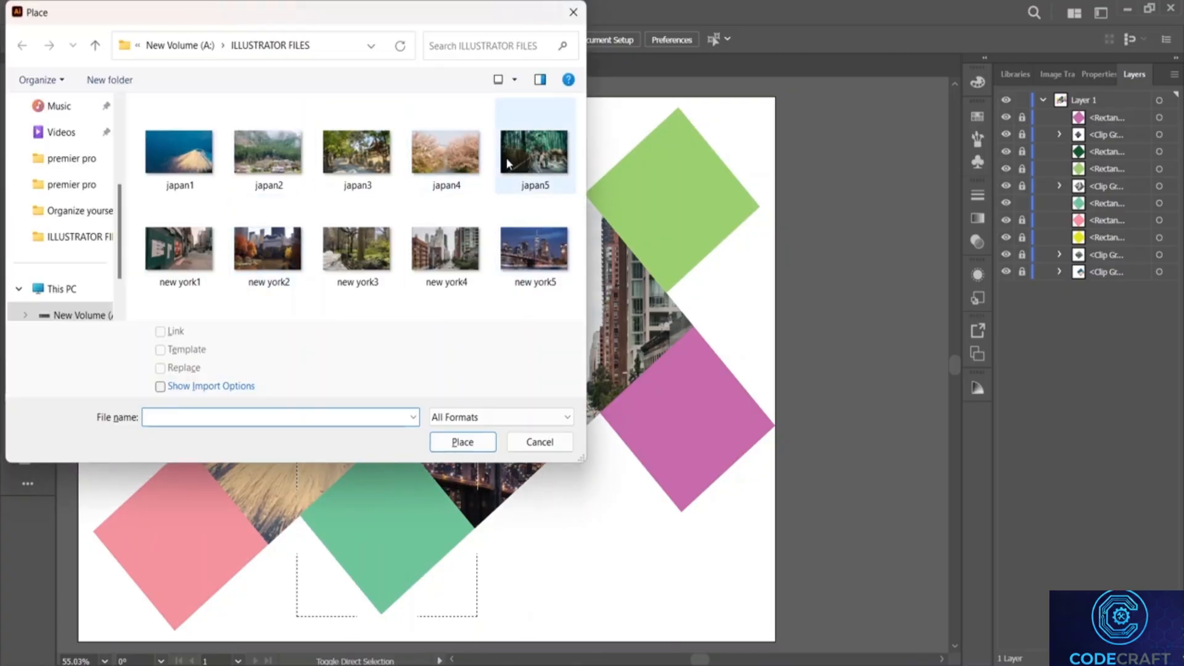
pyautogui.click(383, 168)
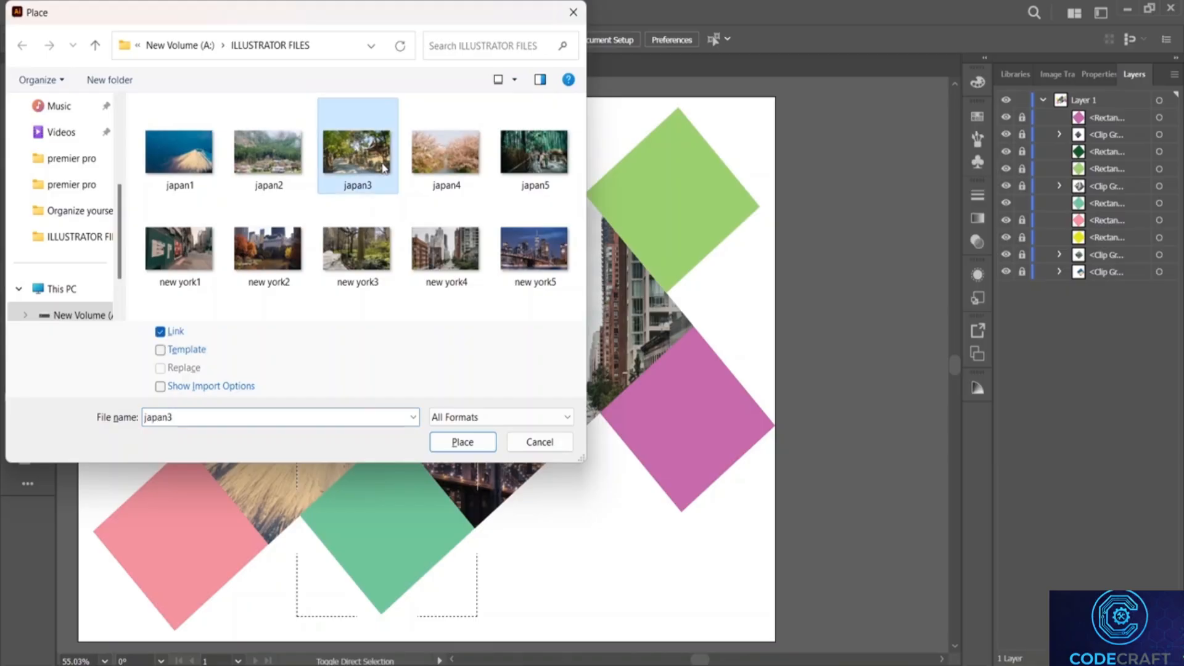
pyautogui.click(463, 441)
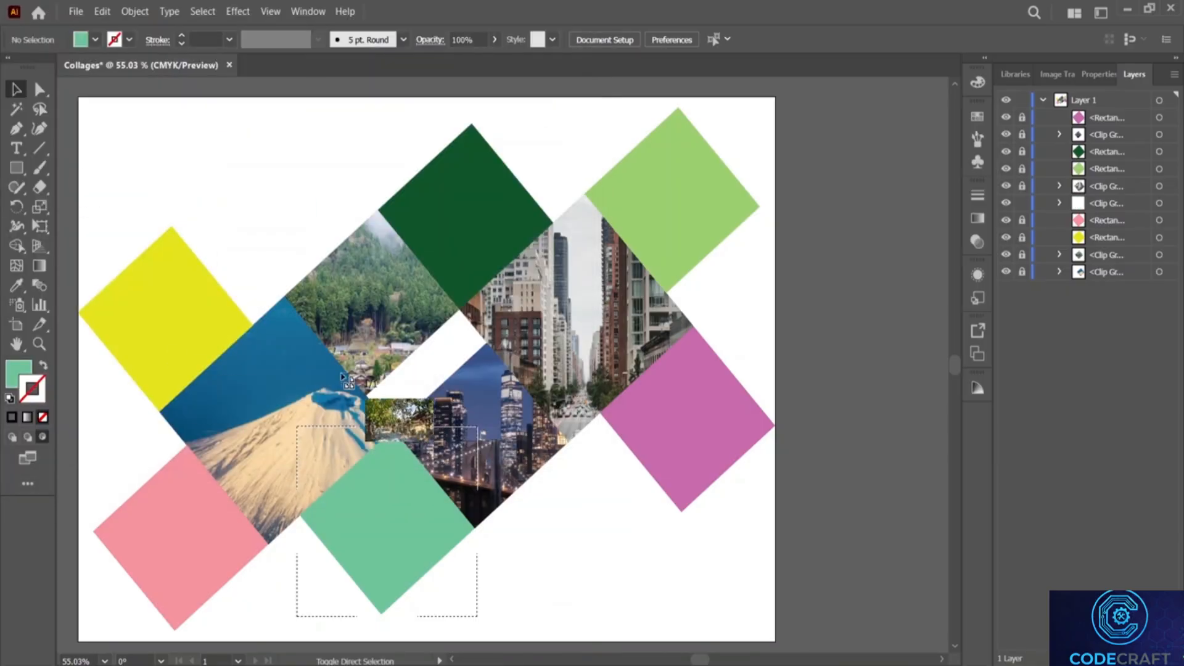
pyautogui.moveTo(258, 414); pyautogui.dragTo(589, 644)
# Step: Narrow and shift japan3 inside the teal green square so the trees and stone lanterns fill it, and select its clip group
pyautogui.moveTo(397, 534); pyautogui.dragTo(371, 530)
pyautogui.moveTo(559, 520); pyautogui.dragTo(533, 531)
pyautogui.moveTo(429, 520)
pyautogui.mouseDown()
pyautogui.moveTo(438, 524)
pyautogui.moveTo(415, 505)
pyautogui.mouseUp()
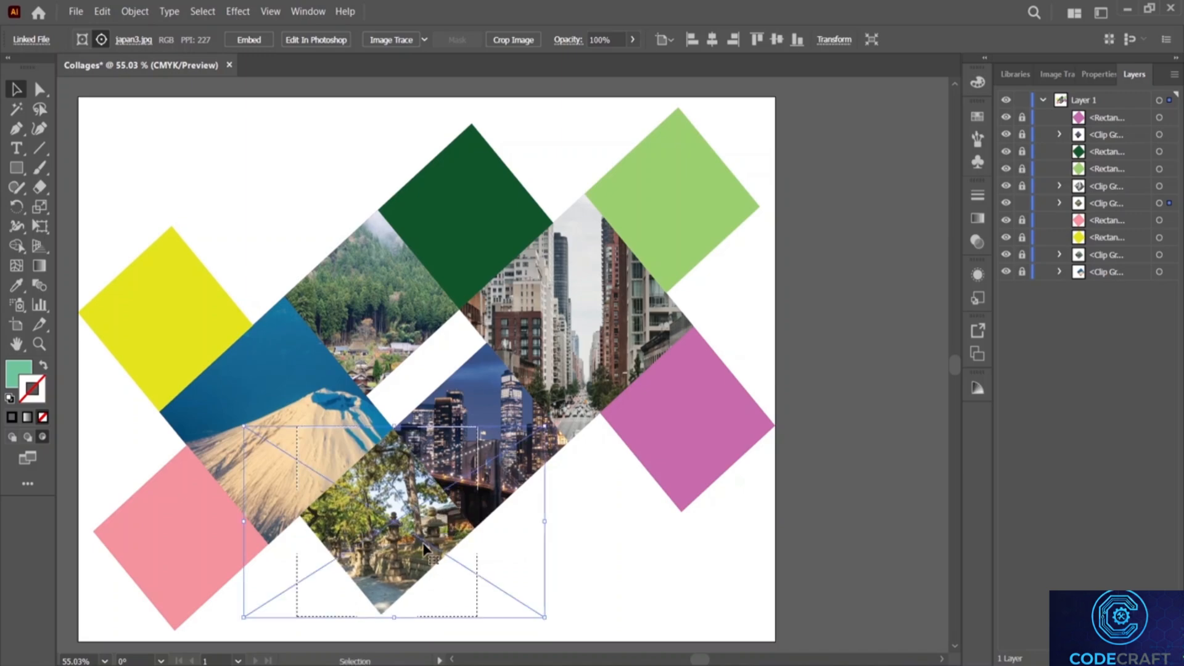
pyautogui.moveTo(544, 524); pyautogui.dragTo(523, 524)
pyautogui.moveTo(246, 525); pyautogui.dragTo(272, 524)
pyautogui.moveTo(394, 537); pyautogui.dragTo(465, 532)
pyautogui.moveTo(537, 522); pyautogui.dragTo(554, 521)
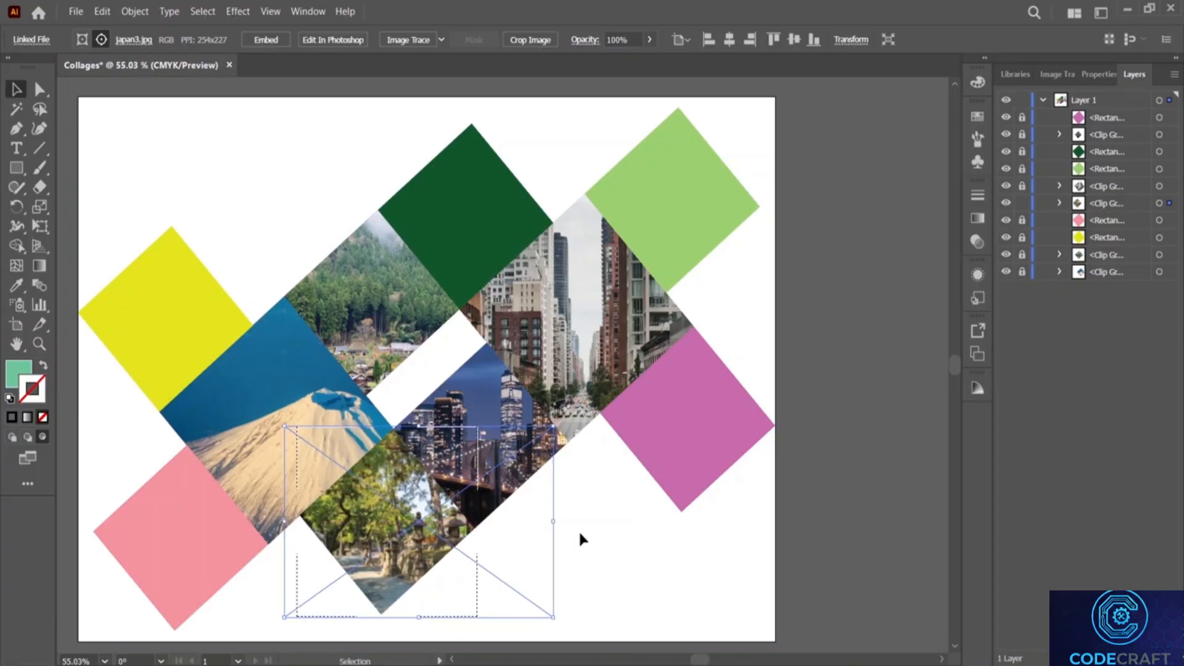
pyautogui.moveTo(285, 523); pyautogui.dragTo(272, 525)
pyautogui.click(644, 547)
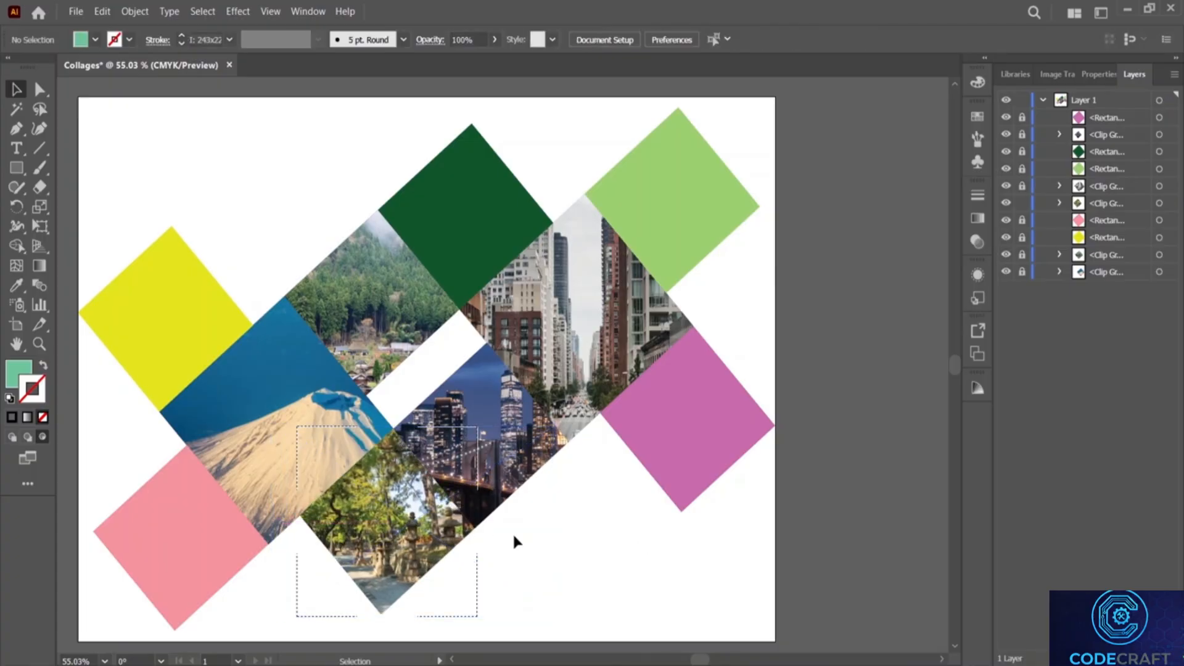
pyautogui.click(420, 525)
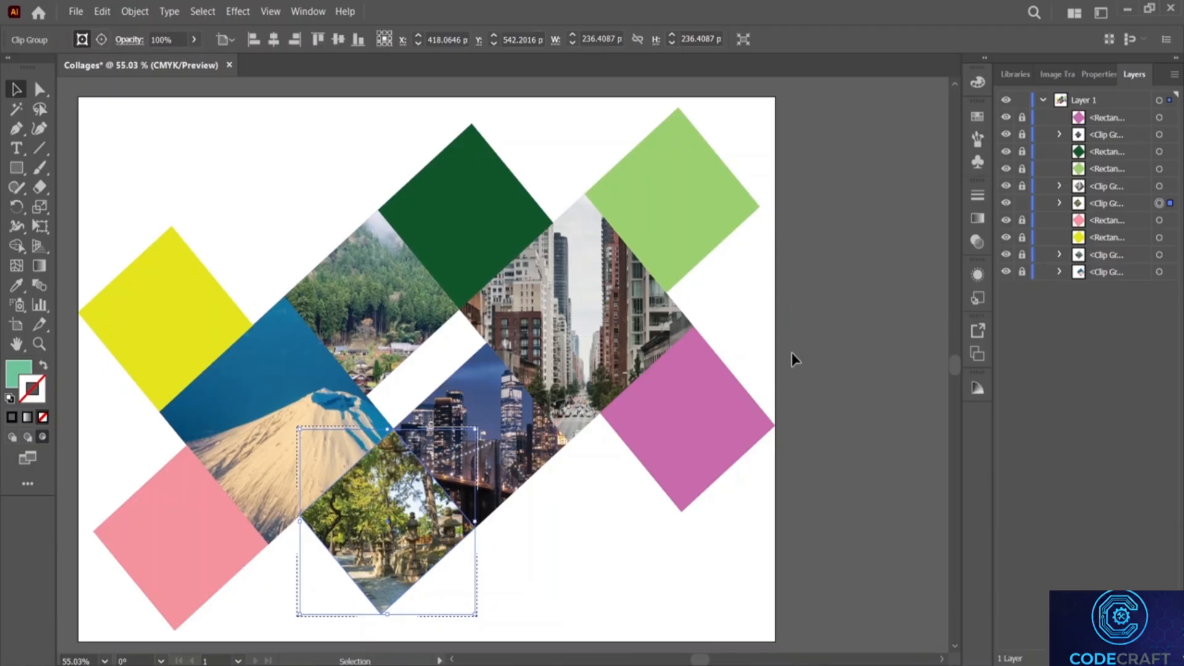
# Step: Lock the japan3 clip group and place japan4 as a linked image inside the pink square in Draw Inside mode, covering the whole square
pyautogui.click(1021, 203)
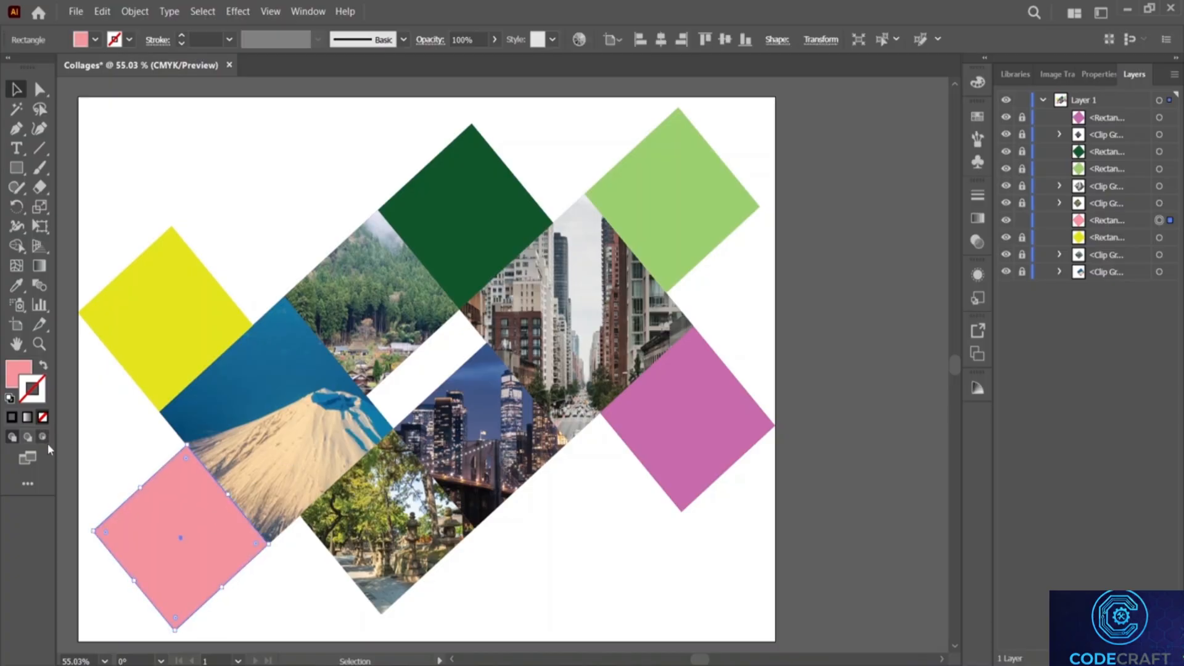
pyautogui.click(41, 436)
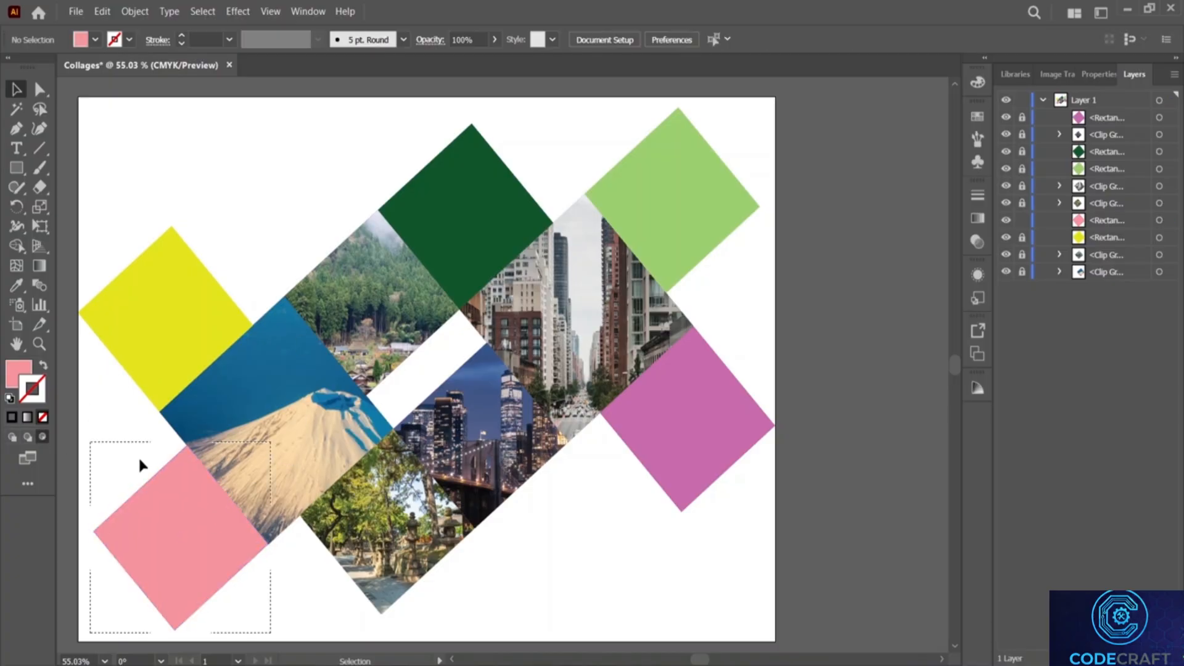
pyautogui.hotkey('ctrl', 'shift', 'p')
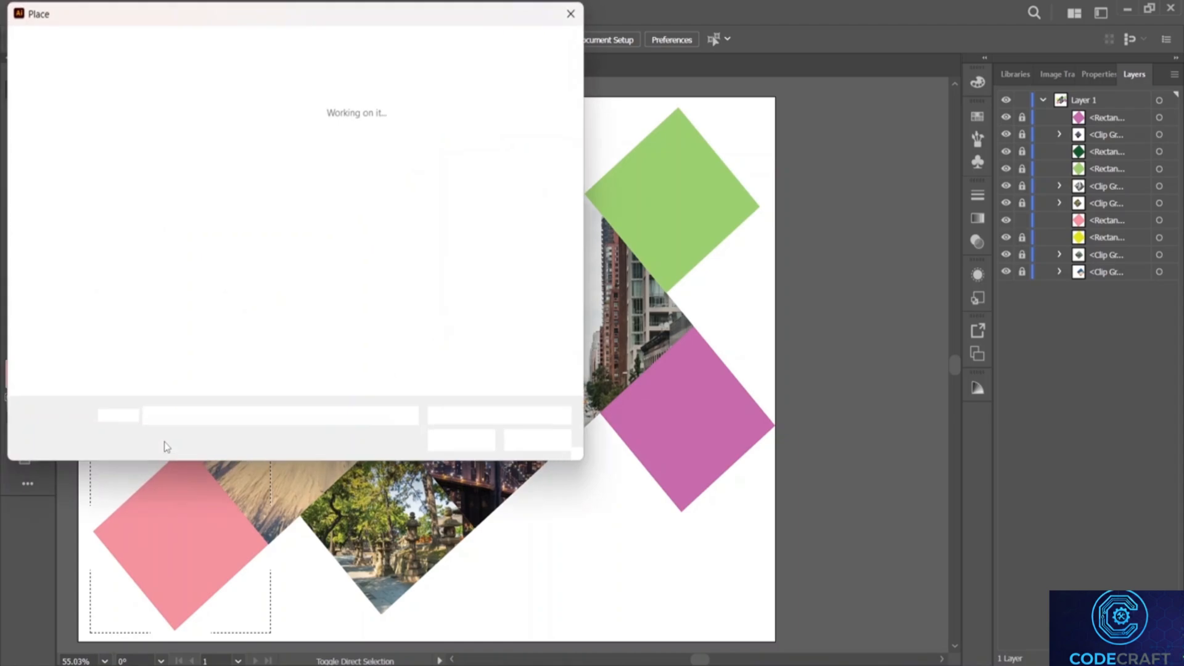
pyautogui.click(472, 164)
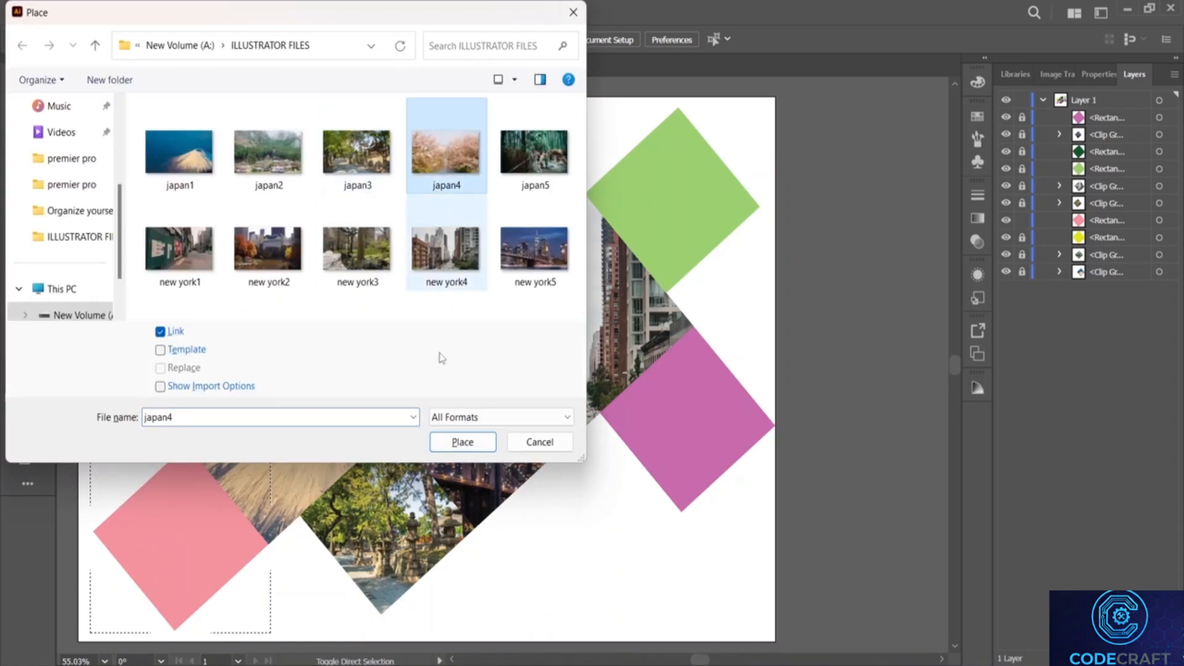
pyautogui.click(463, 442)
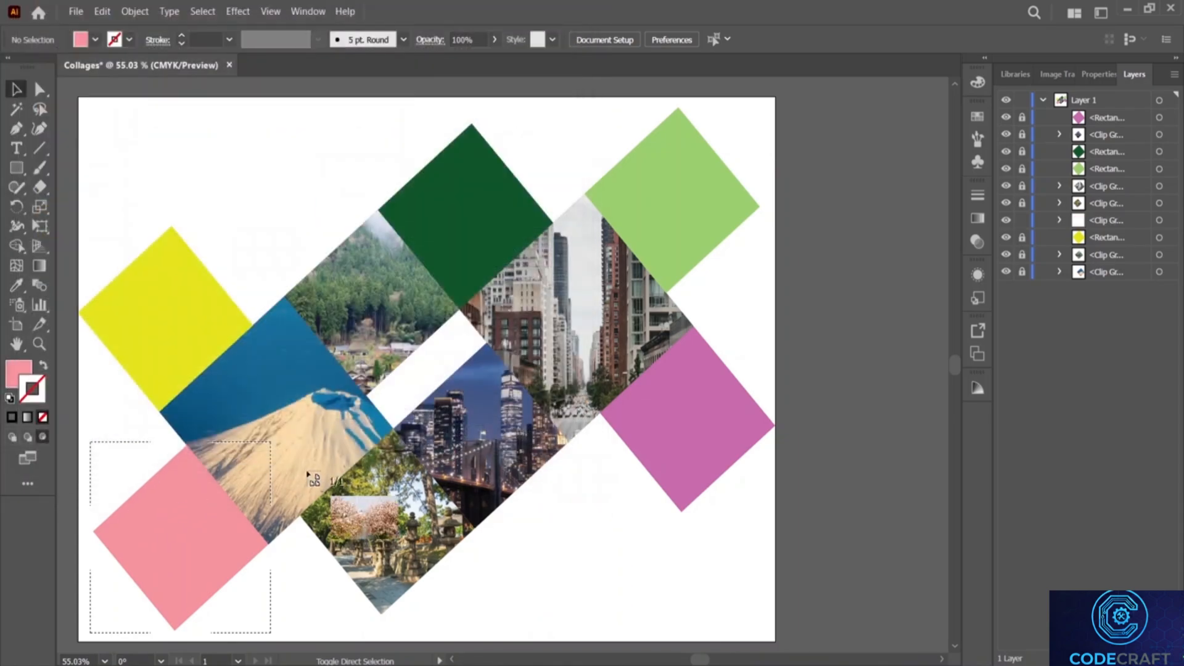
pyautogui.hscroll(-3, 315, 474)
pyautogui.scroll(-1, 312, 474)
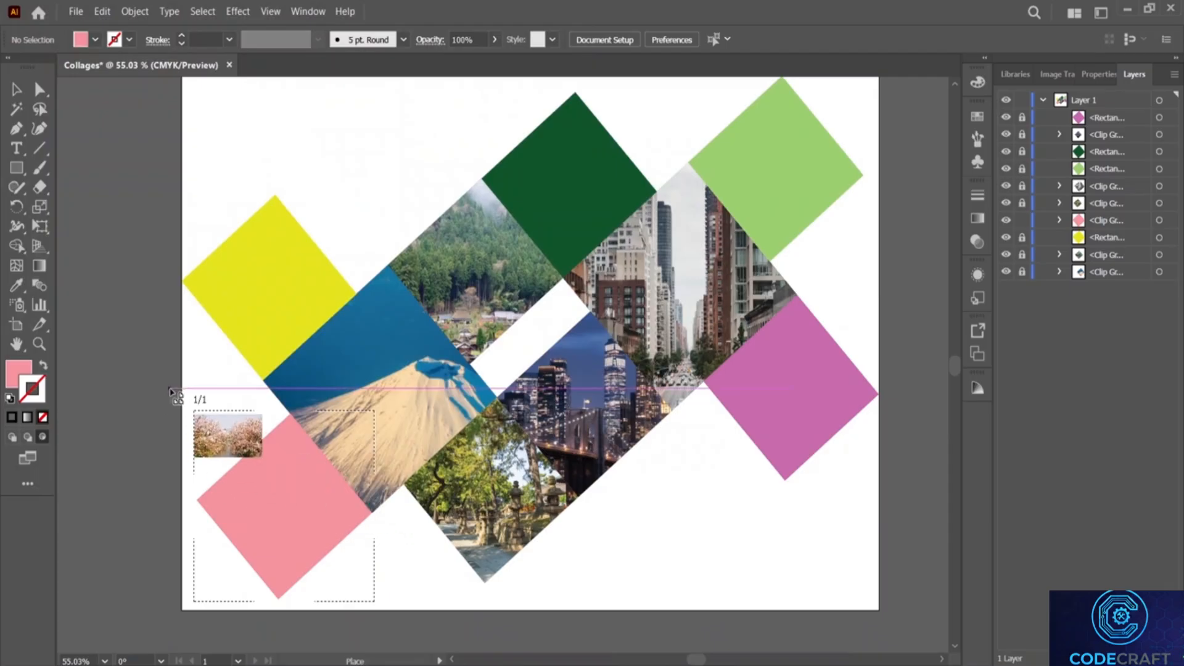
pyautogui.moveTo(169, 391); pyautogui.dragTo(503, 571)
# Step: Shift japan4 inside the pink square so the cherry blossoms fill it, and lock its clip group
pyautogui.moveTo(281, 449); pyautogui.dragTo(335, 436)
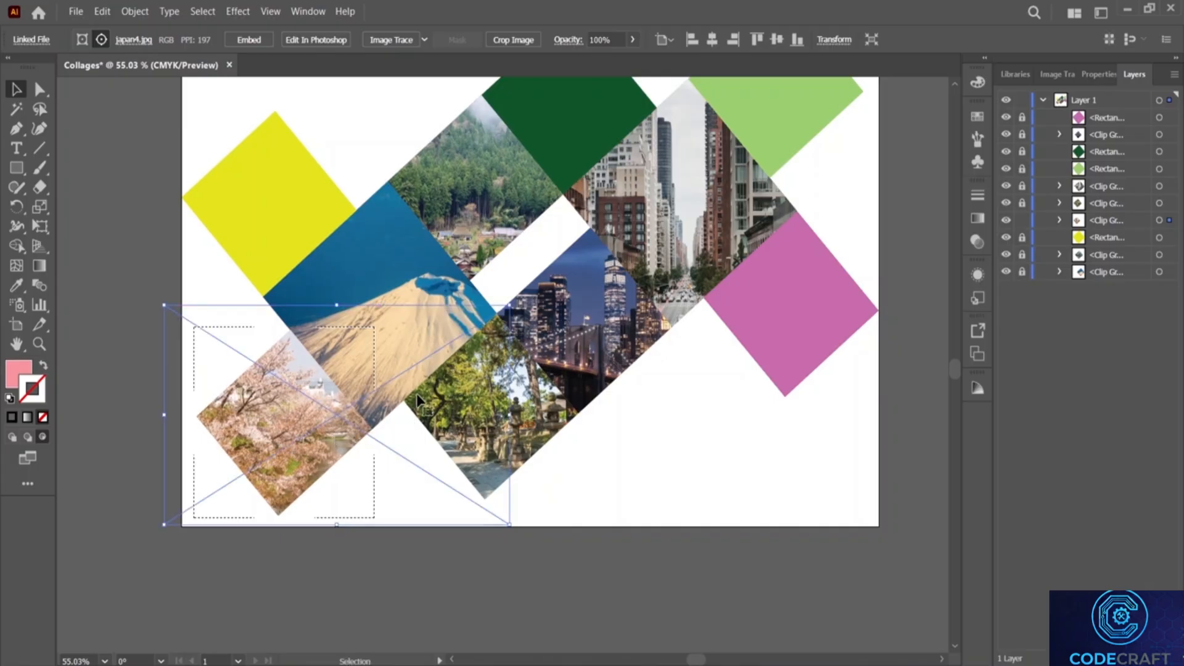
pyautogui.click(104, 372)
pyautogui.scroll(5, 184, 349)
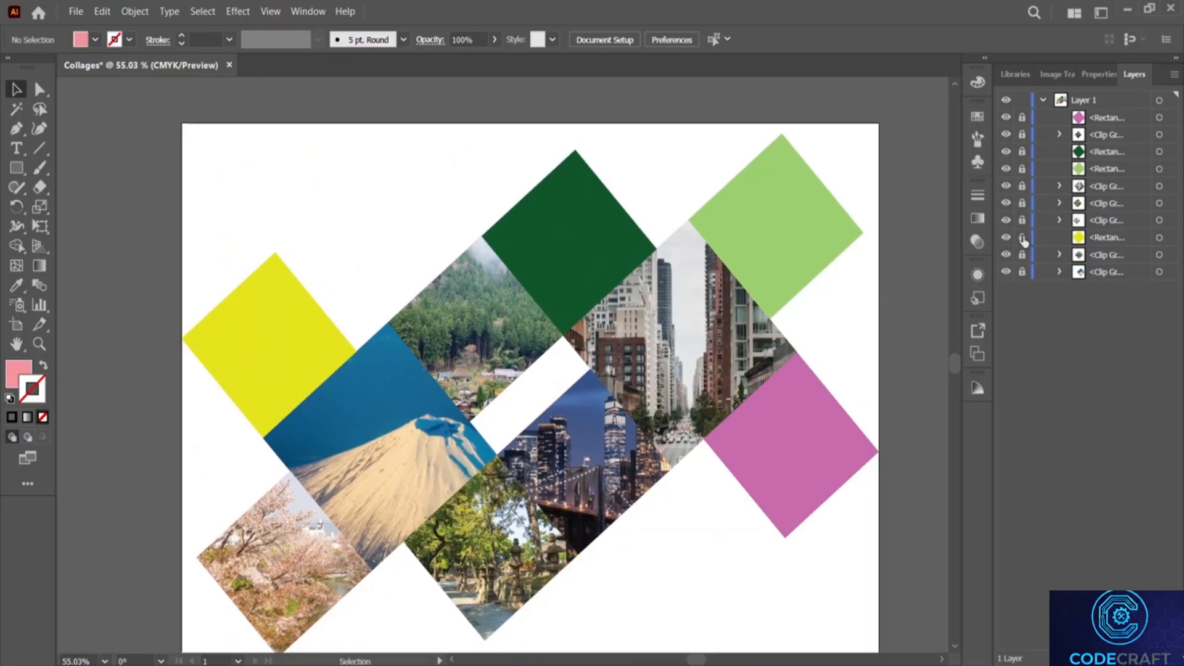
# Step: Place japan5 as a linked image inside the unlocked yellow square in Draw Inside mode, covering the whole square
pyautogui.click(261, 362)
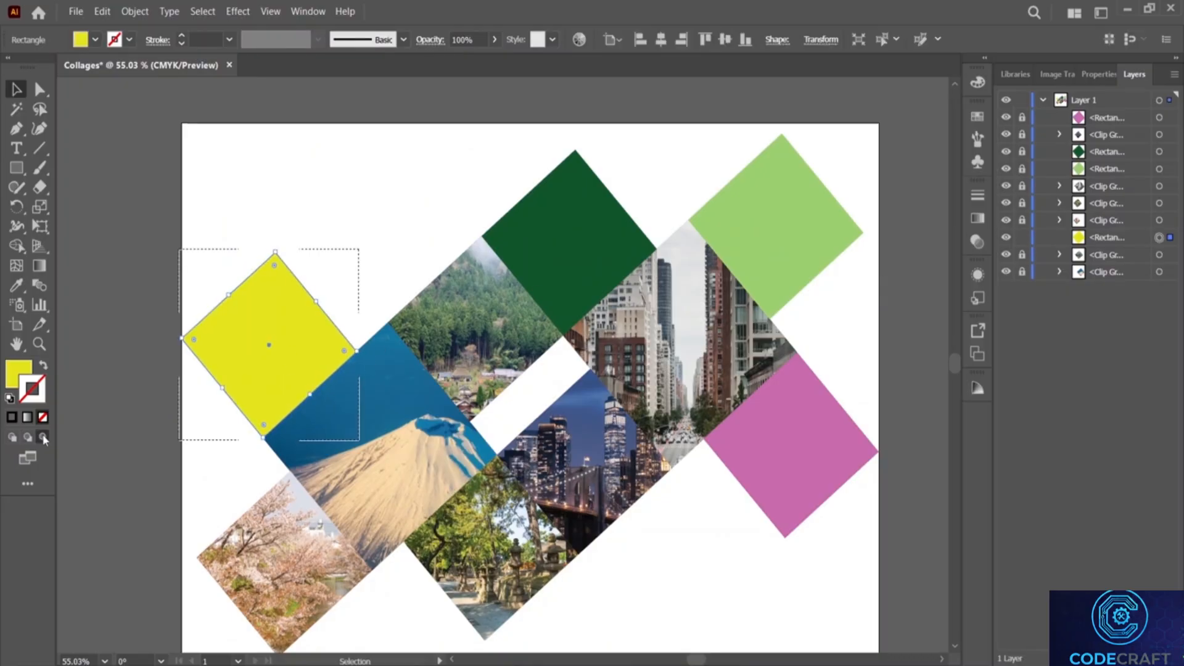
pyautogui.click(457, 281)
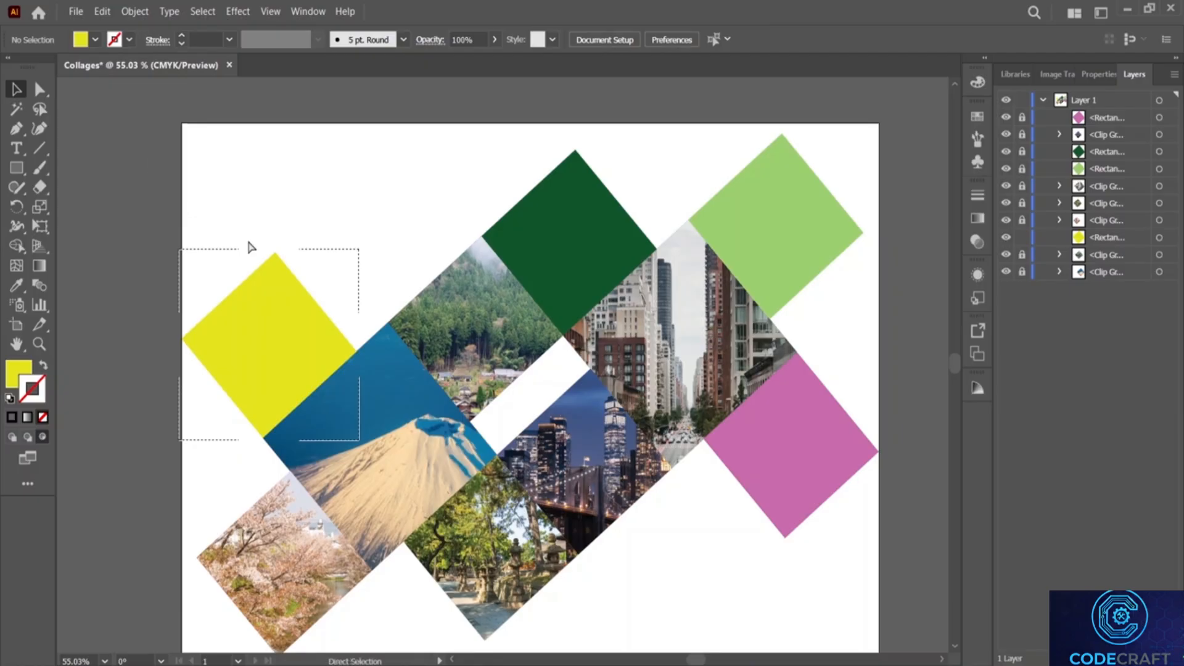
pyautogui.hotkey('ctrl', 'shift', 'p')
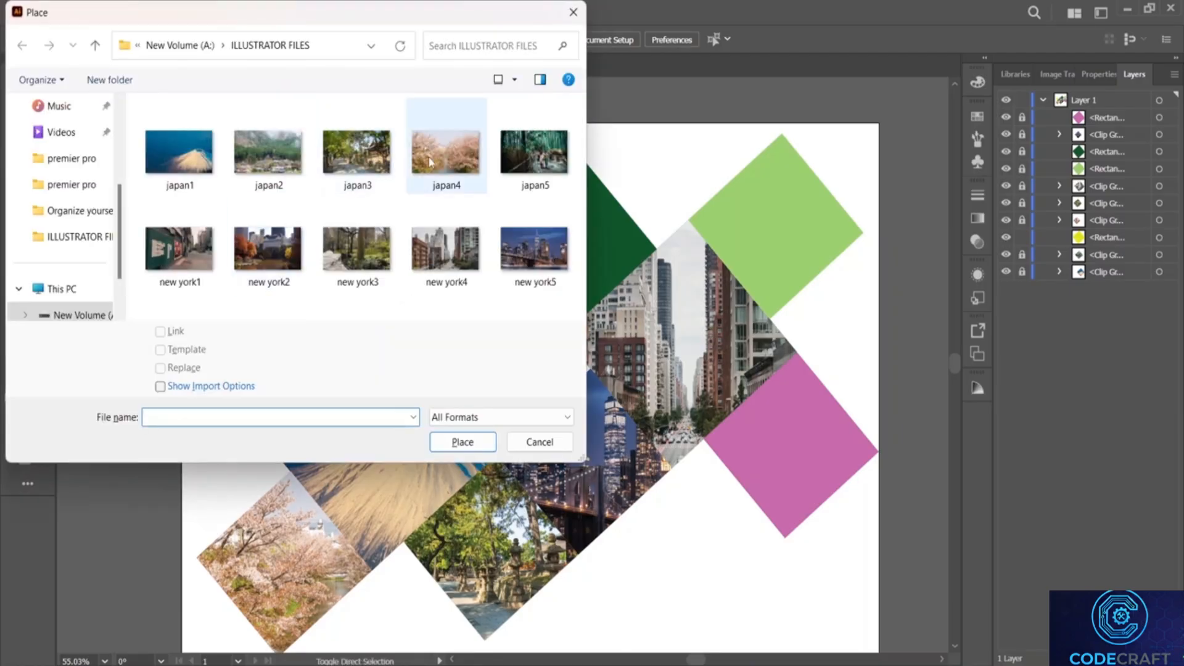
pyautogui.click(534, 154)
pyautogui.click(462, 442)
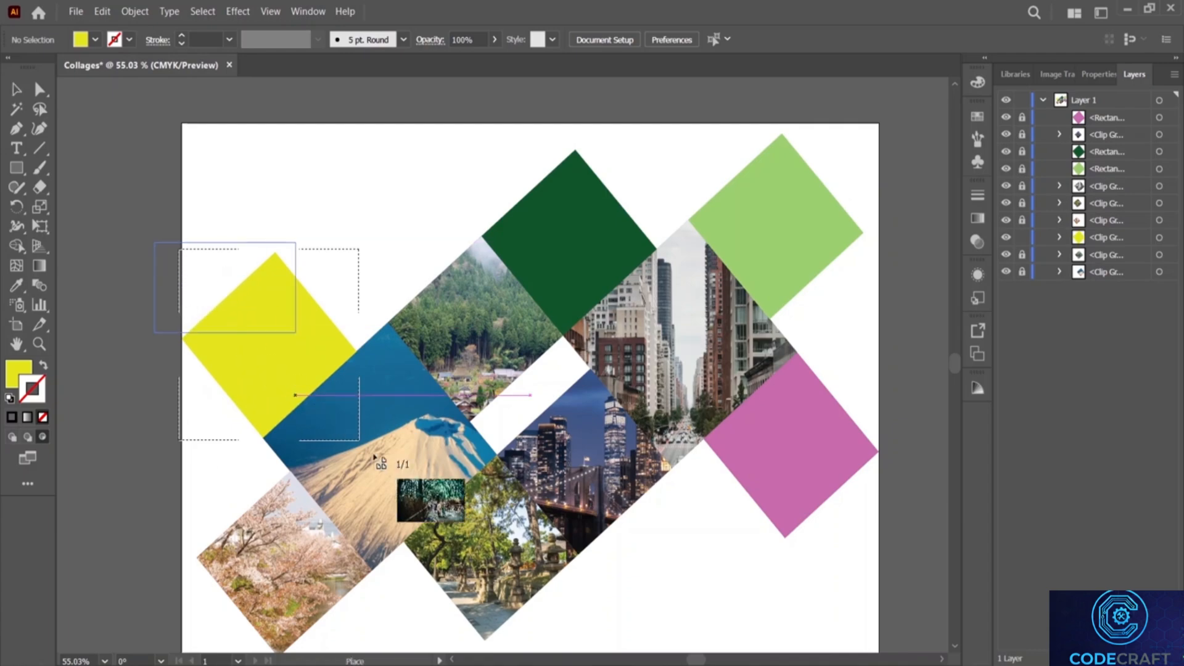
pyautogui.click(296, 343)
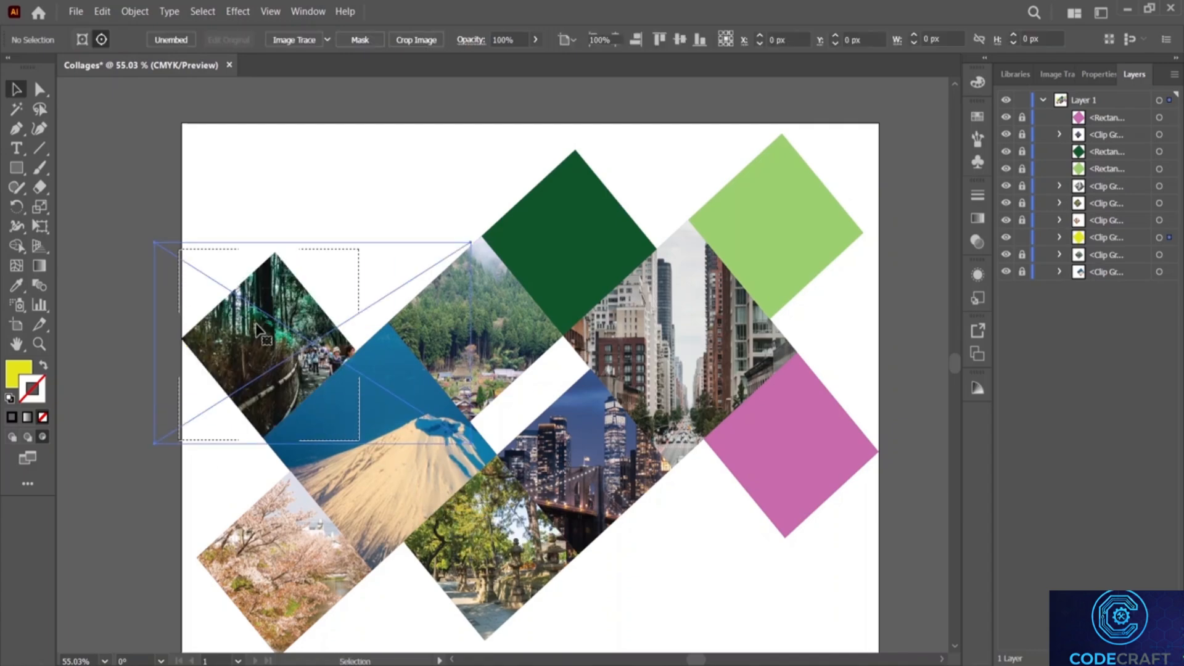
# Step: Shift and slightly enlarge japan5 so the bamboo and the people in kimonos fill the yellow square, and lock its clip group
pyautogui.moveTo(296, 342); pyautogui.dragTo(340, 356)
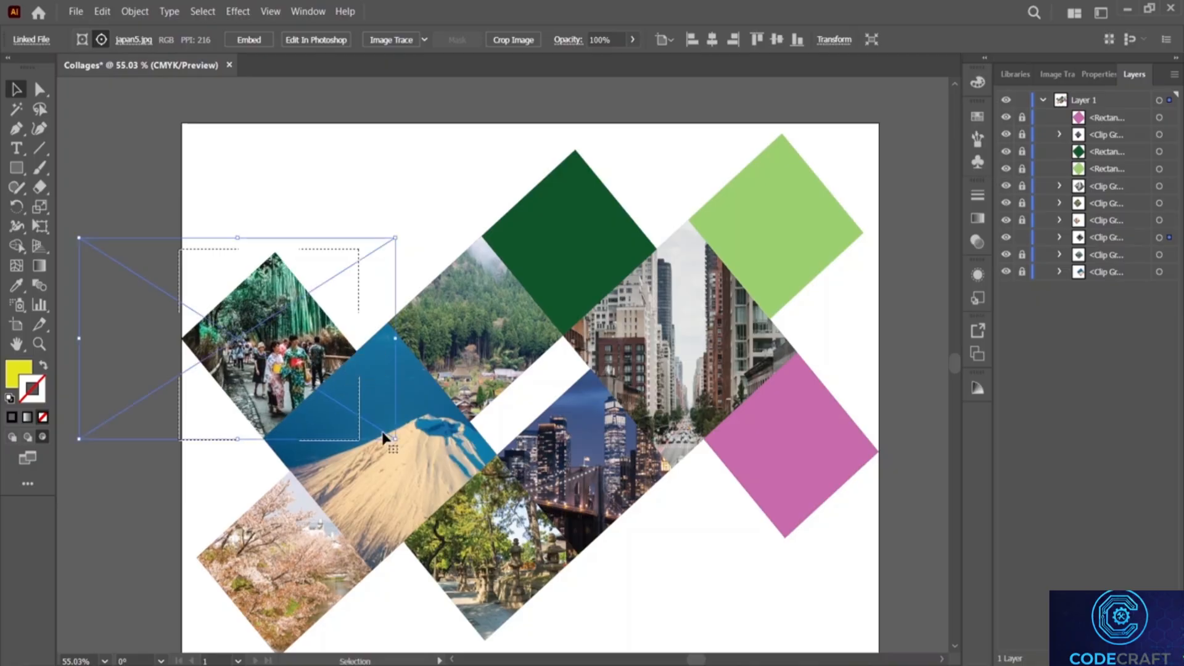
pyautogui.moveTo(395, 438); pyautogui.dragTo(397, 438)
pyautogui.moveTo(281, 371); pyautogui.dragTo(279, 367)
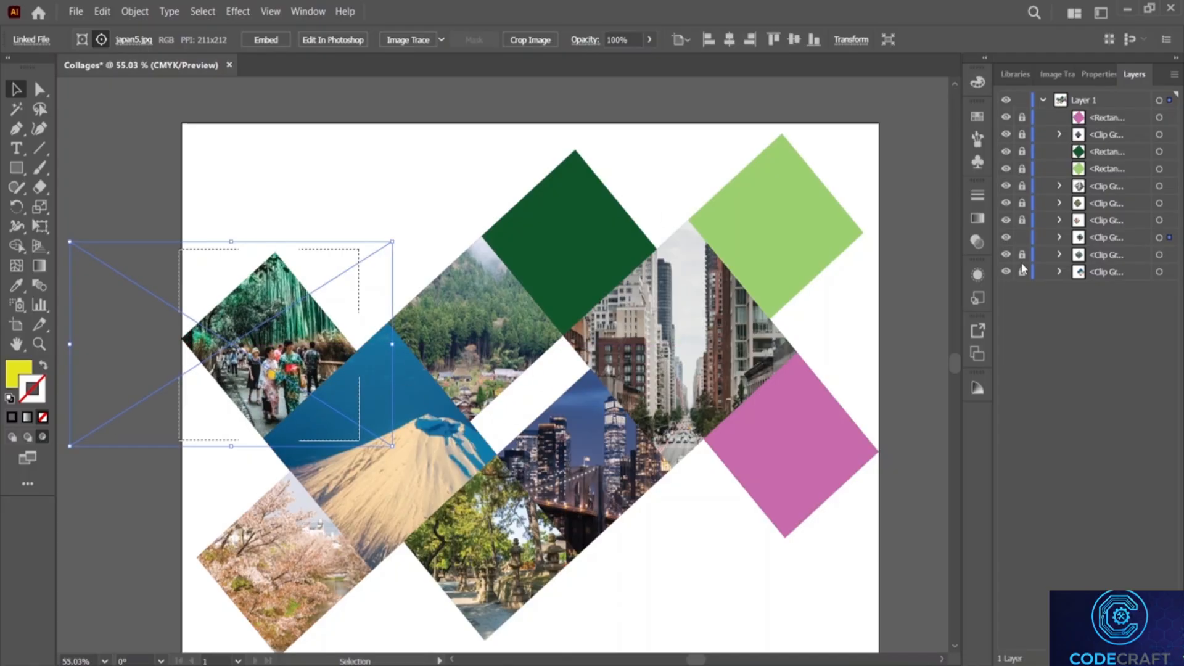
pyautogui.click(1022, 239)
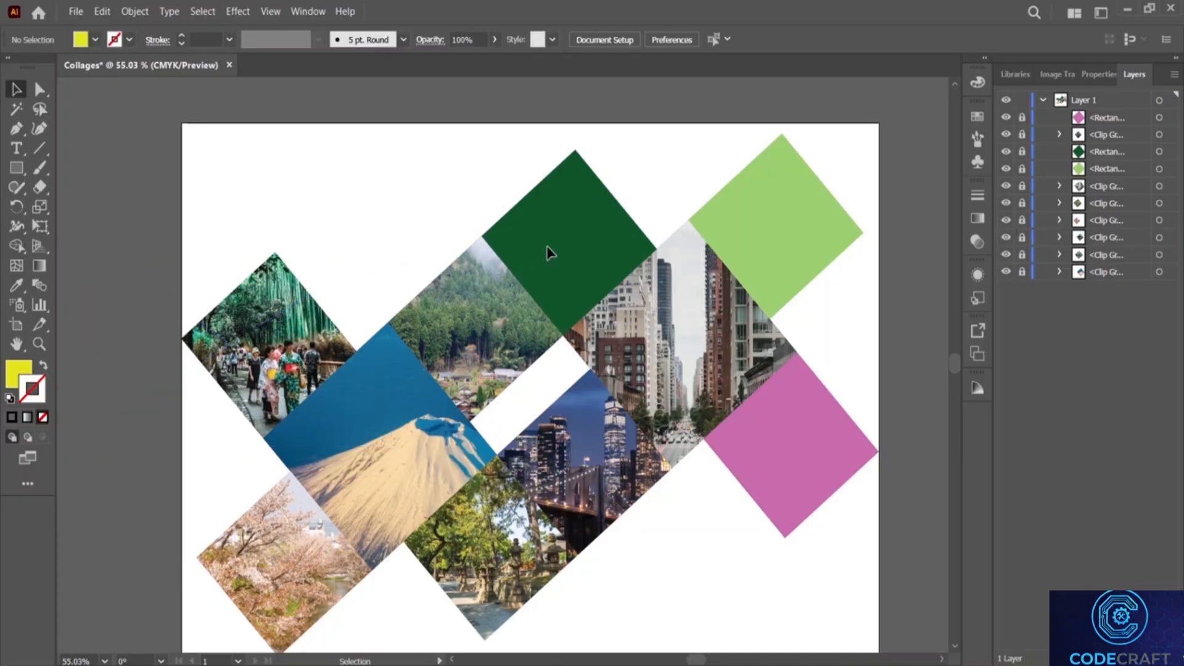
# Step: Unlock the dark green square and place new york3 inside it as a linked image in Draw Inside mode, covering the whole square
pyautogui.click(1008, 152)
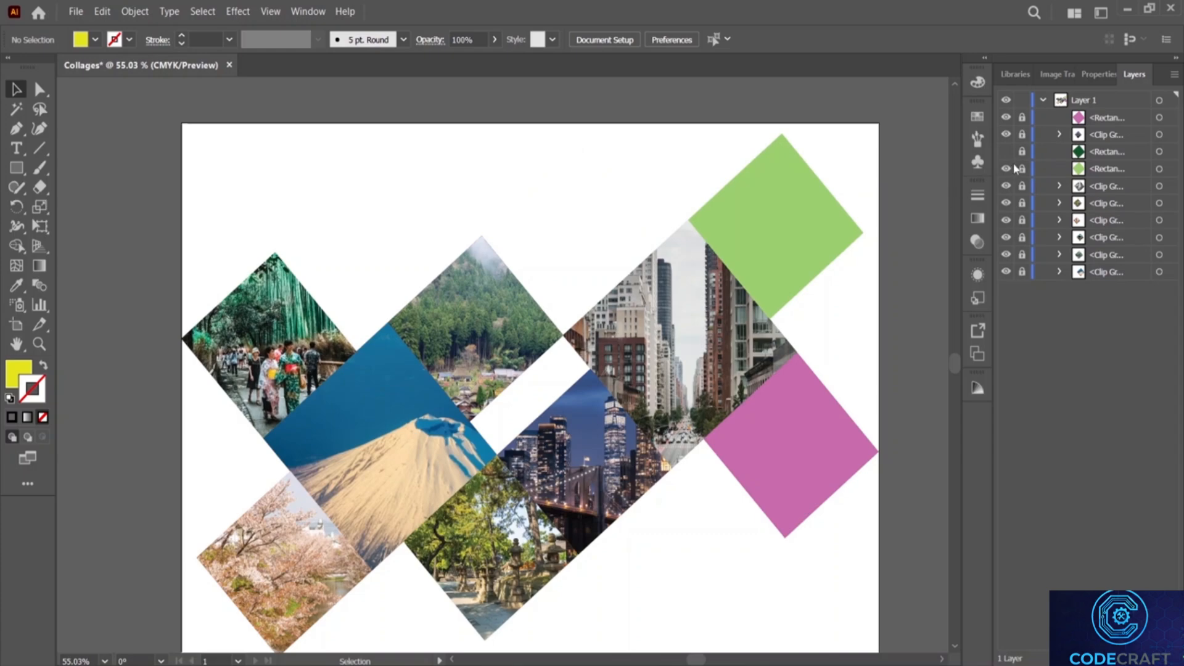
pyautogui.click(1008, 152)
pyautogui.click(1023, 152)
pyautogui.click(537, 271)
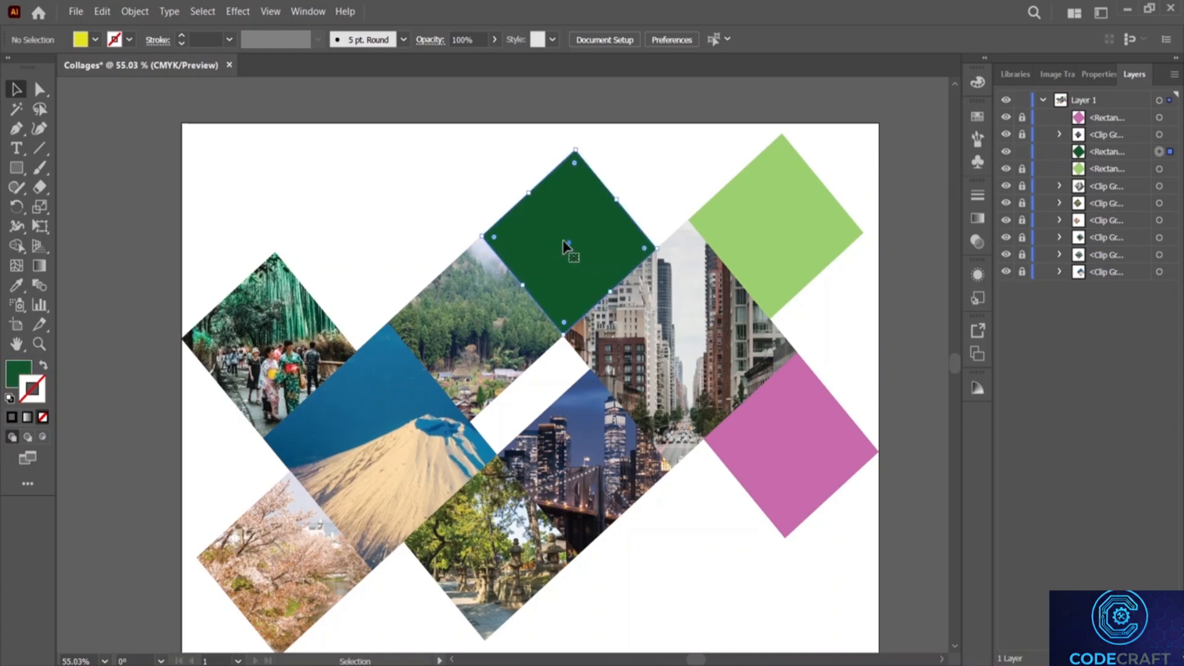
pyautogui.click(43, 437)
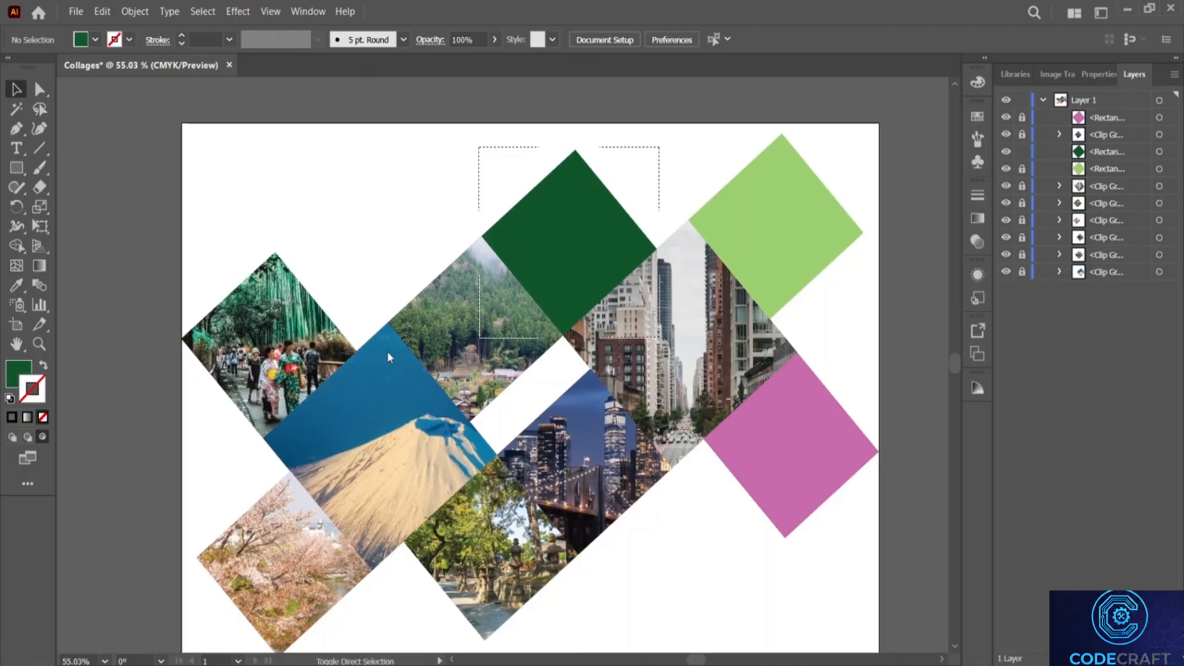
pyautogui.hotkey('ctrl', 'shift', 'p')
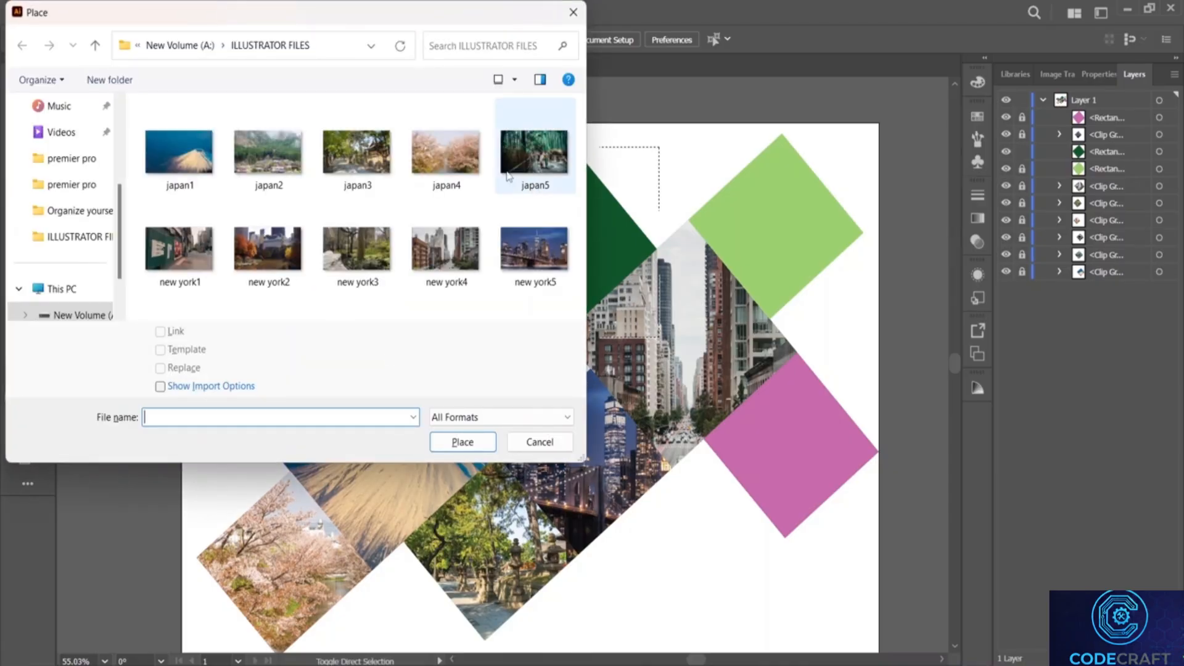
pyautogui.click(374, 247)
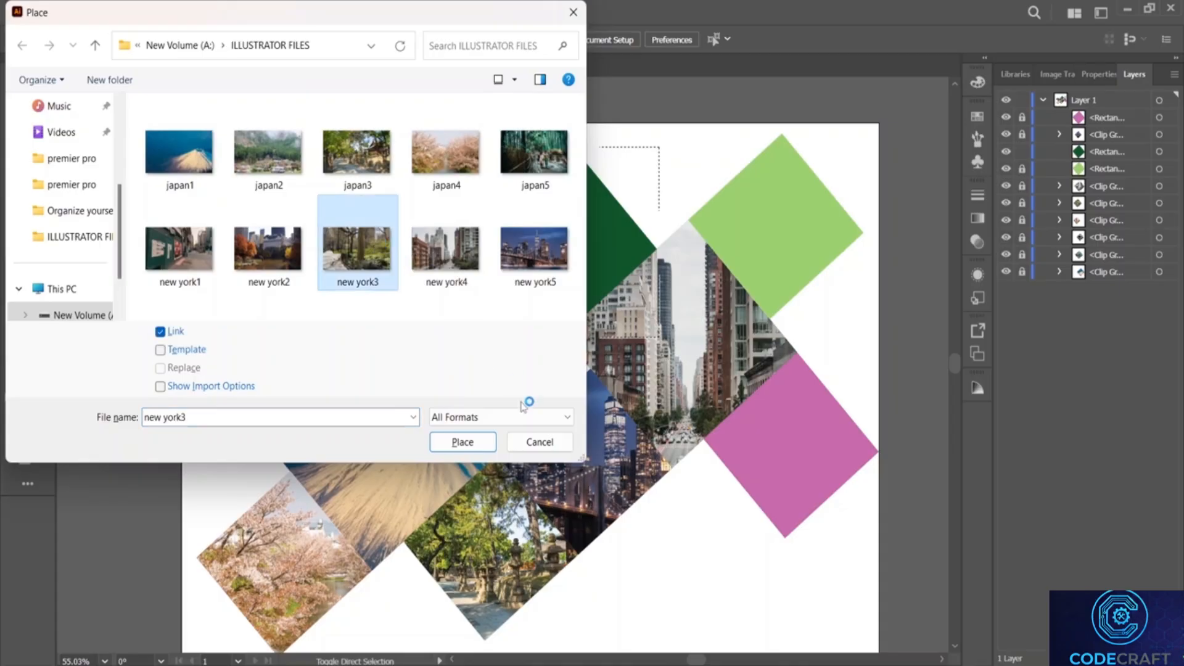
pyautogui.click(458, 443)
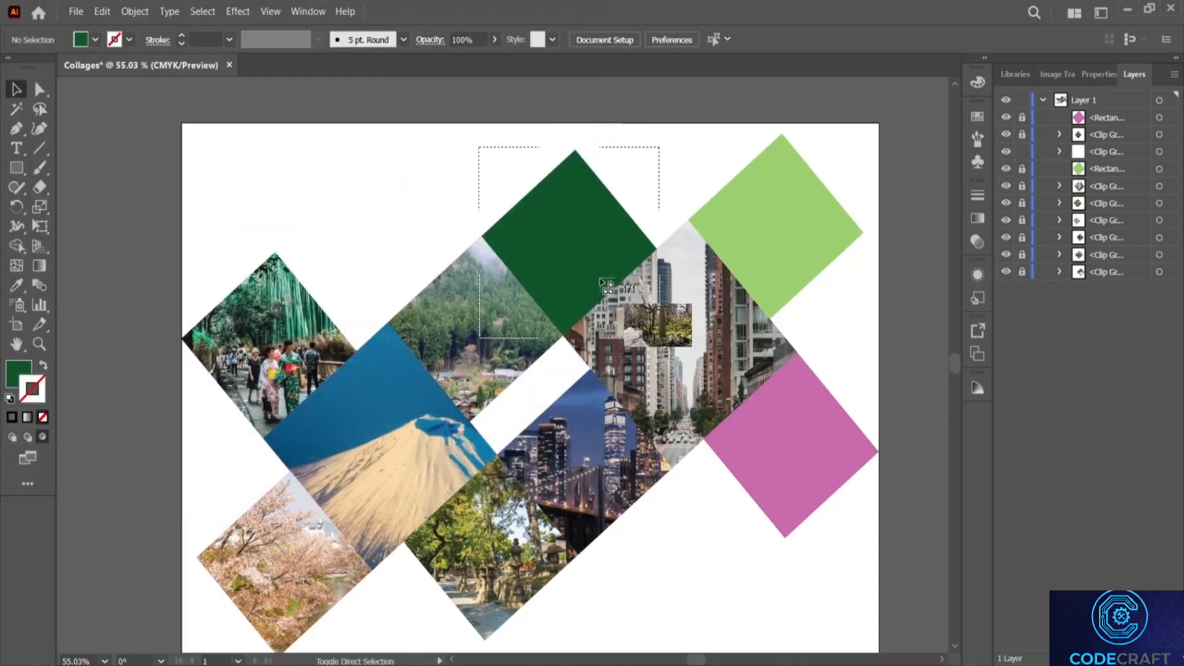
pyautogui.moveTo(437, 135); pyautogui.dragTo(767, 345)
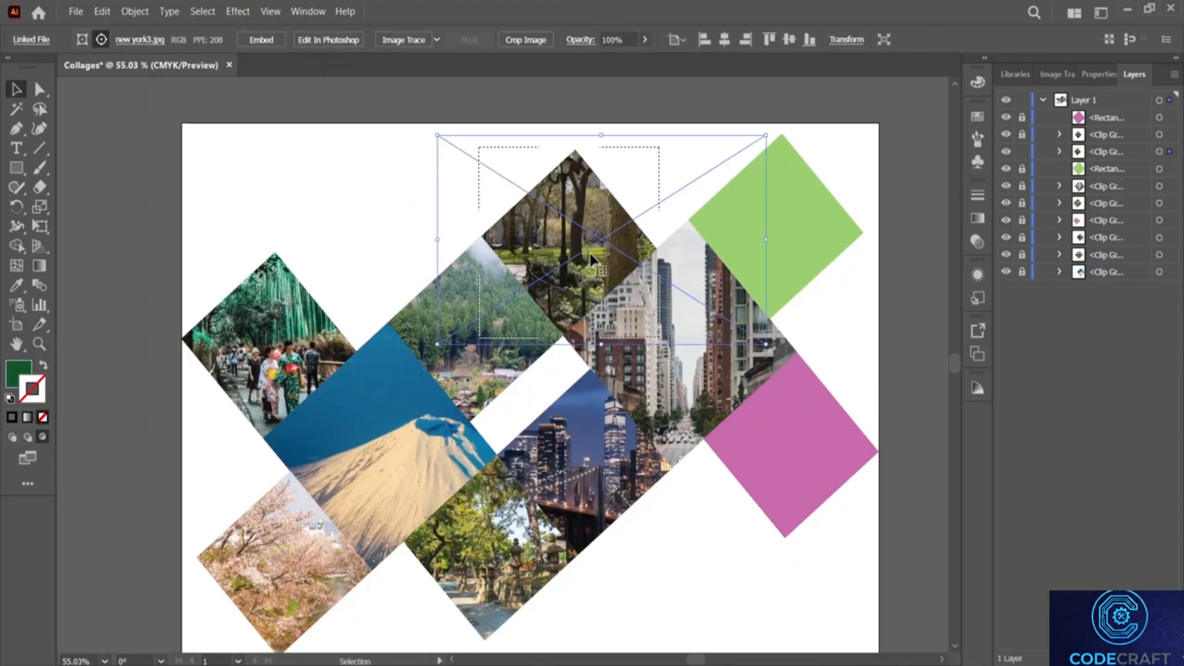
# Step: Narrow and shift new york3 inside the dark green square so the park trees fill it, and lock its clip group
pyautogui.moveTo(586, 253)
pyautogui.mouseDown()
pyautogui.moveTo(628, 236)
pyautogui.moveTo(616, 246)
pyautogui.moveTo(623, 238)
pyautogui.moveTo(587, 233)
pyautogui.moveTo(616, 224)
pyautogui.moveTo(591, 236)
pyautogui.moveTo(584, 223)
pyautogui.moveTo(585, 249)
pyautogui.mouseUp()
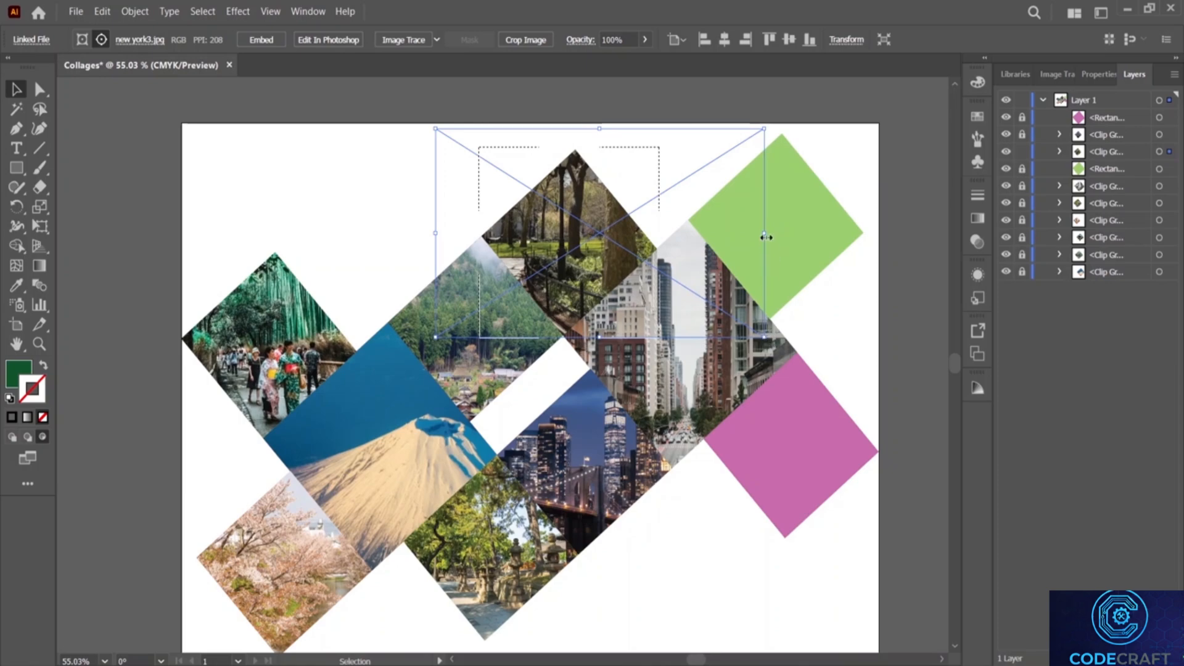
pyautogui.moveTo(765, 237); pyautogui.dragTo(733, 234)
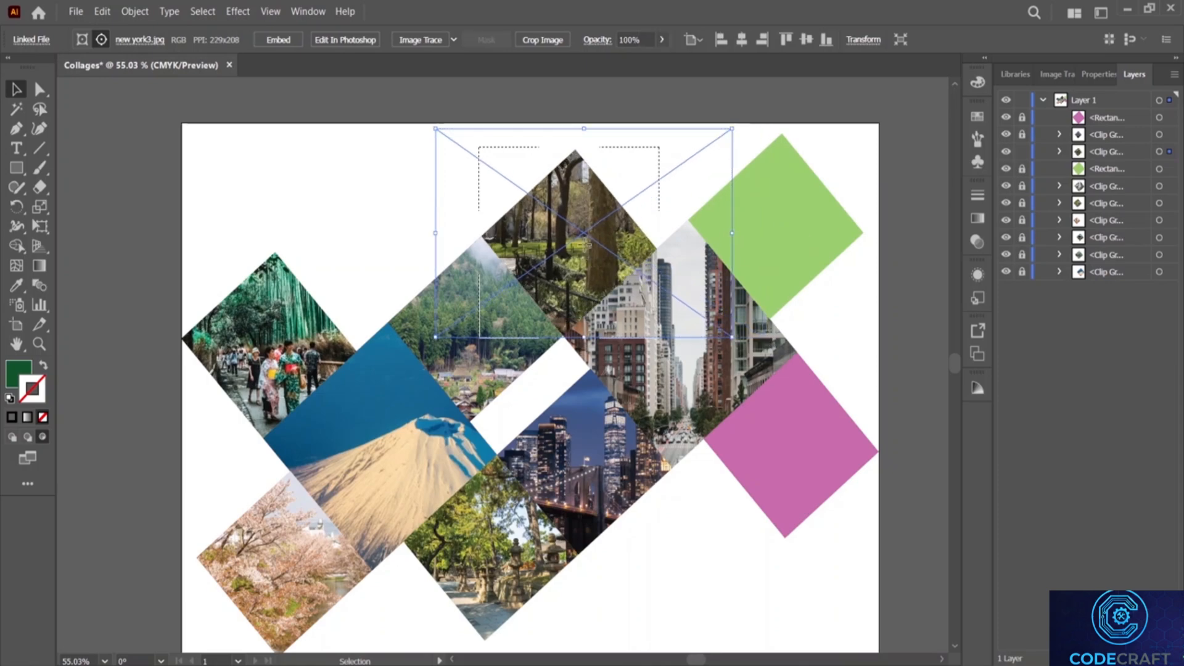
pyautogui.moveTo(615, 252); pyautogui.dragTo(573, 268)
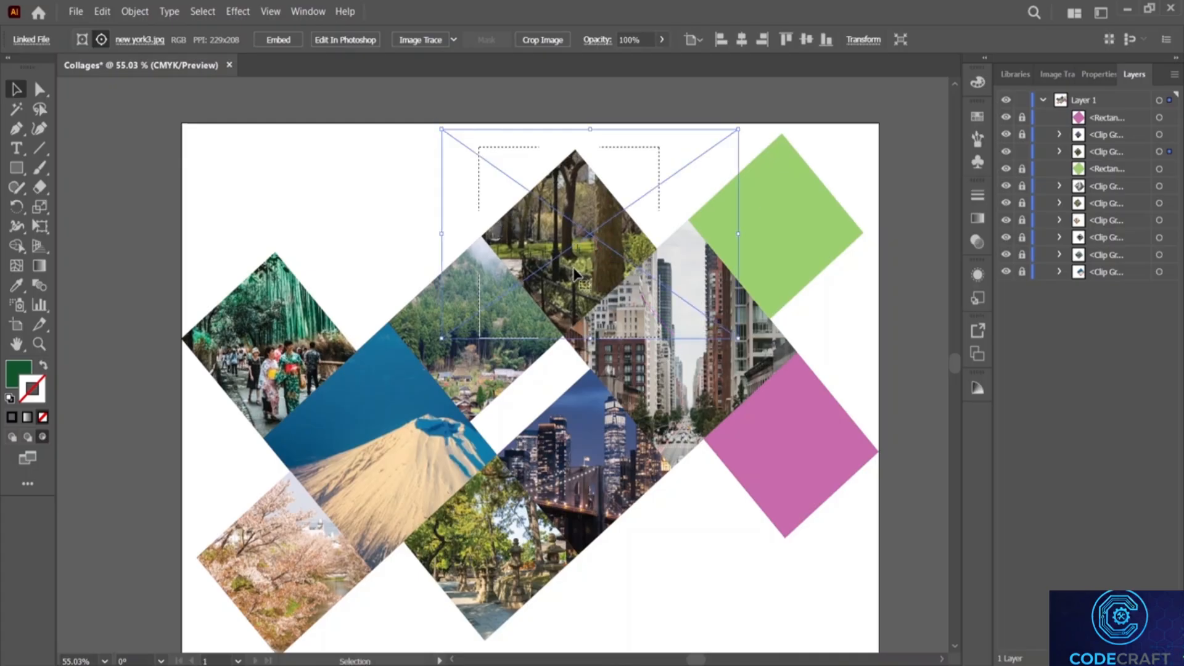
pyautogui.click(1023, 152)
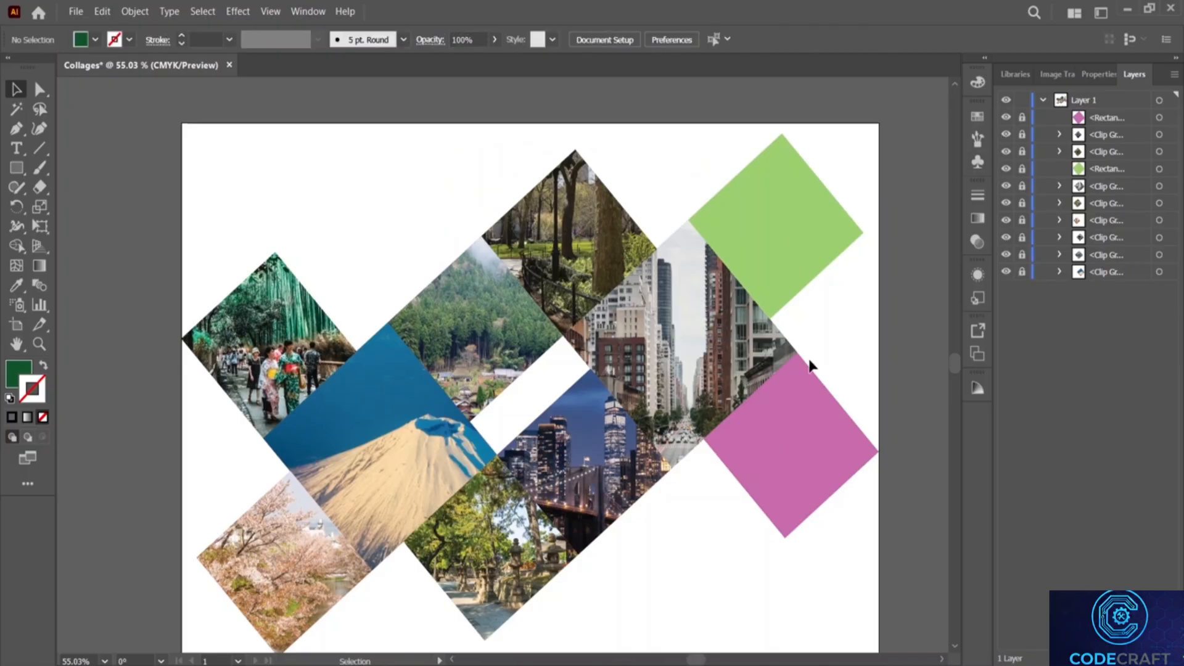
# Step: Unlock the light green square and place new york2 inside it as a linked image in Draw Inside mode, covering the whole square
pyautogui.click(1022, 169)
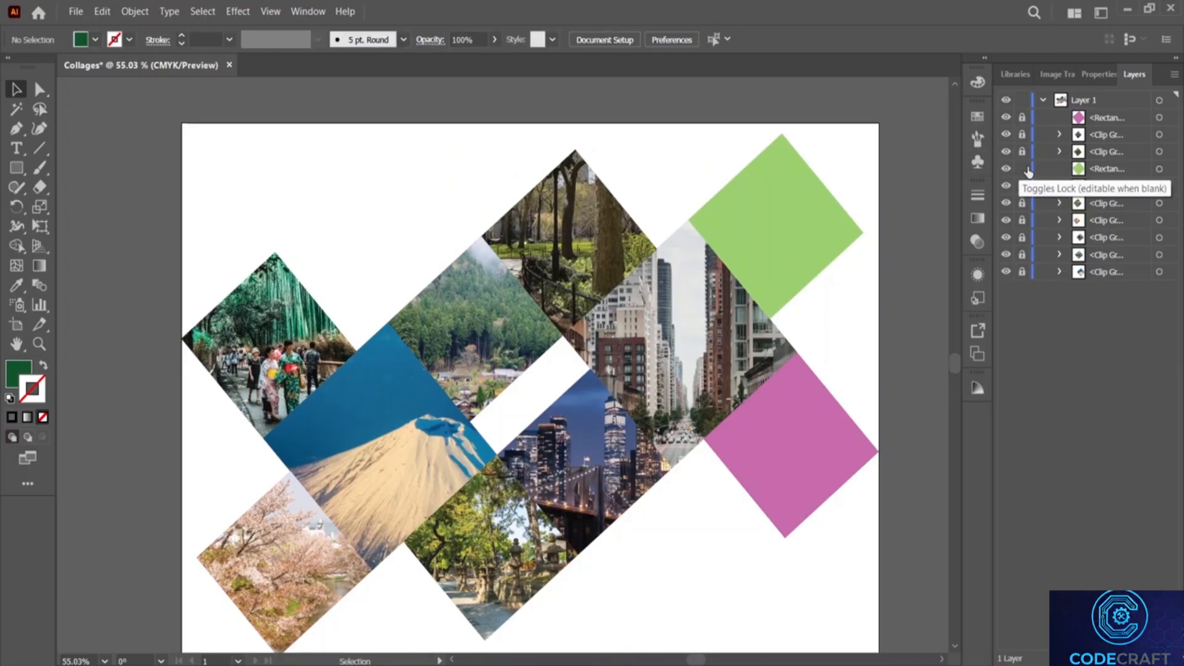
pyautogui.click(779, 250)
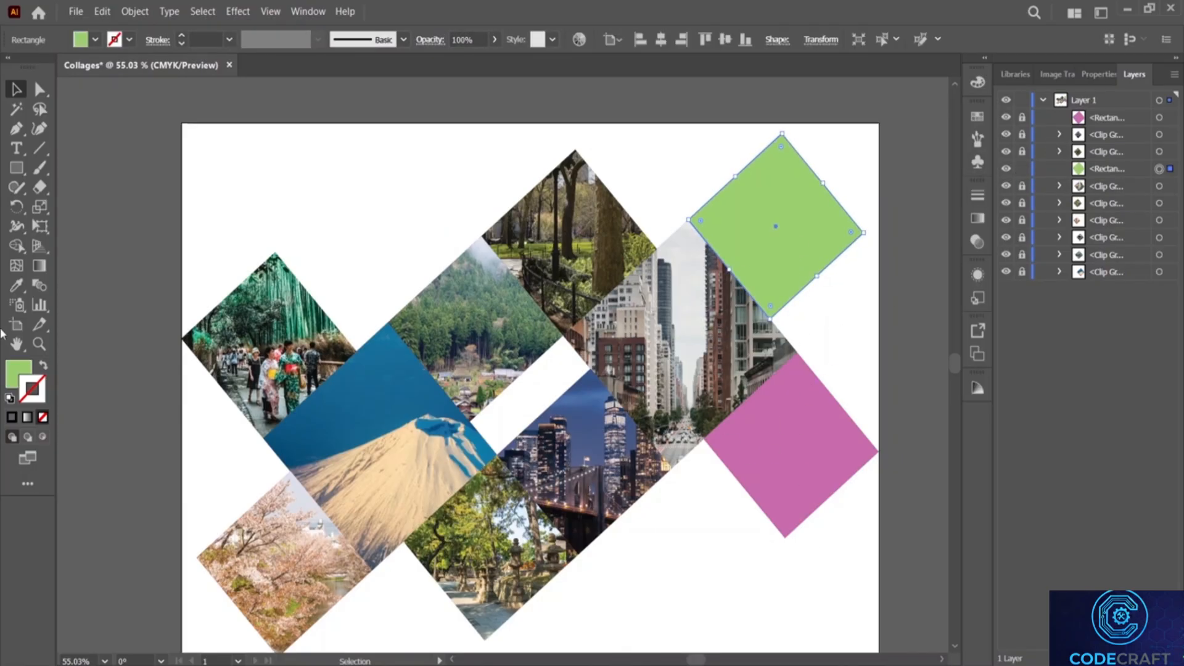
pyautogui.click(43, 437)
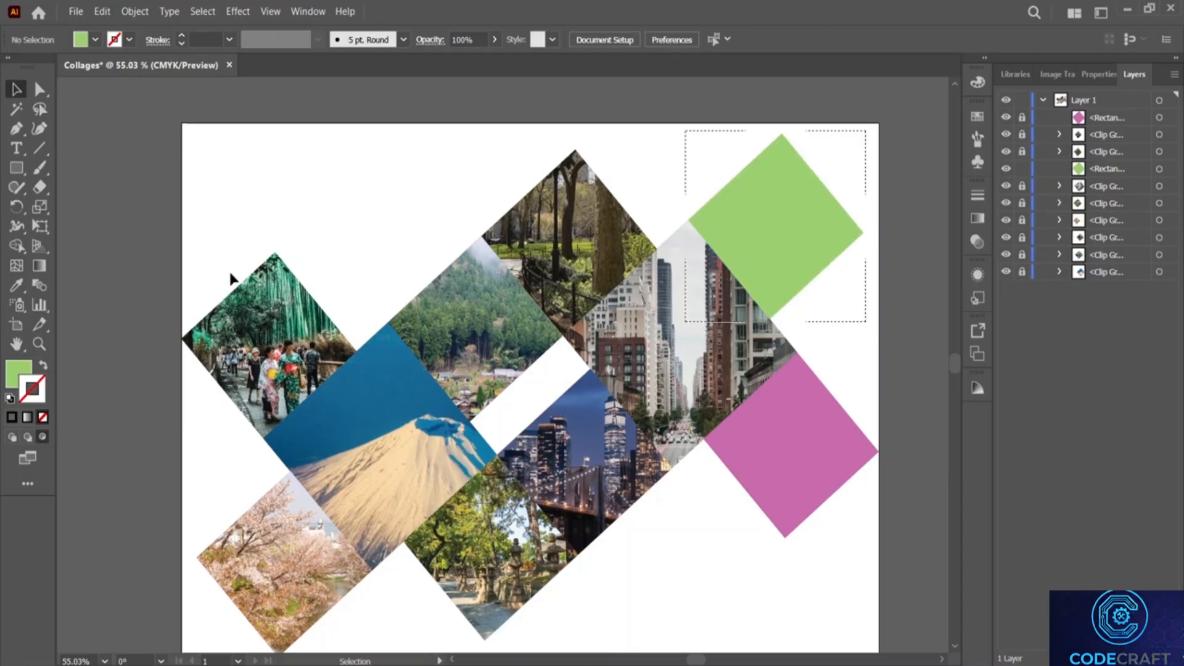
pyautogui.click(75, 11)
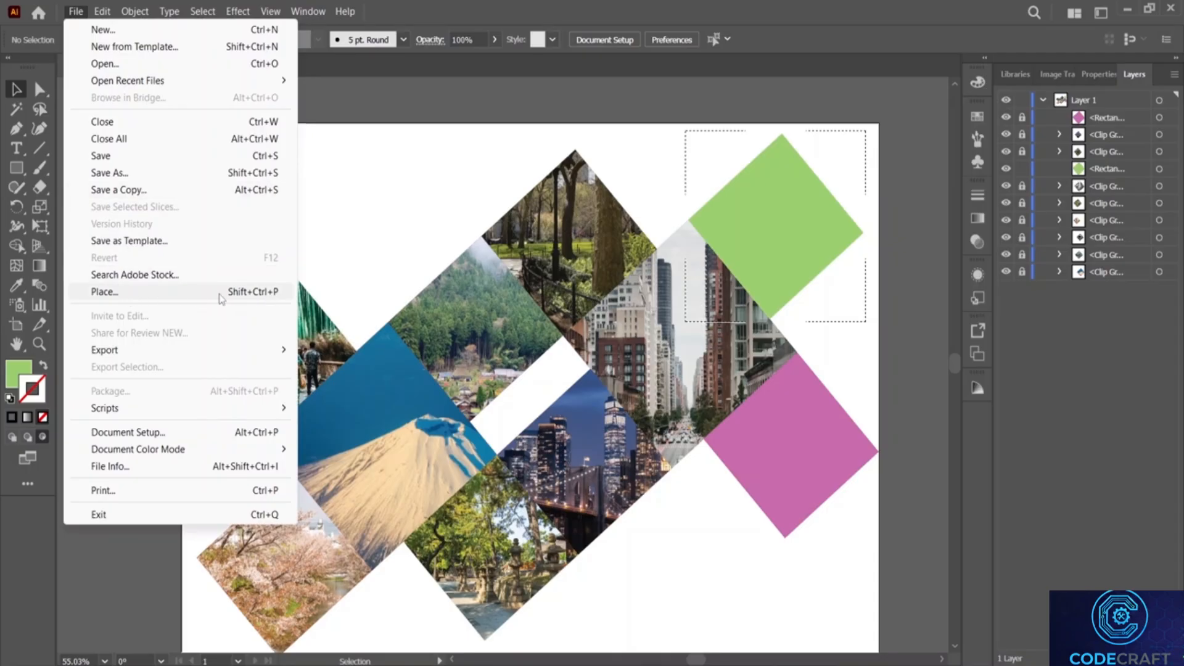
pyautogui.click(119, 294)
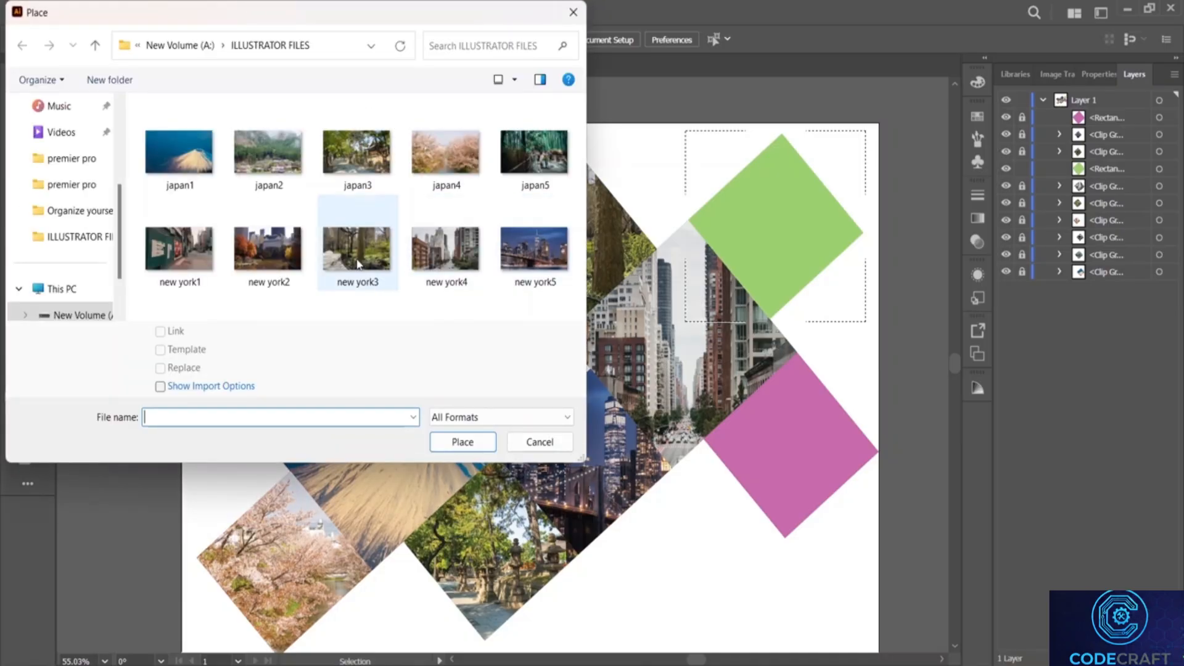
pyautogui.click(284, 276)
pyautogui.click(462, 441)
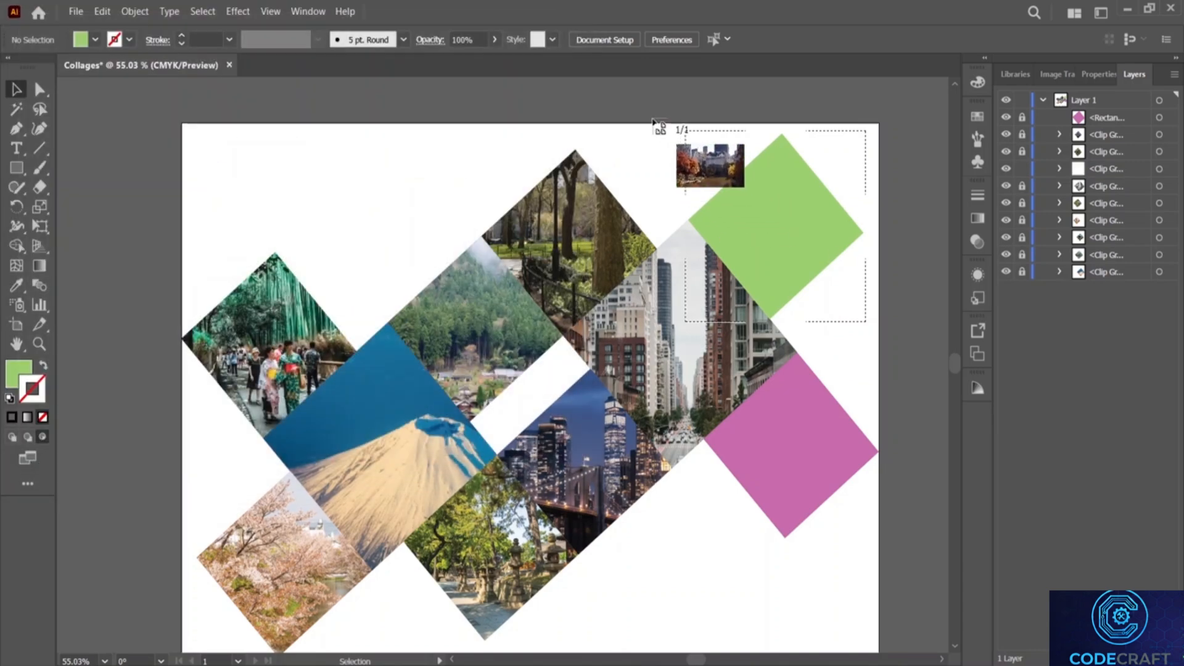
pyautogui.moveTo(654, 120); pyautogui.dragTo(917, 328)
# Step: Widen and shift new york2 inside the light green square so the orange trees and towers fill it, and lock its clip group
pyautogui.moveTo(681, 220); pyautogui.dragTo(643, 223)
pyautogui.moveTo(827, 121); pyautogui.dragTo(800, 138)
pyautogui.moveTo(646, 191); pyautogui.dragTo(658, 182)
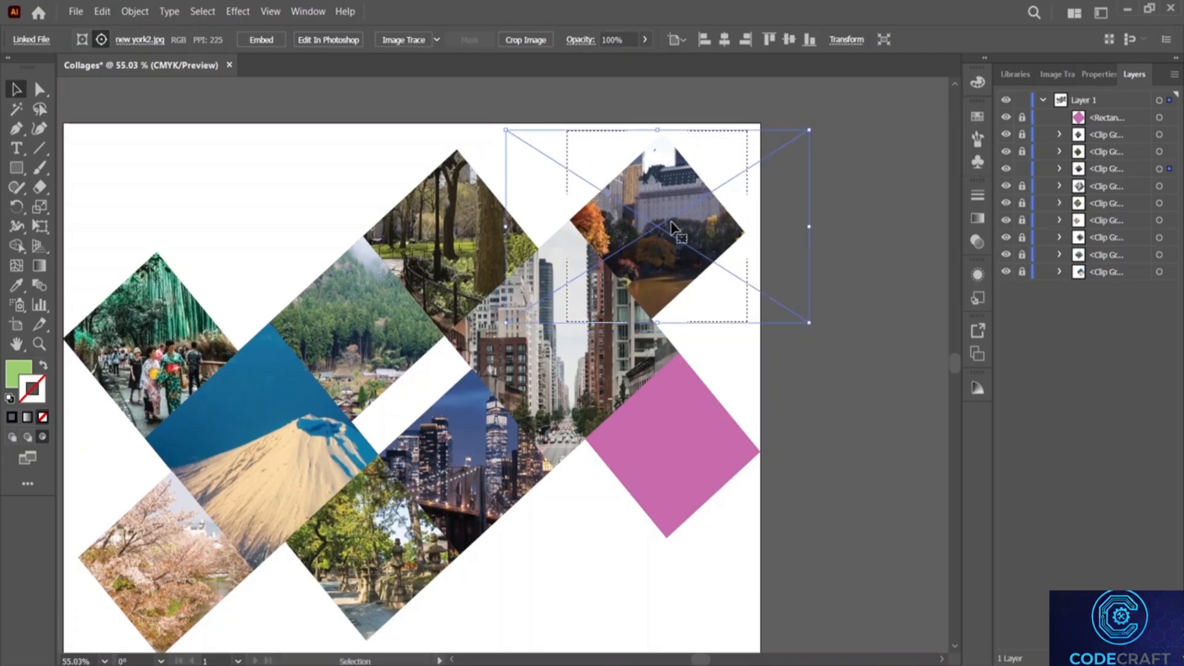
pyautogui.moveTo(672, 228); pyautogui.dragTo(718, 228)
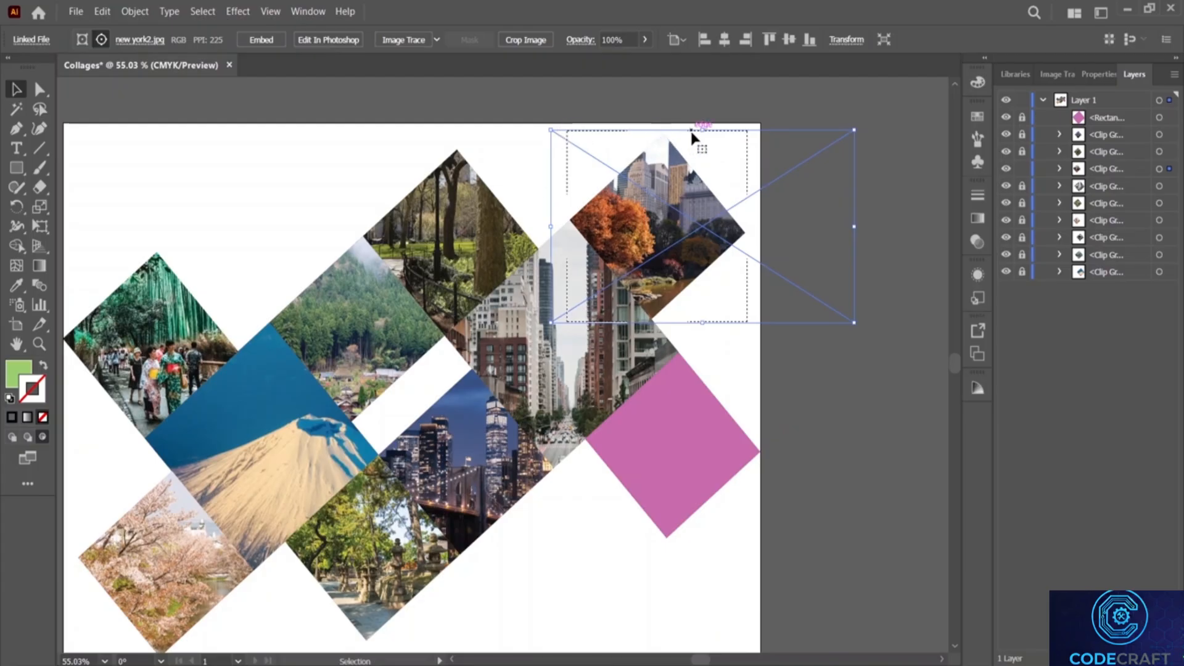
pyautogui.moveTo(703, 129); pyautogui.dragTo(701, 128)
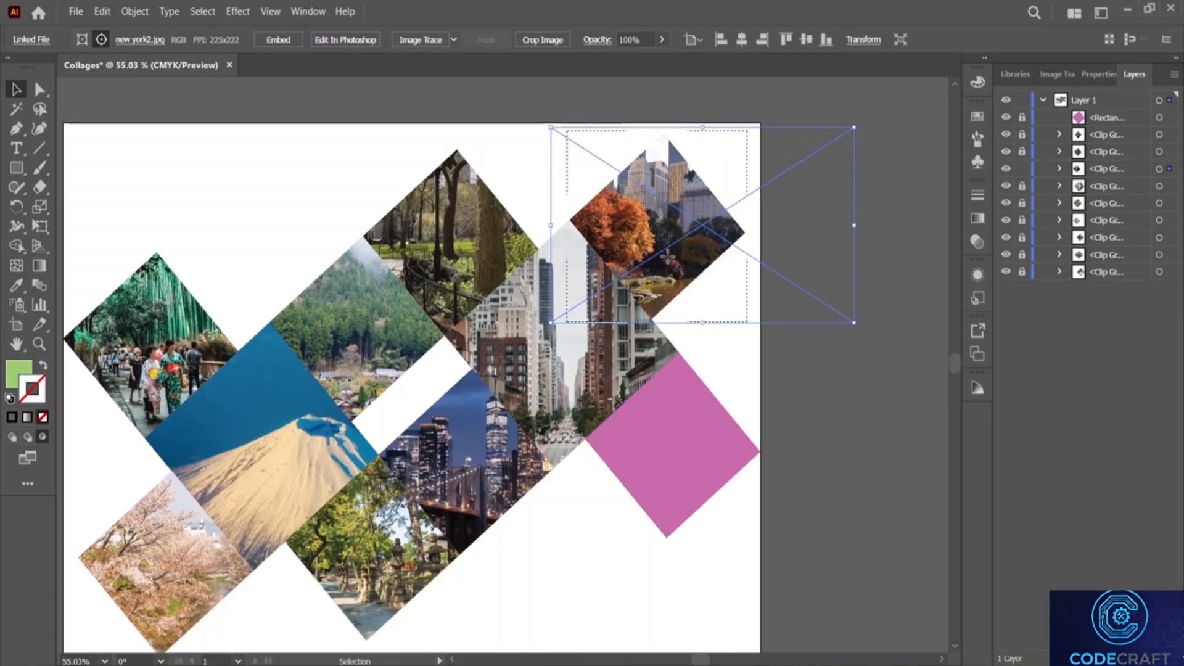
pyautogui.moveTo(674, 262); pyautogui.dragTo(675, 262)
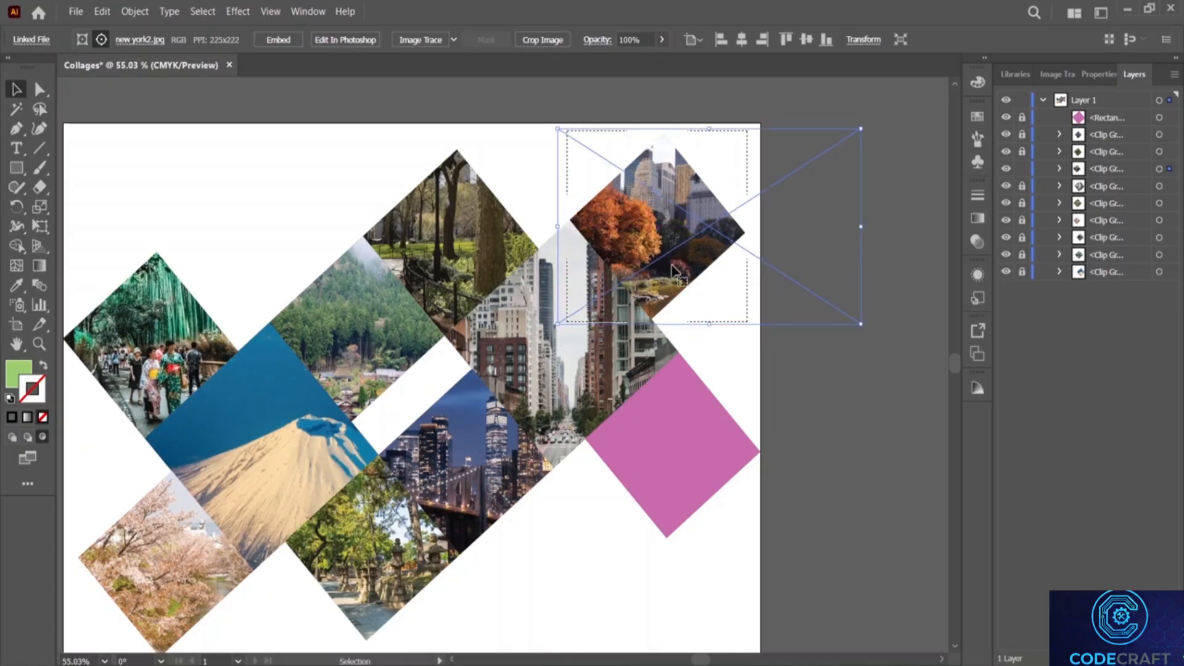
pyautogui.click(855, 359)
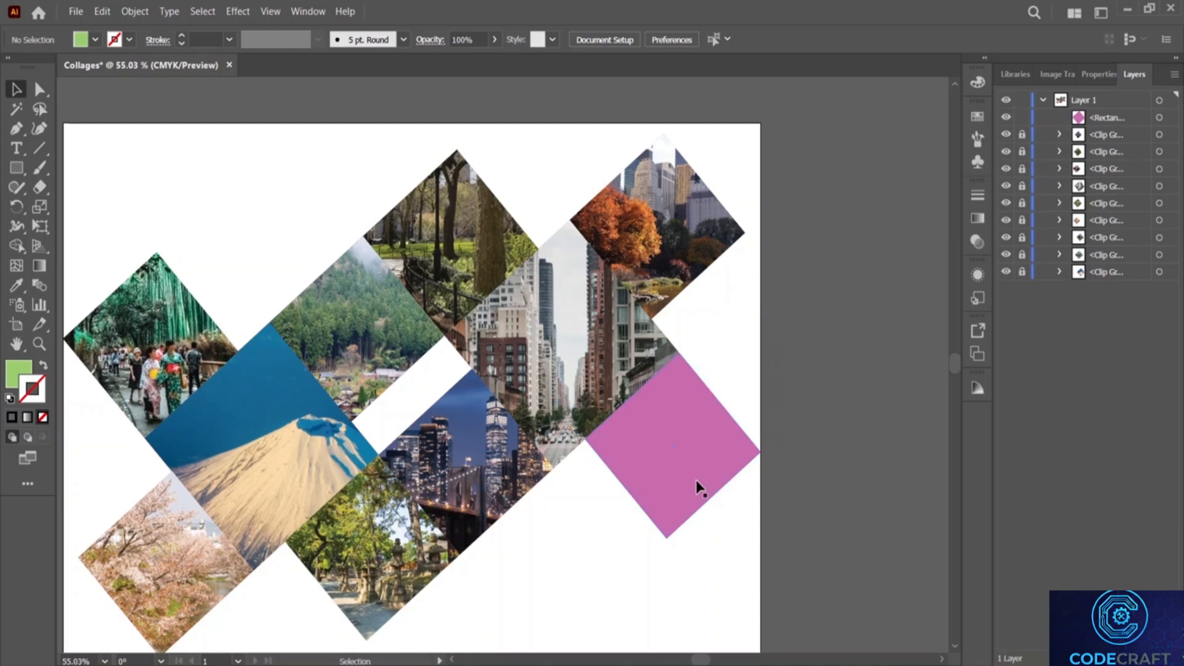
# Step: Place new york1 inside the pink square as a linked image in Draw Inside mode, positioned to show the face mural, and lock its clip group
pyautogui.click(687, 459)
pyautogui.click(43, 437)
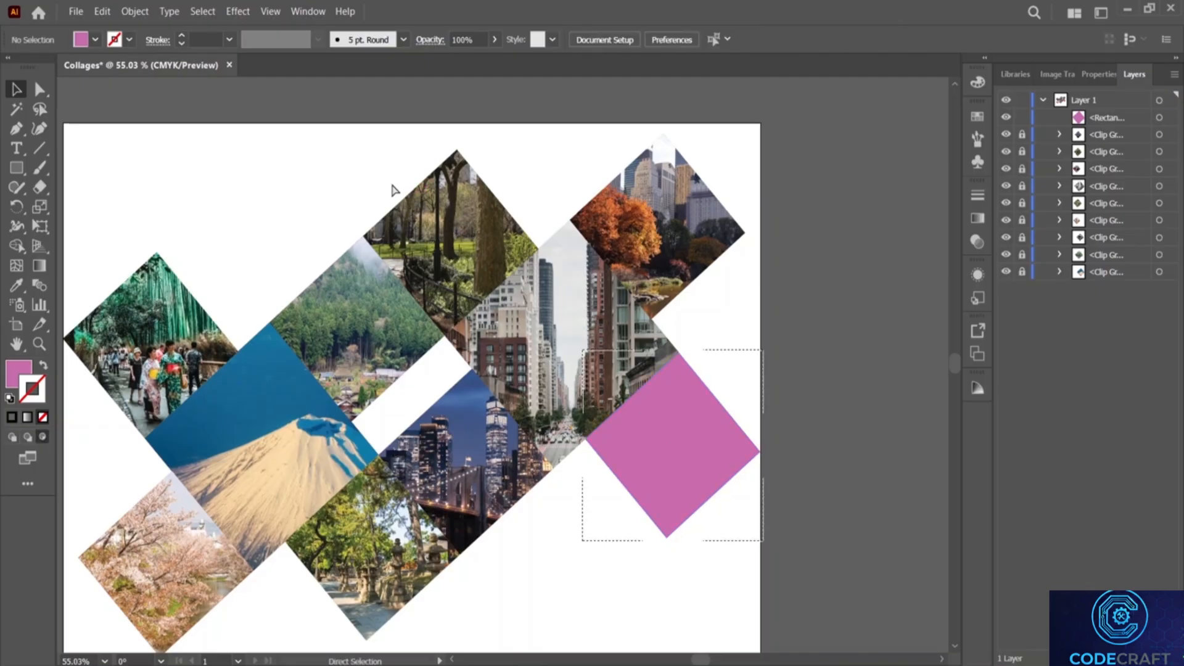
pyautogui.hotkey('ctrl', 'shift', 'p')
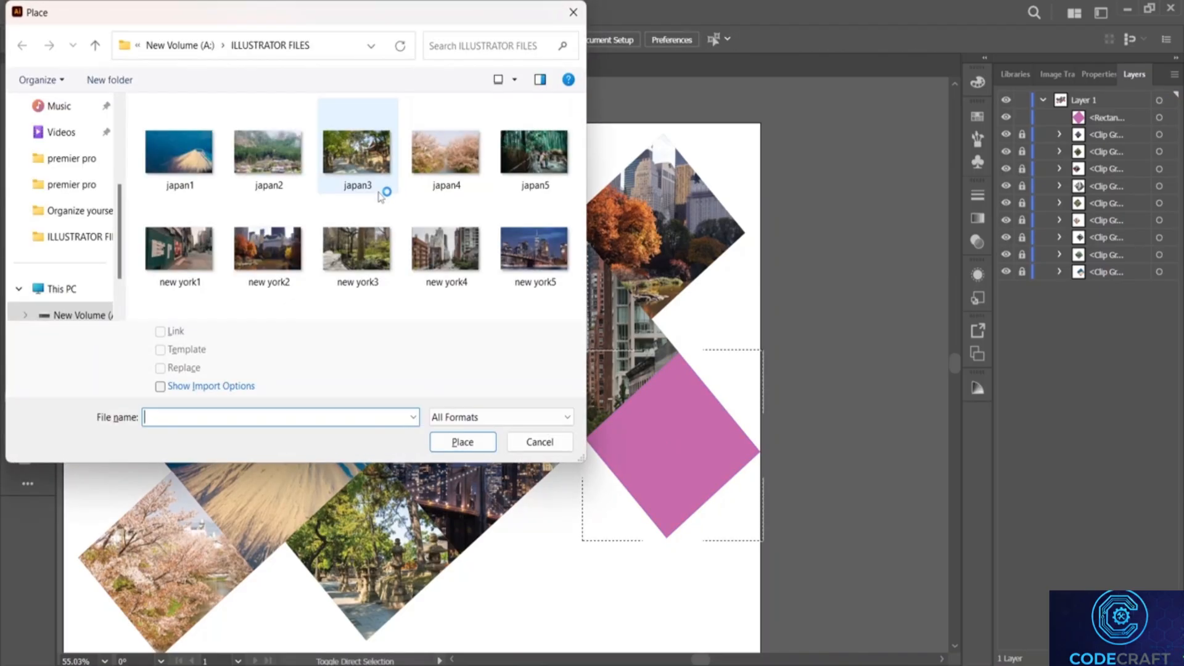
pyautogui.click(213, 271)
pyautogui.click(476, 450)
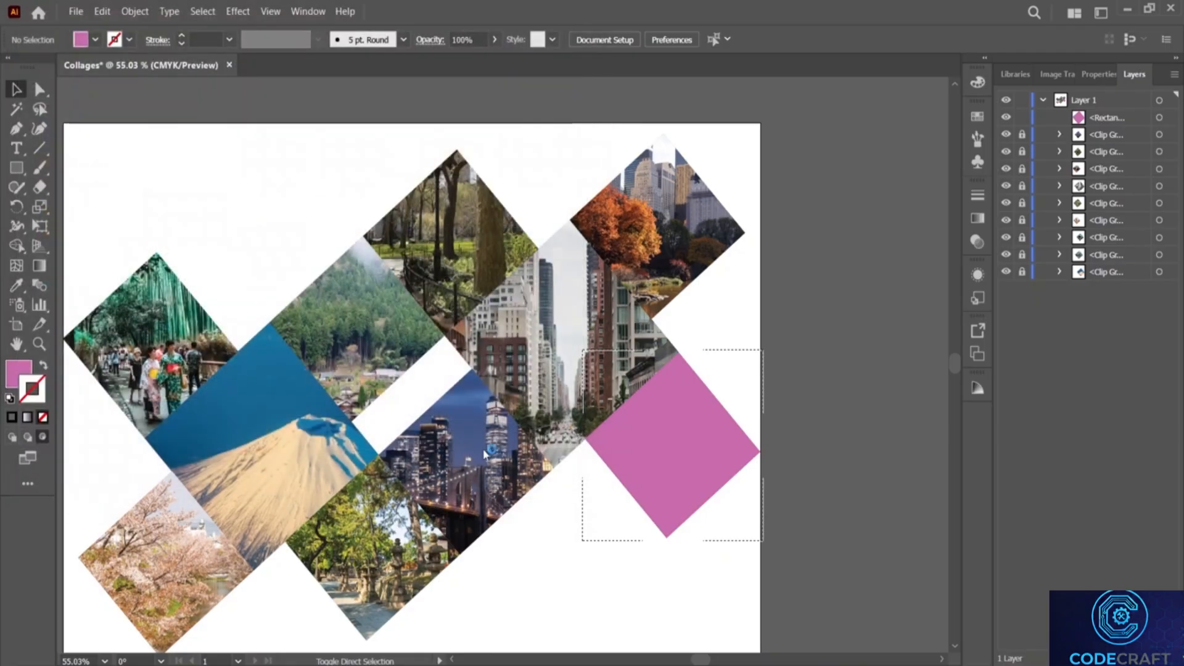
pyautogui.moveTo(826, 566); pyautogui.dragTo(878, 582)
pyautogui.moveTo(708, 458); pyautogui.dragTo(661, 458)
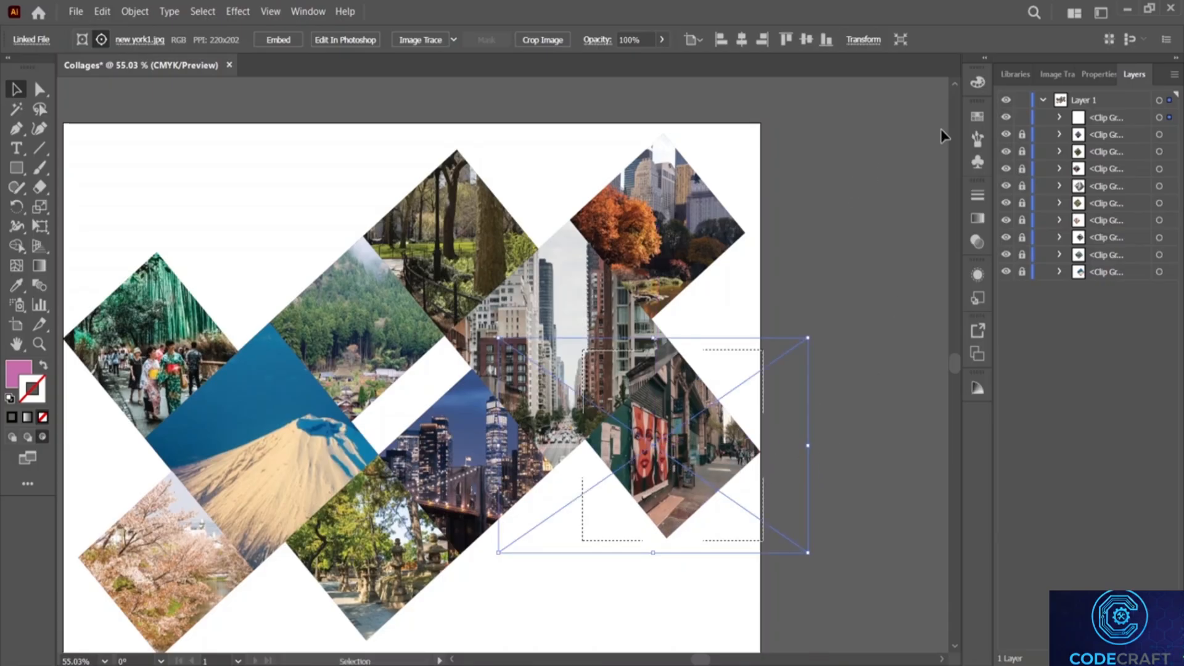
pyautogui.click(1023, 119)
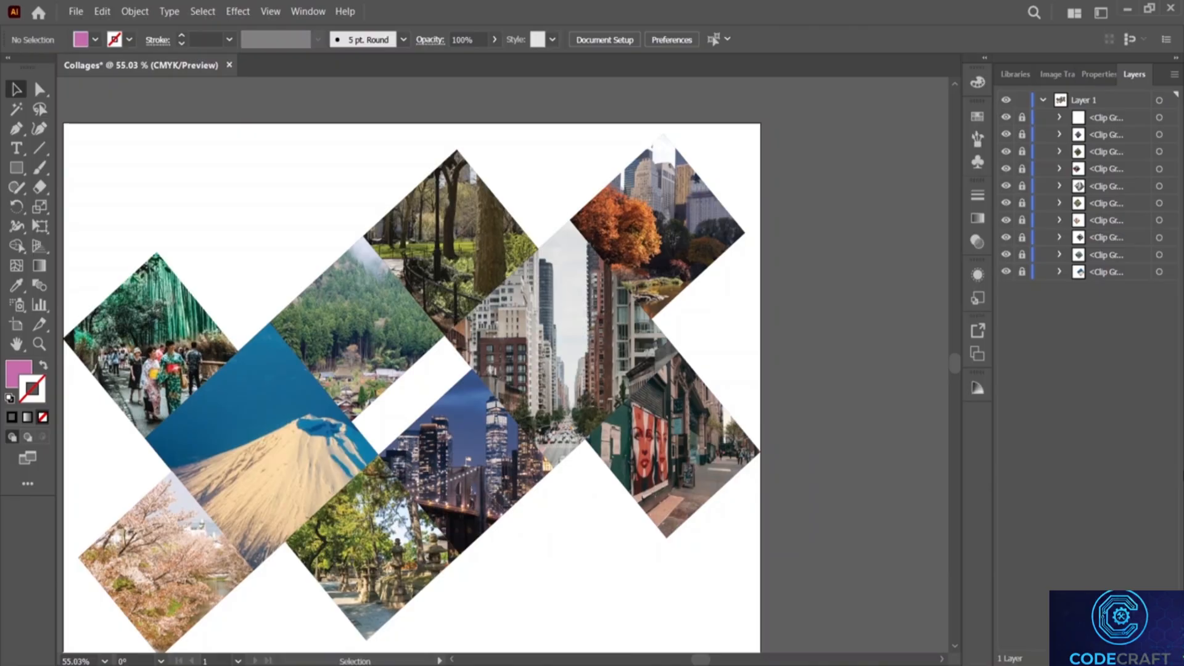
# Step: Unlock all the clip groups inside Layer 1
pyautogui.hscroll(-2, 741, 464)
pyautogui.scroll(-1, 742, 464)
pyautogui.scroll(1, 740, 464)
pyautogui.scroll(-1, 697, 442)
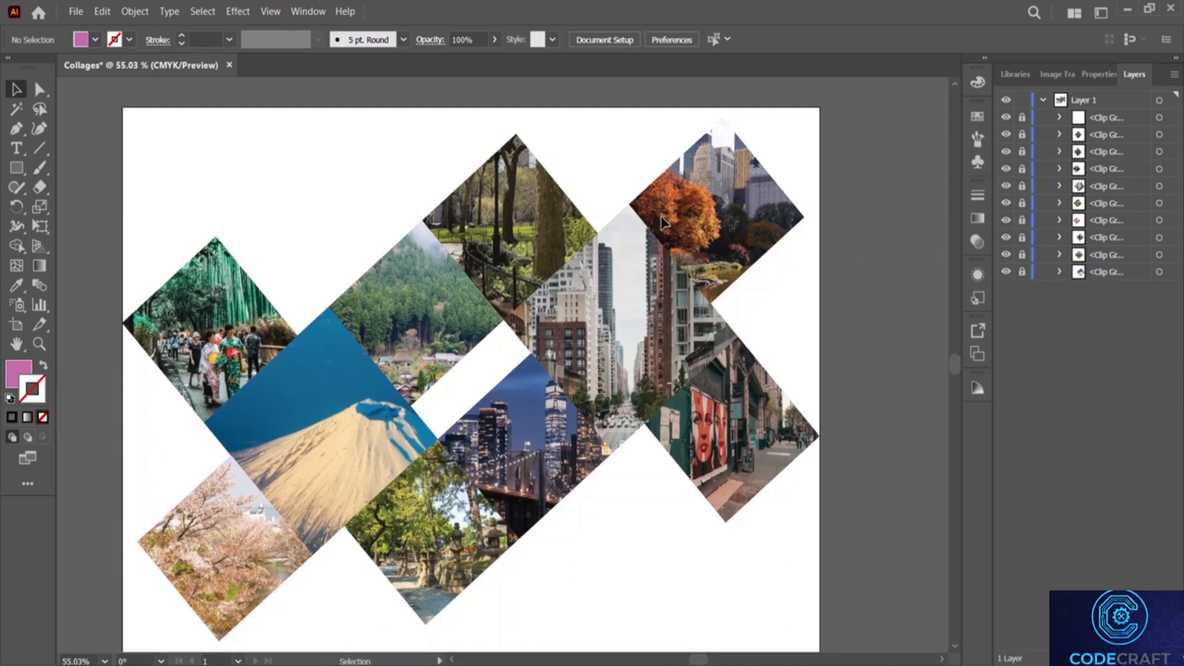
pyautogui.click(1023, 118)
pyautogui.click(1023, 152)
pyautogui.click(1022, 169)
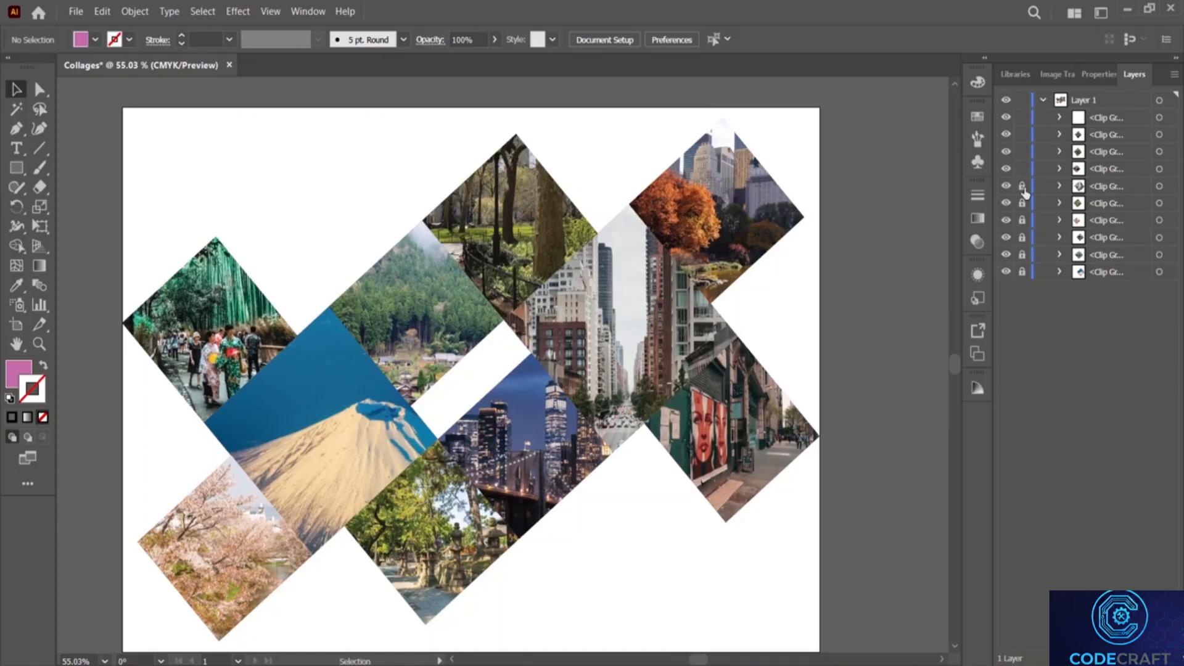
pyautogui.click(1022, 203)
pyautogui.click(1023, 220)
pyautogui.click(1023, 255)
pyautogui.click(1023, 272)
# Step: Create a new layer named Layer 2 with white as its custom layer colour
pyautogui.click(1175, 74)
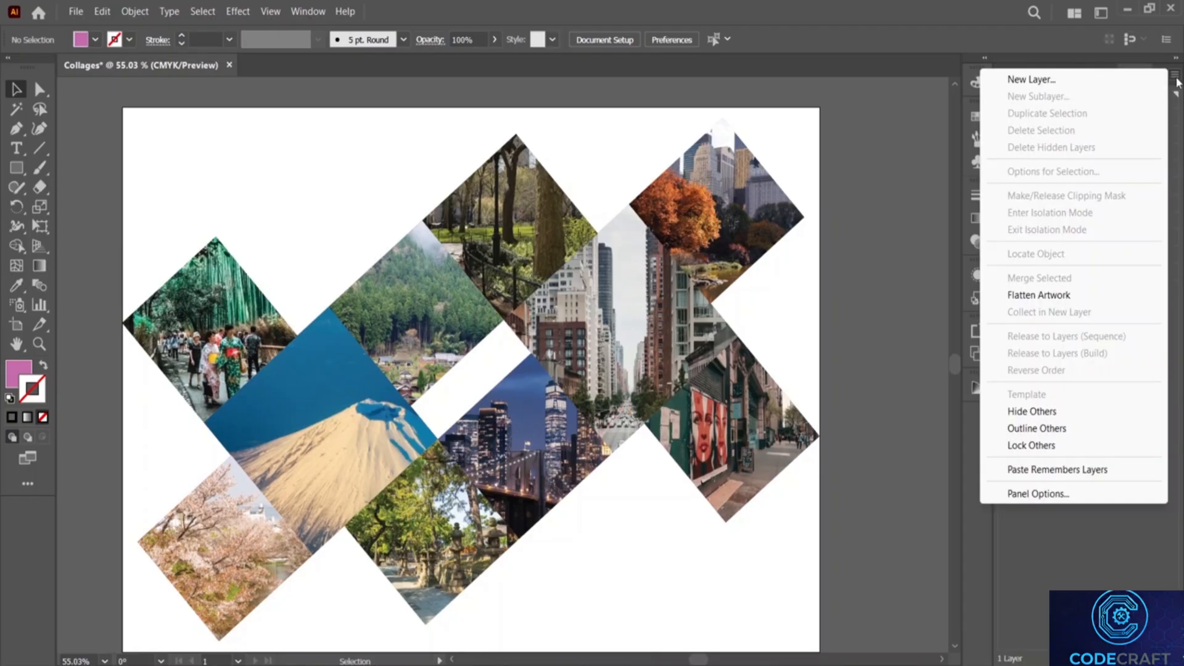
pyautogui.click(1095, 82)
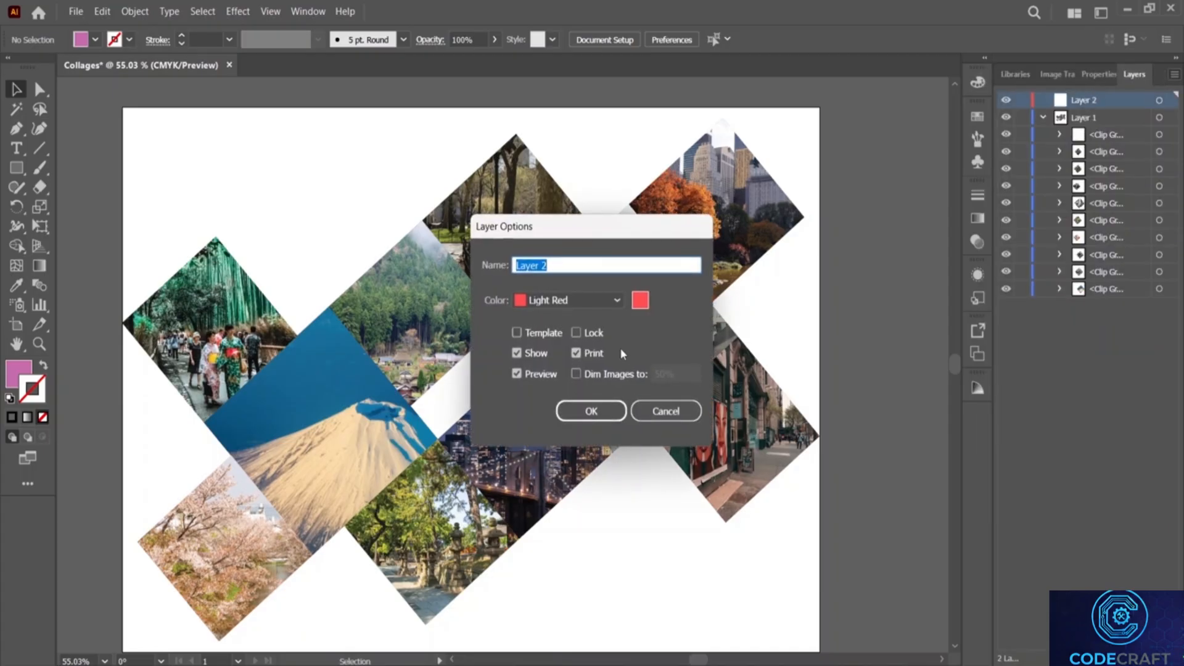
pyautogui.click(617, 300)
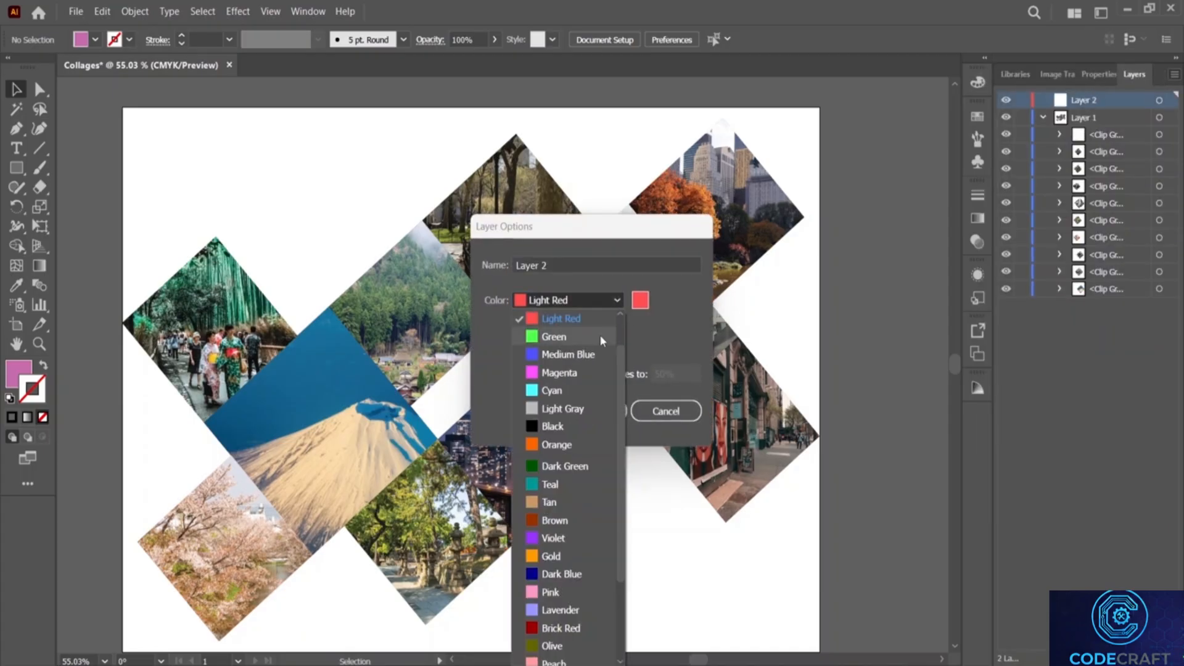
pyautogui.scroll(-3, 599, 339)
pyautogui.scroll(3, 601, 337)
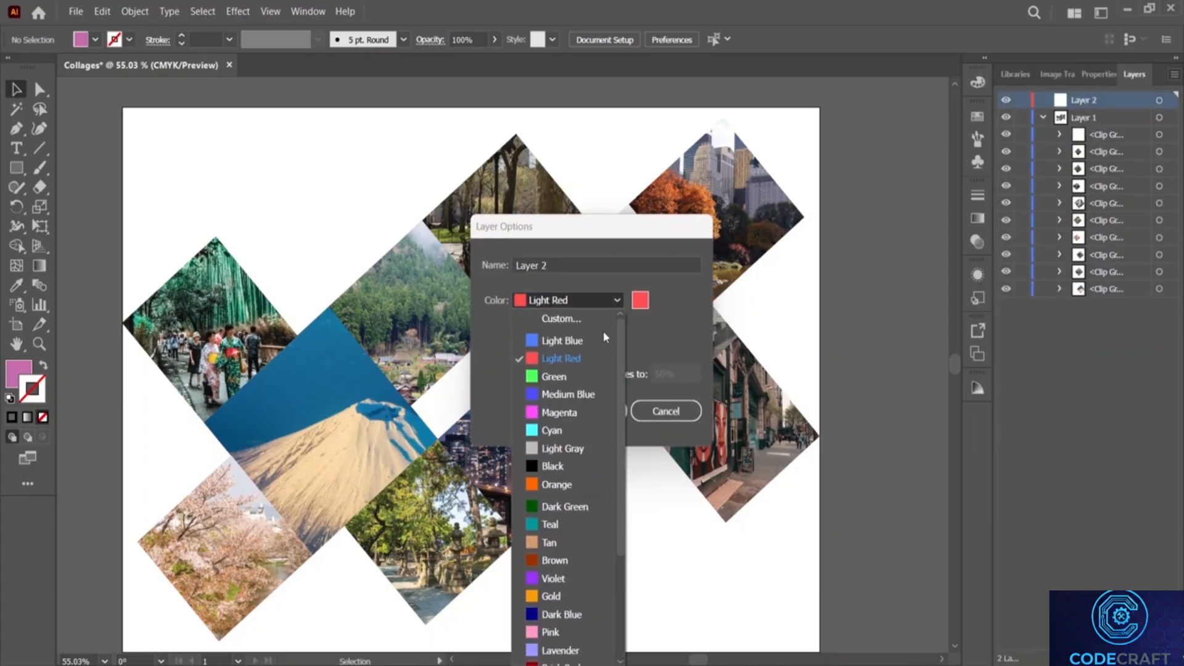
pyautogui.click(617, 298)
pyautogui.click(642, 303)
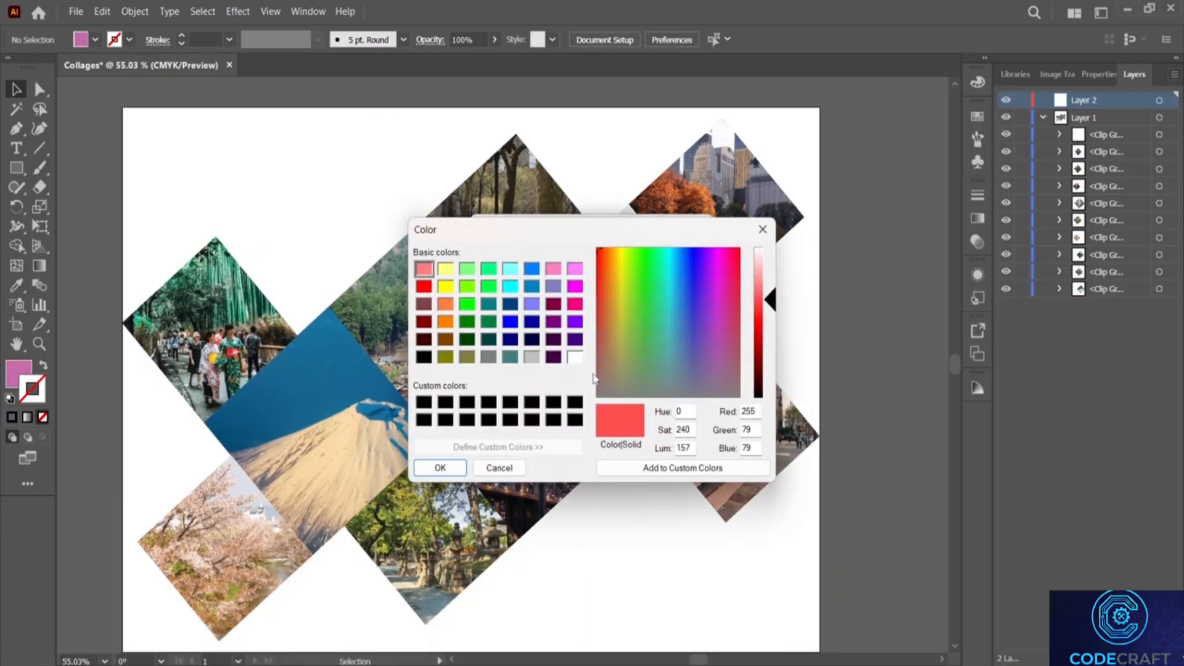
pyautogui.click(575, 358)
pyautogui.click(439, 467)
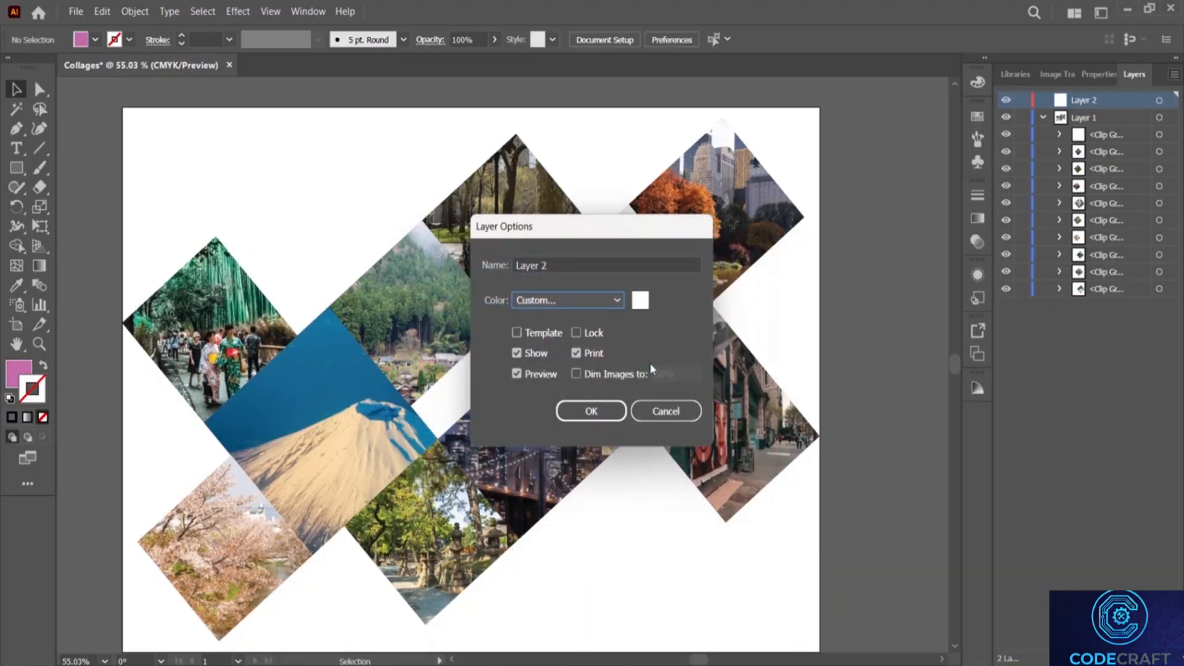
pyautogui.click(614, 419)
# Step: Move Layer 2 below Layer 1, and lock and collapse Layer 1
pyautogui.moveTo(1076, 103); pyautogui.dragTo(1072, 301)
pyautogui.click(1022, 100)
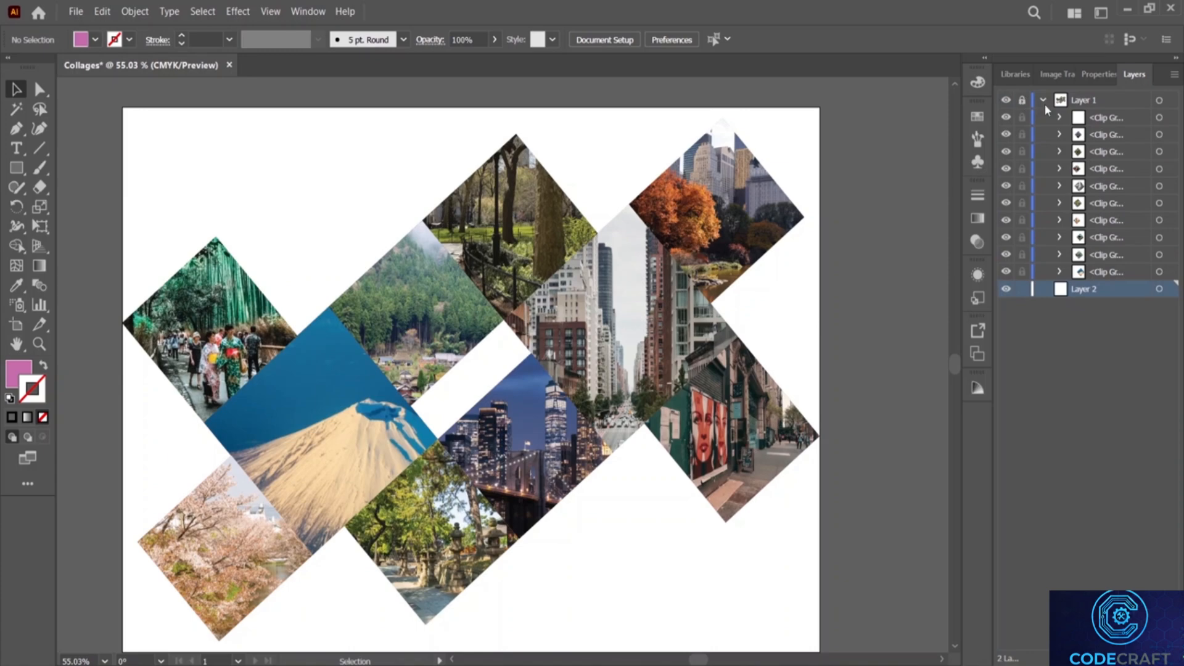
pyautogui.click(1043, 100)
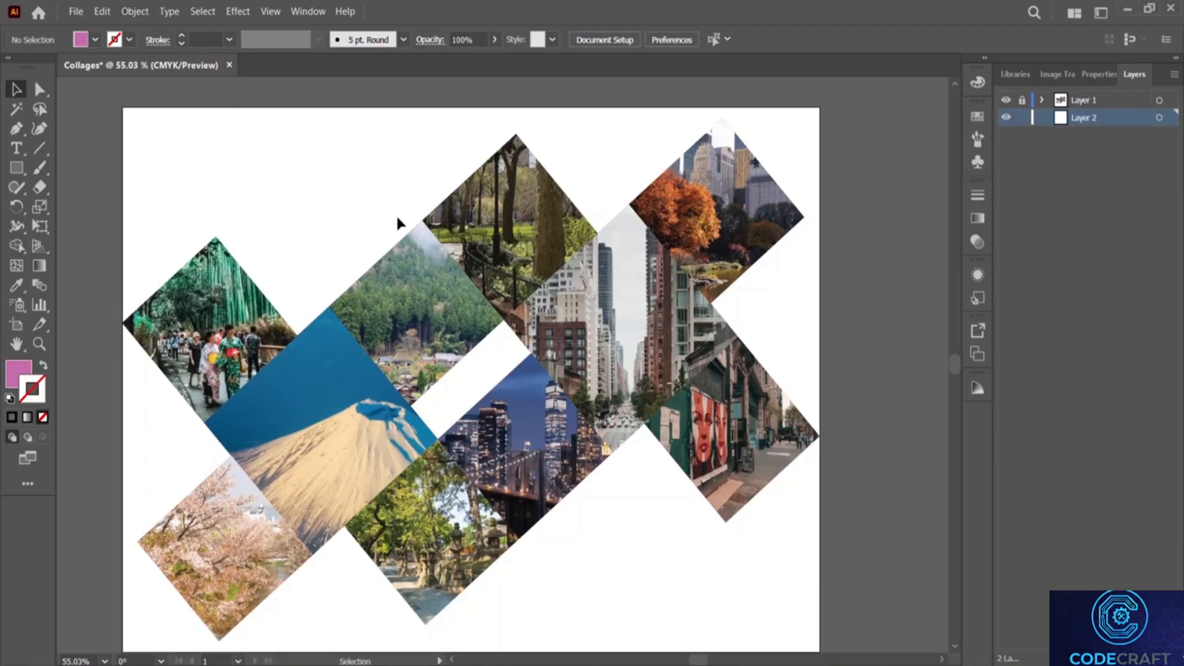
# Step: Place the landscape image as a linked file on Layer 2, starting at the artboard's upper-left corner and covering the whole artboard
pyautogui.press('ctrl')
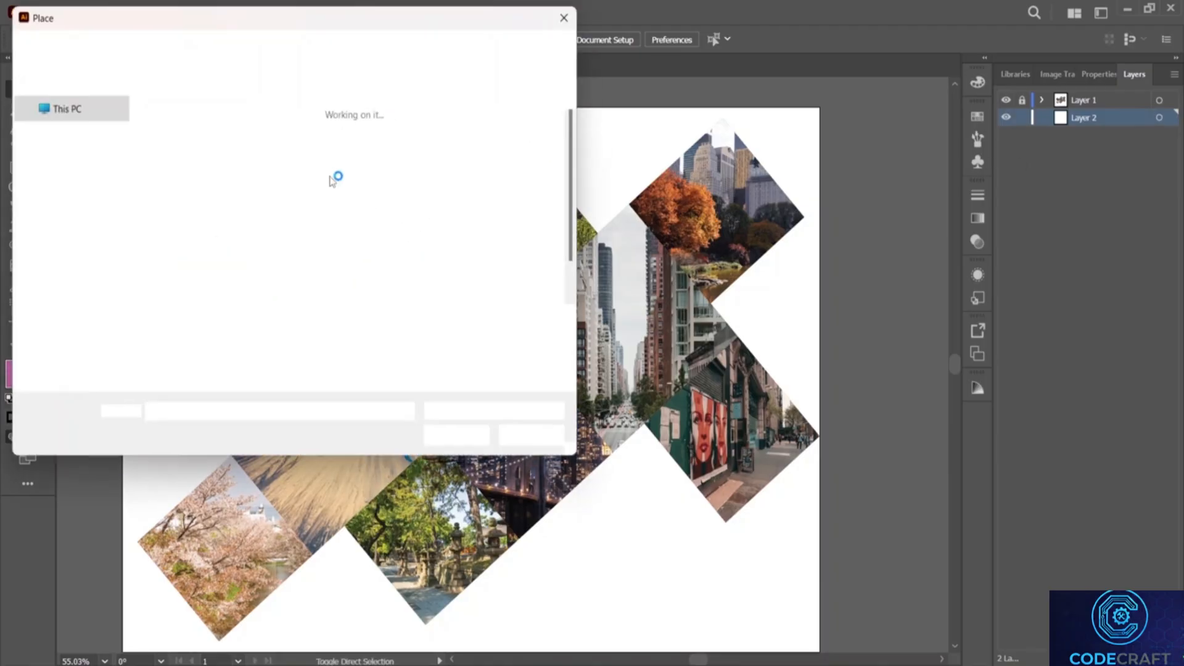
pyautogui.click(206, 213)
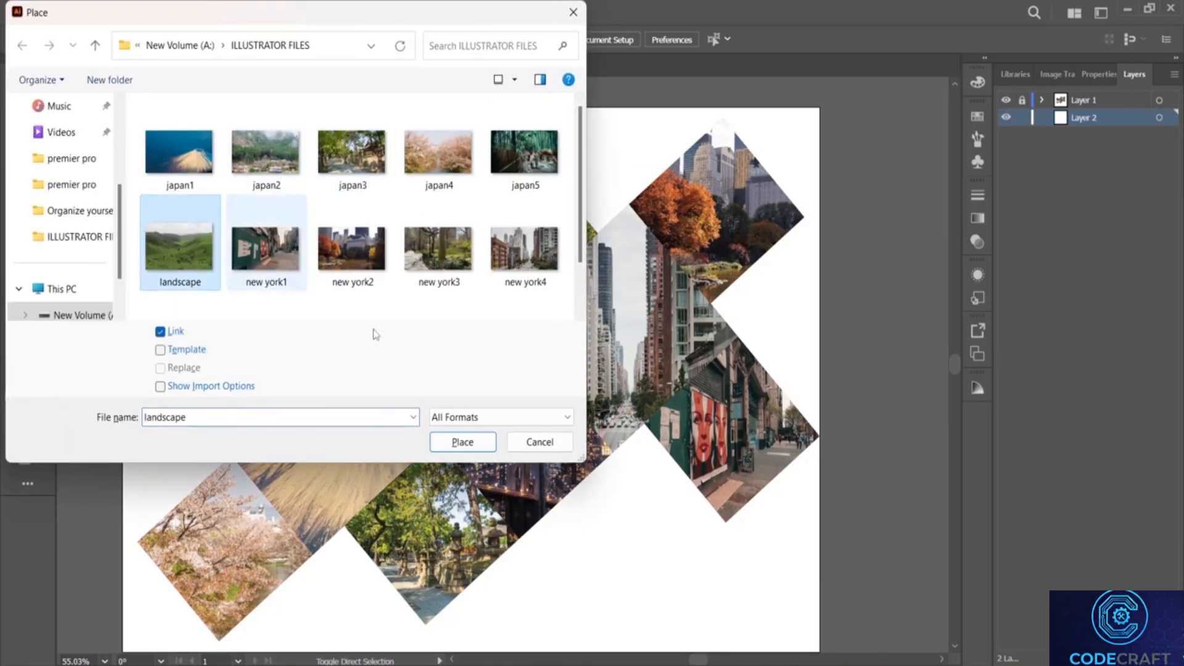
pyautogui.click(463, 442)
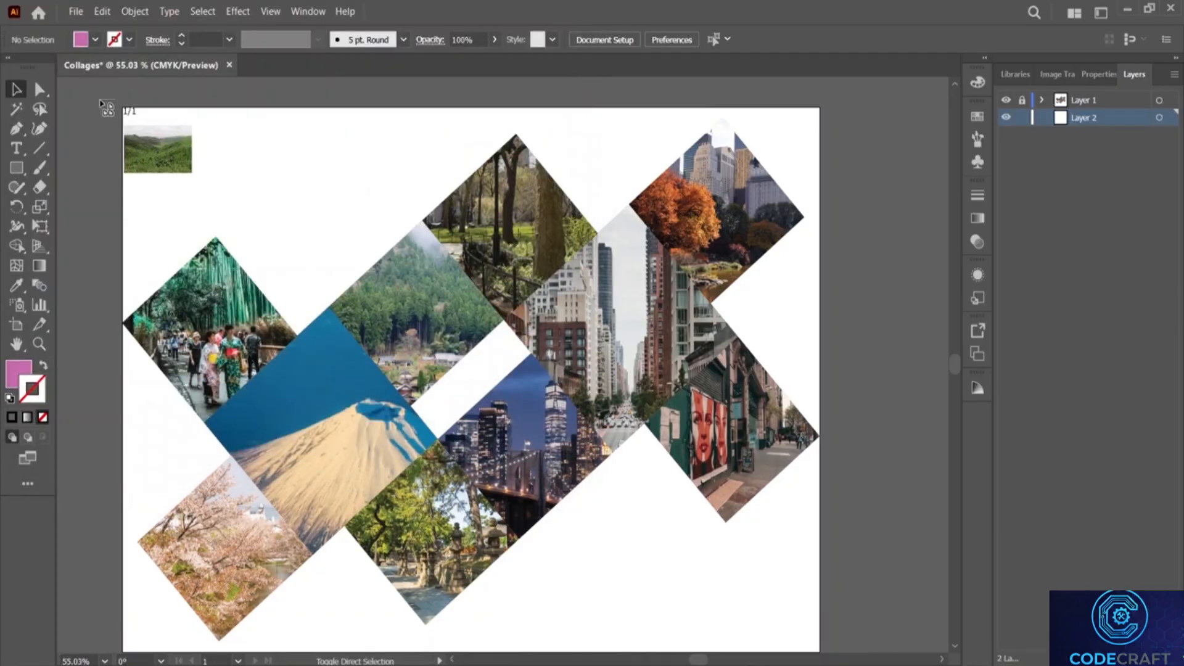
pyautogui.moveTo(121, 108); pyautogui.dragTo(896, 625)
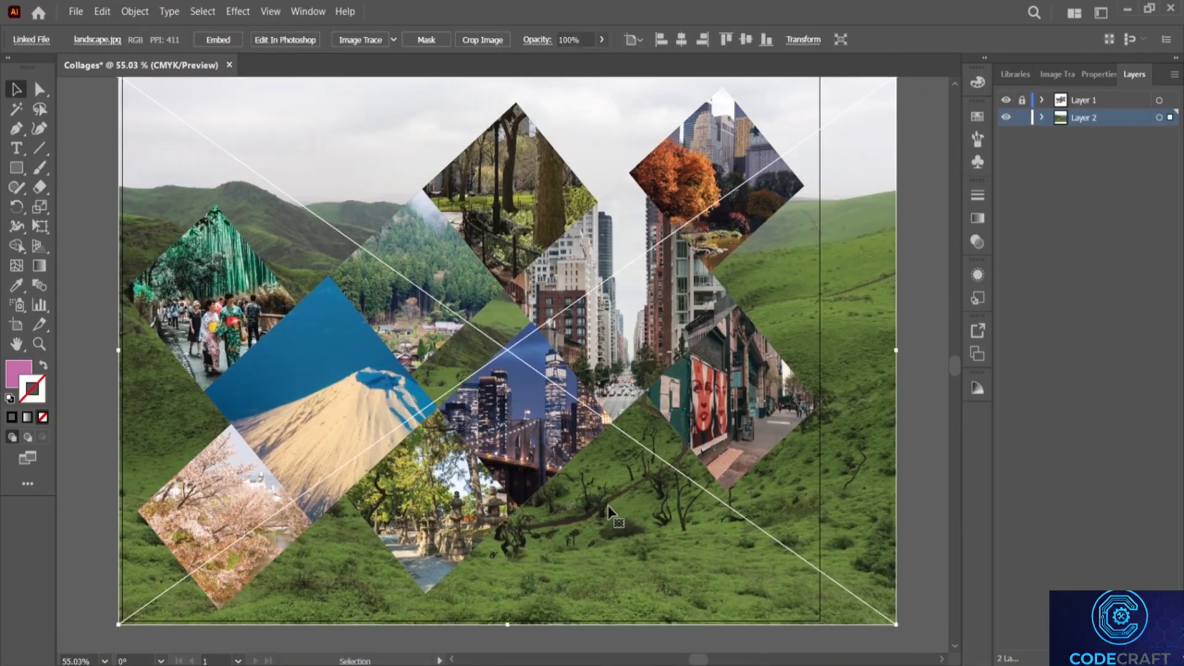
# Step: Shift the landscape image sideways to overlap both artboard sides and stretch it slightly past the upper edge
pyautogui.moveTo(594, 509); pyautogui.dragTo(579, 506)
pyautogui.scroll(2, 579, 506)
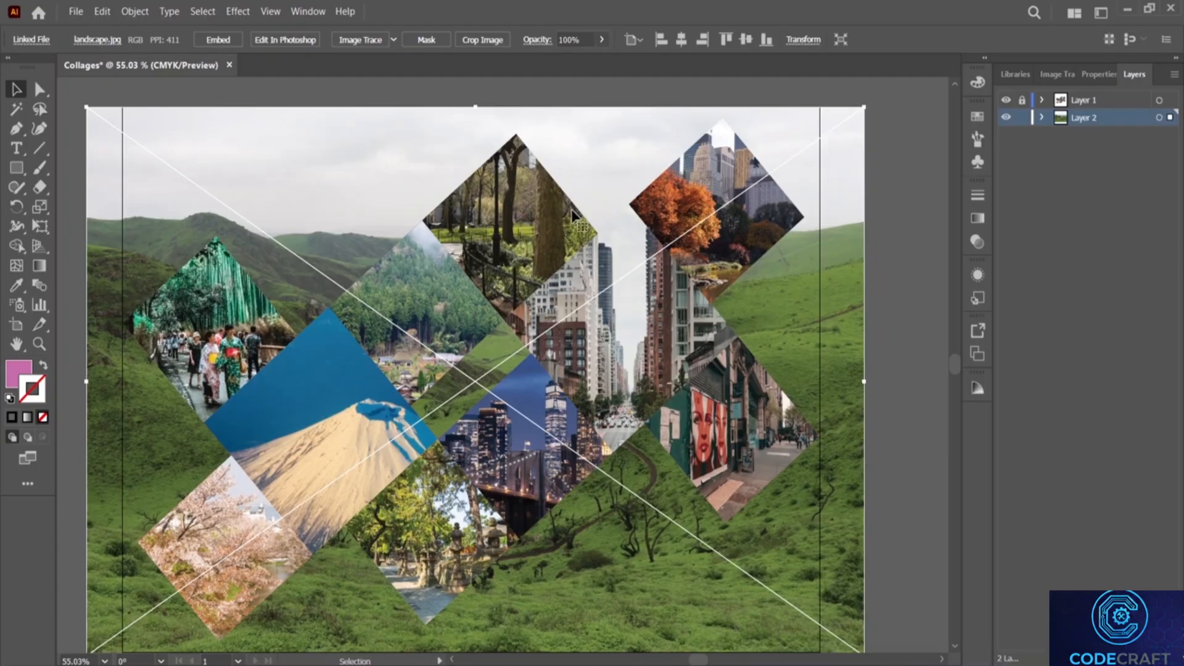
pyautogui.moveTo(477, 107); pyautogui.dragTo(478, 102)
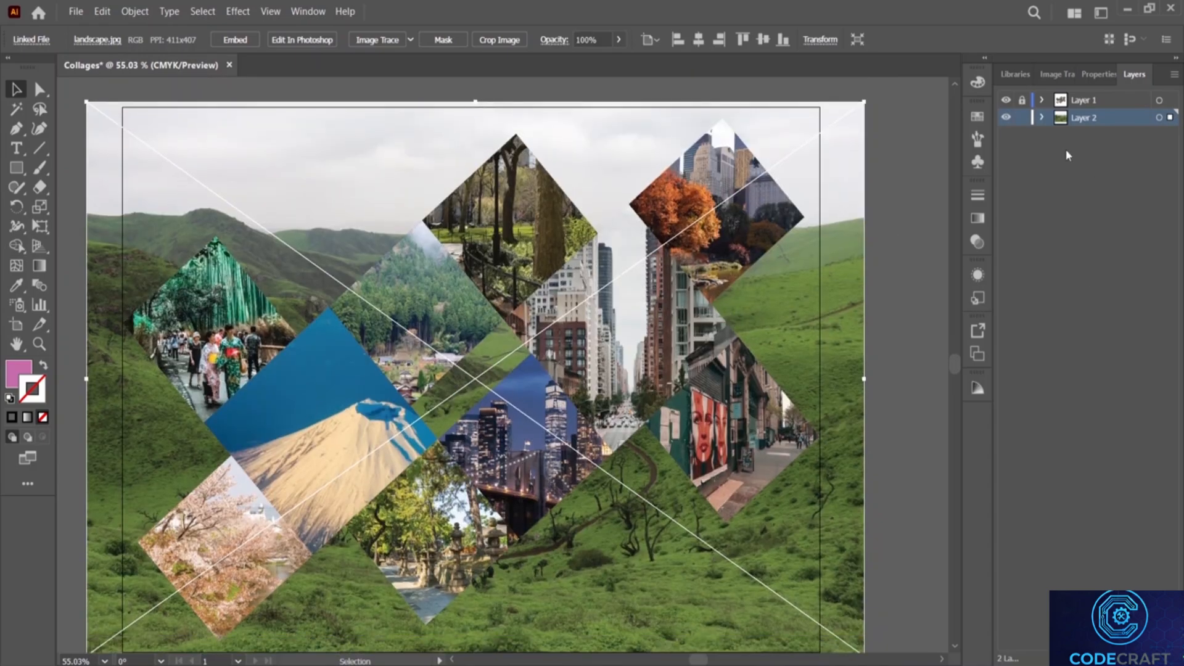
# Step: Show the Transparency panel and dock it in the same group as the Layers panel
pyautogui.click(1098, 75)
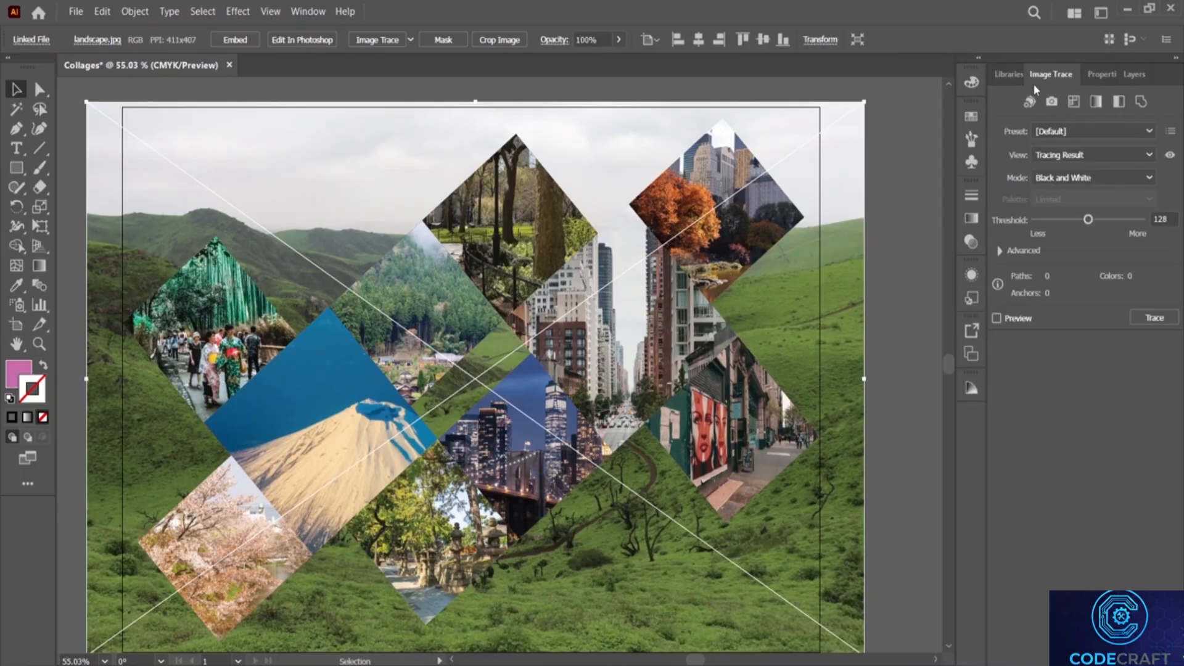
pyautogui.click(308, 11)
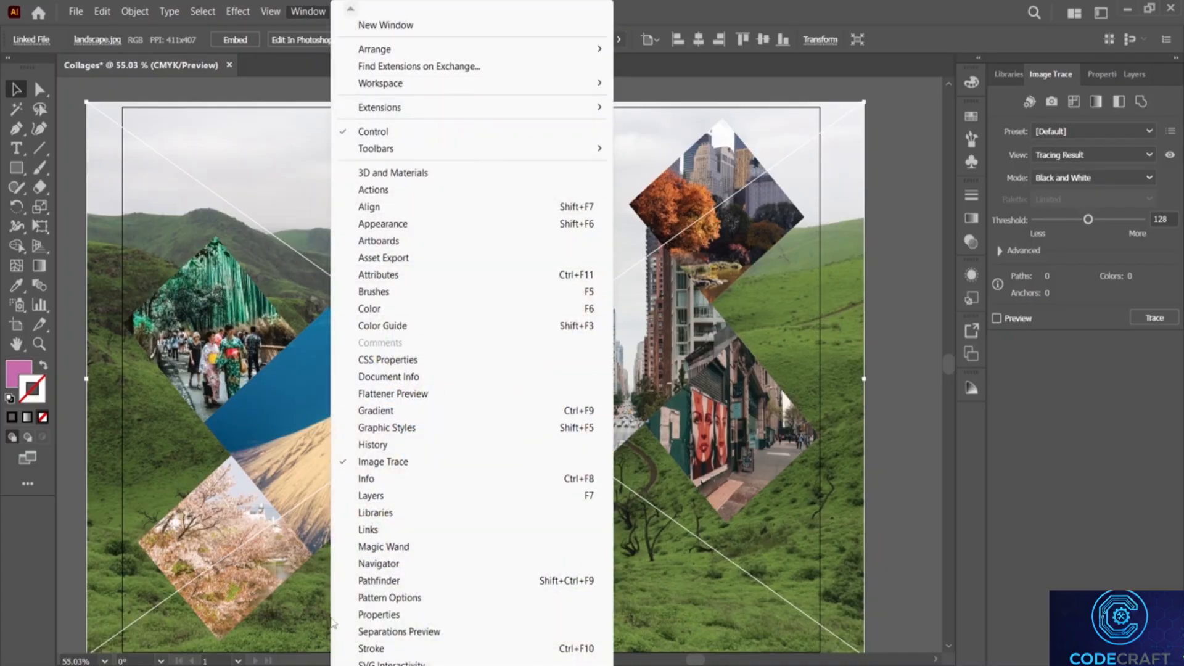
pyautogui.scroll(-5, 381, 654)
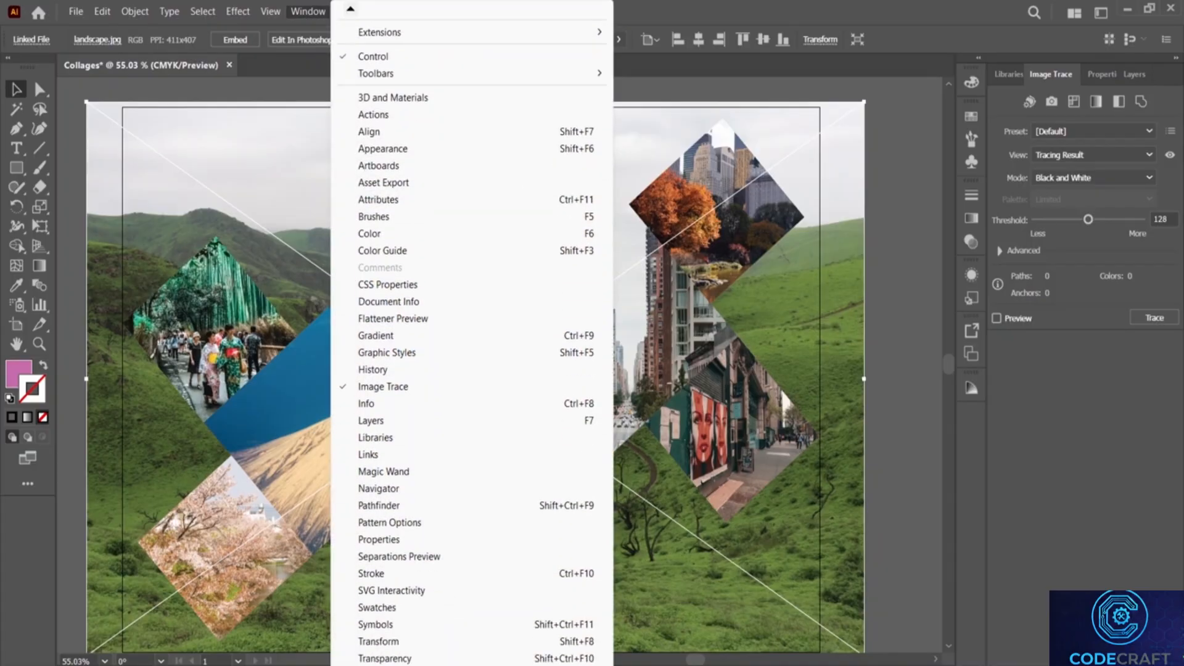
pyautogui.click(384, 610)
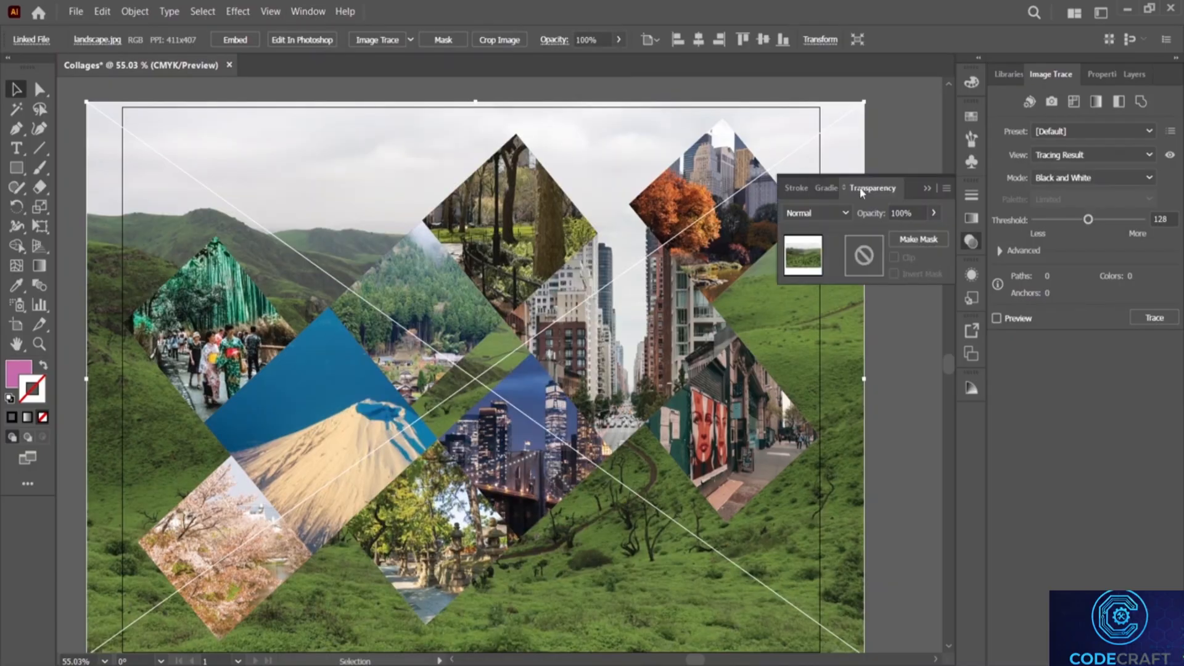
pyautogui.moveTo(862, 193)
pyautogui.mouseDown()
pyautogui.moveTo(1018, 185)
pyautogui.moveTo(1110, 111)
pyautogui.moveTo(1102, 76)
pyautogui.moveTo(1082, 84)
pyautogui.mouseUp()
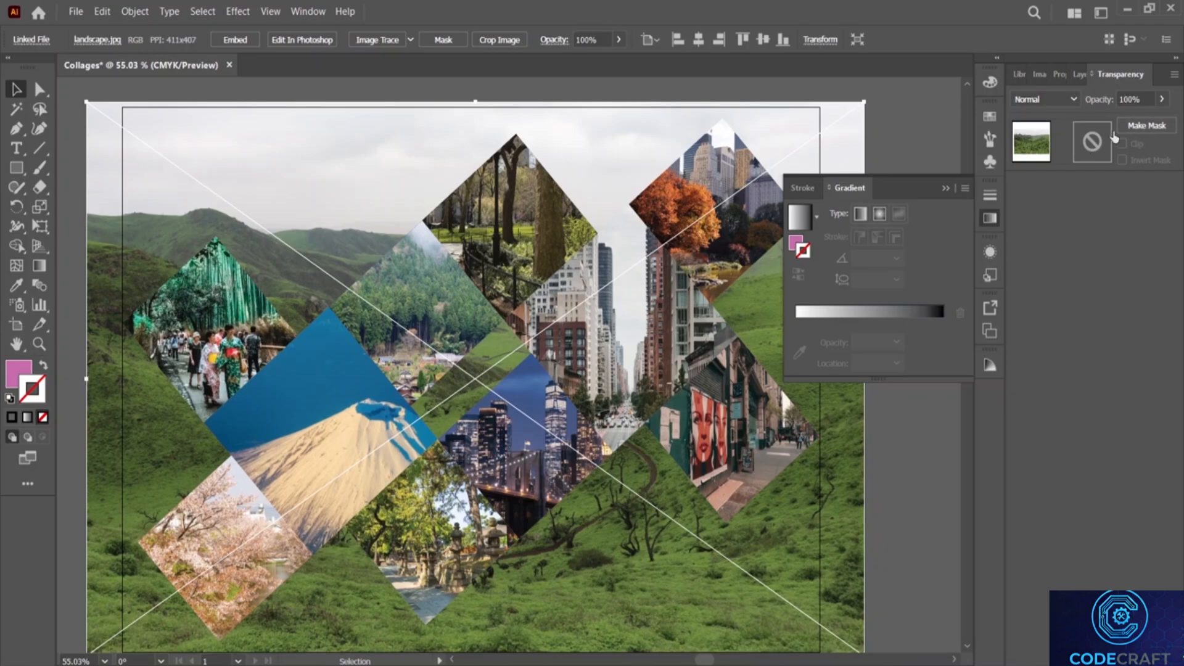
# Step: Lower the landscape image's opacity to 60% and bring the layer list back into view
pyautogui.click(1164, 99)
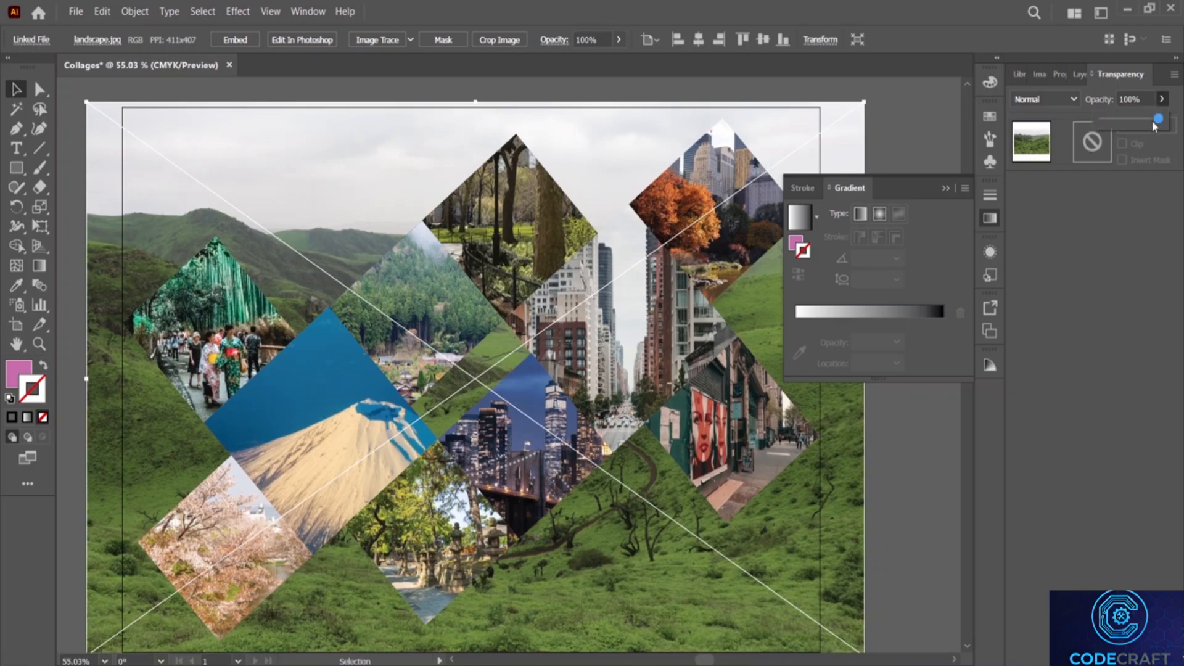
pyautogui.moveTo(1155, 123)
pyautogui.mouseDown()
pyautogui.moveTo(1106, 125)
pyautogui.moveTo(1137, 124)
pyautogui.mouseUp()
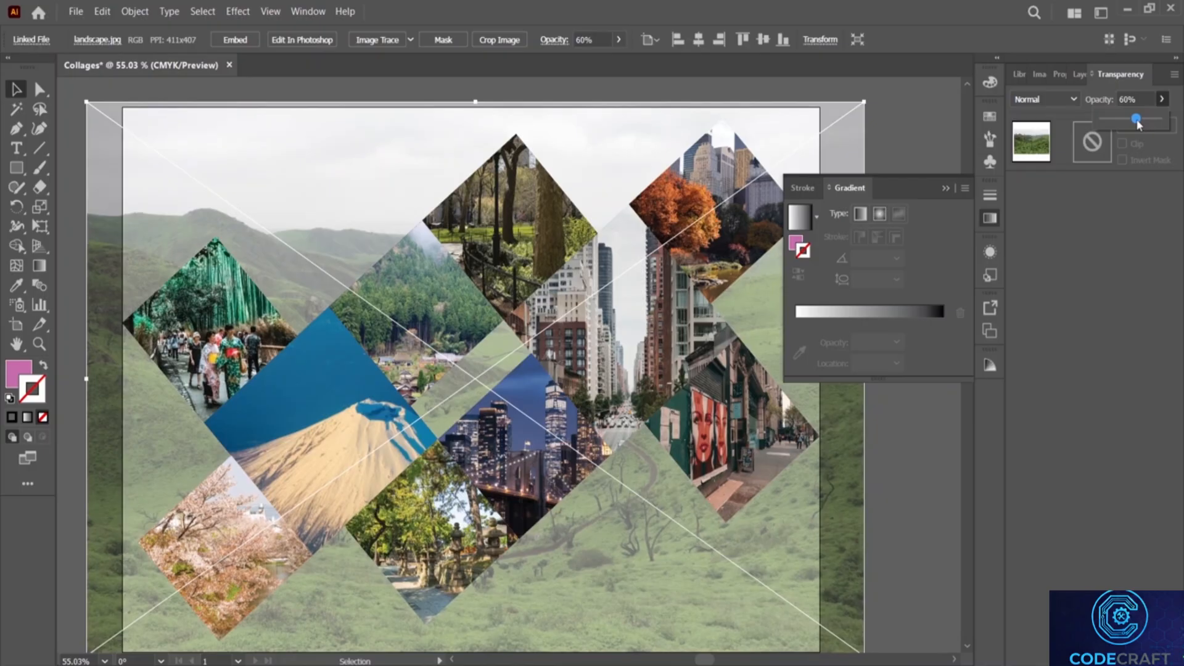
pyautogui.click(1083, 196)
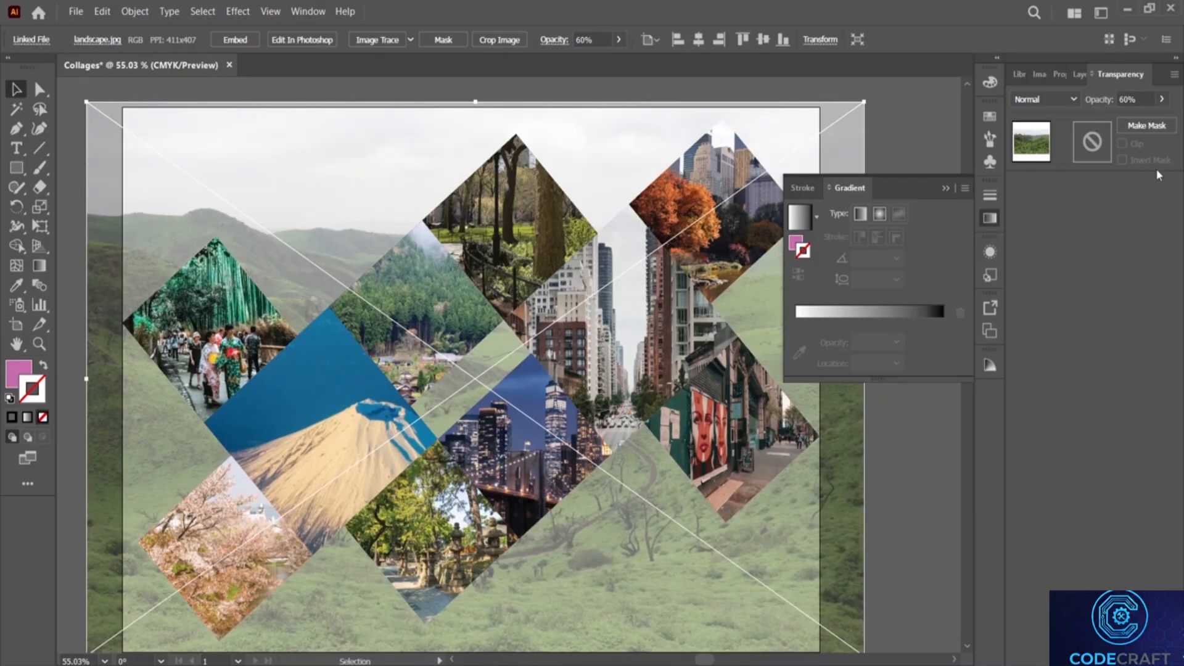
pyautogui.click(1080, 77)
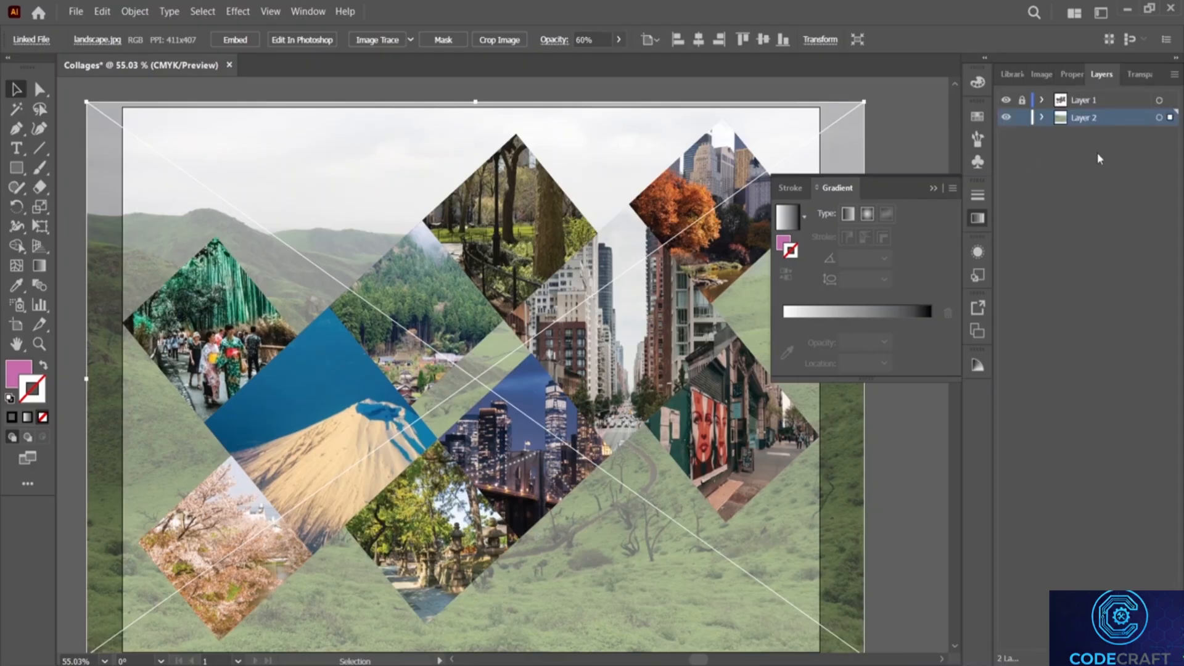
# Step: Create a new layer named Layer 3, move it above Layer 1, and unlock Layer 1
pyautogui.click(1175, 74)
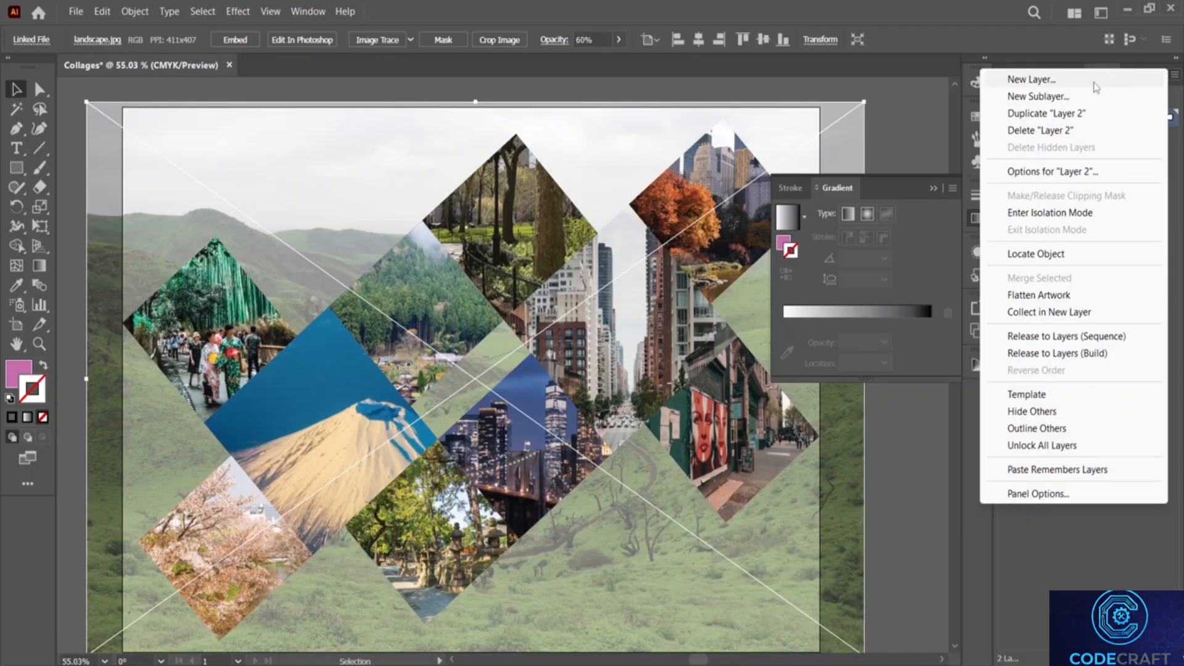
pyautogui.click(1049, 79)
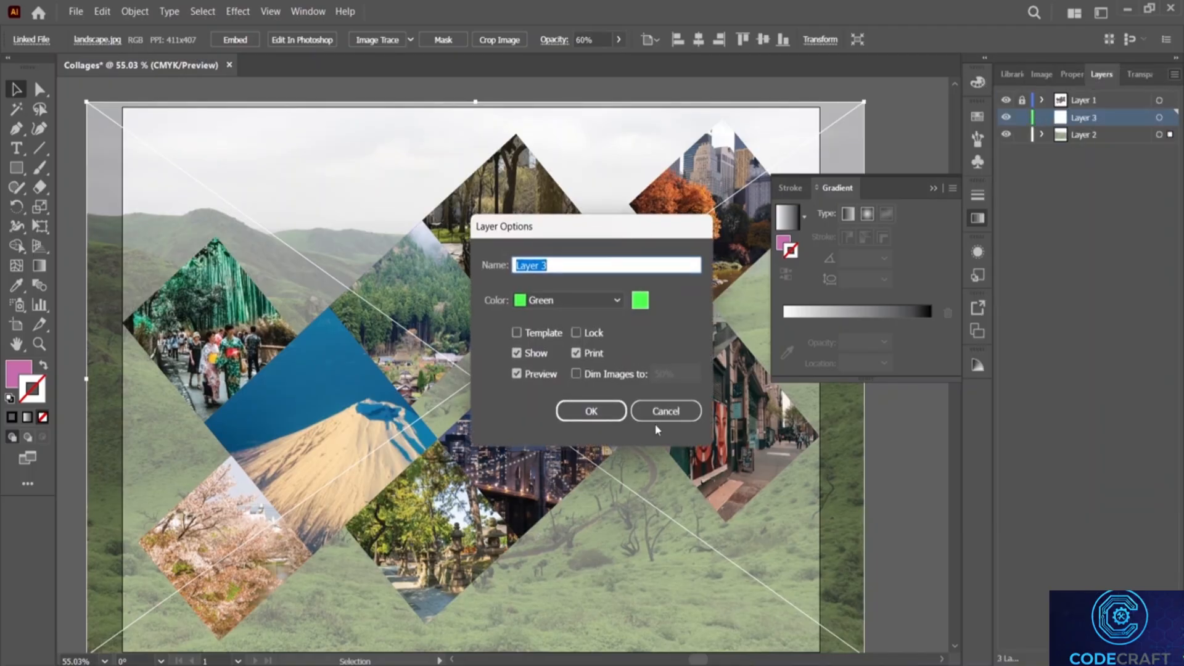
pyautogui.click(591, 411)
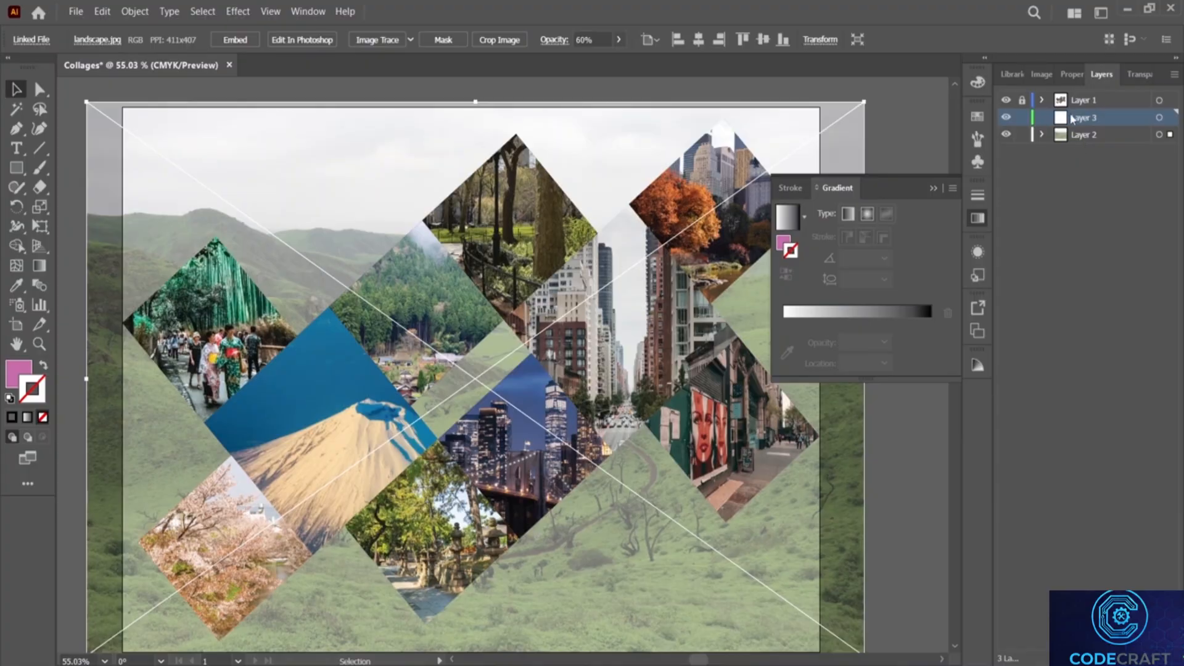
pyautogui.moveTo(1075, 118)
pyautogui.mouseDown()
pyautogui.moveTo(1078, 85)
pyautogui.moveTo(1076, 98)
pyautogui.mouseUp()
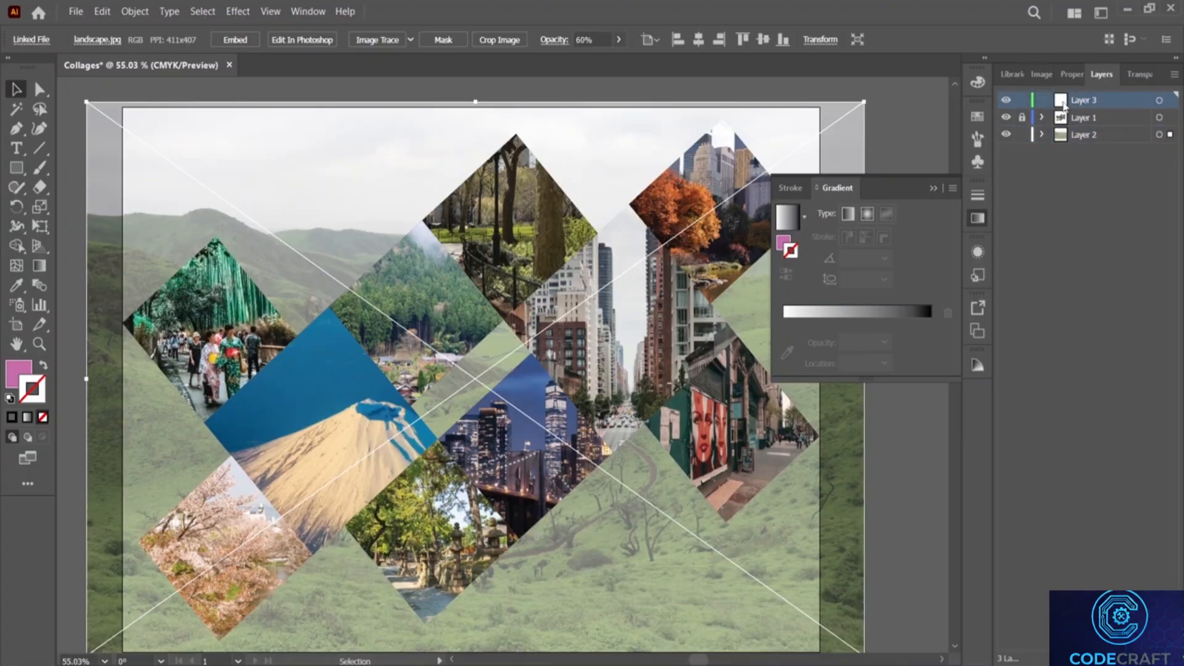
pyautogui.doubleClick(1064, 104)
pyautogui.click(644, 412)
pyautogui.click(1022, 117)
pyautogui.click(16, 167)
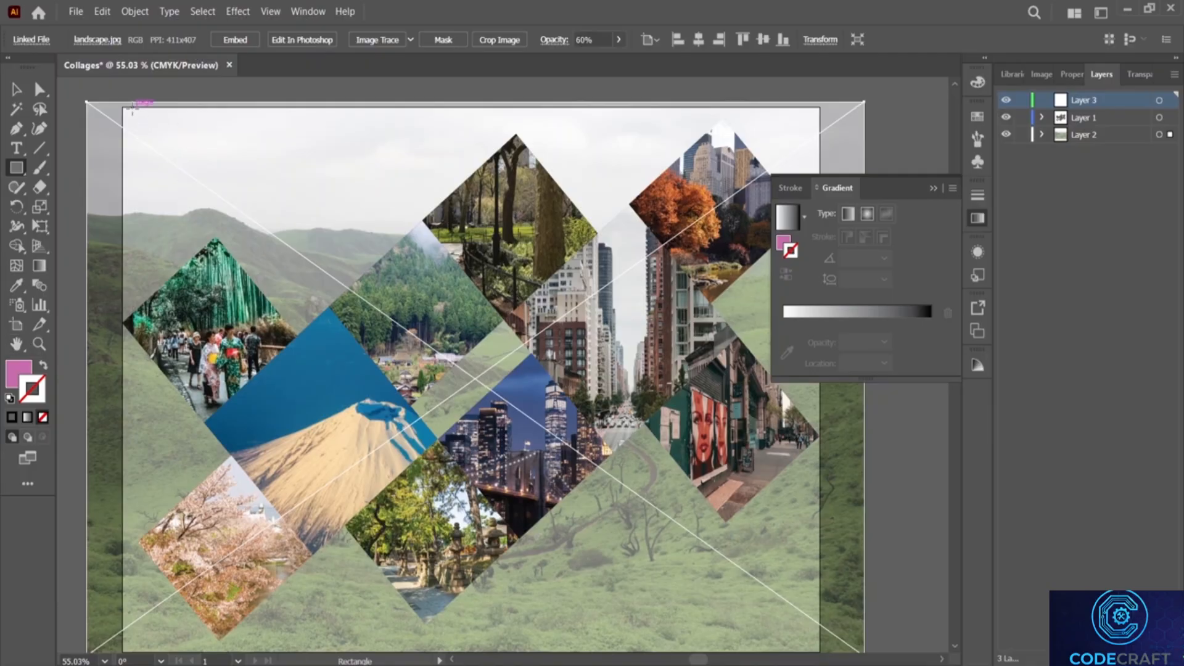
pyautogui.moveTo(123, 107); pyautogui.dragTo(822, 650)
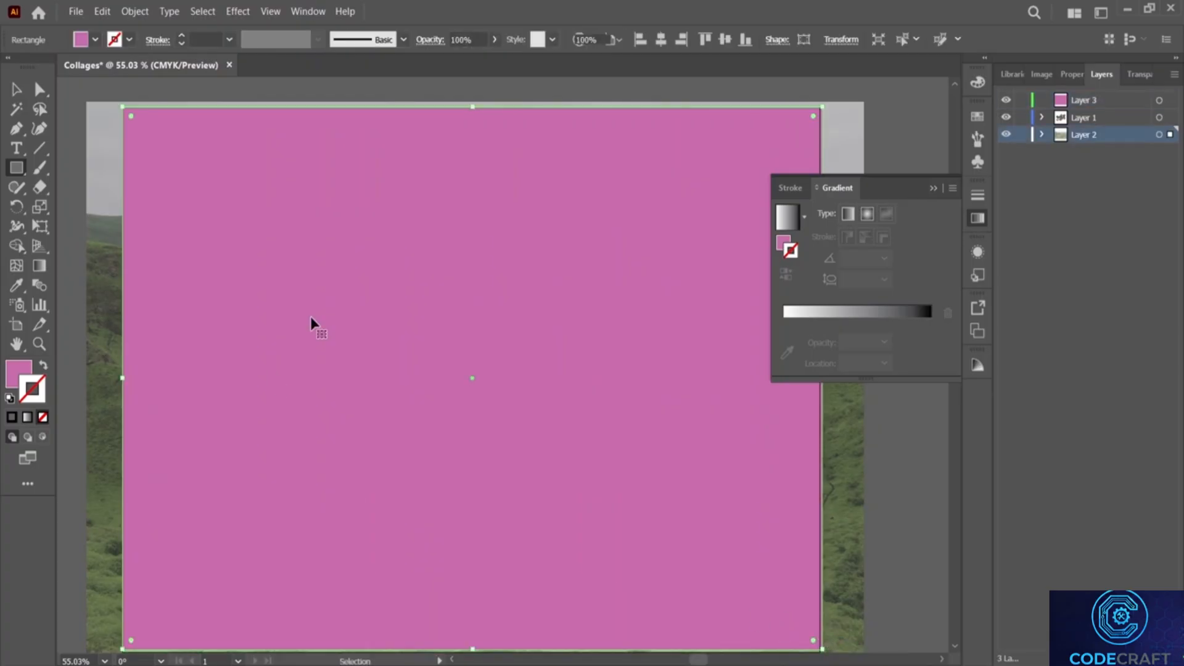
pyautogui.hotkey('ctrl', 'z')
pyautogui.moveTo(124, 108); pyautogui.dragTo(221, 227)
pyautogui.hotkey('ctrl', 'z')
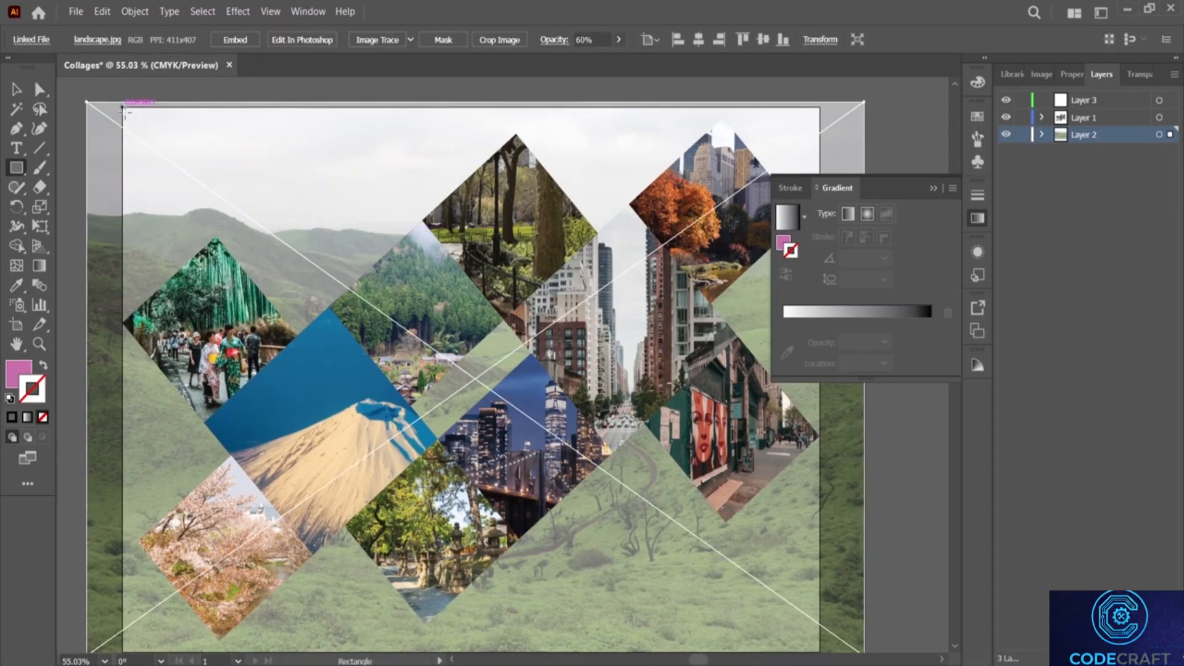
# Step: Draw a pink rectangle covering the artboard on Layer 2, and reorder the layers as Layer 2, Layer 1, Layer 3
pyautogui.moveTo(123, 109); pyautogui.dragTo(821, 641)
pyautogui.scroll(2, 864, 371)
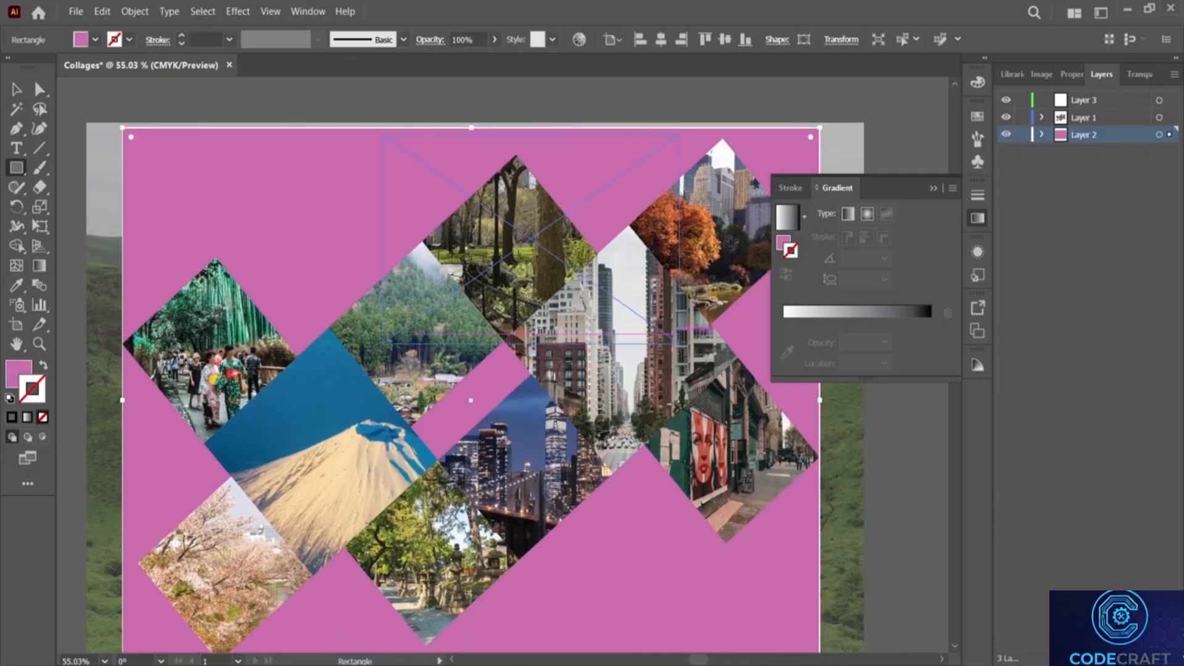
pyautogui.moveTo(1078, 141); pyautogui.dragTo(1076, 93)
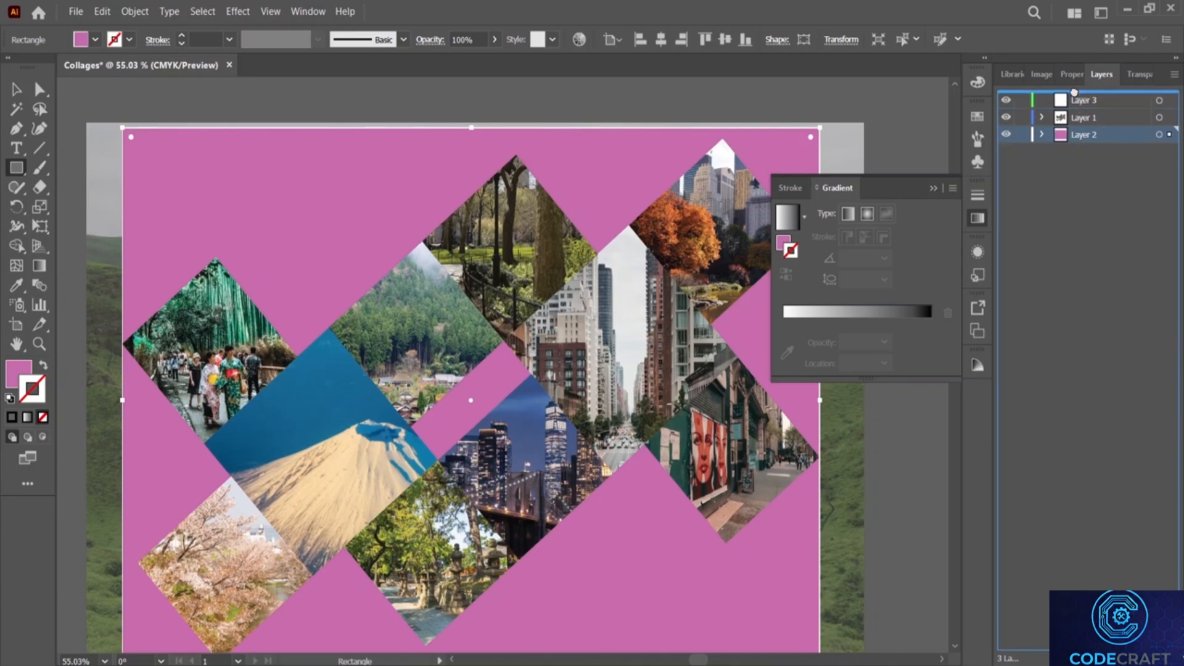
pyautogui.moveTo(1074, 92); pyautogui.dragTo(1074, 93)
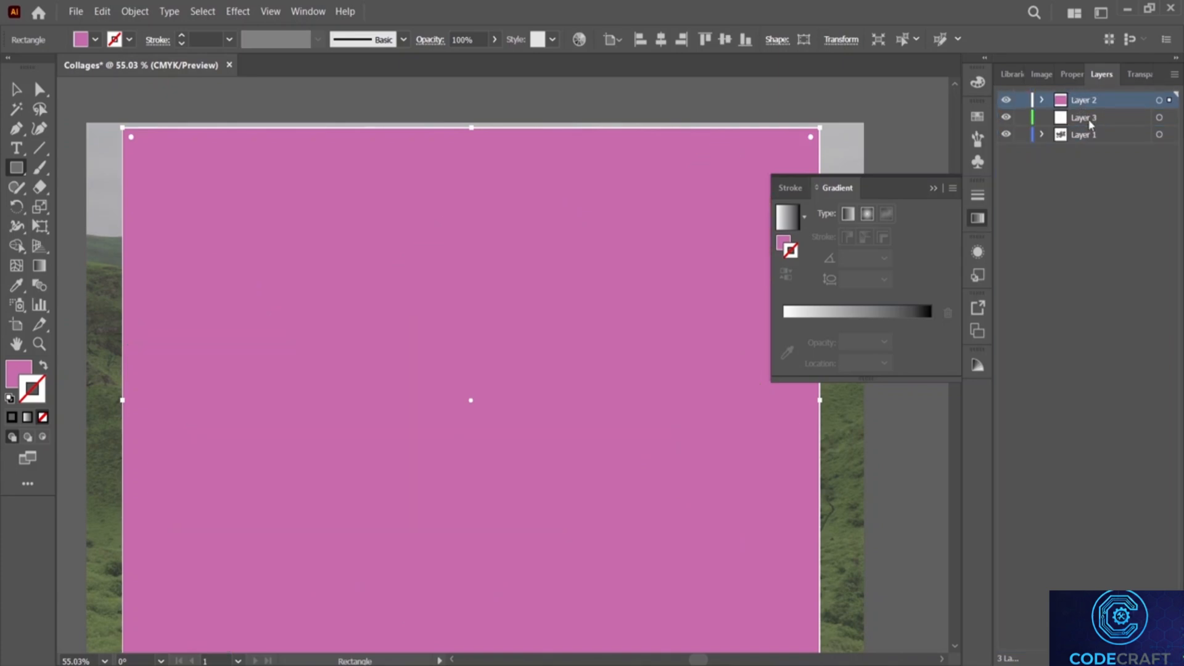
pyautogui.moveTo(1079, 140); pyautogui.dragTo(1087, 121)
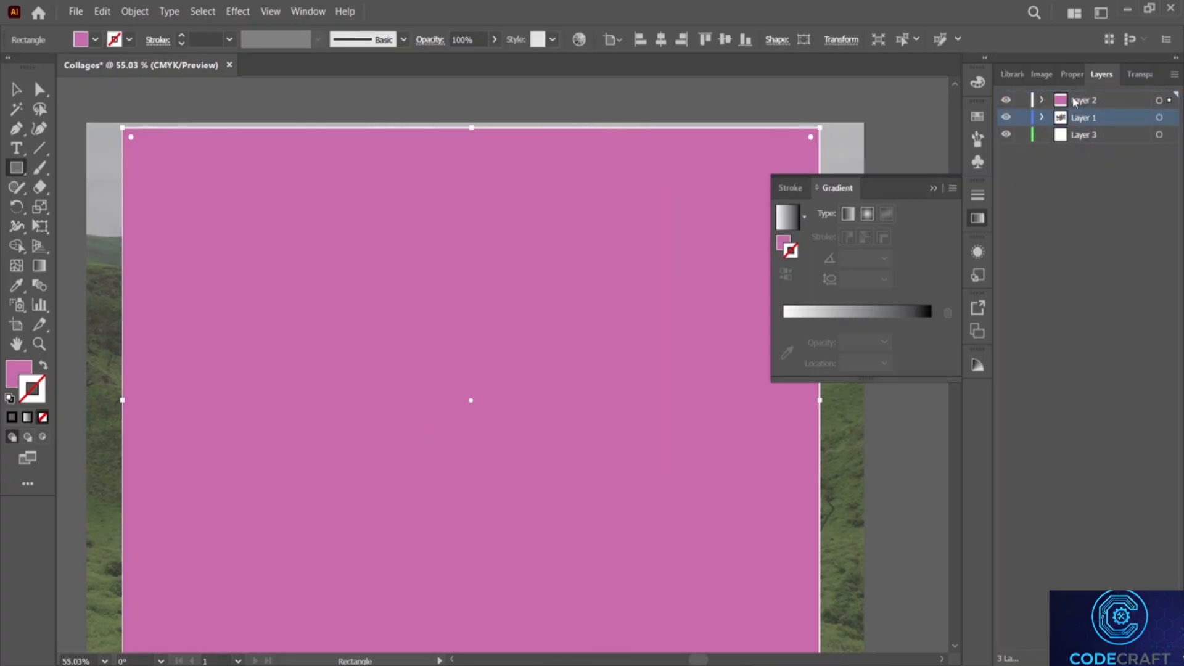
pyautogui.click(1077, 100)
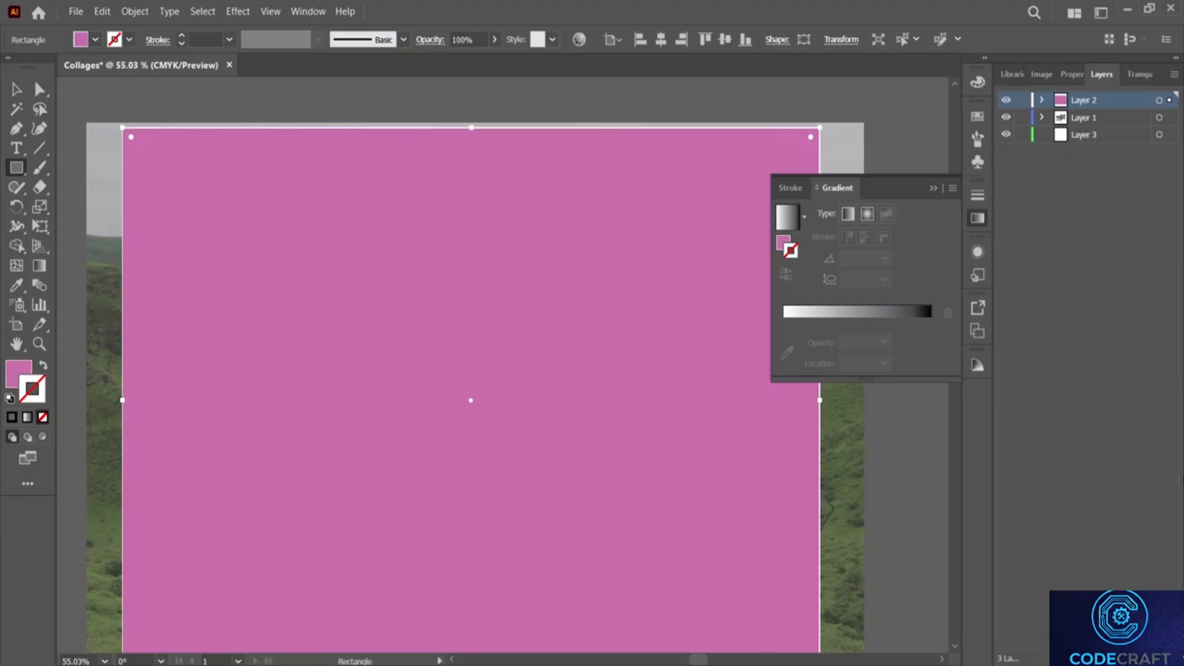
# Step: Try to make a clipping mask with only the pink rectangle selected
pyautogui.hotkey('ctrl', '7')
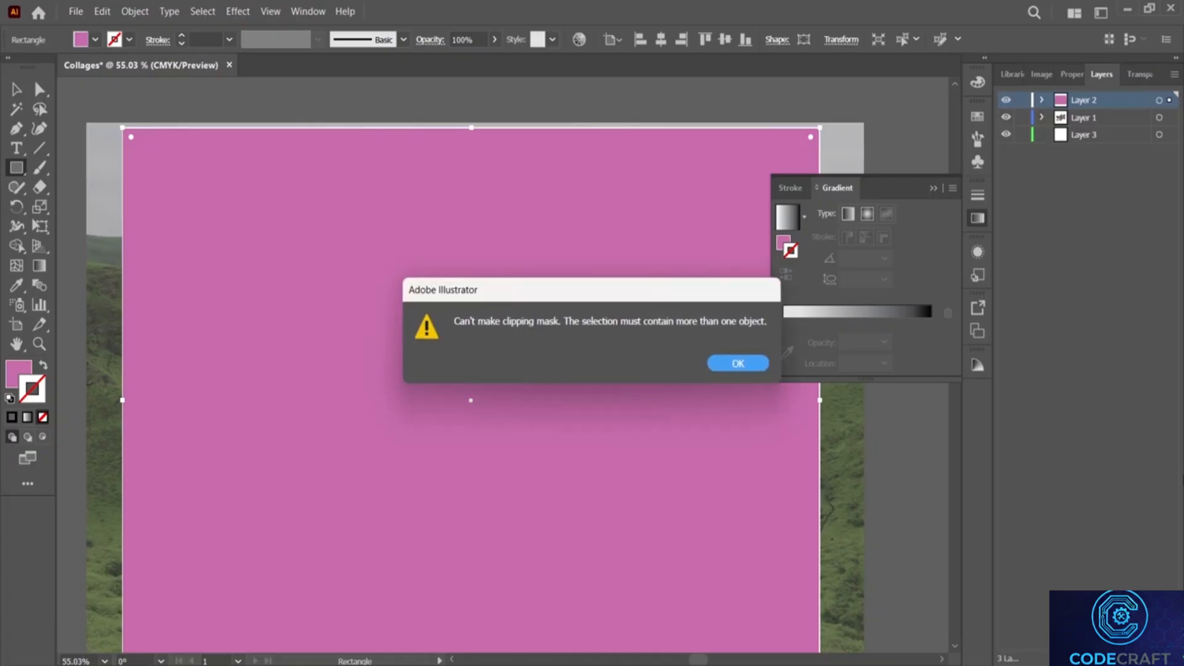
pyautogui.moveTo(491, 294); pyautogui.dragTo(393, 270)
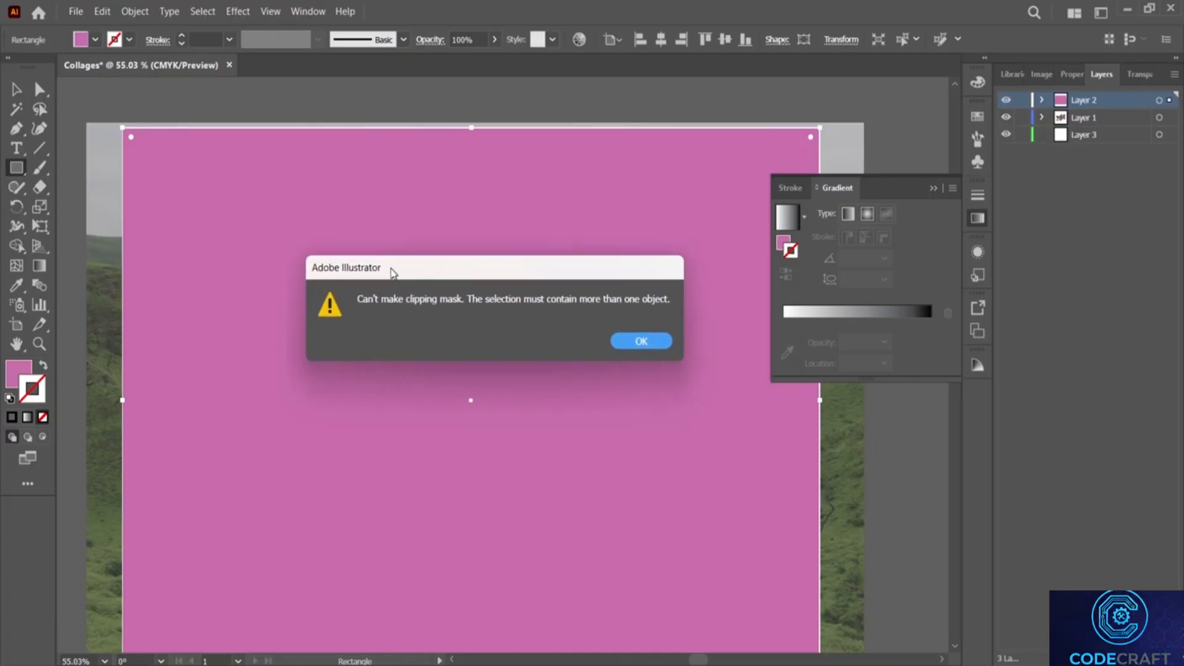
pyautogui.click(626, 339)
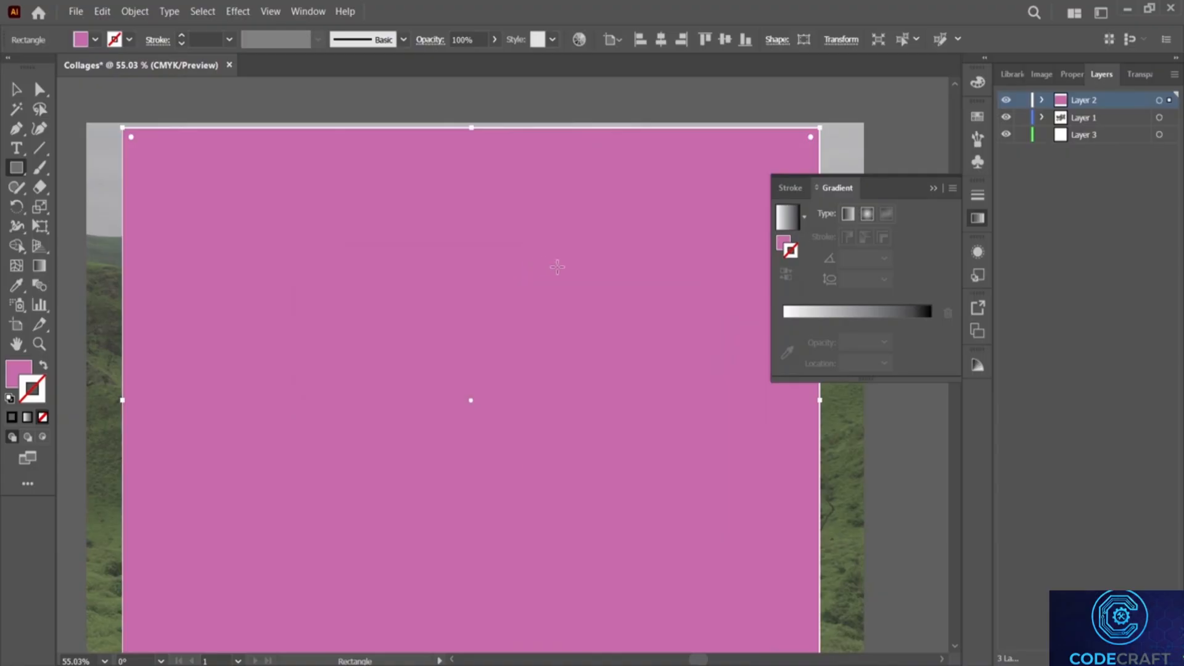
# Step: Select all the artwork and clip it to the pink rectangle with a clipping mask
pyautogui.hotkey('ctrl', 'a')
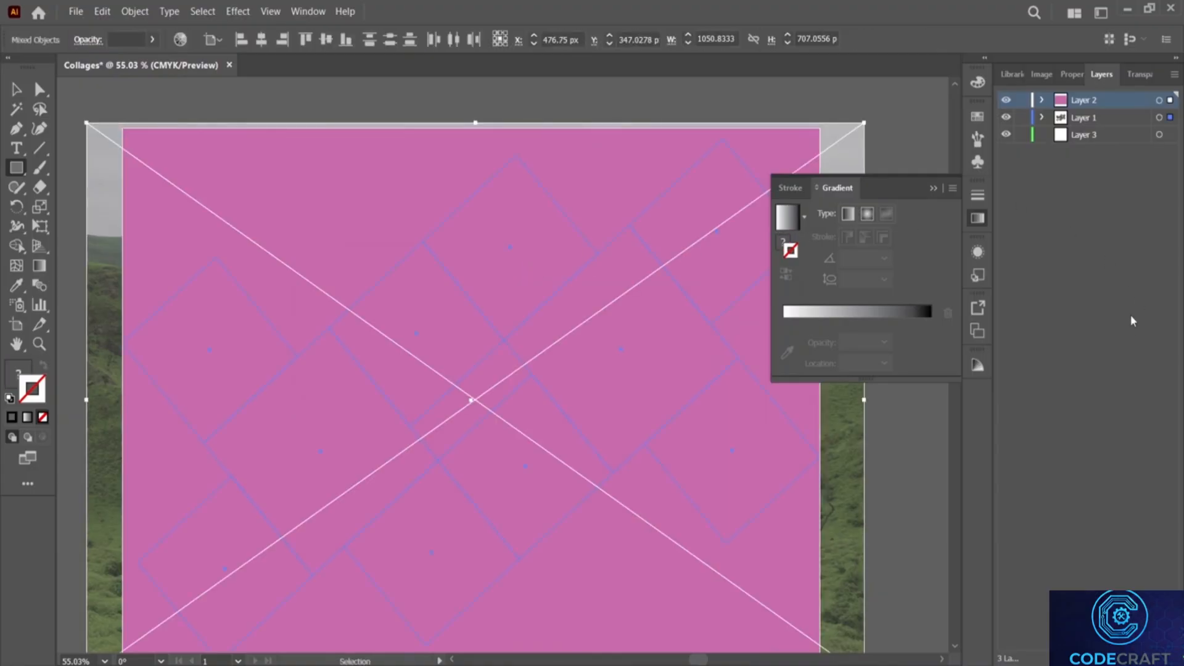
pyautogui.hotkey('ctrl', '7')
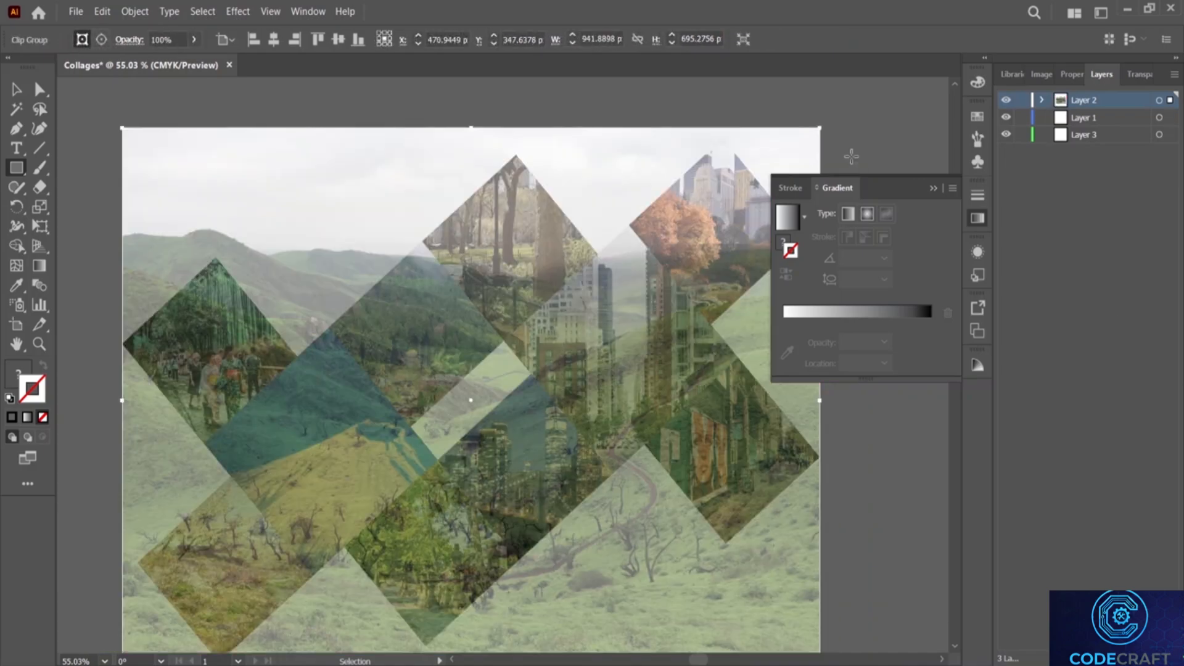
pyautogui.scroll(-2, 302, 364)
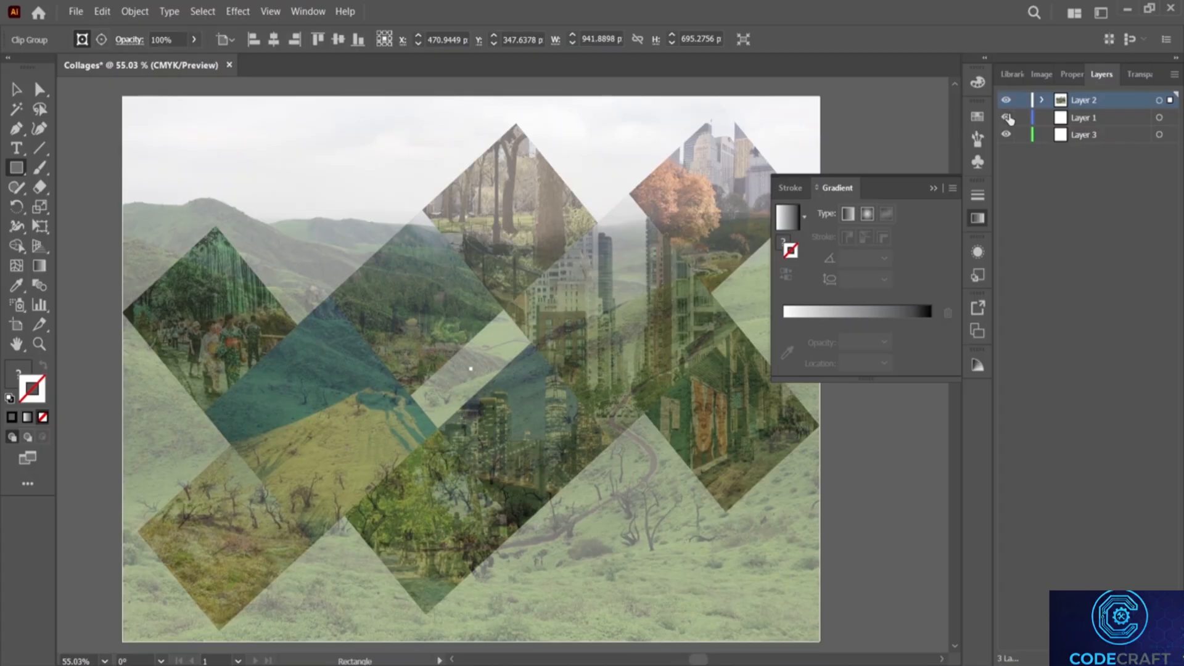
# Step: Examine the clip group's opacity setting and compare it with Layer 1 and Layer 3 highlighted
pyautogui.click(1140, 74)
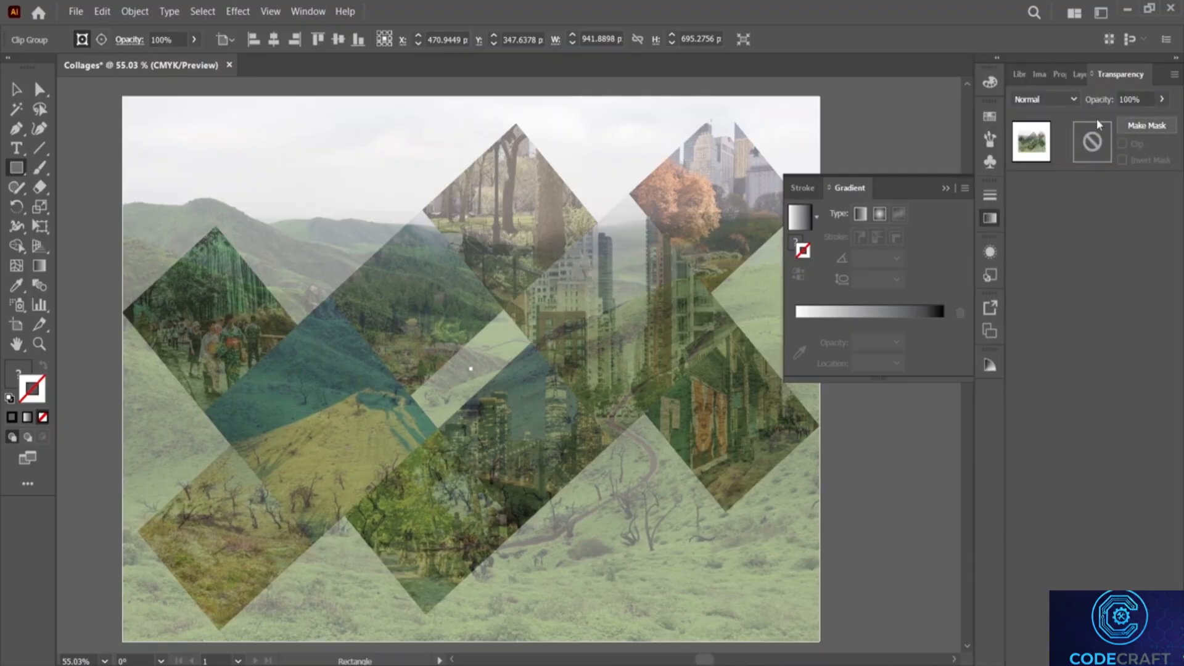
pyautogui.click(1164, 101)
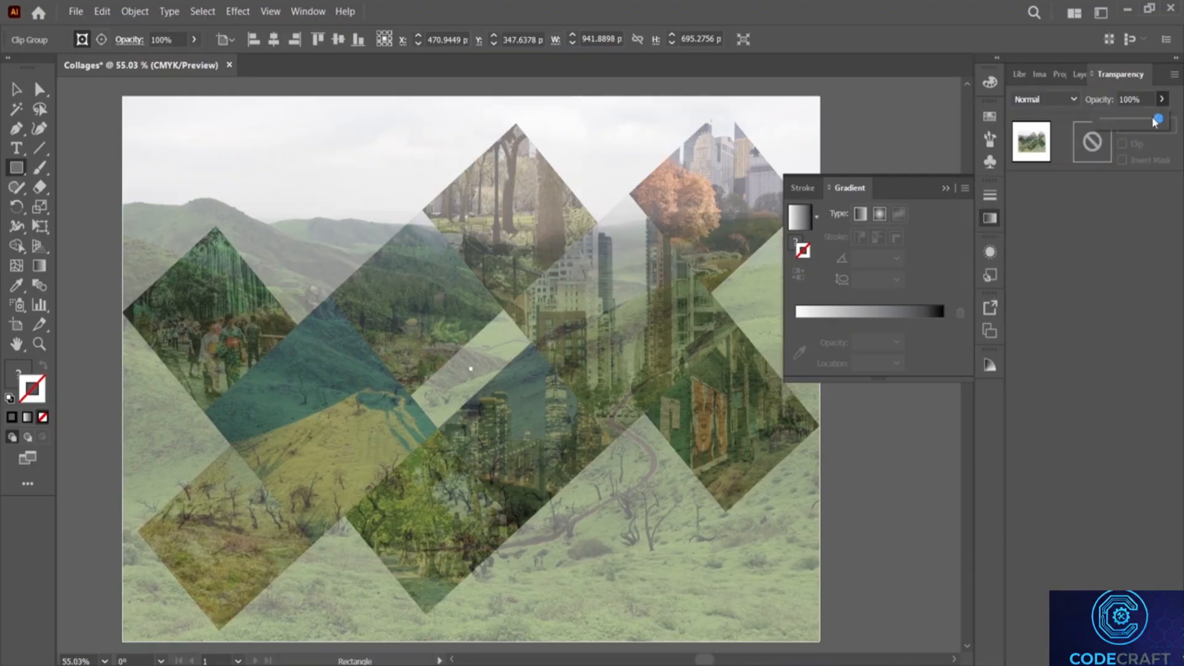
pyautogui.moveTo(1155, 119); pyautogui.dragTo(1170, 120)
pyautogui.click(1073, 74)
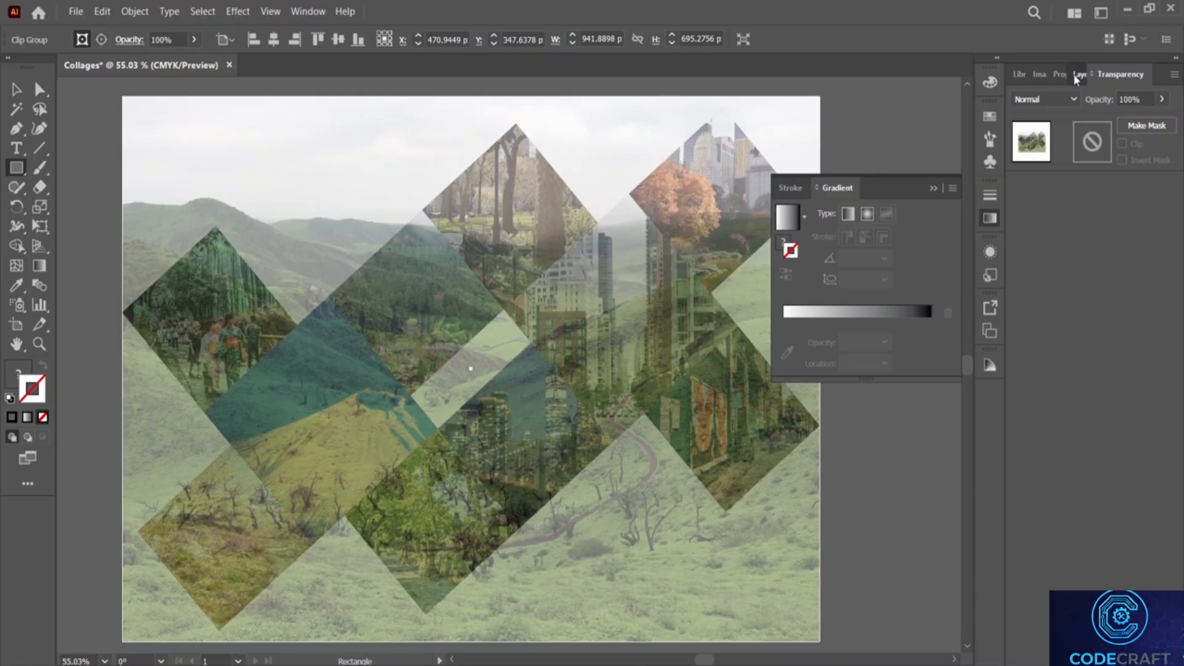
pyautogui.click(1080, 117)
pyautogui.click(1083, 135)
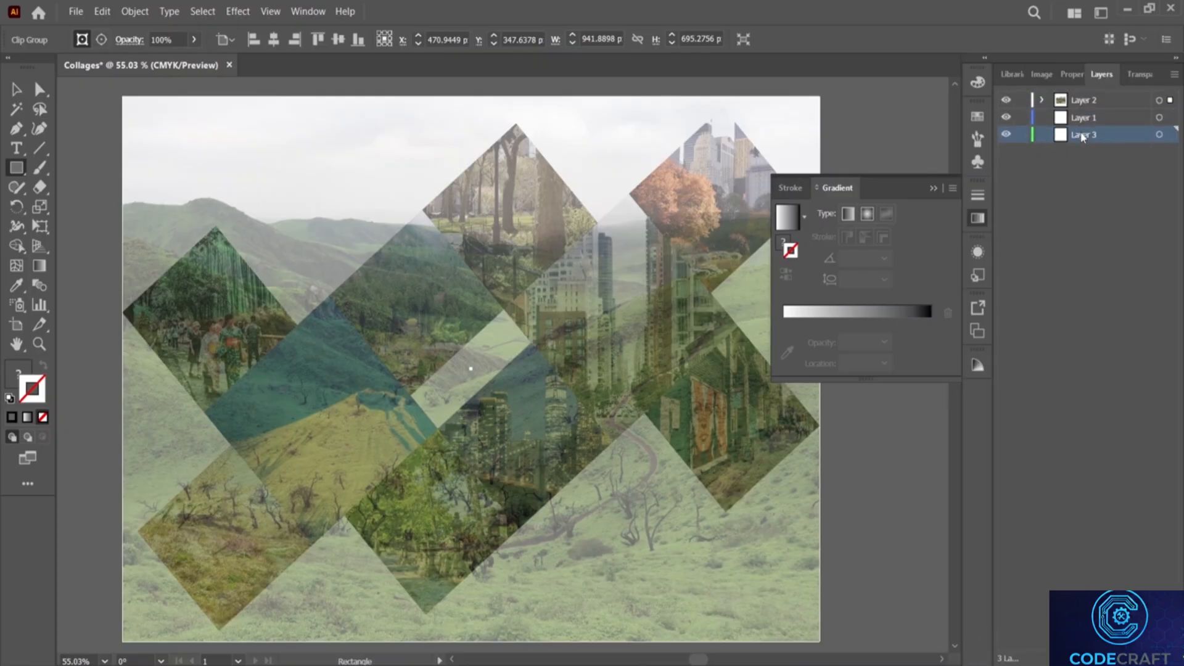
pyautogui.click(1139, 74)
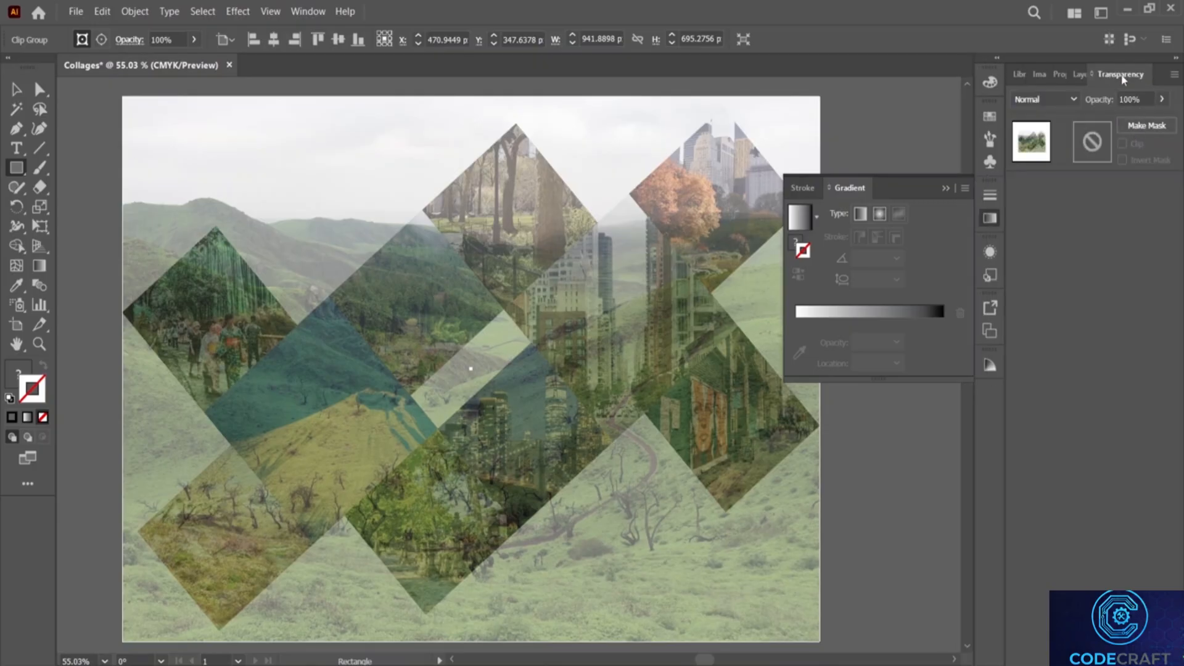
pyautogui.click(1079, 73)
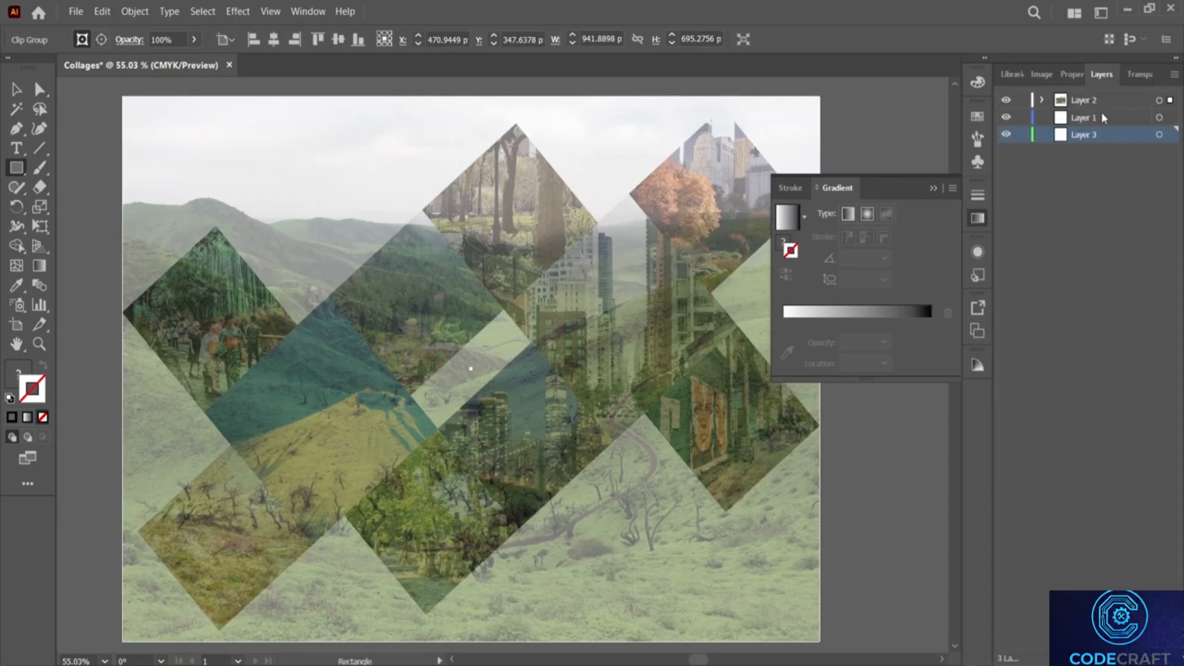
# Step: Move Layer 1 to the top of the layer stack and make it the active layer
pyautogui.click(1101, 116)
pyautogui.moveTo(1101, 117); pyautogui.dragTo(1098, 92)
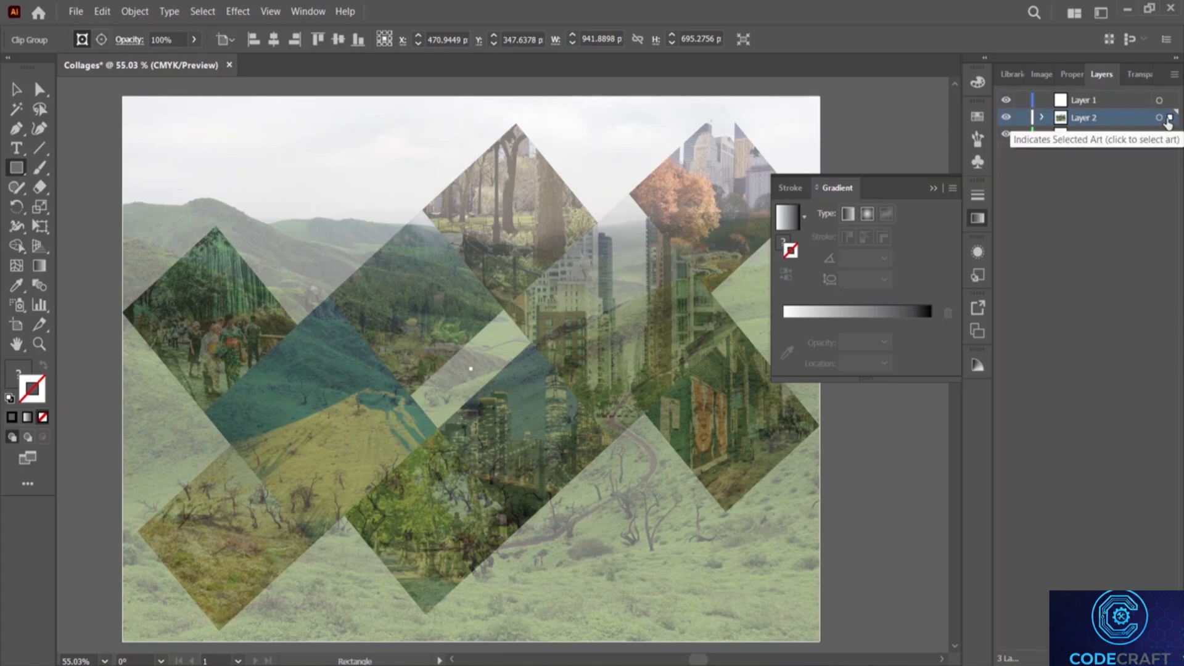
pyautogui.click(1099, 133)
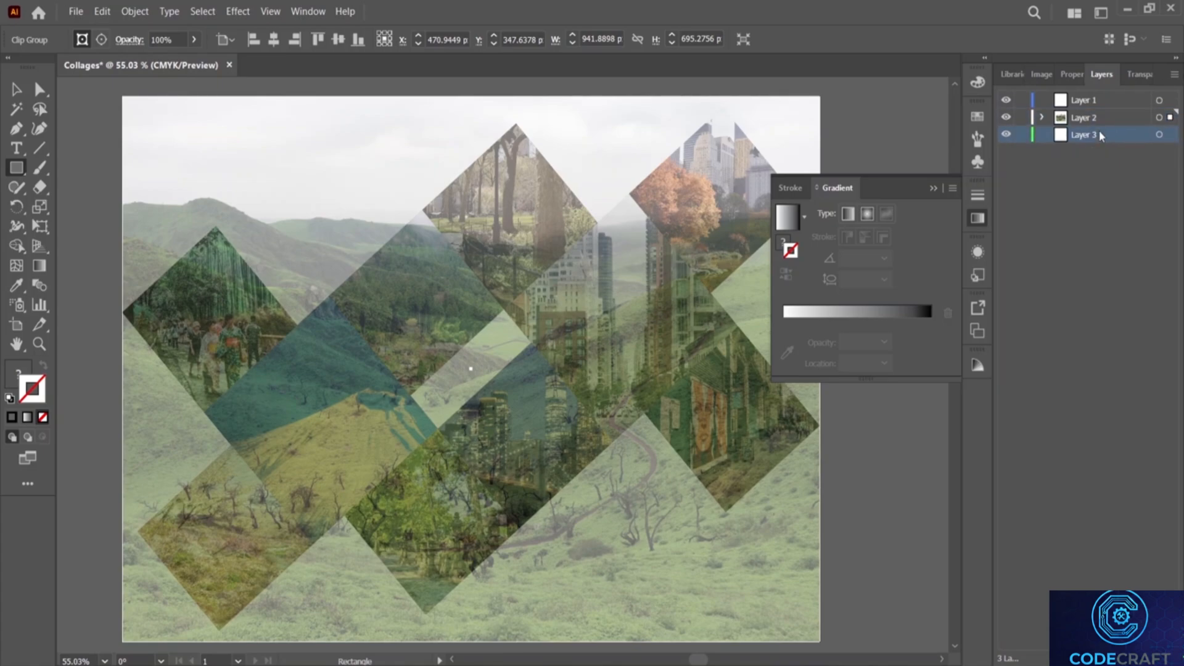
pyautogui.click(1133, 75)
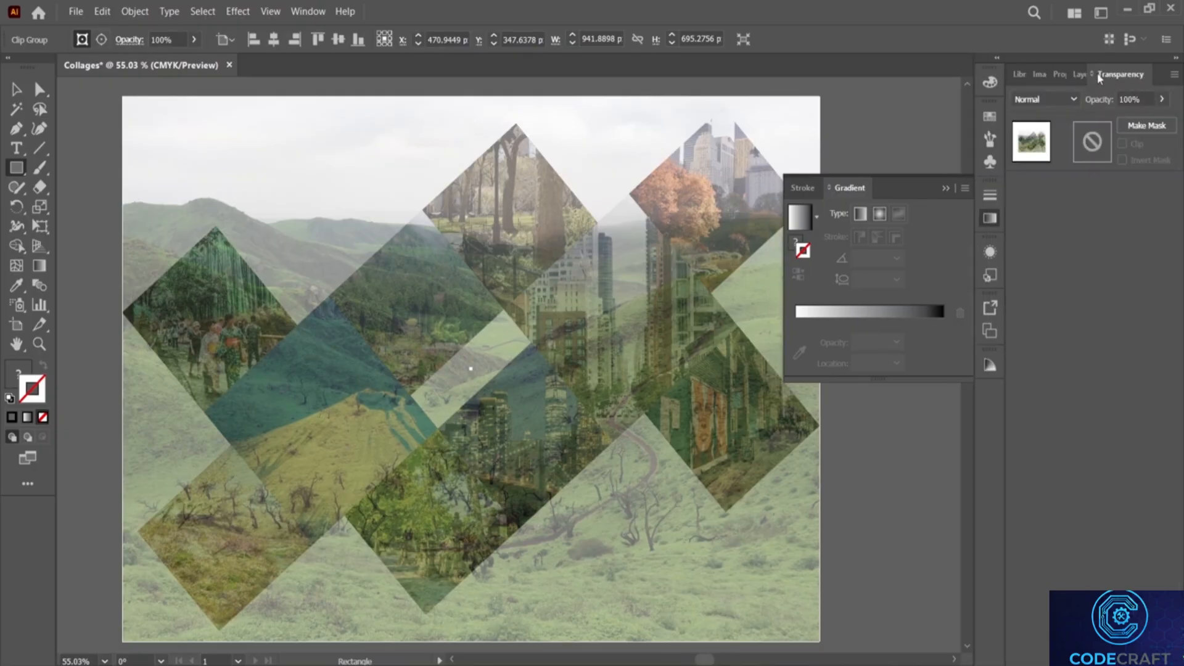
pyautogui.click(1076, 74)
pyautogui.click(1084, 105)
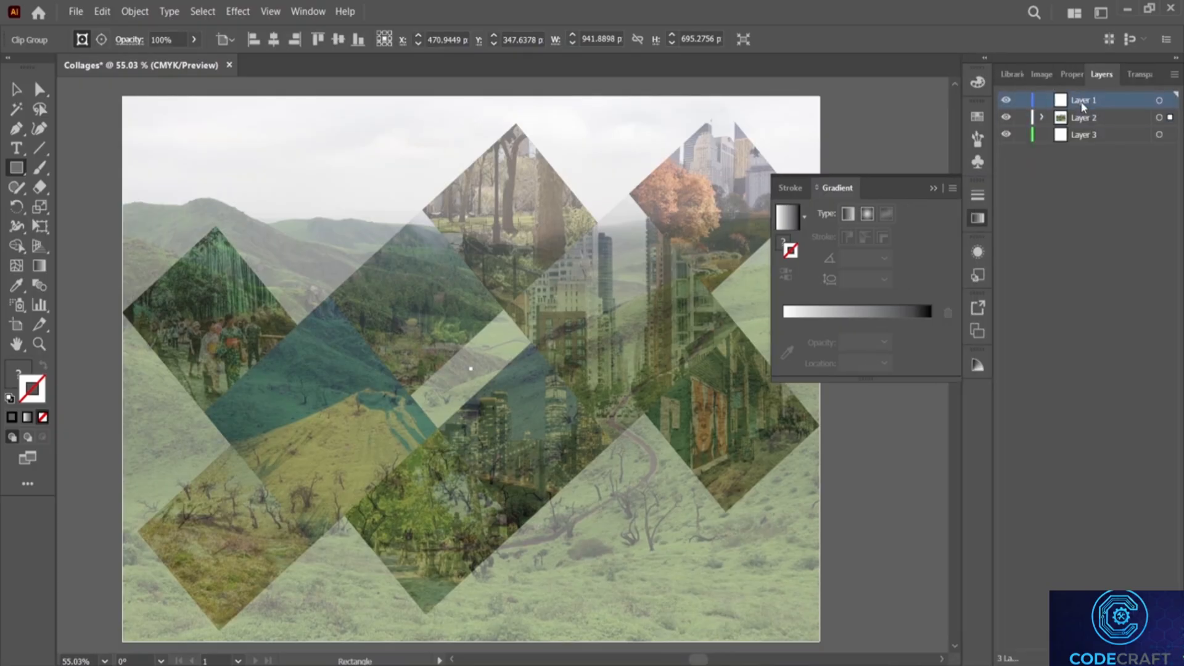
# Step: Try the Darken blending mode on the clip group, and set it to Lighten
pyautogui.click(1139, 74)
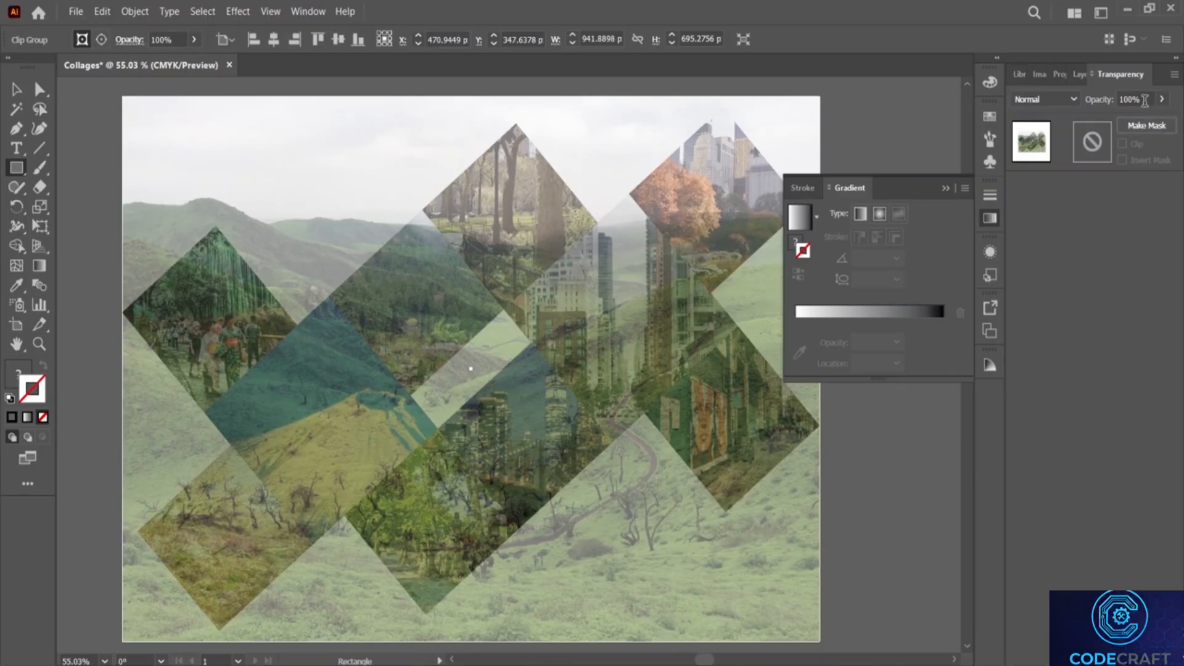
pyautogui.click(1077, 98)
pyautogui.click(1055, 143)
pyautogui.click(1059, 101)
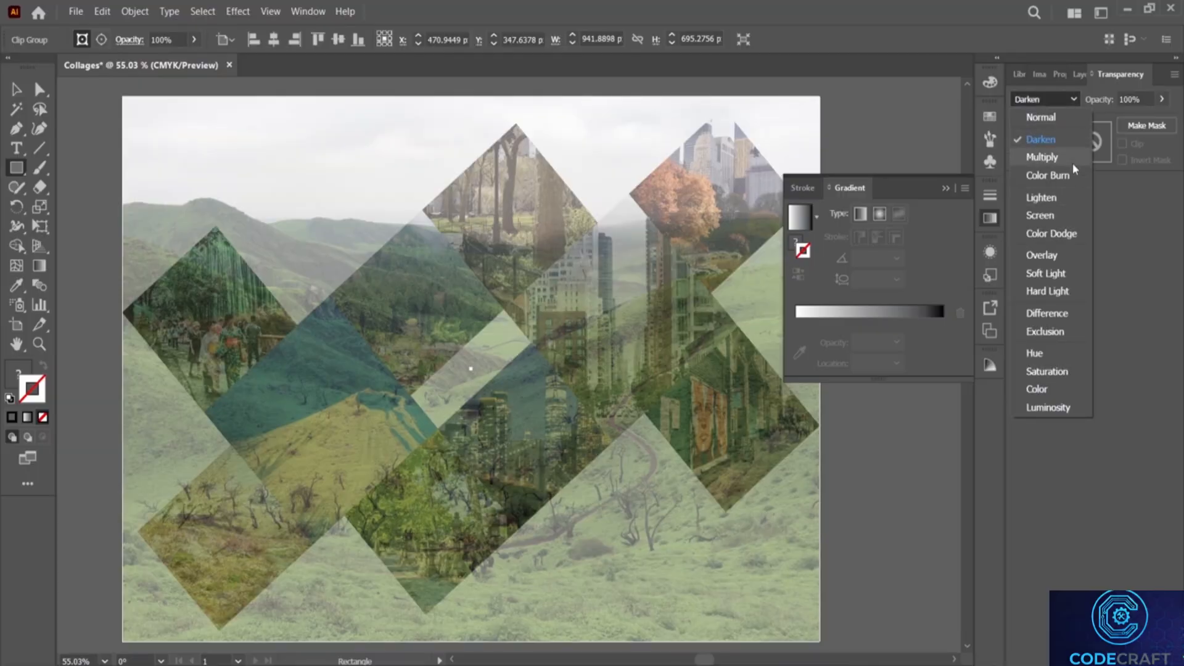
pyautogui.click(1061, 200)
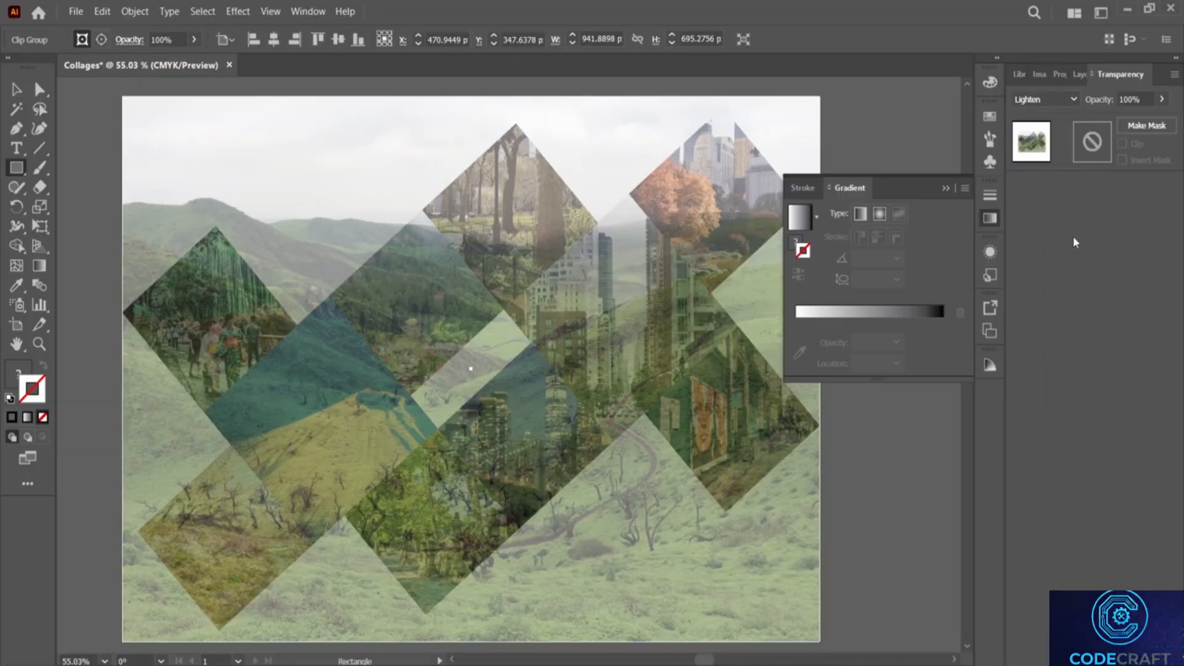
# Step: Bring the layer list back into view and make Layer 3 the active layer
pyautogui.click(1077, 75)
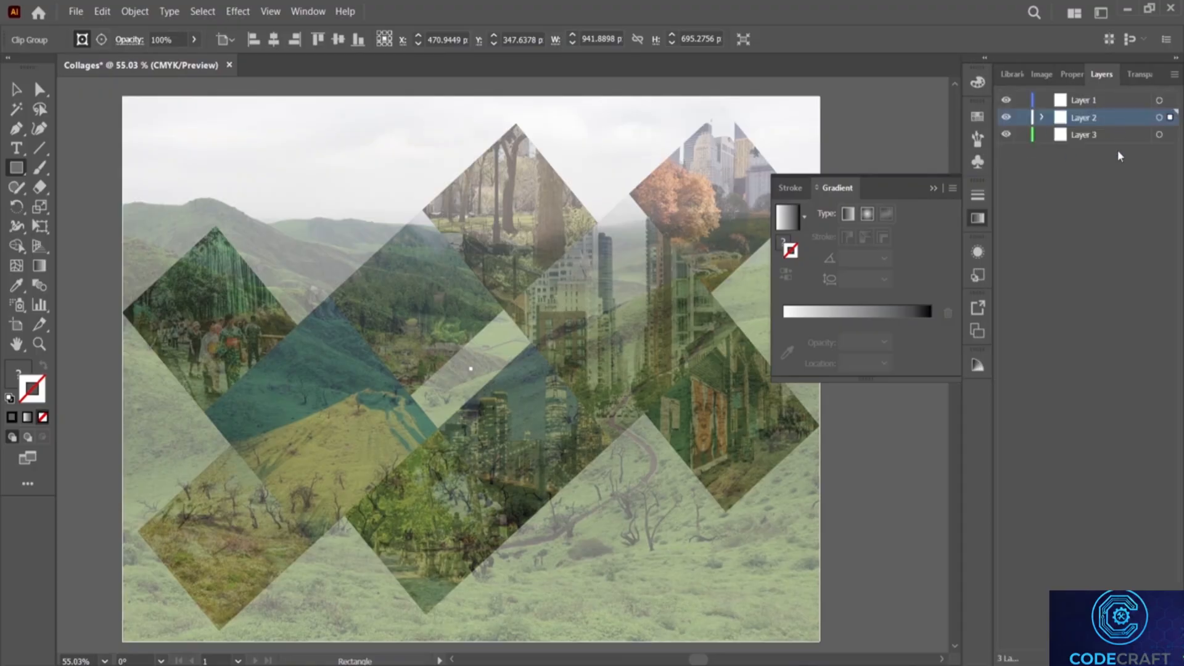
pyautogui.click(1097, 133)
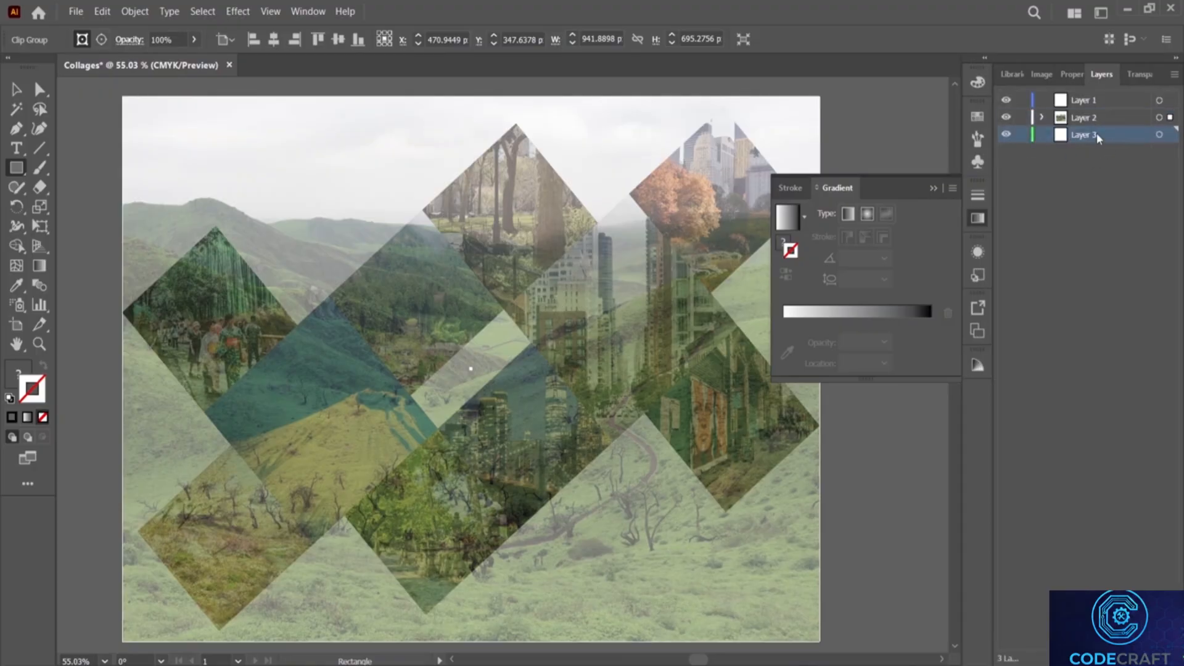
pyautogui.click(1052, 219)
pyautogui.click(729, 191)
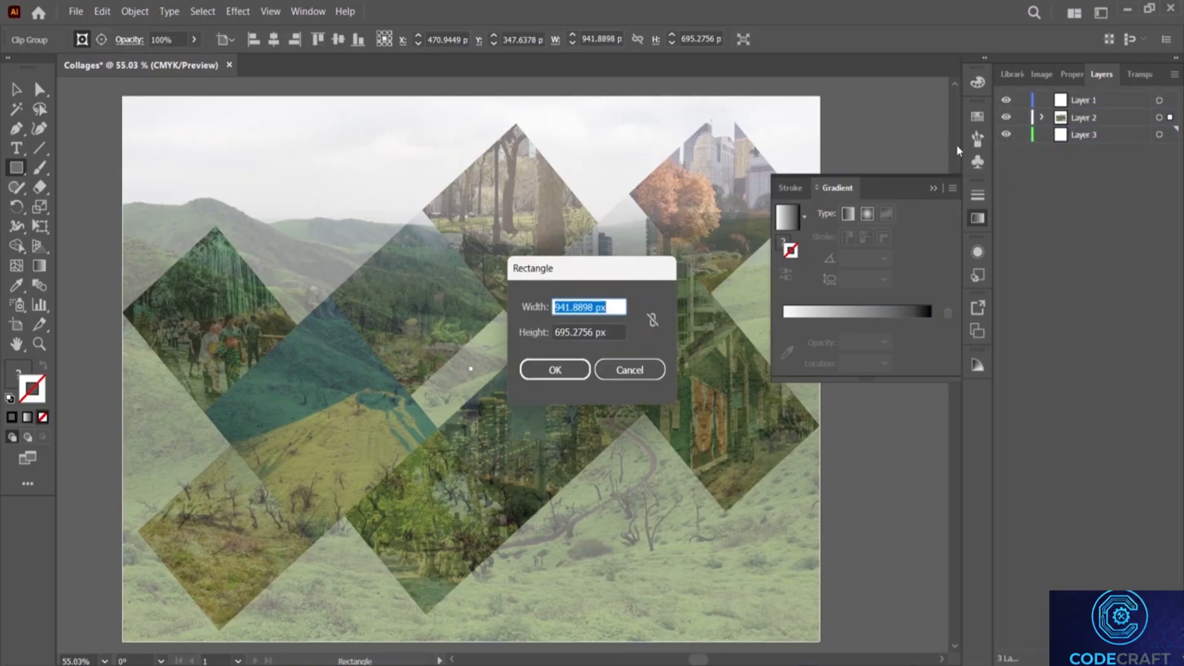
pyautogui.press('Escape')
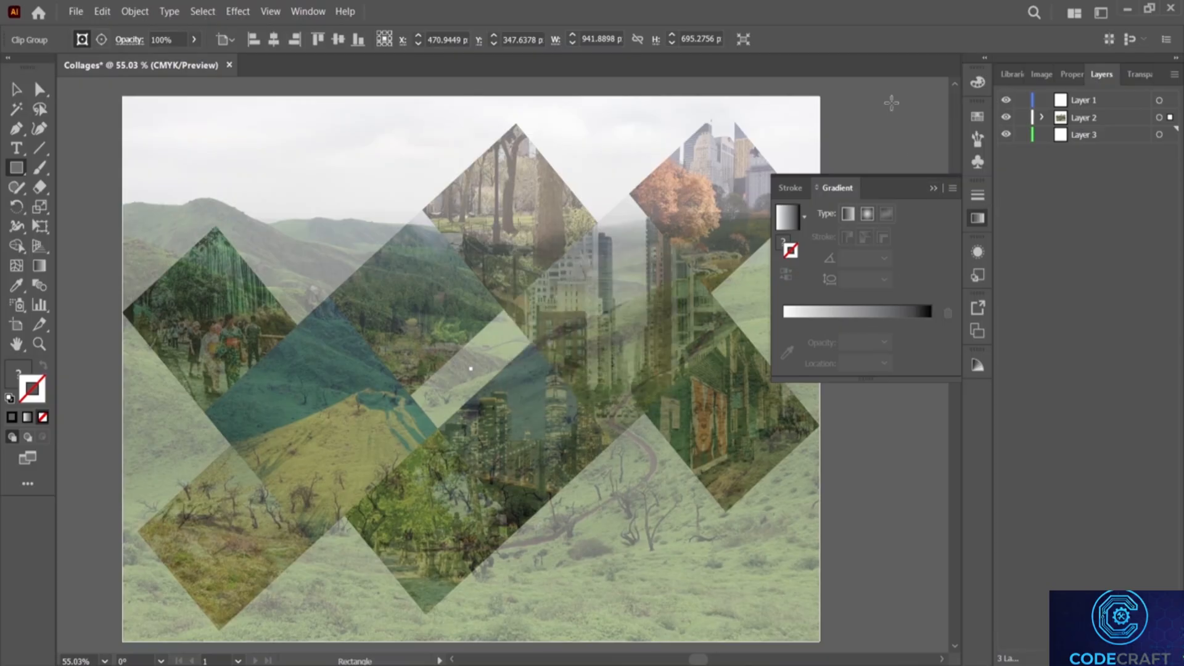
# Step: Undo the layer reordering and the clipping mask, back to the separate photo collage, pink rectangle and landscape
pyautogui.press('v')
pyautogui.hotkey('ctrl', 'z')
pyautogui.hotkey('ctrl', 'z')
pyautogui.hotkey('ctrl', 'z')
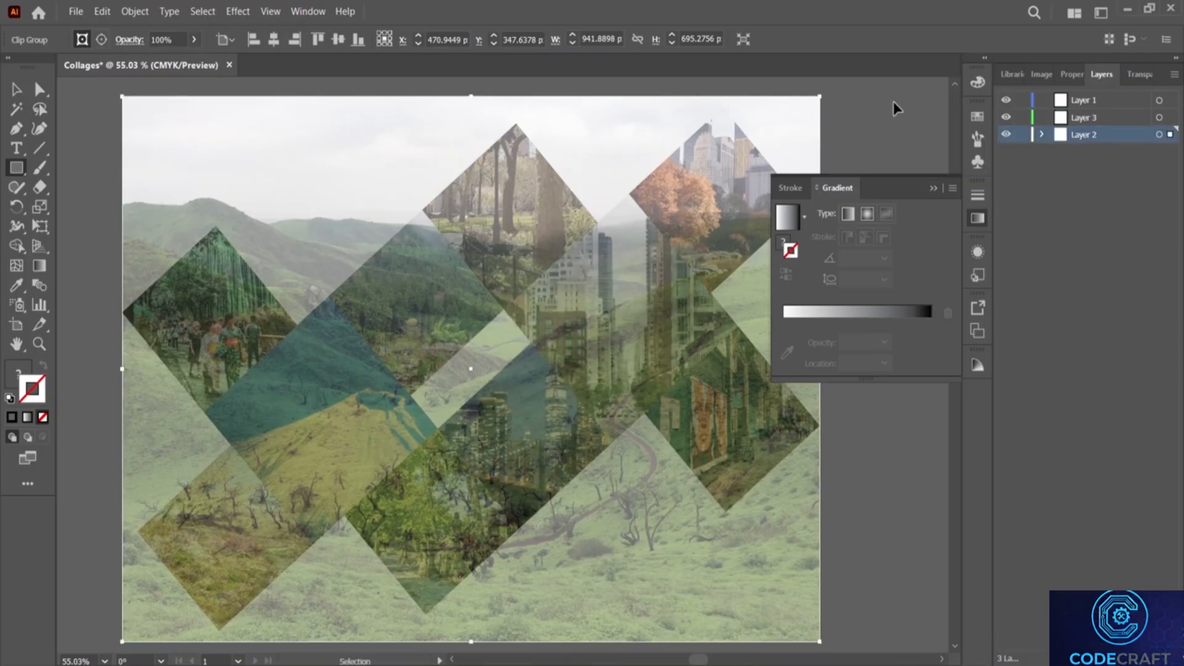
pyautogui.hotkey('ctrl', 'z')
pyautogui.hotkey('ctrl', 'z')
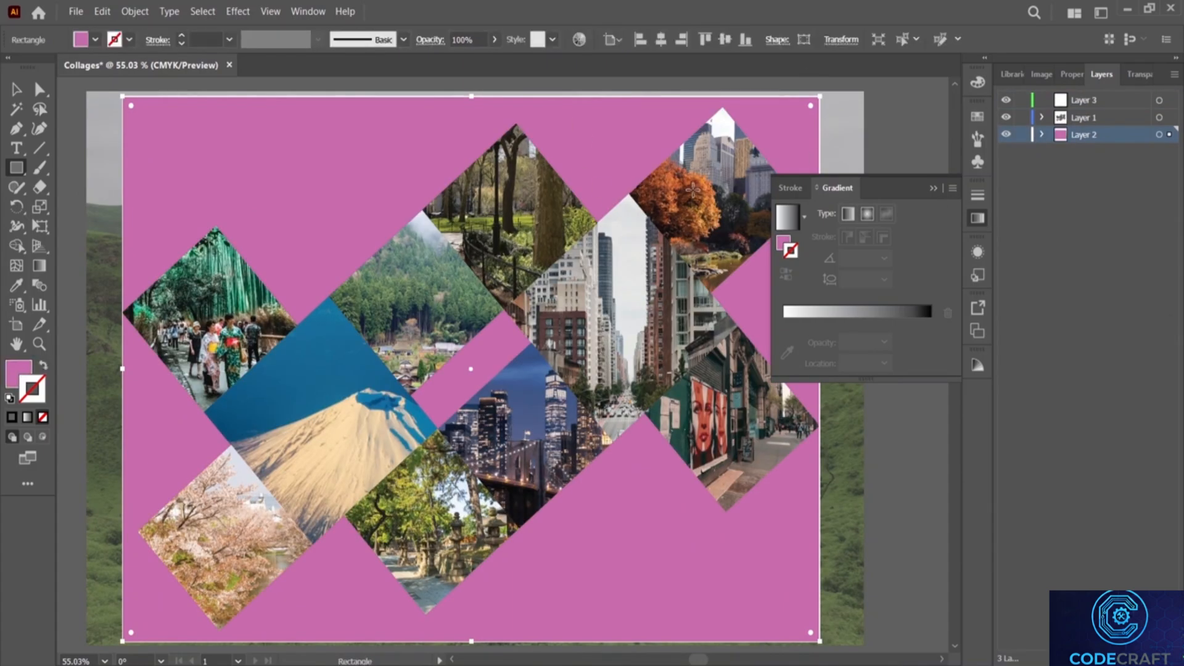
# Step: Examine the transparency settings with Layer 3 active and compare them with the layer list
pyautogui.click(1089, 101)
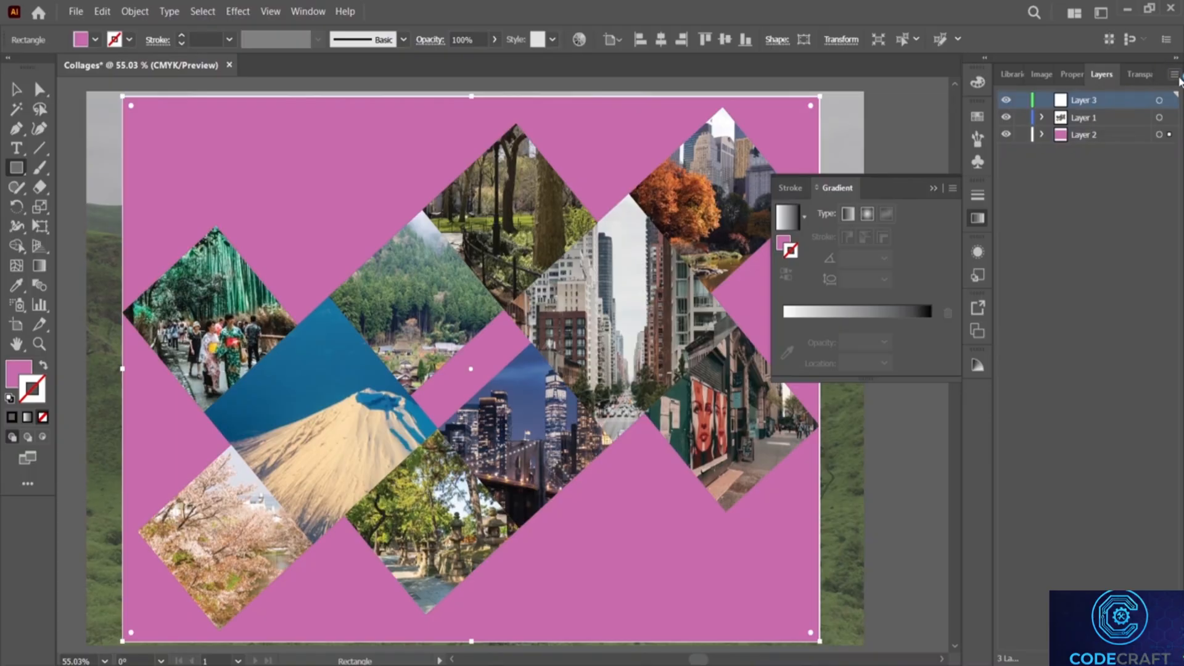
pyautogui.click(1154, 74)
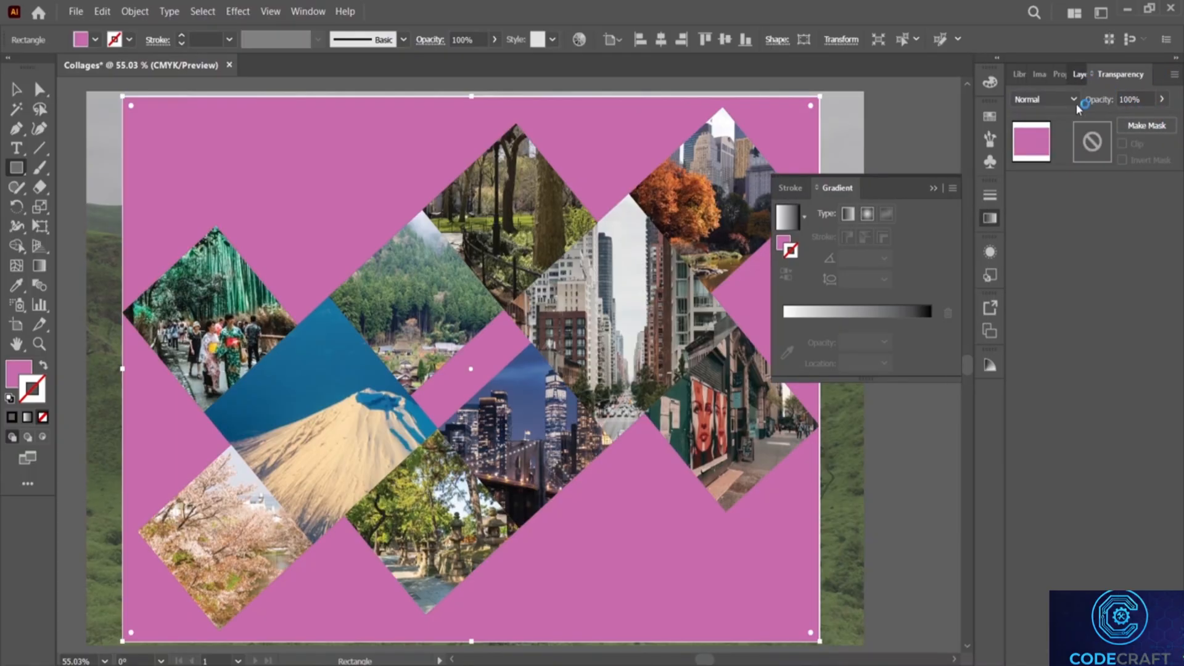
pyautogui.click(1081, 75)
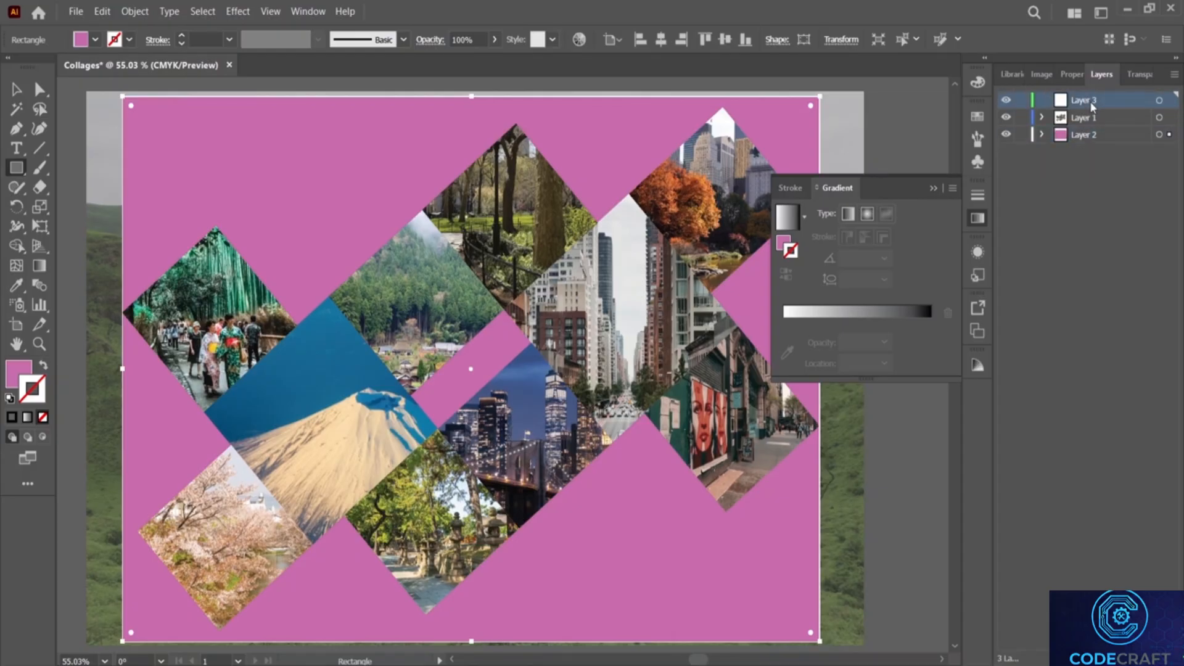
pyautogui.click(1135, 75)
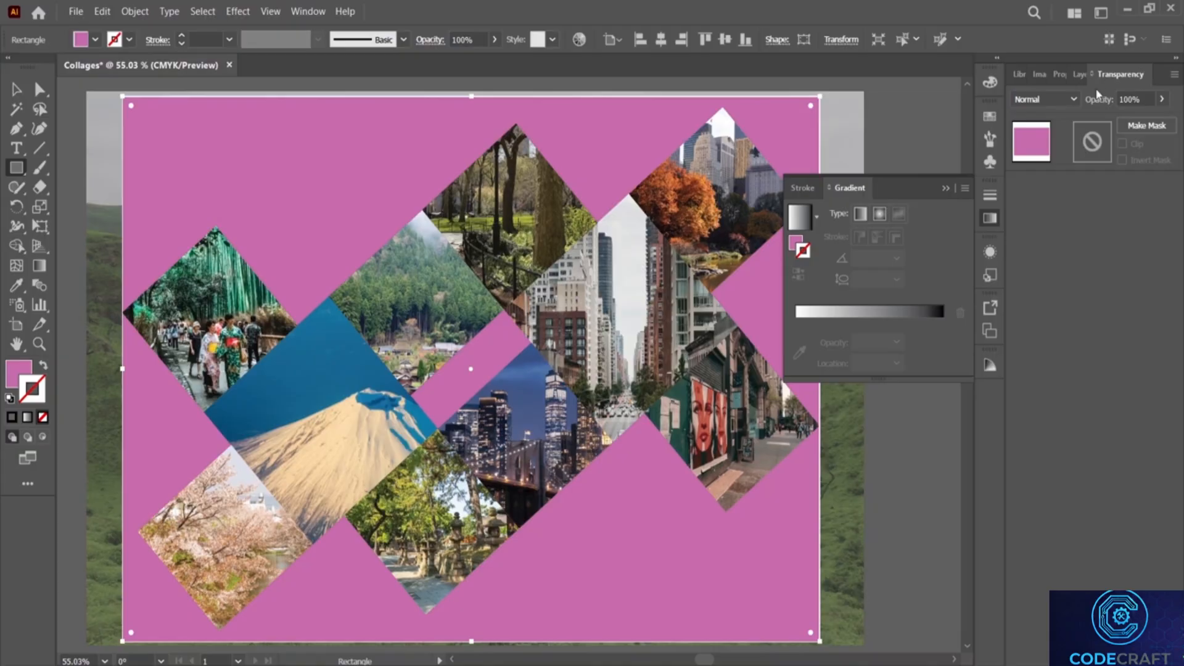
pyautogui.click(1080, 75)
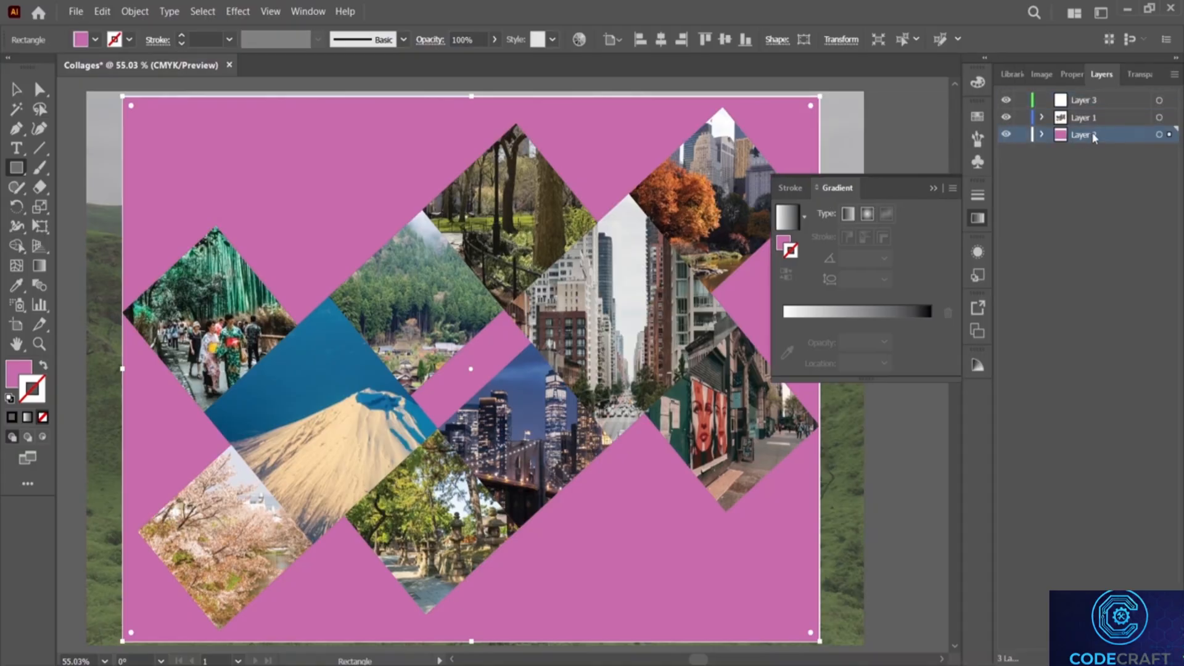
# Step: Try reversing the layer order, with Layer 2 on top and Layer 3 at the bottom, and make Layer 3 active
pyautogui.click(1092, 117)
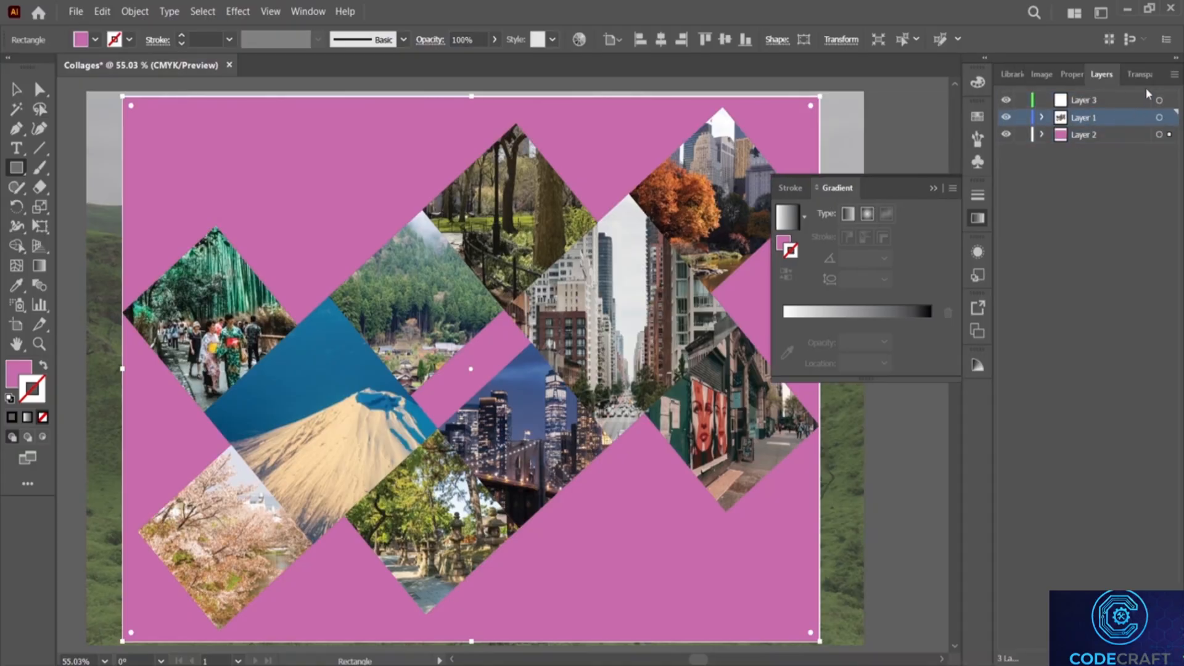
pyautogui.moveTo(1108, 97)
pyautogui.mouseDown()
pyautogui.moveTo(1092, 154)
pyautogui.moveTo(1098, 98)
pyautogui.moveTo(1099, 109)
pyautogui.mouseUp()
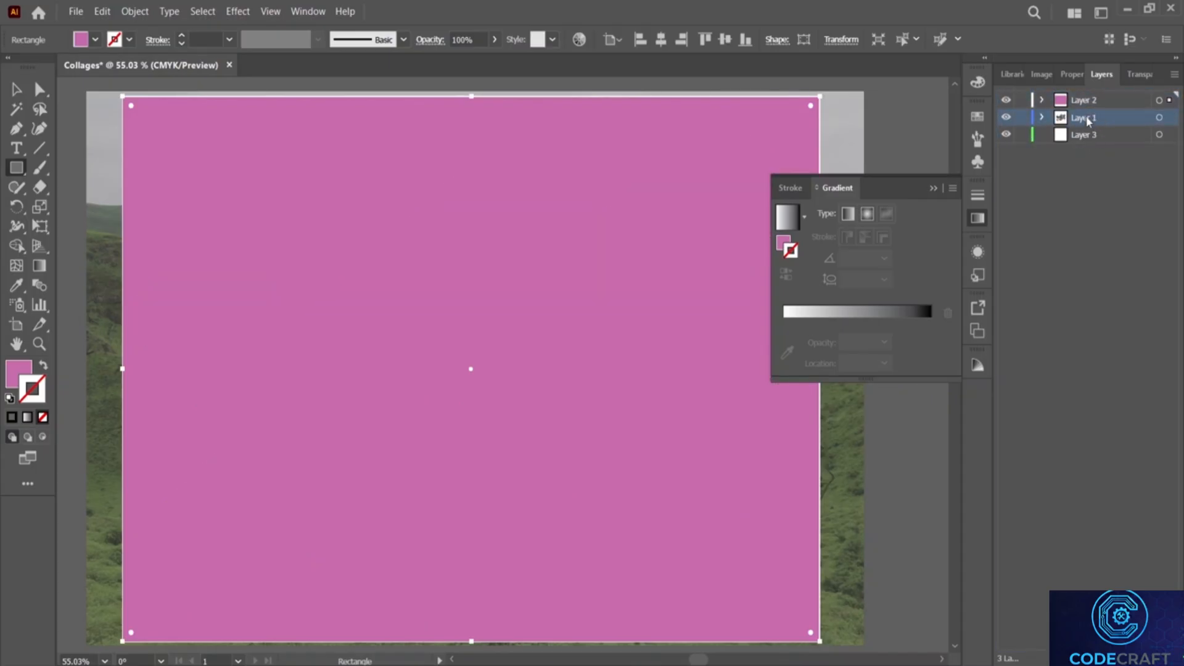
pyautogui.click(1088, 121)
pyautogui.click(1094, 135)
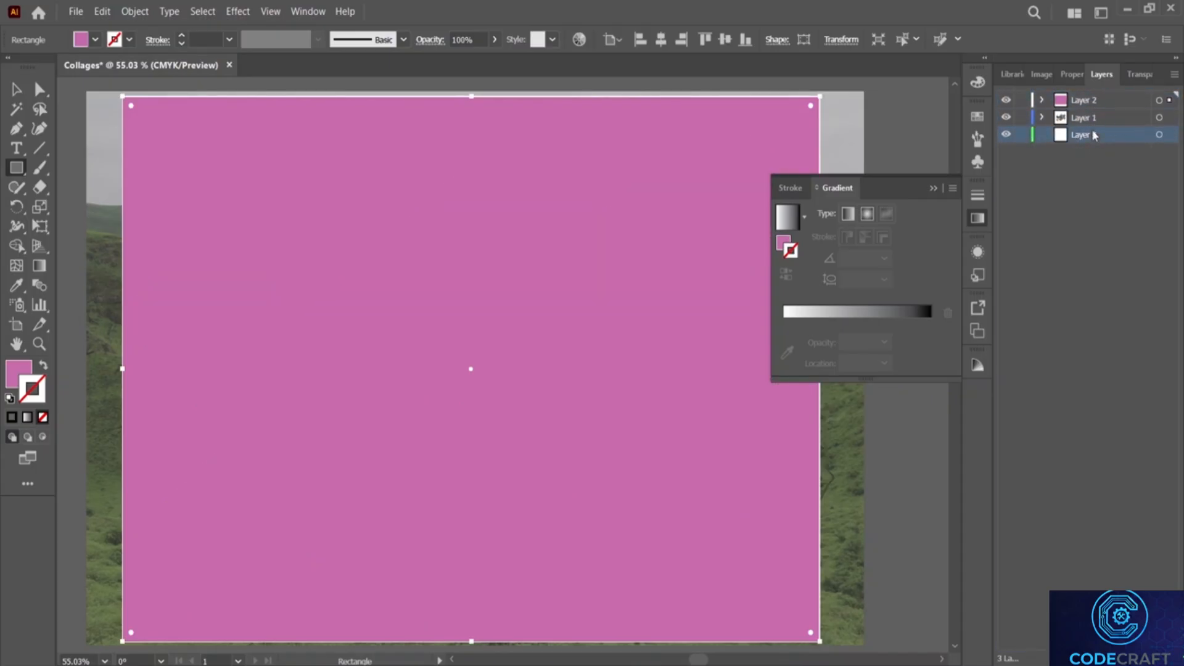
pyautogui.click(1134, 75)
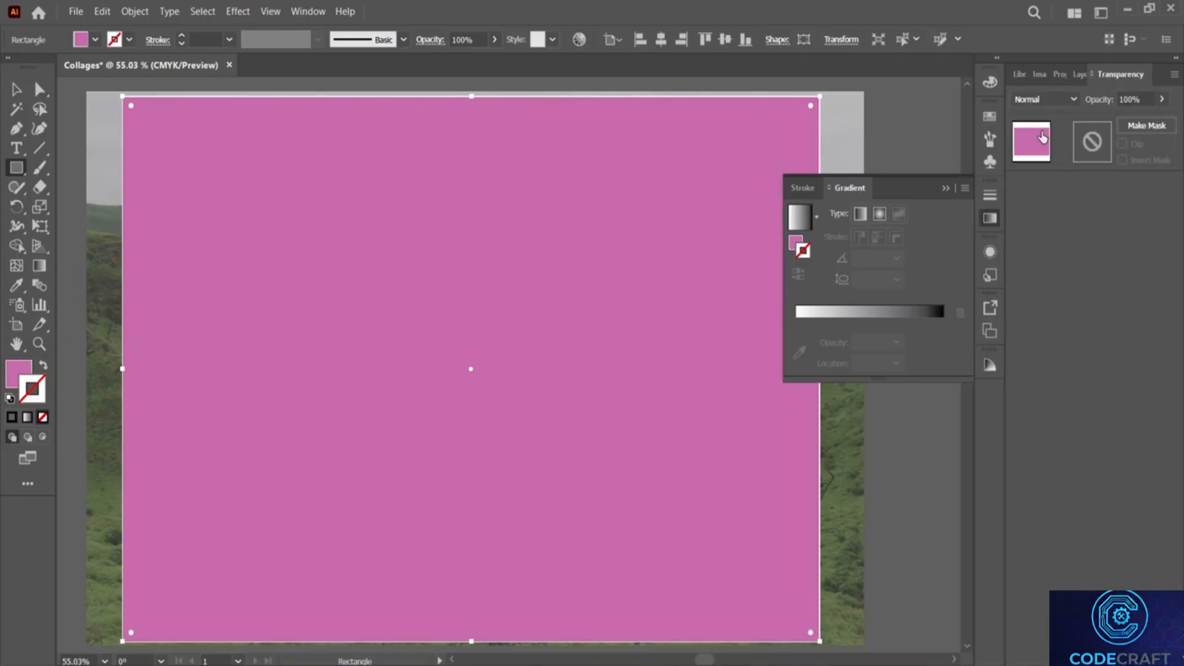
pyautogui.click(1081, 74)
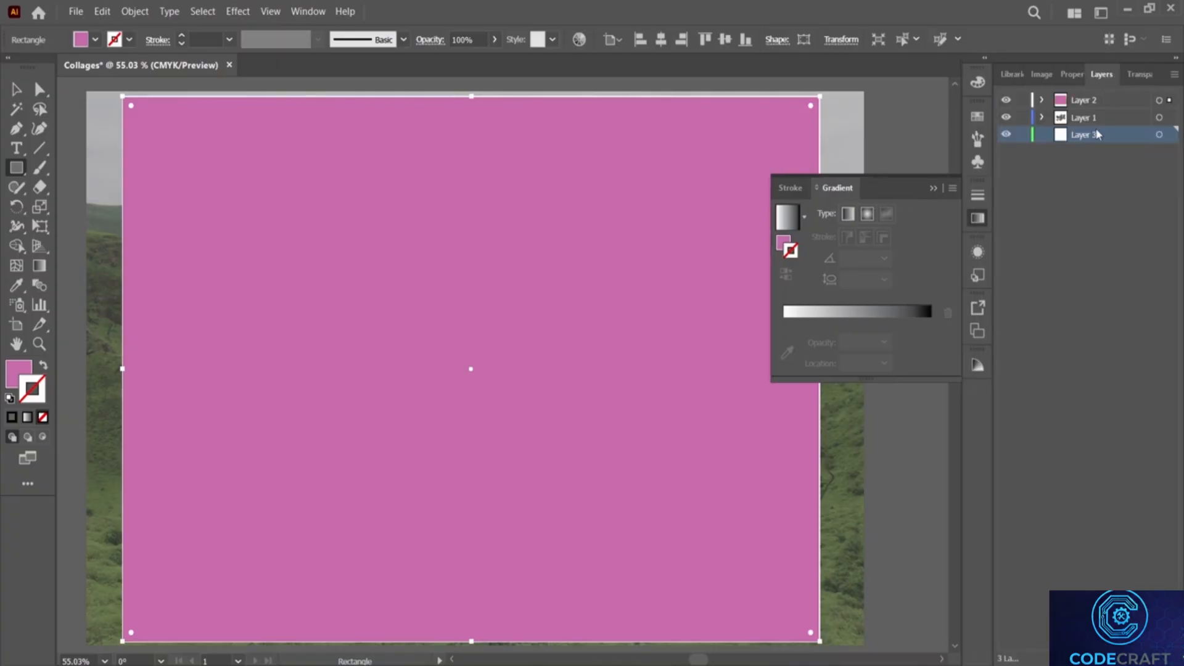
# Step: Lock Layer 2 and Layer 1, and try an opacity of 28% with Layer 3 active
pyautogui.click(1022, 100)
pyautogui.click(1024, 117)
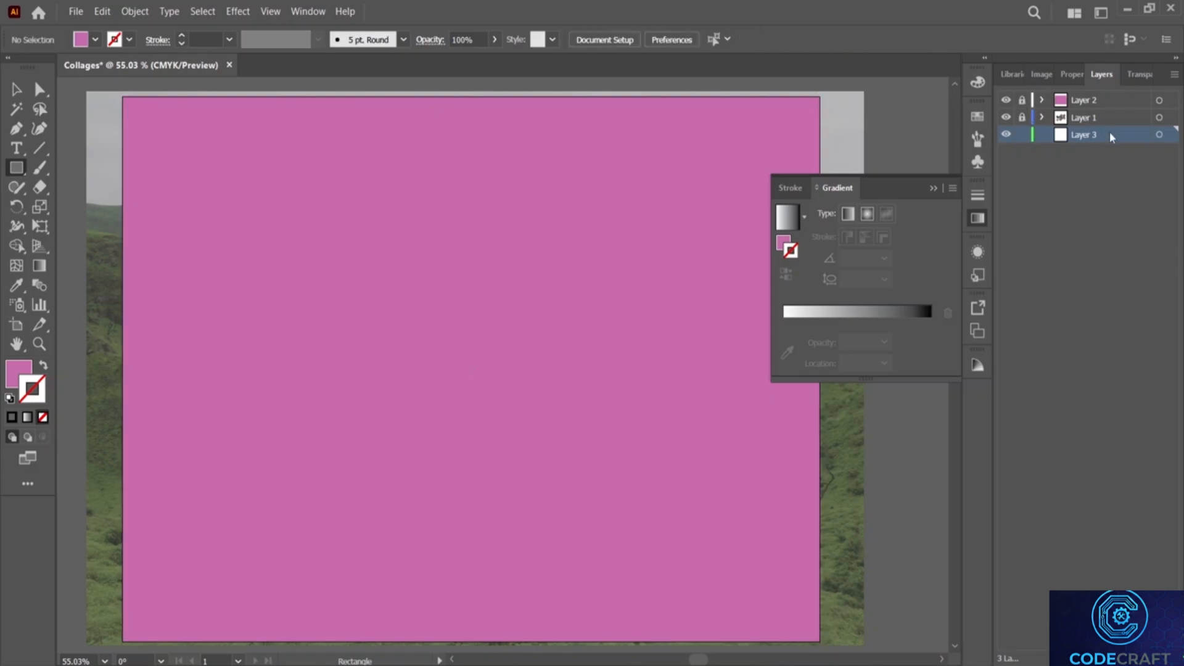
pyautogui.click(1135, 74)
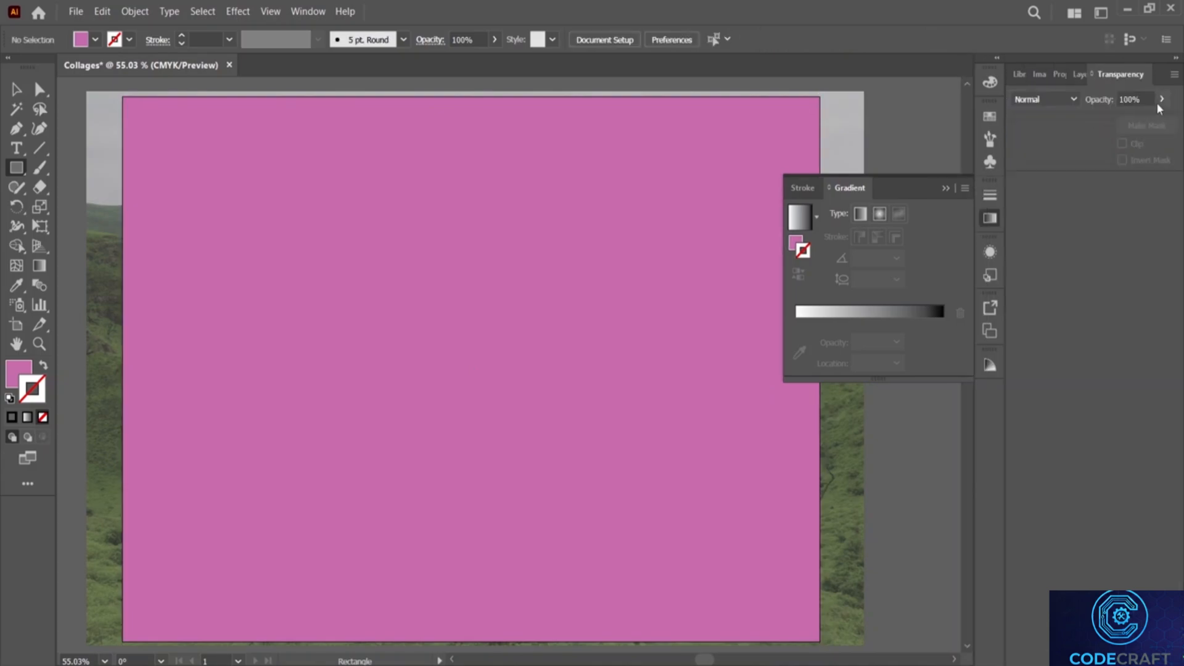
pyautogui.click(1162, 99)
pyautogui.moveTo(1161, 118); pyautogui.dragTo(1122, 127)
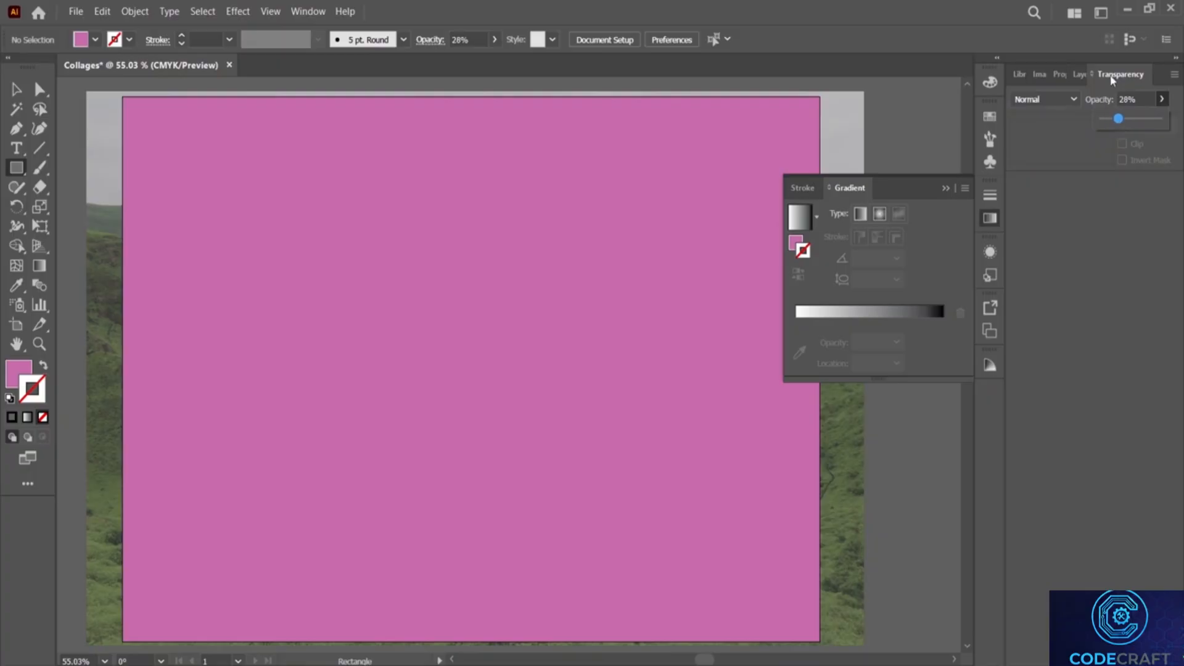
# Step: Unlock Layer 2 and Layer 1, and try clipping all the artwork to the pink rectangle
pyautogui.click(1079, 74)
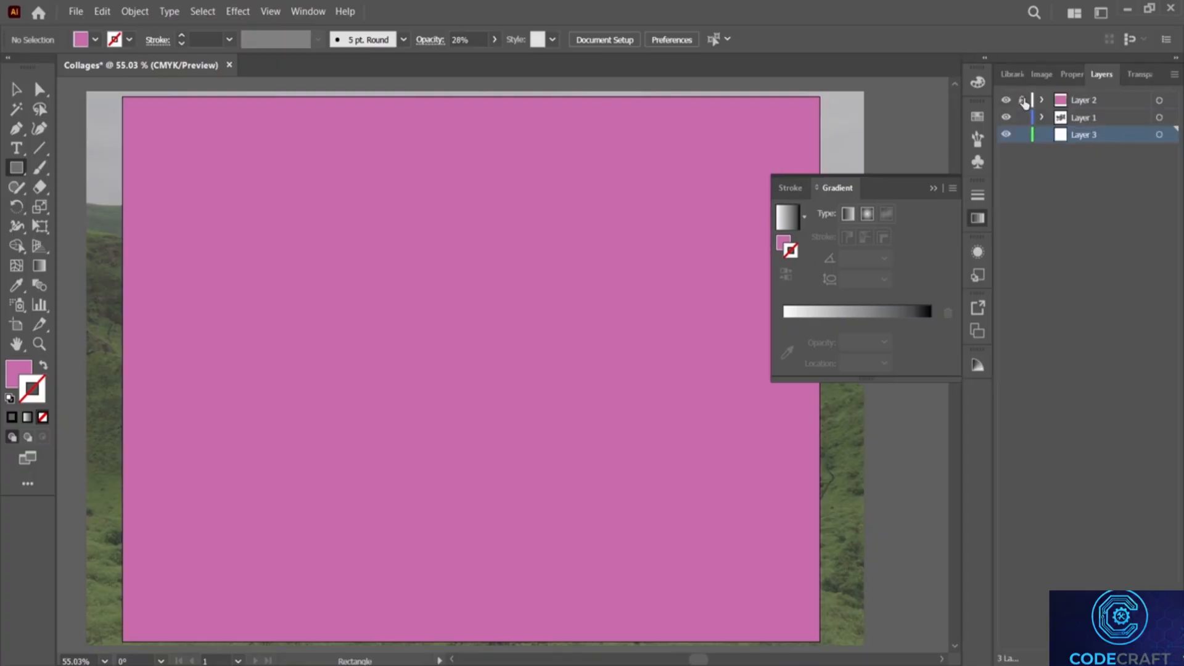
pyautogui.click(1063, 102)
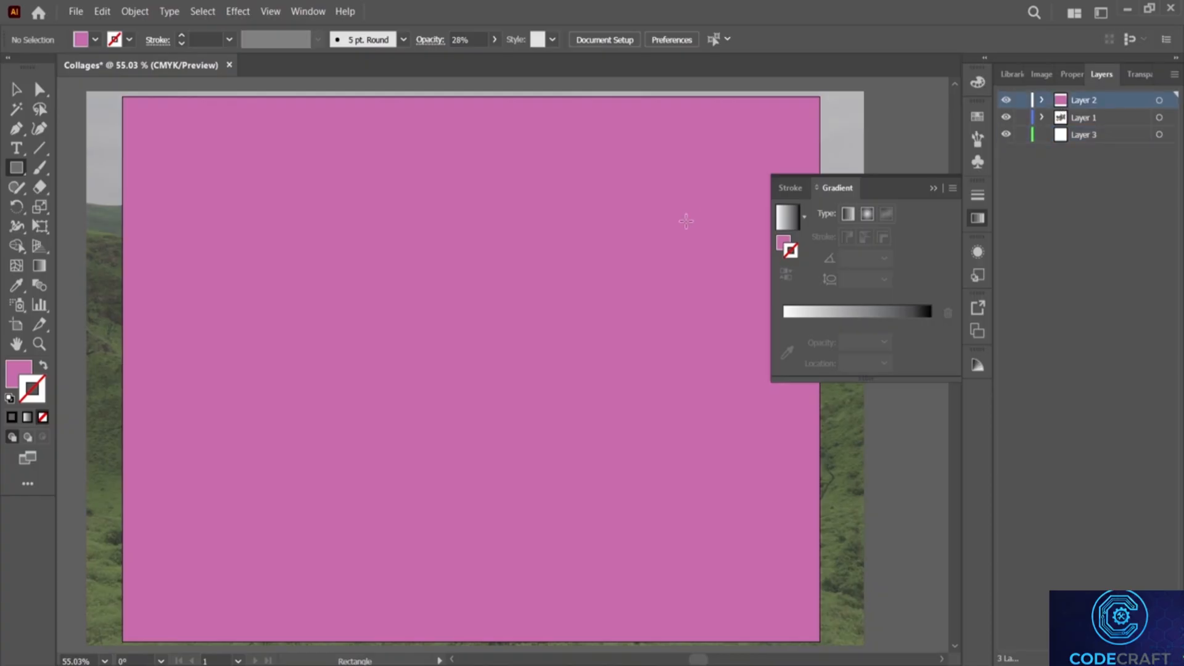
pyautogui.hotkey('ctrl', 'a')
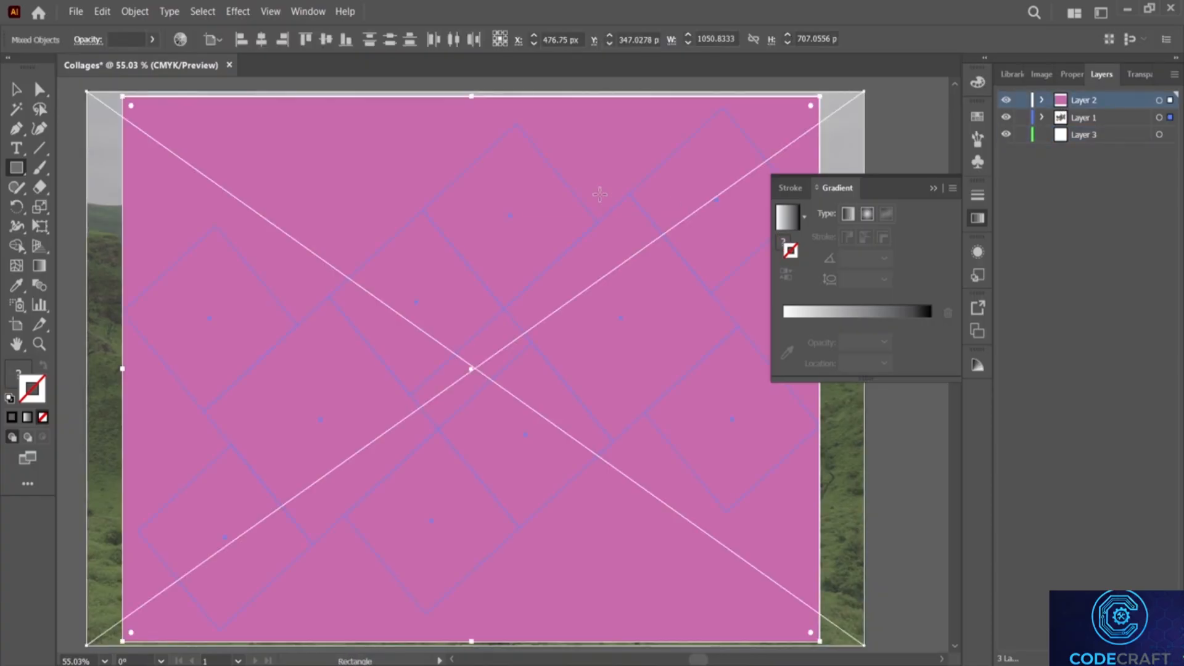
pyautogui.hotkey('ctrl', '7')
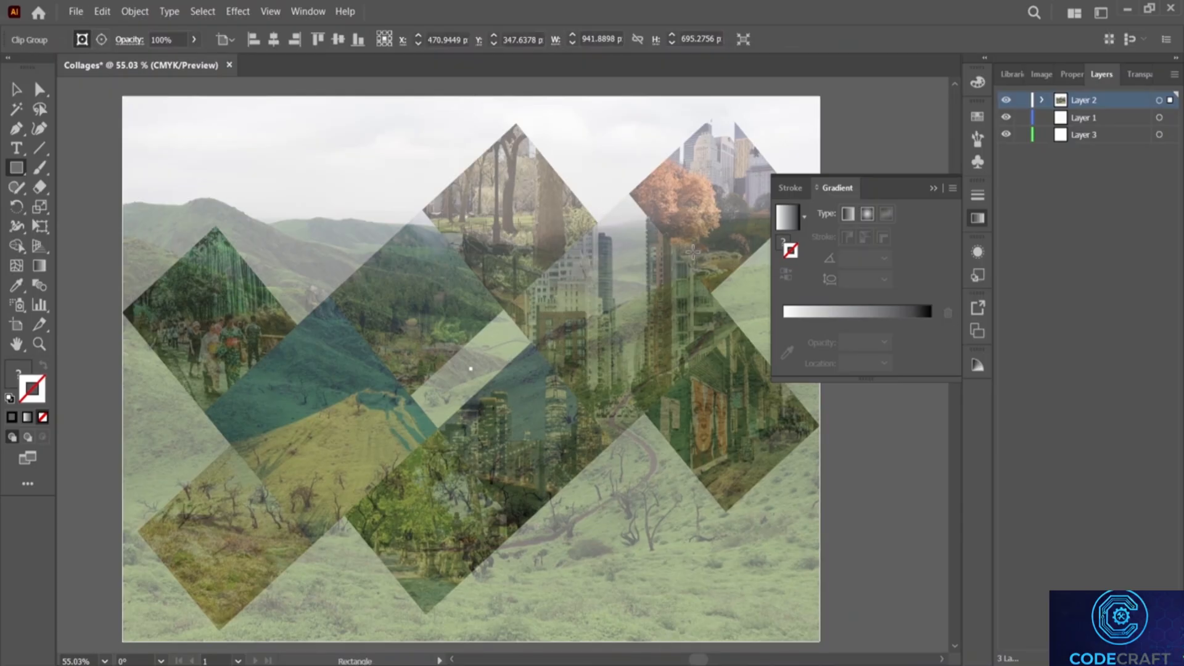
# Step: Collapse the floating gradient settings to uncover the artwork
pyautogui.click(933, 188)
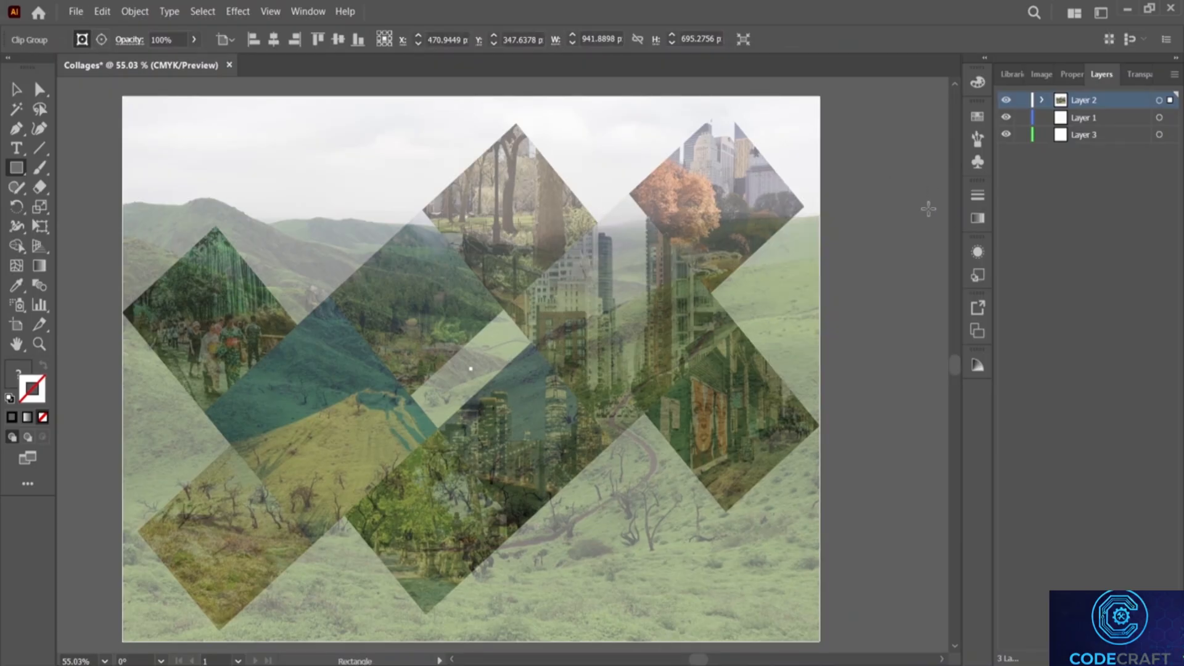
pyautogui.scroll(-2, 846, 211)
pyautogui.scroll(2, 846, 212)
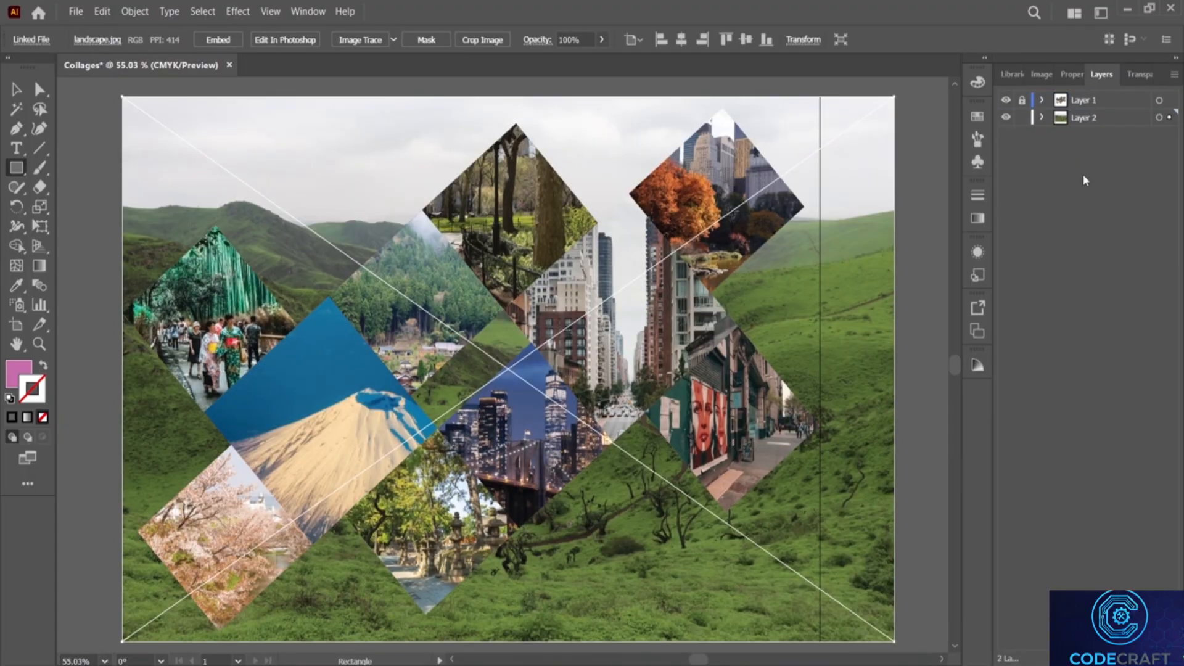
# Step: Set the opacity of the landscape image on Layer 2 to 61% and lock that layer
pyautogui.click(1090, 119)
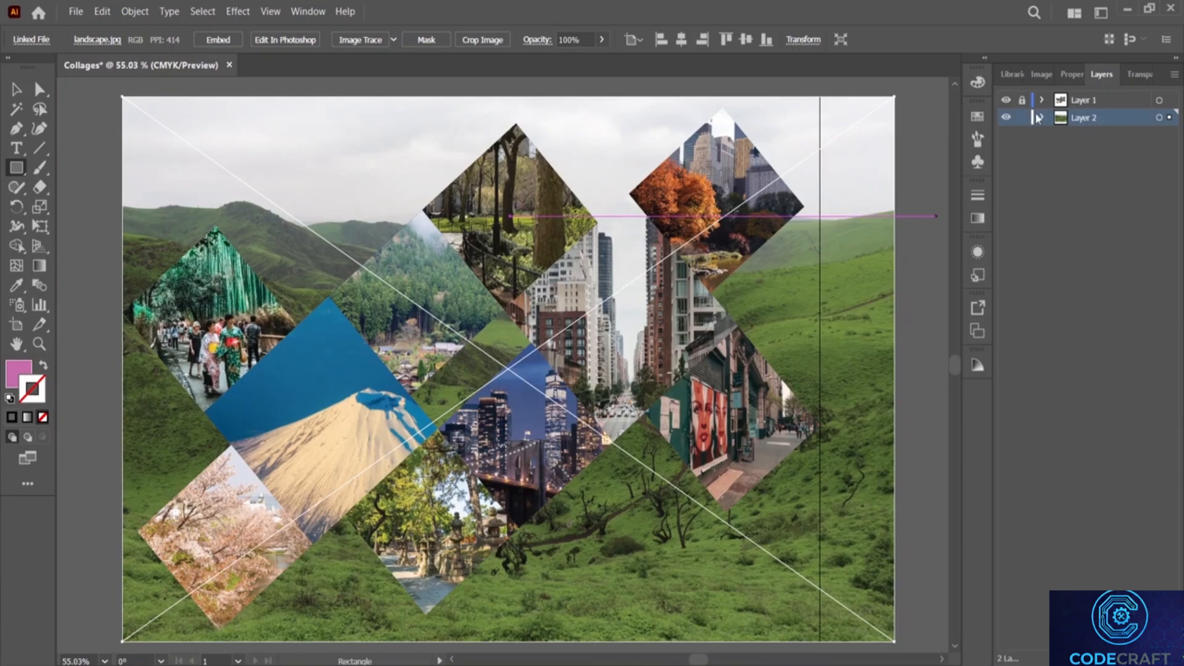
pyautogui.click(1142, 74)
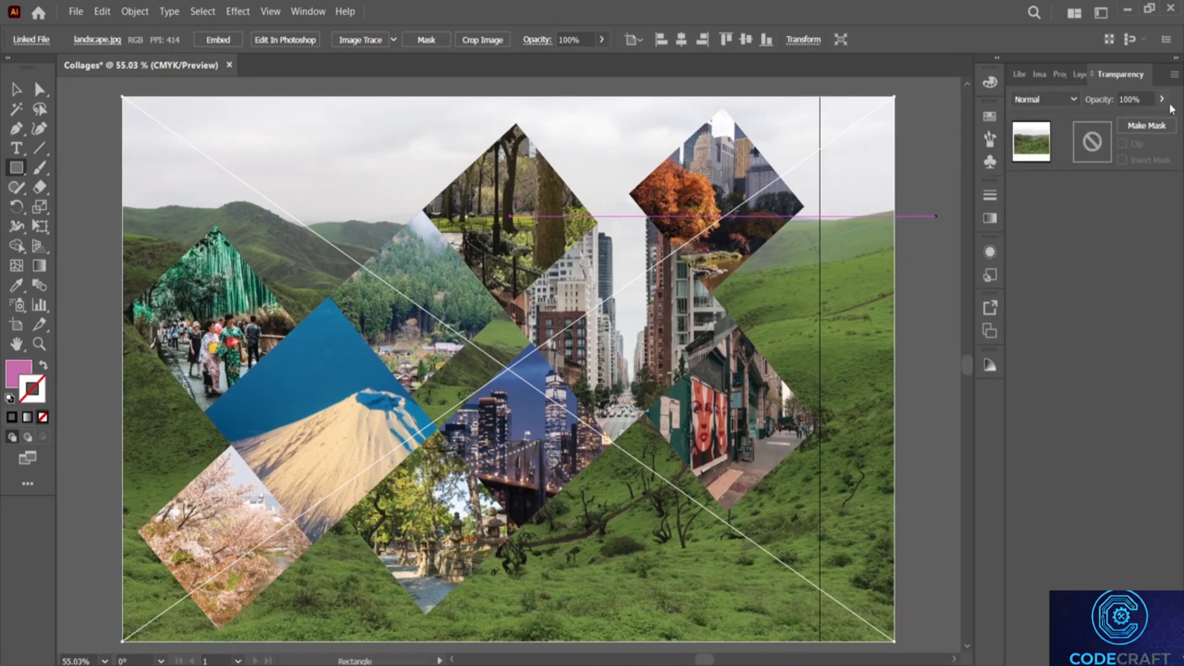
pyautogui.click(1163, 99)
pyautogui.moveTo(1121, 124); pyautogui.dragTo(1139, 122)
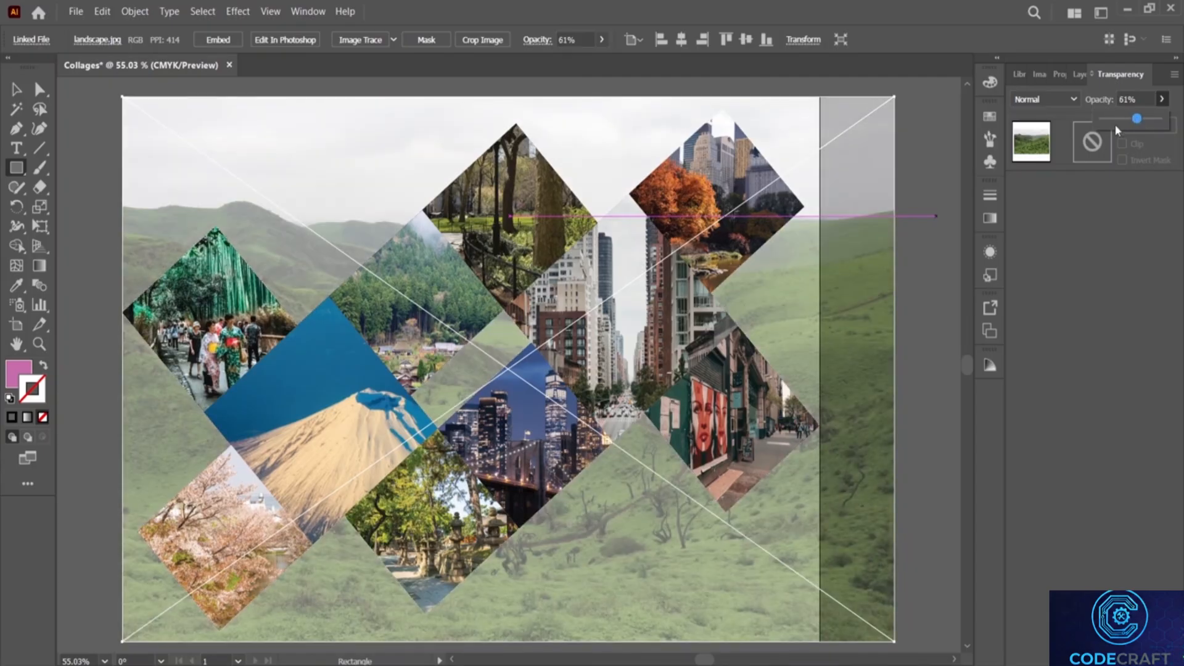
pyautogui.click(1078, 71)
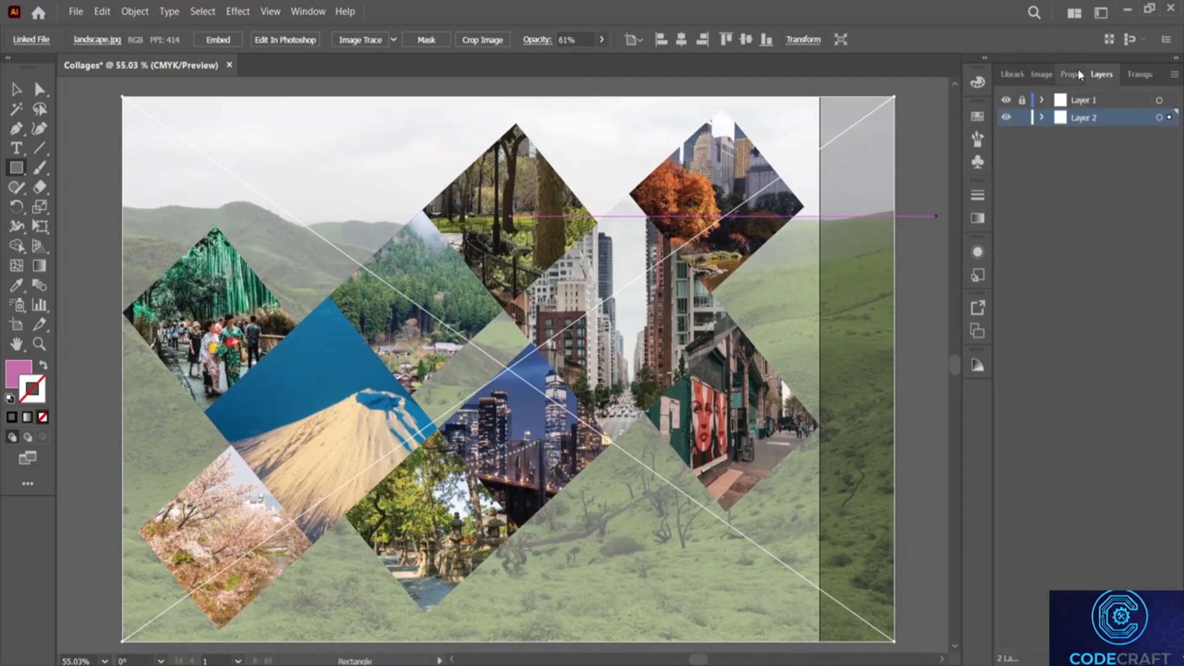
pyautogui.click(1021, 118)
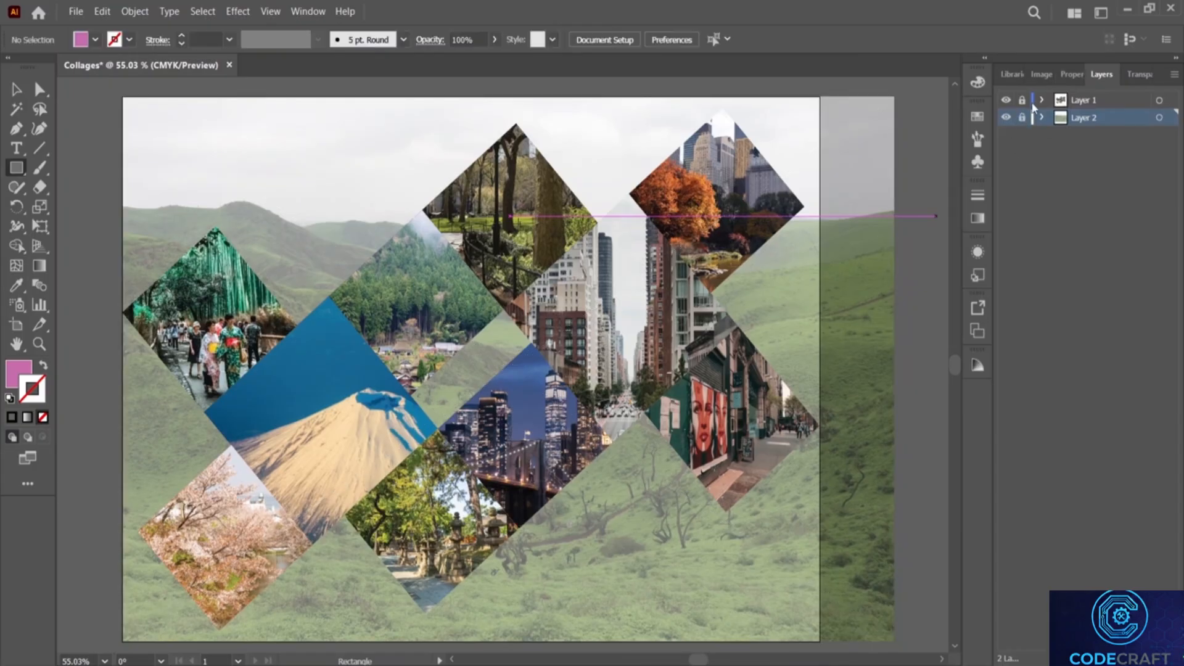
# Step: Create a new layer named Layer 3 with the default options and move it to the top of the layer stack
pyautogui.click(1172, 75)
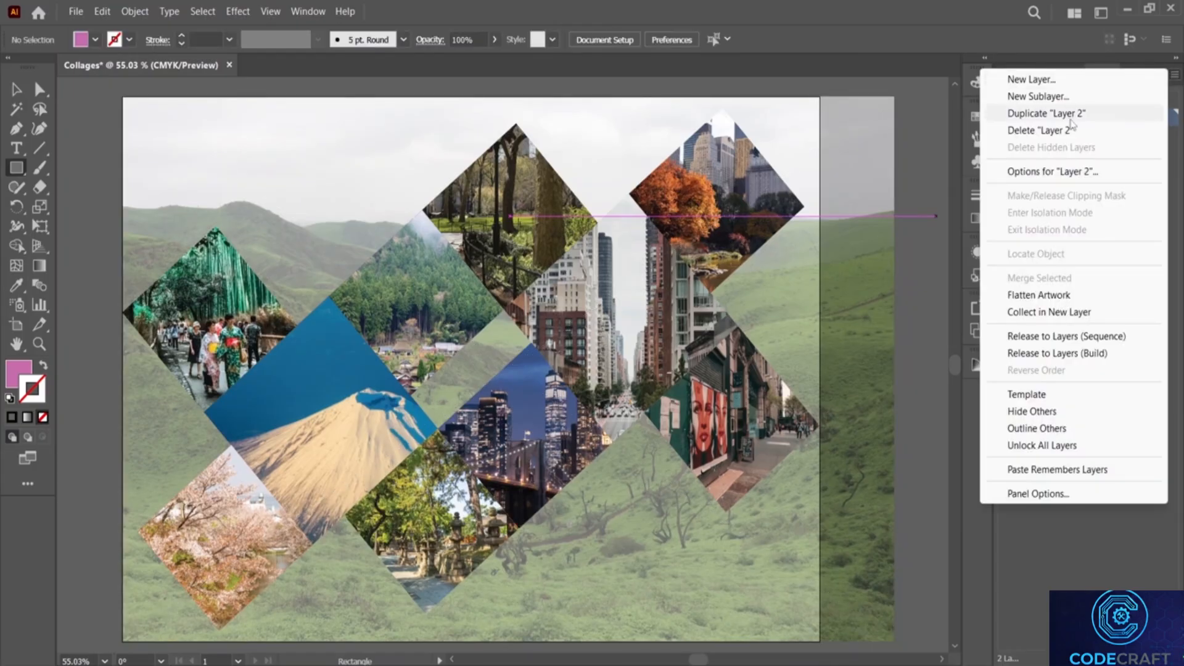
pyautogui.click(1043, 78)
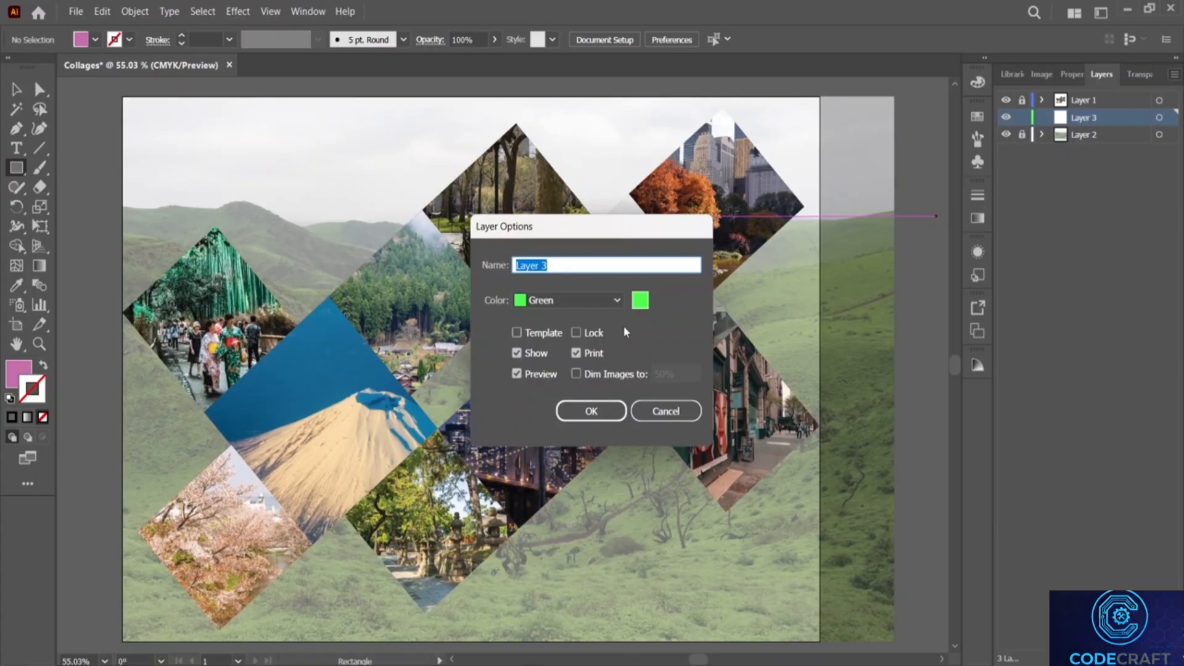
pyautogui.click(591, 411)
pyautogui.moveTo(1104, 117); pyautogui.dragTo(1134, 106)
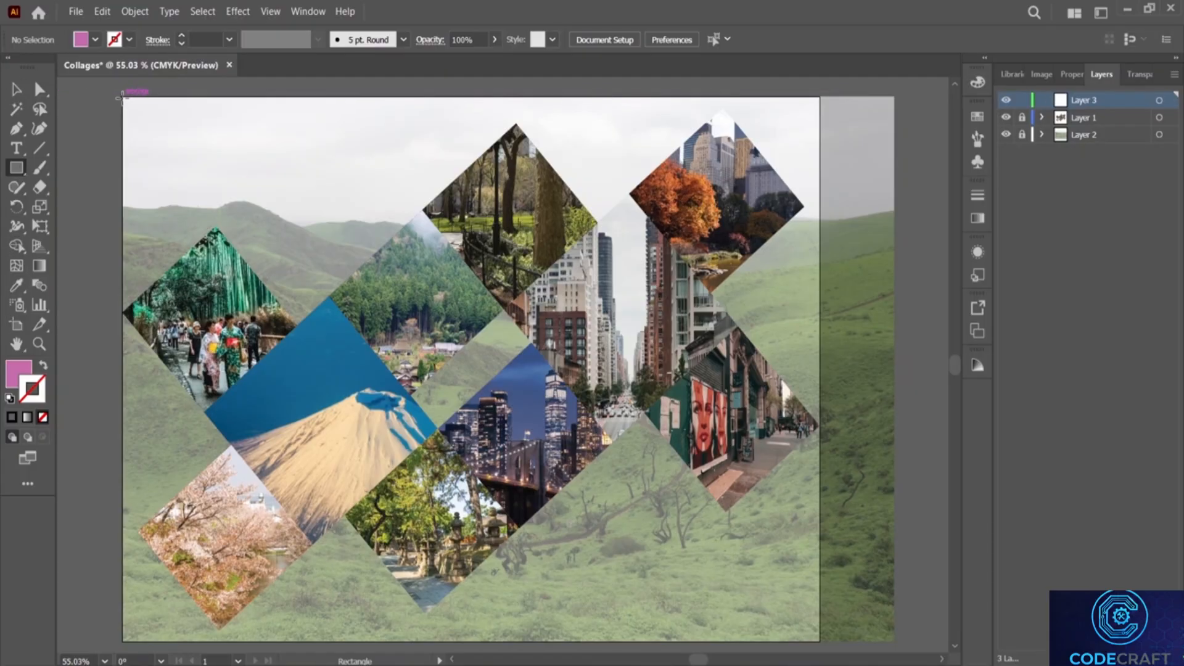
# Step: Draw a pink rectangle on Layer 3 that covers the whole artboard
pyautogui.moveTo(122, 98)
pyautogui.mouseDown()
pyautogui.moveTo(751, 436)
pyautogui.moveTo(756, 452)
pyautogui.mouseUp()
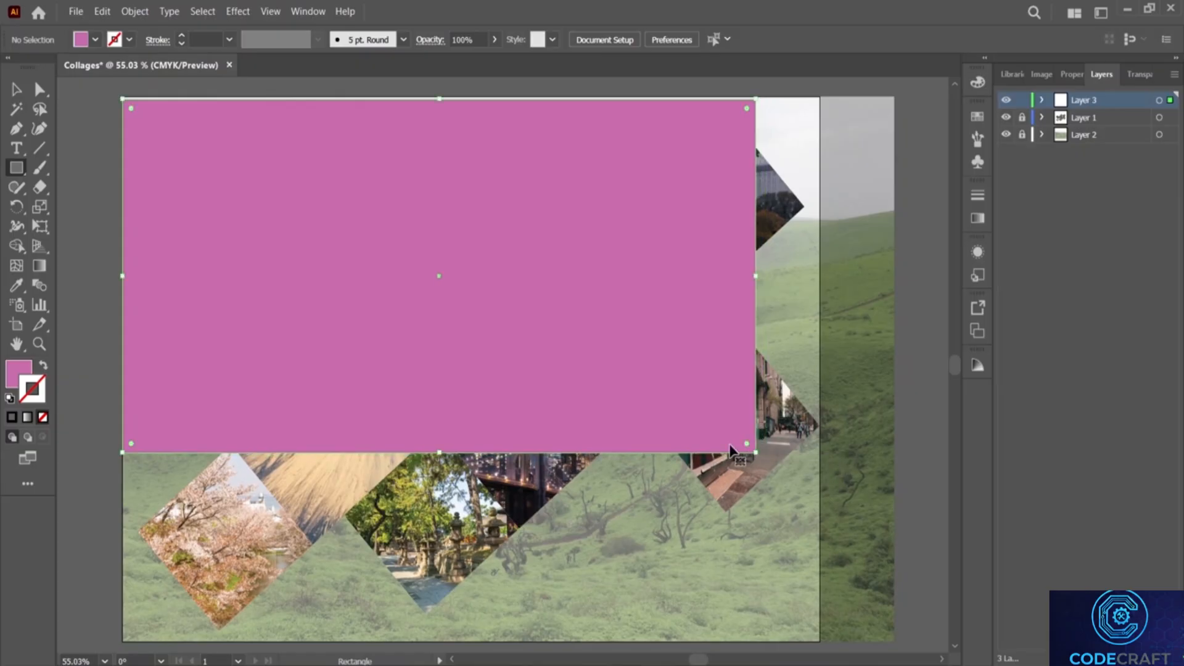
pyautogui.hotkey('ctrl', 'z')
pyautogui.moveTo(123, 98); pyautogui.dragTo(820, 607)
pyautogui.scroll(1, 475, 214)
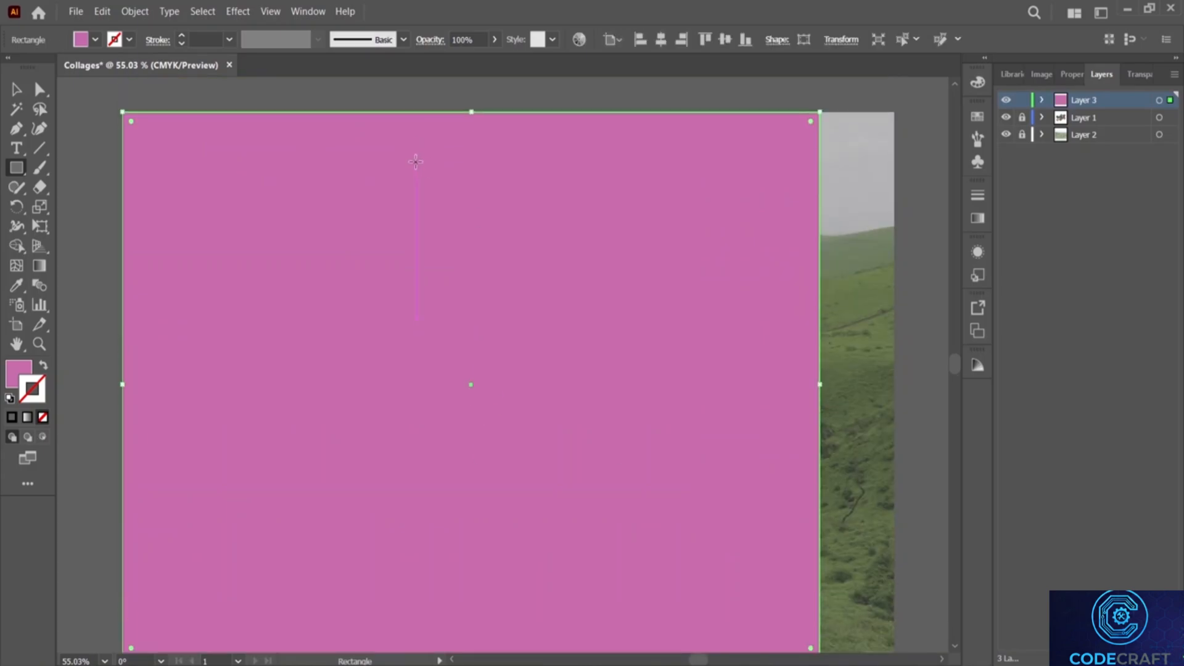
pyautogui.scroll(-2, 438, 201)
pyautogui.scroll(2, 487, 243)
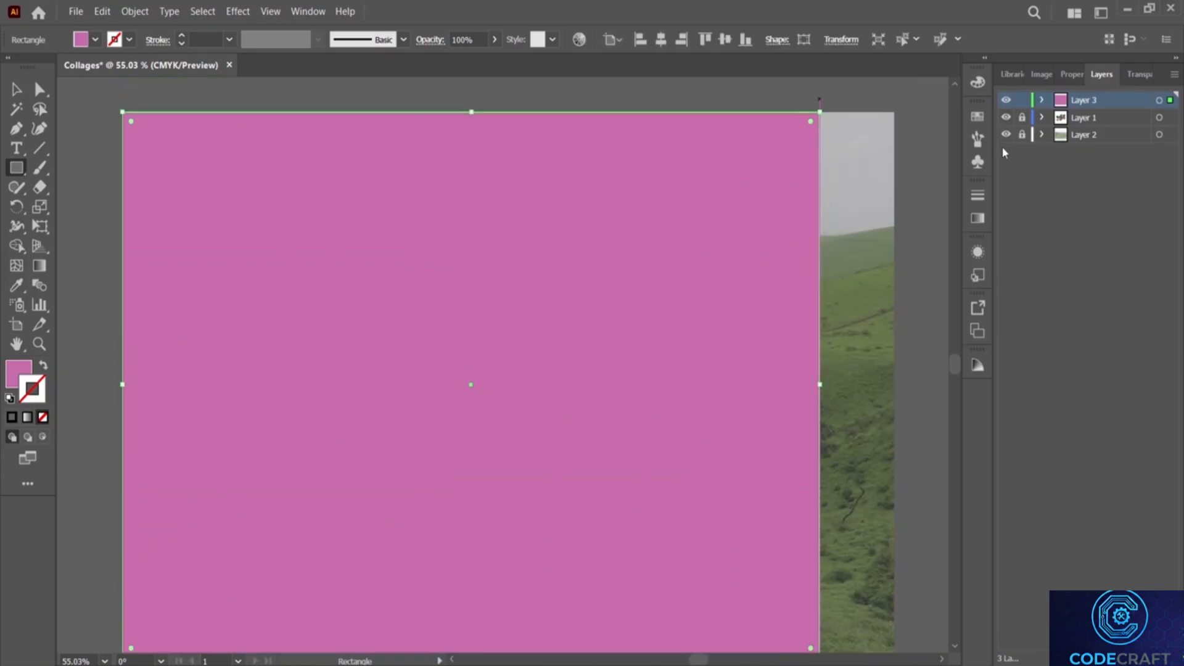
# Step: Unlock Layer 1 and Layer 2, and clip all the artwork to the pink rectangle with a clipping mask
pyautogui.click(1022, 118)
pyautogui.click(1022, 135)
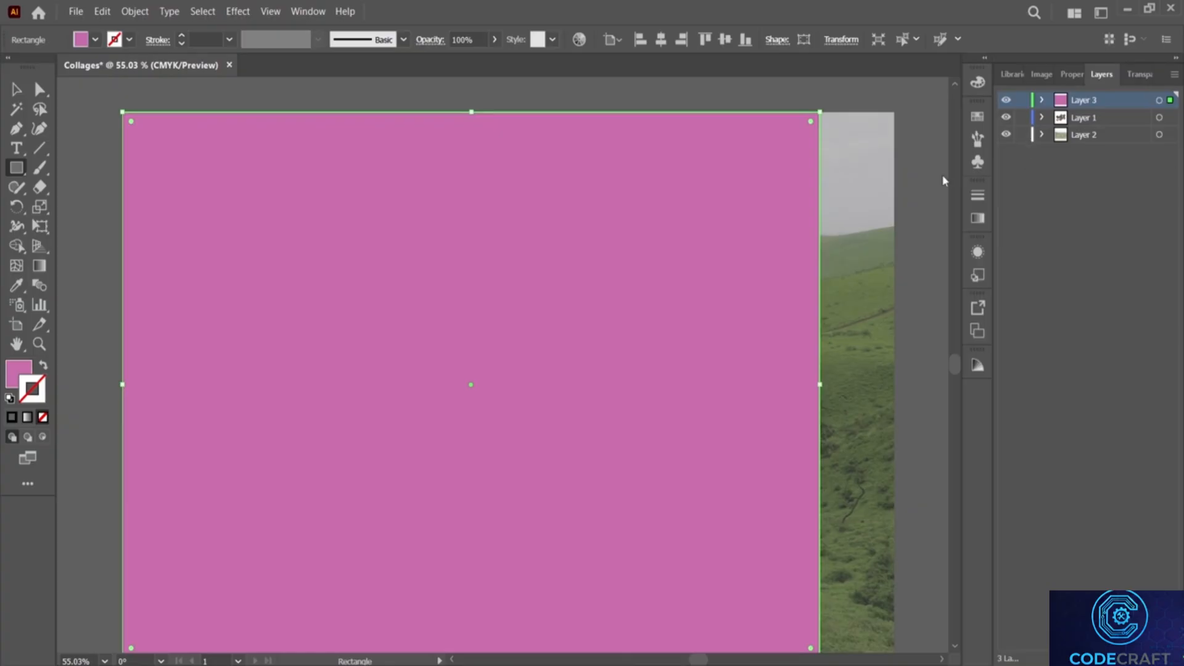
pyautogui.hotkey('ctrl', 'a')
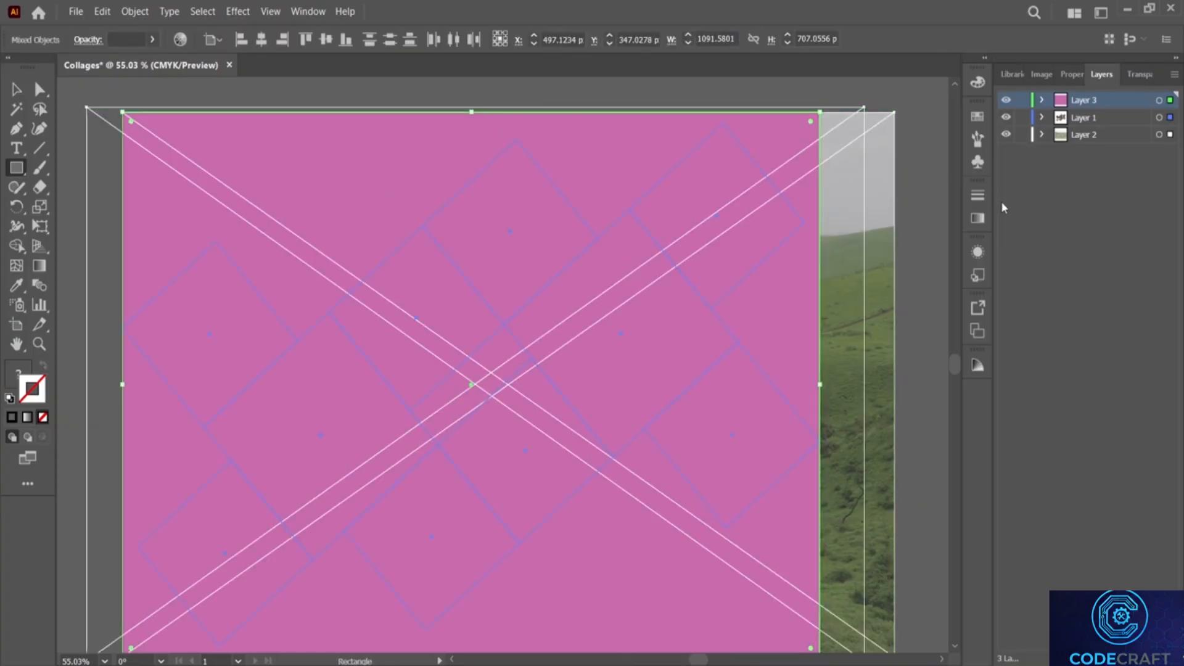
pyautogui.hotkey('ctrl', '7')
pyautogui.scroll(-1, 617, 194)
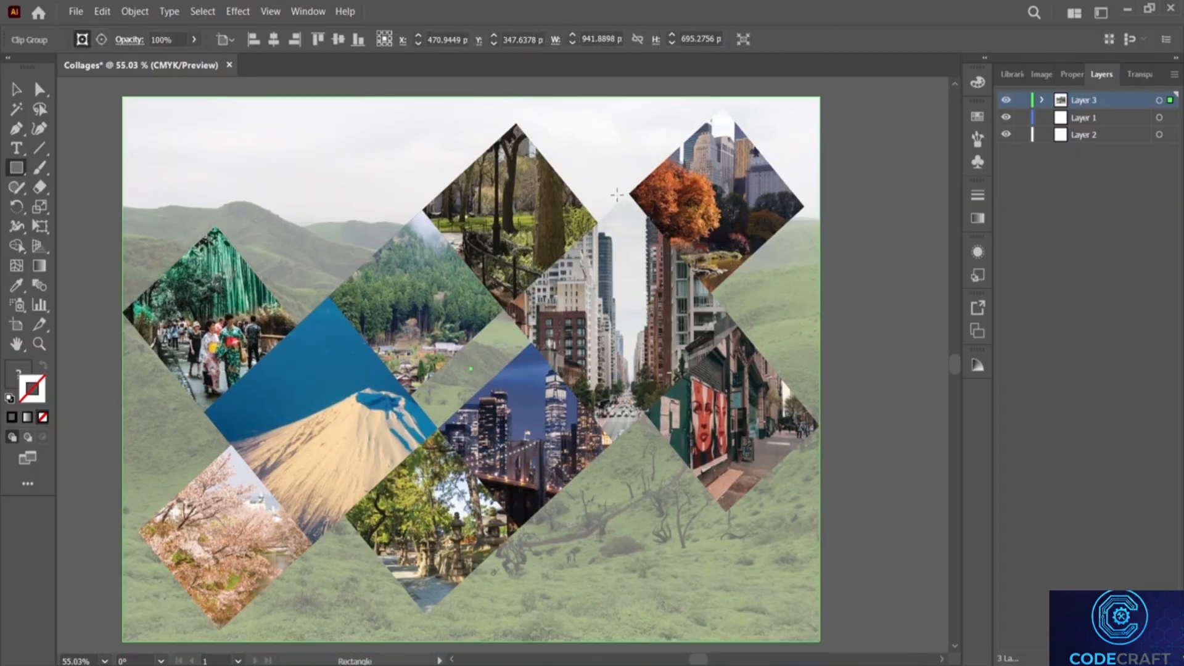
pyautogui.click(1042, 171)
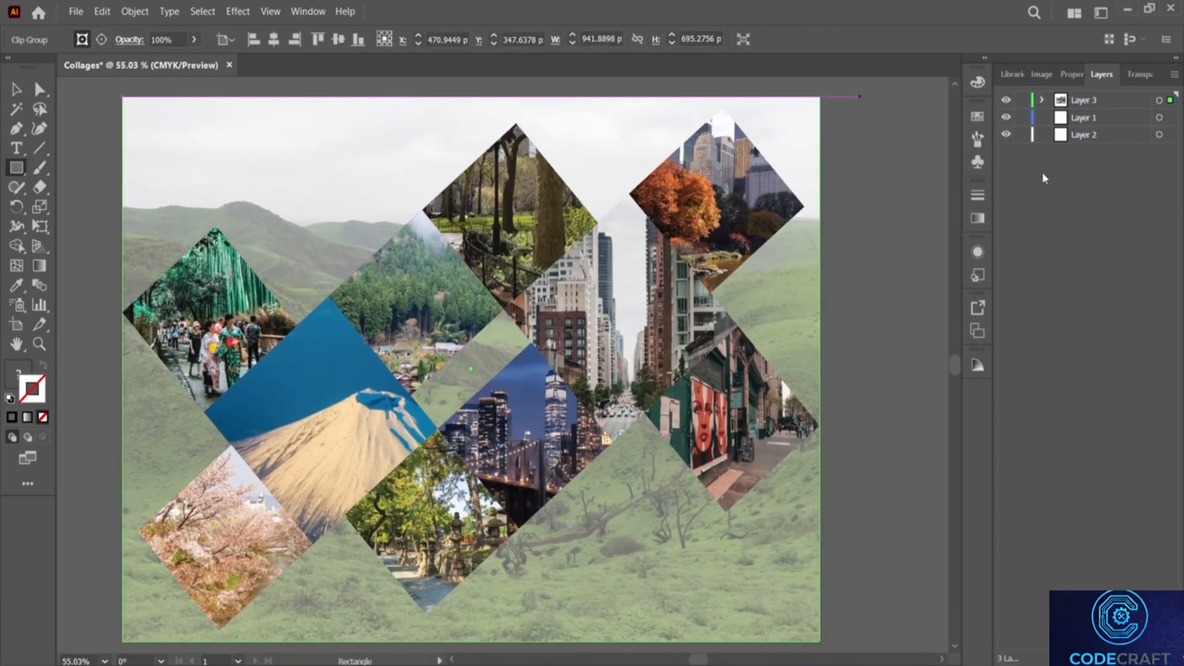
pyautogui.click(1096, 136)
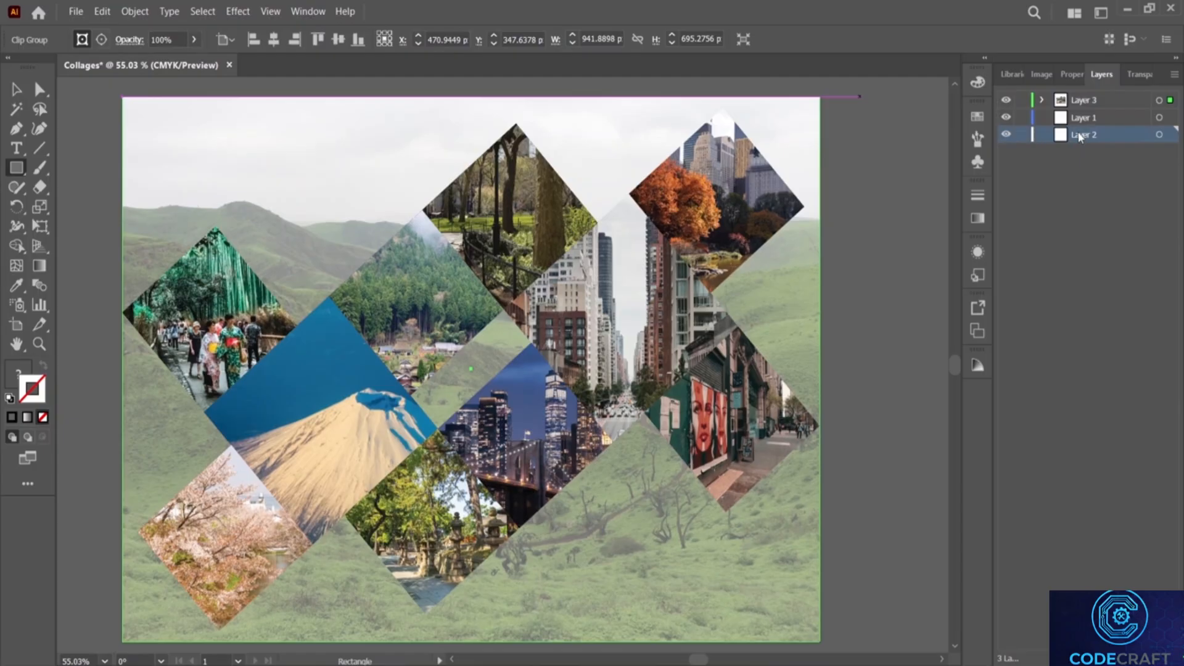
pyautogui.click(1085, 118)
pyautogui.click(1093, 133)
pyautogui.click(1091, 116)
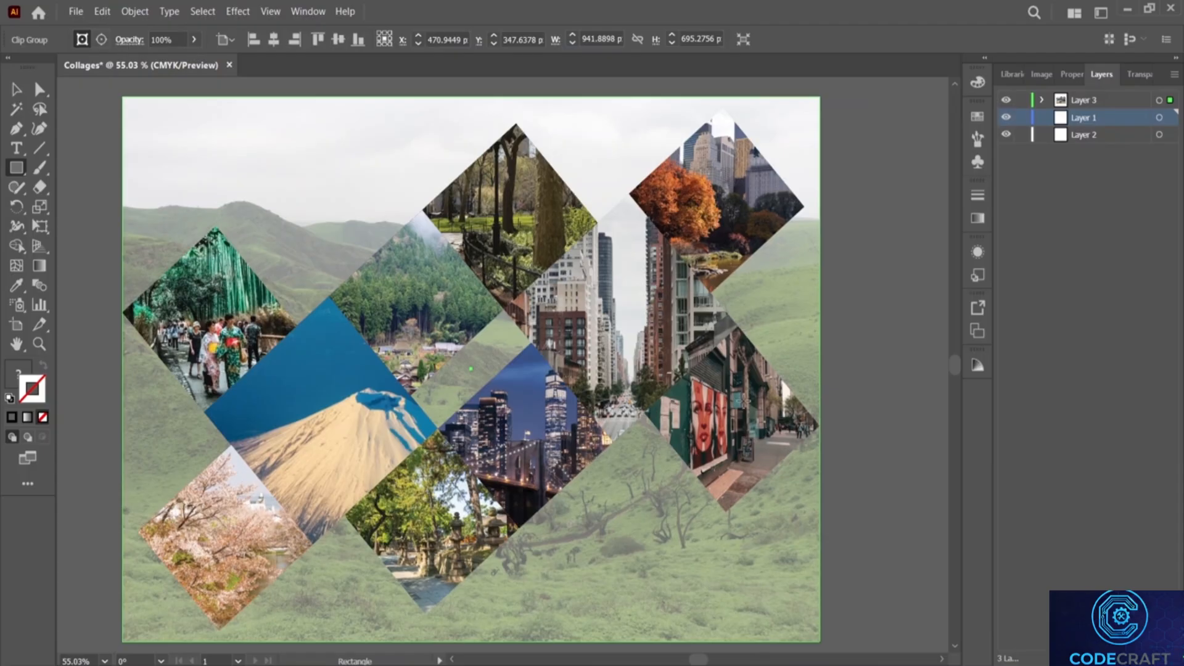
pyautogui.scroll(-1, 748, 377)
pyautogui.scroll(1, 752, 353)
pyautogui.click(1086, 100)
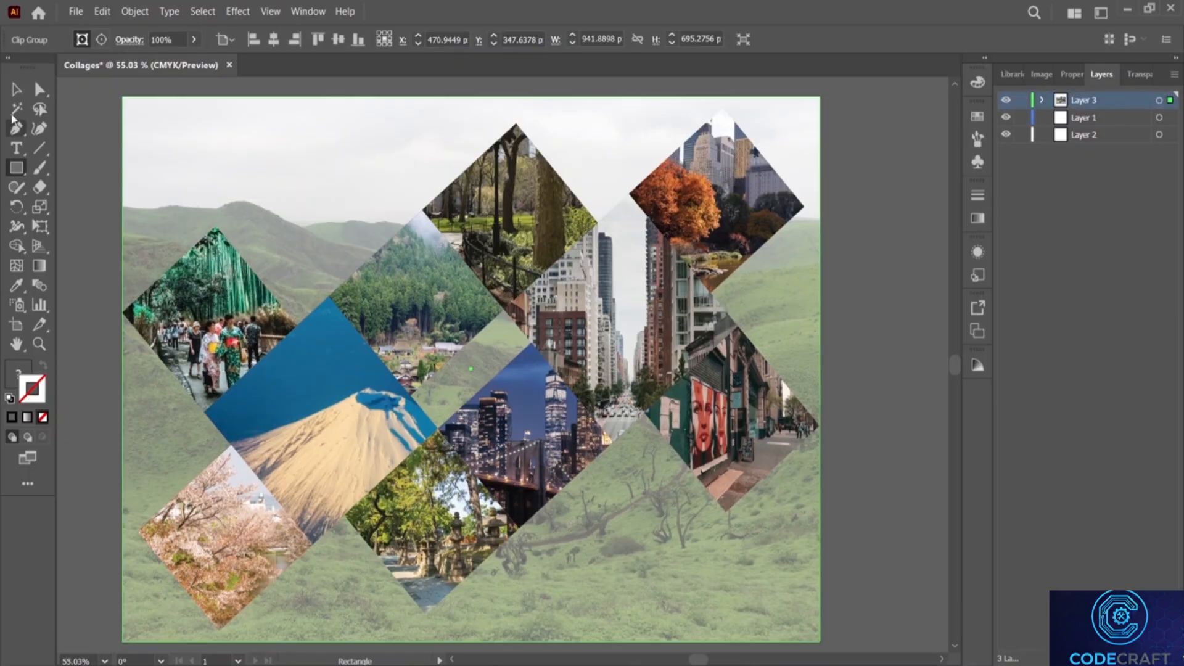
# Step: Try moving the clipped collage down and to the right, and undo back to the unclipped artwork
pyautogui.click(16, 88)
pyautogui.moveTo(430, 302); pyautogui.dragTo(381, 336)
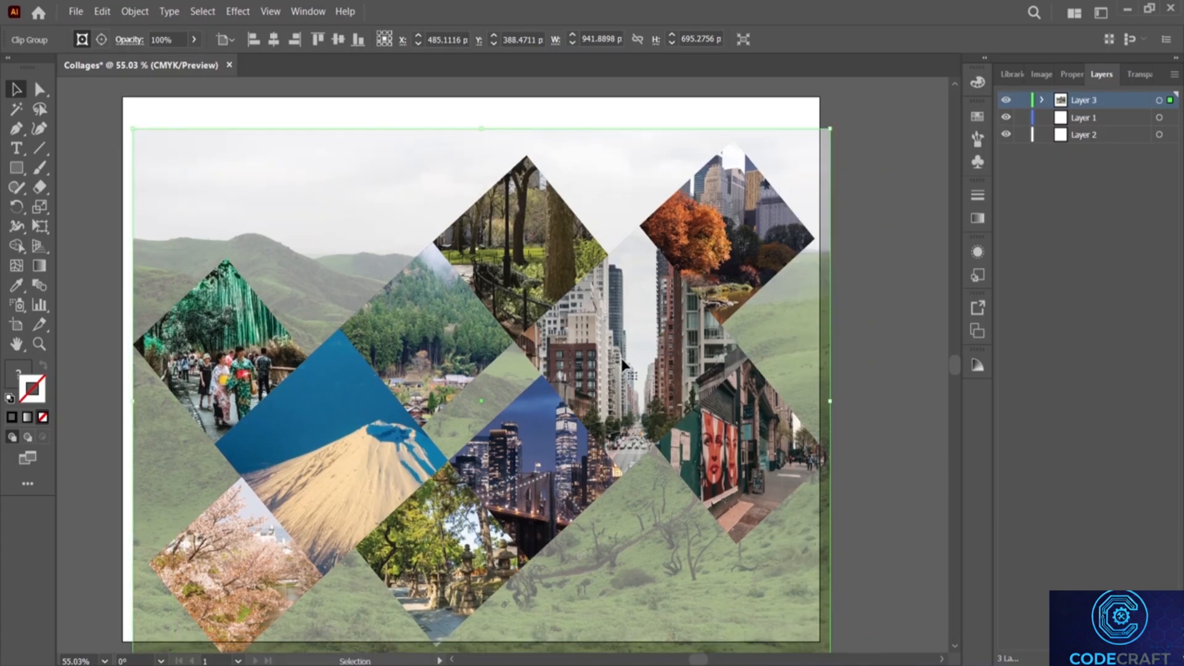
pyautogui.press('ctrl')
pyautogui.hotkey('ctrl', 'z')
pyautogui.hotkey('ctrl', 'z')
pyautogui.hotkey('ctrl', 'z')
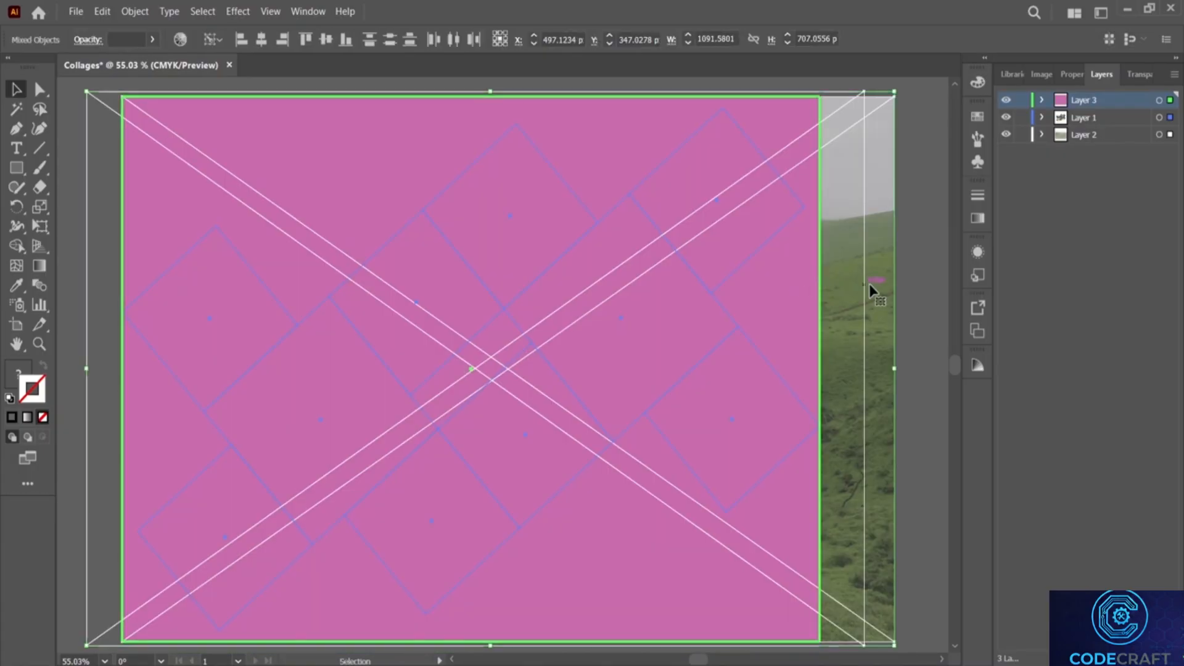
# Step: Clip all the selected artwork to the pink rectangle again with a clipping mask and deselect it
pyautogui.press('ctrl')
pyautogui.hotkey('ctrl', '7')
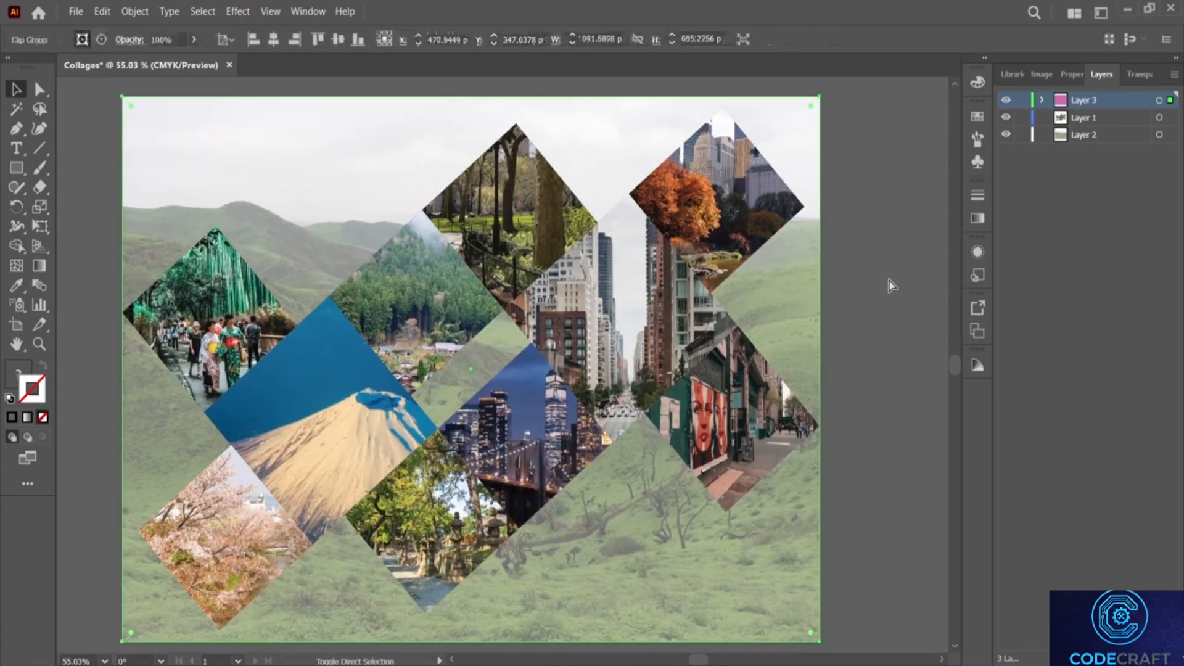
pyautogui.click(888, 276)
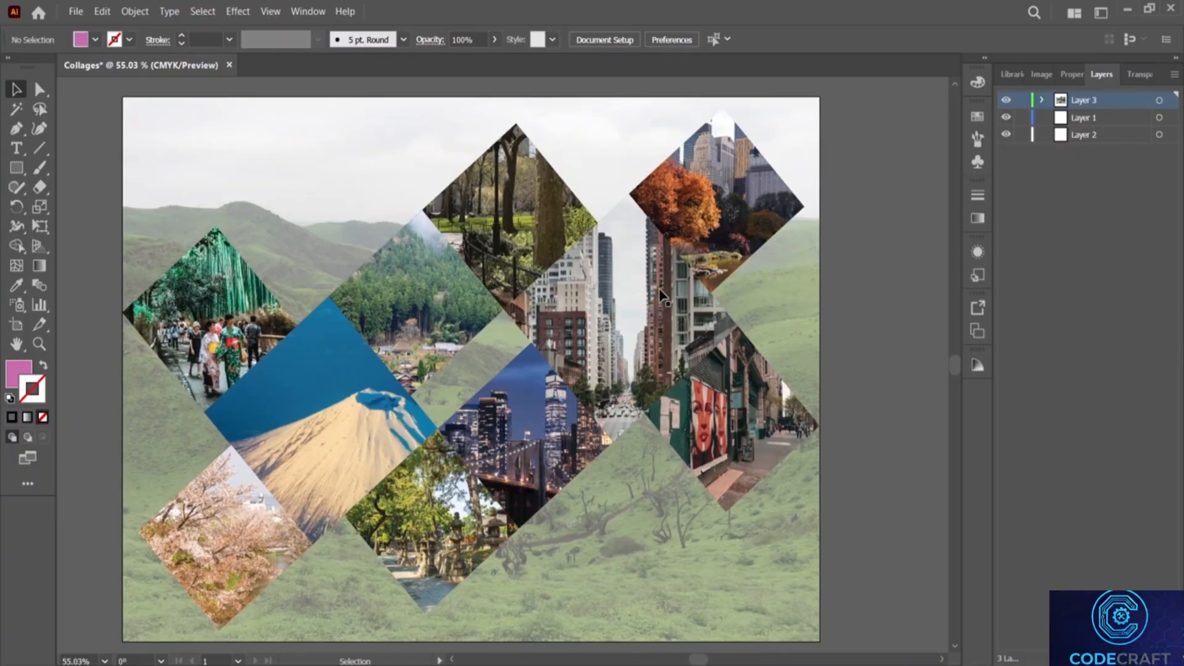
# Step: Select all ten clipped photo squares inside the clip group of Layer 3, leaving out the clipping rectangle and the background landscape images
pyautogui.click(1043, 100)
pyautogui.click(1060, 118)
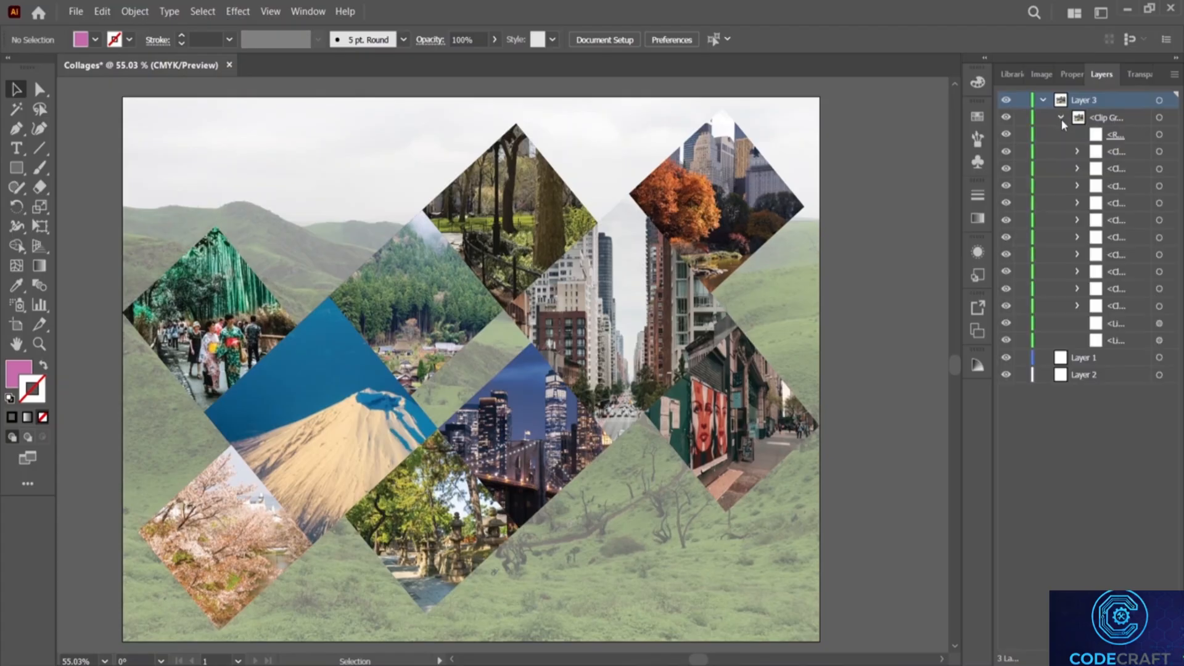
pyautogui.click(1160, 169)
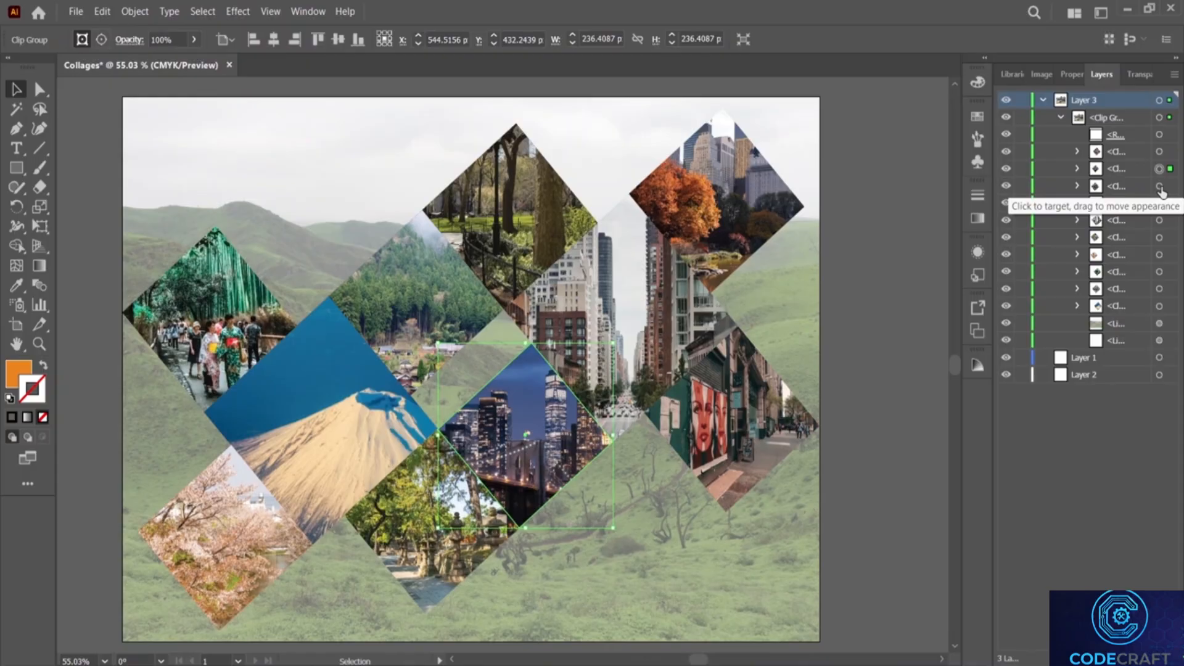
pyautogui.click(1160, 151)
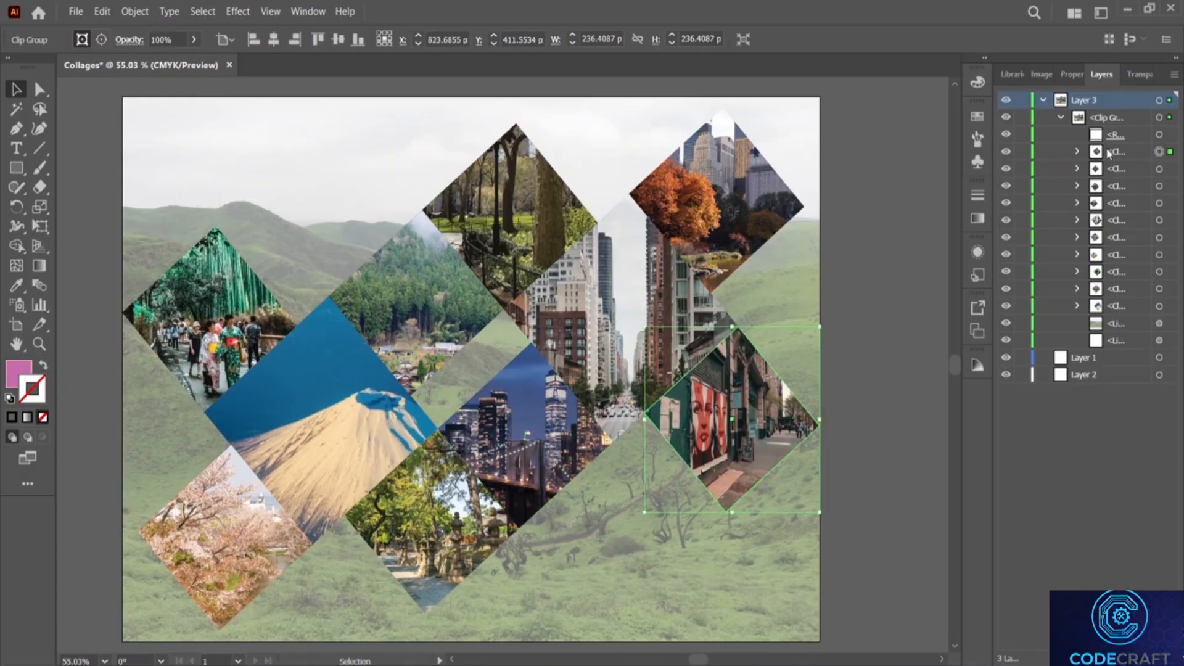
pyautogui.keyDown('shift'); pyautogui.click(1160, 168); pyautogui.keyUp('shift')
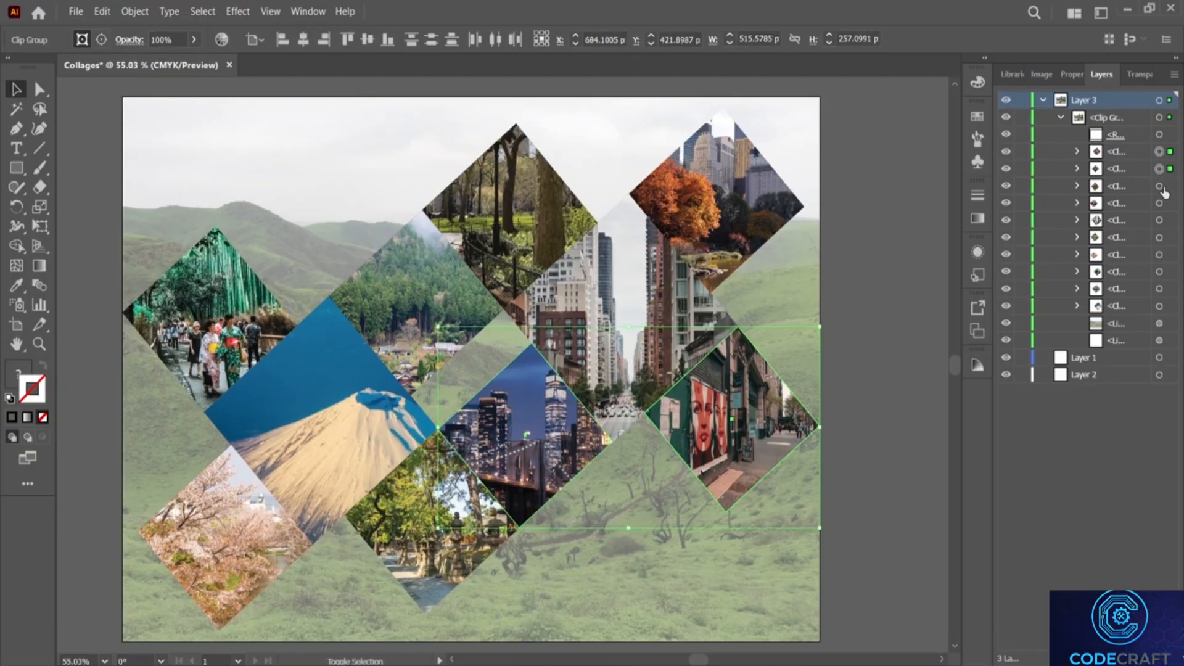
pyautogui.keyDown('shift'); pyautogui.click(1162, 188); pyautogui.keyUp('shift')
pyautogui.keyDown('shift'); pyautogui.click(1160, 206); pyautogui.keyUp('shift')
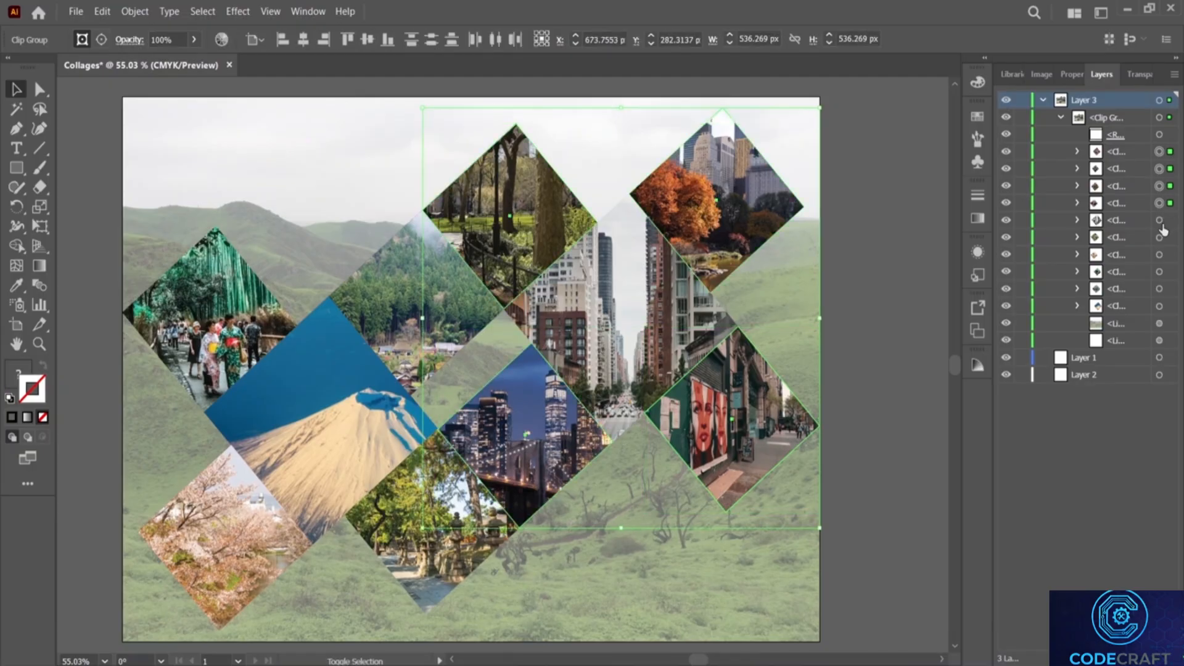
pyautogui.keyDown('shift'); pyautogui.click(1160, 222); pyautogui.keyUp('shift')
pyautogui.keyDown('shift'); pyautogui.click(1160, 238); pyautogui.keyUp('shift')
pyautogui.keyDown('shift'); pyautogui.click(1160, 254); pyautogui.keyUp('shift')
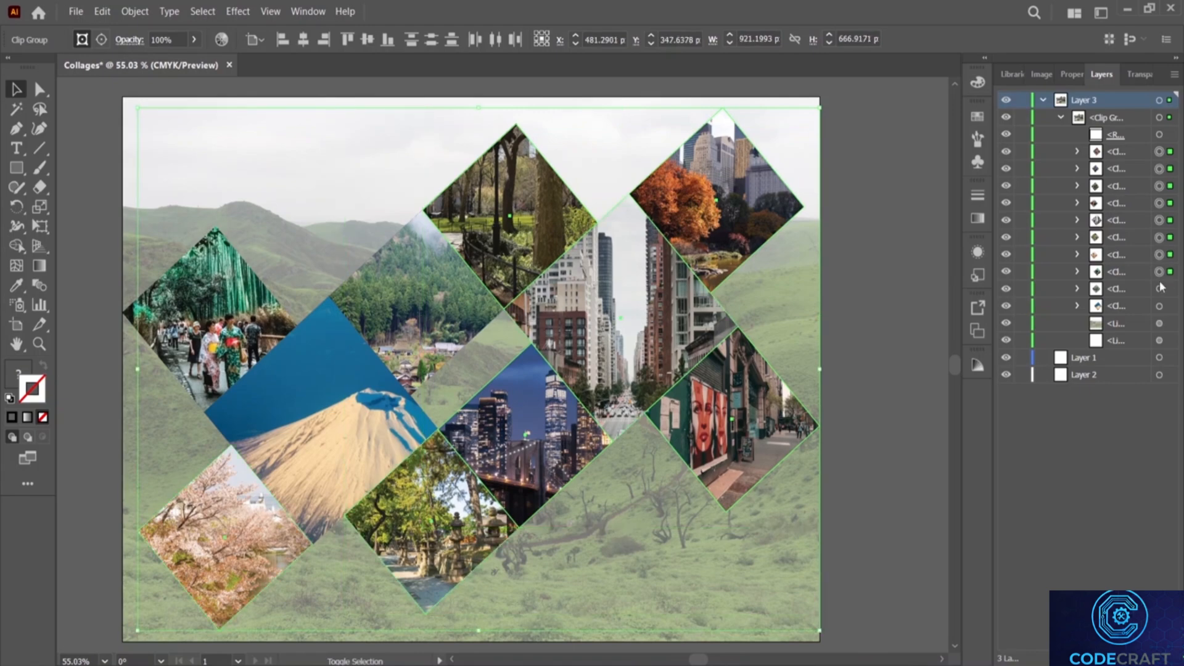
pyautogui.keyDown('shift'); pyautogui.click(1160, 272); pyautogui.keyUp('shift')
pyautogui.keyDown('shift'); pyautogui.click(1160, 289); pyautogui.keyUp('shift')
pyautogui.keyDown('shift'); pyautogui.click(1160, 306); pyautogui.keyUp('shift')
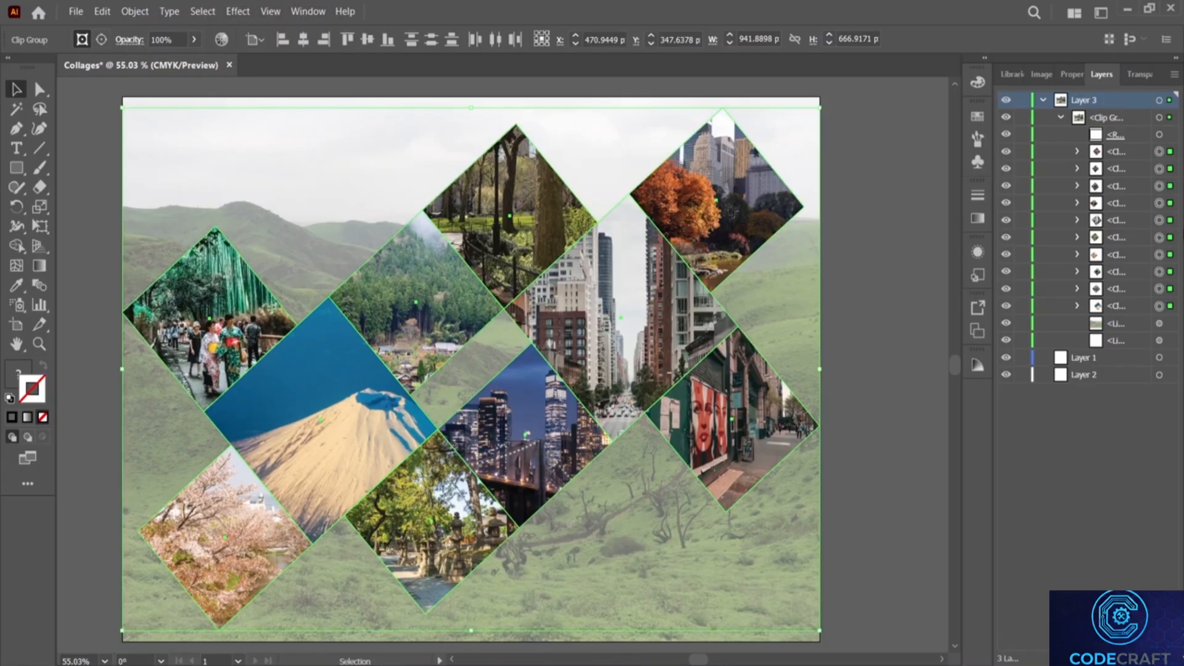
# Step: Start a Drop Shadow effect on the selected photo squares with its opacity set to 85%
pyautogui.click(235, 12)
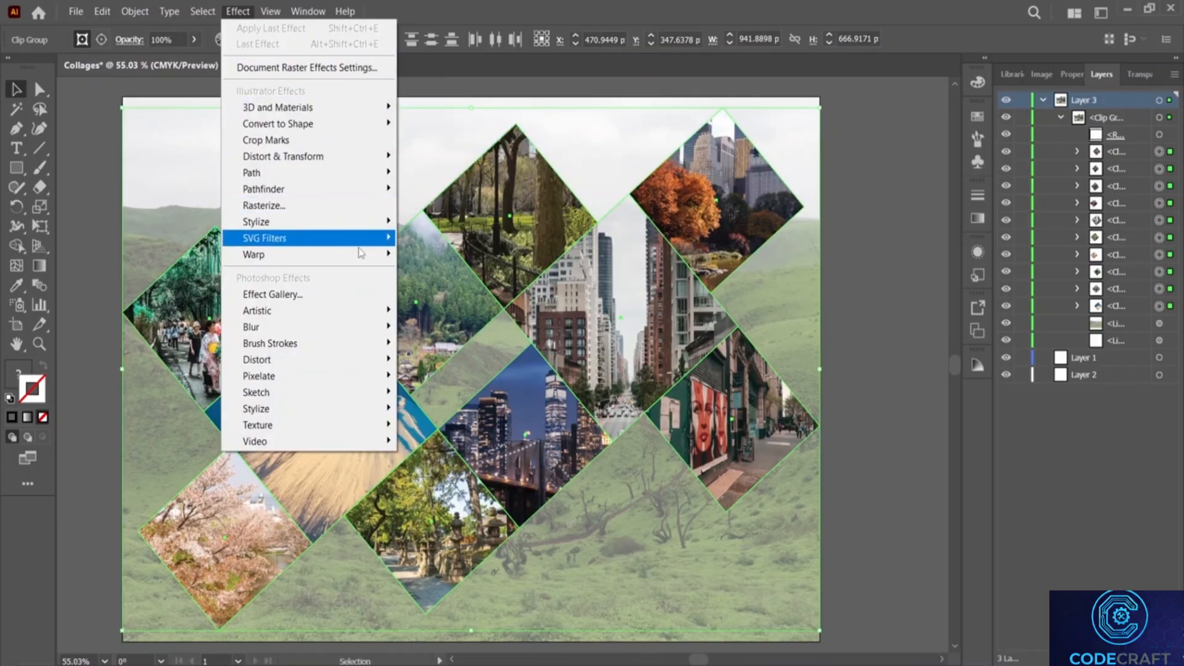
pyautogui.moveTo(346, 223)
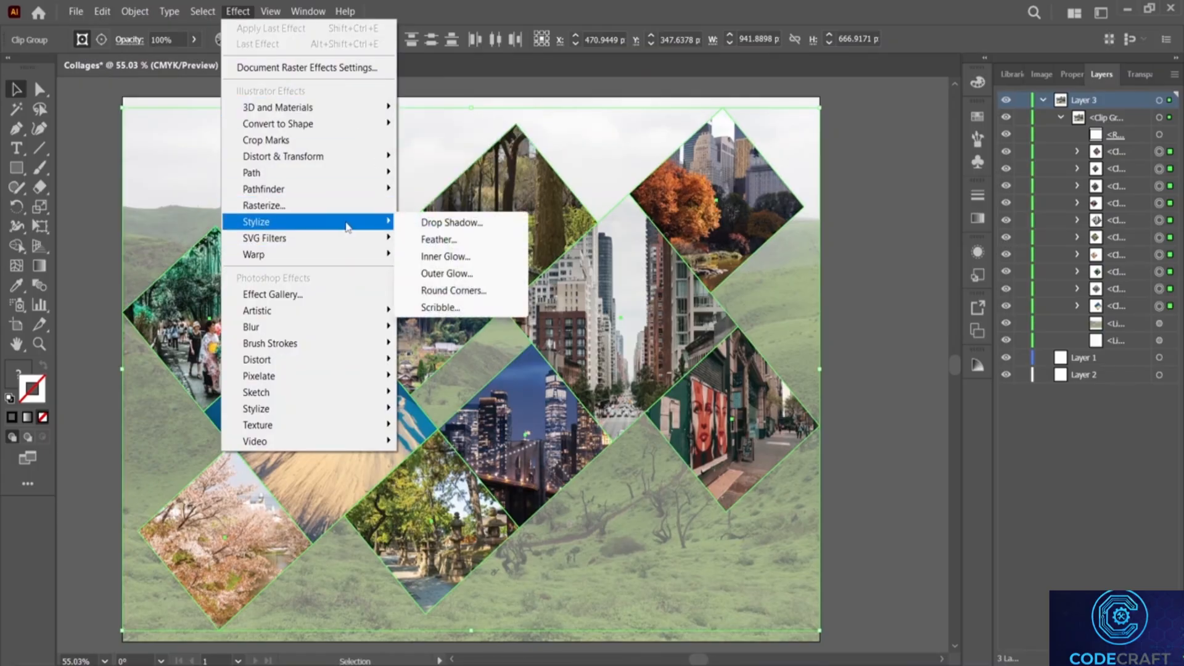
pyautogui.click(458, 223)
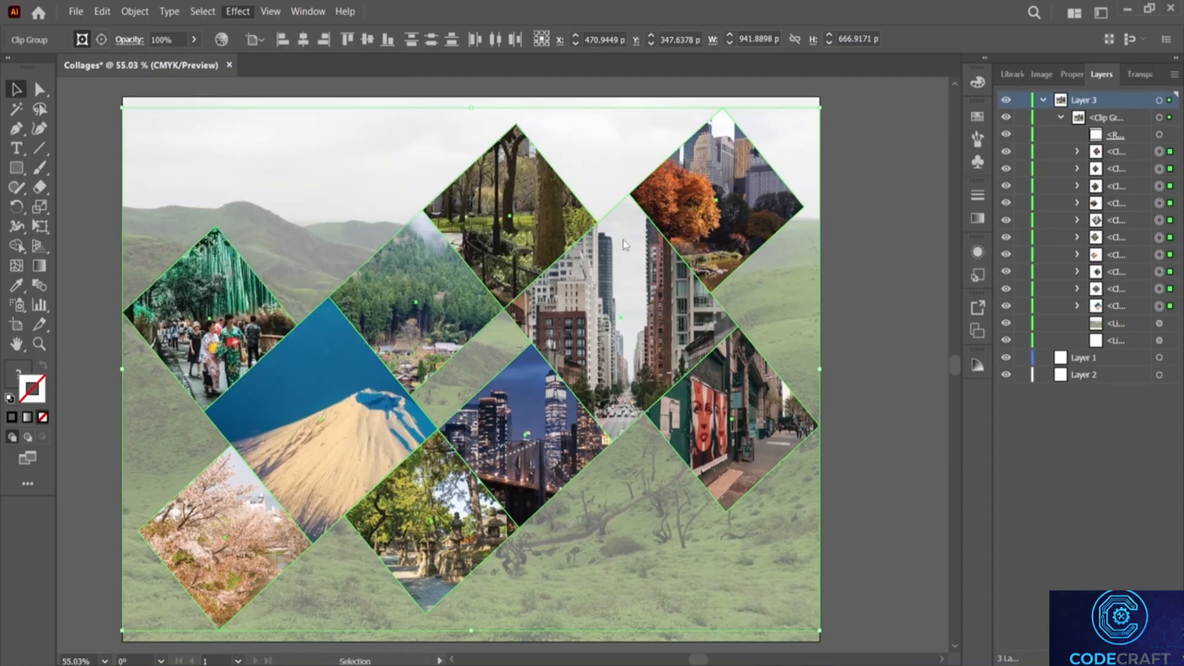
pyautogui.moveTo(620, 219); pyautogui.dragTo(913, 205)
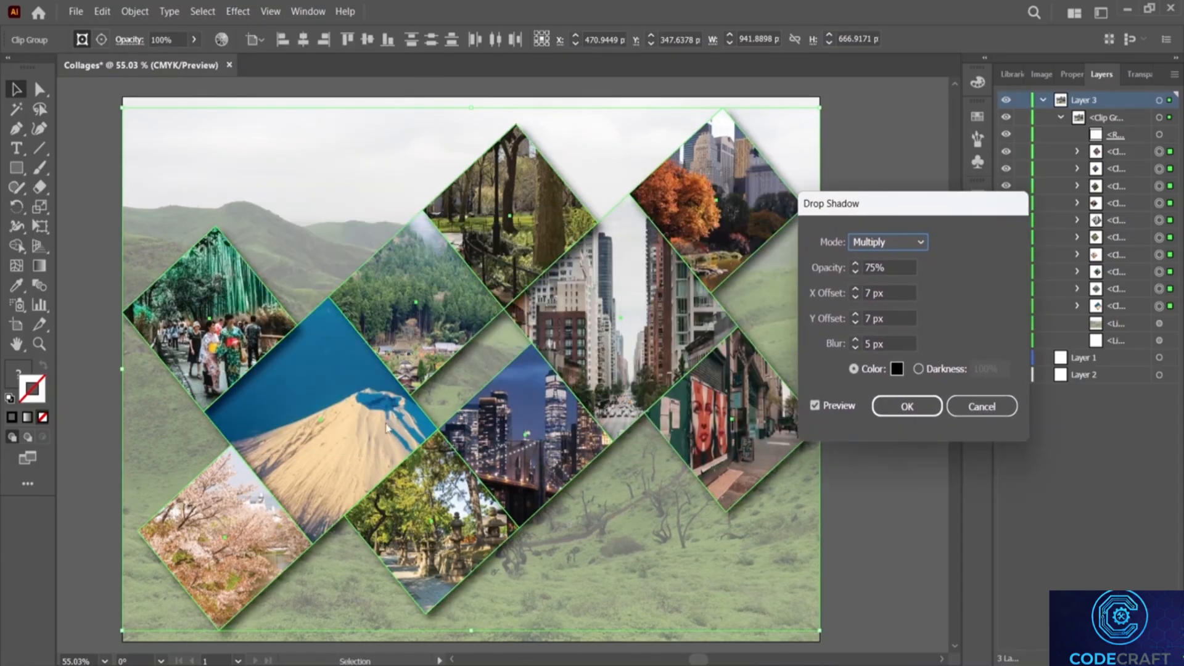
pyautogui.click(856, 270)
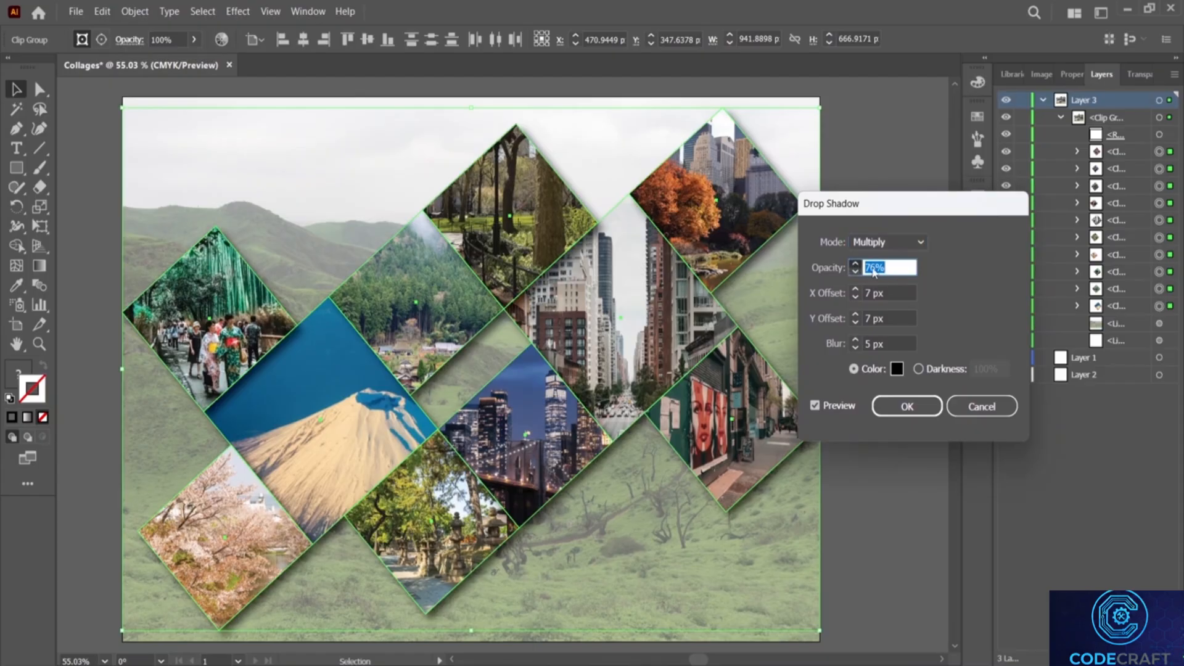
pyautogui.click(855, 265)
pyautogui.click(855, 264)
pyautogui.press('Up')
pyautogui.press('Up')
pyautogui.press('Up')
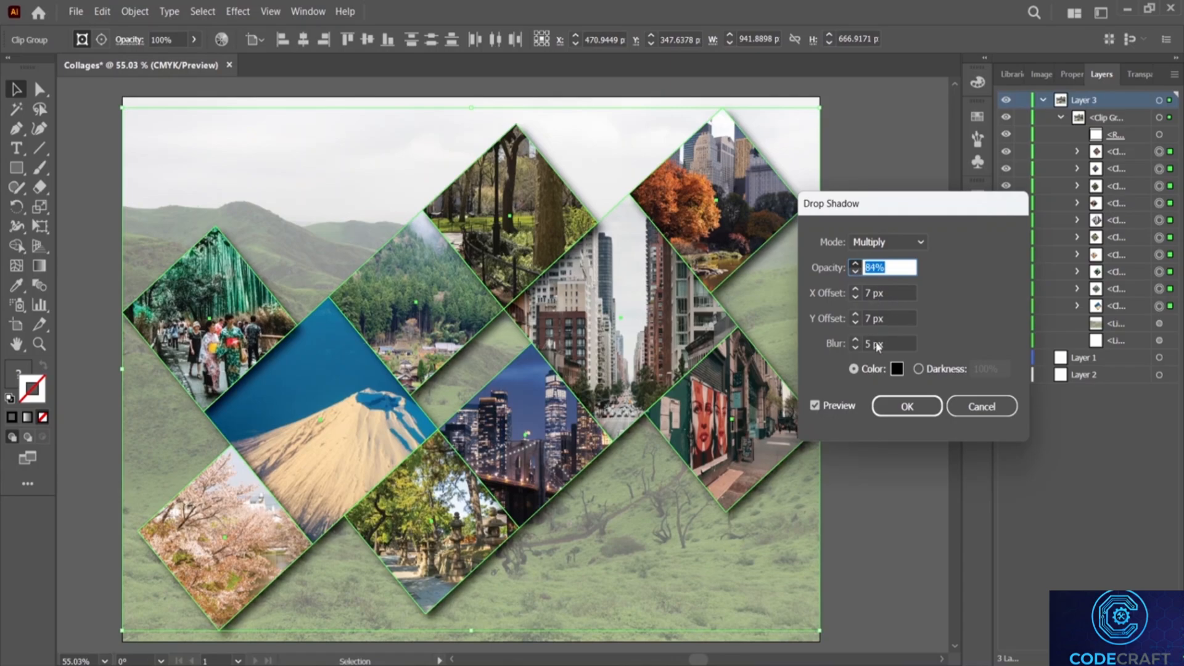
# Step: Set the drop shadow's X and Y offsets to 8 px and its blur to 7 px
pyautogui.click(875, 295)
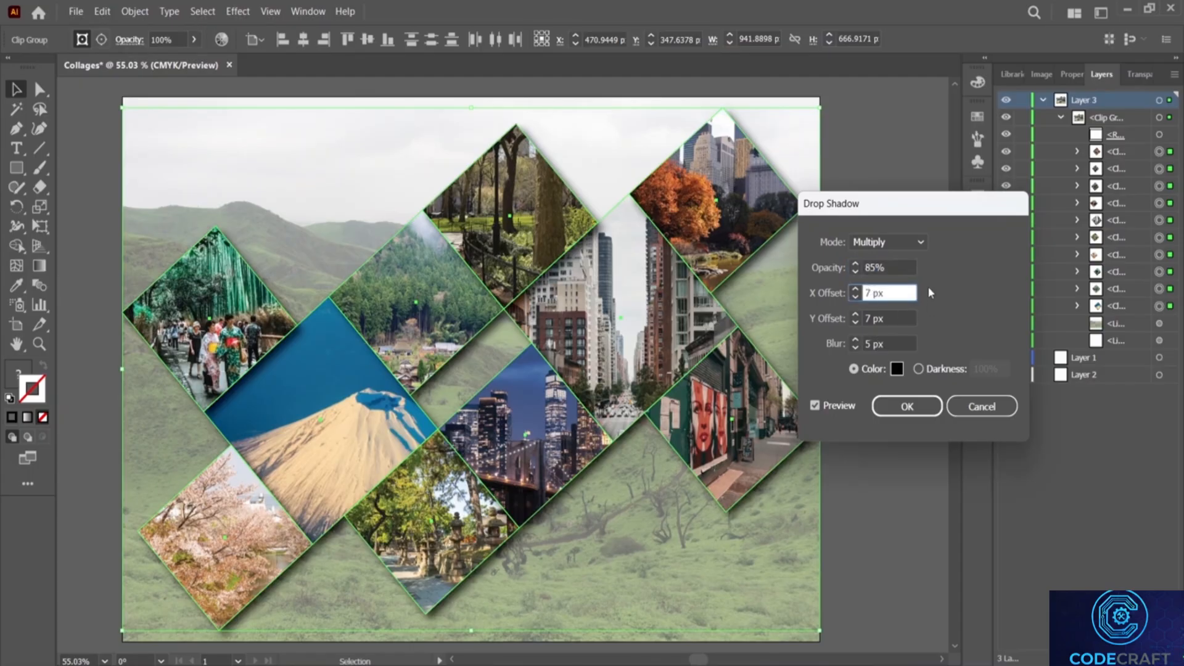
pyautogui.press('Up')
pyautogui.click(911, 319)
pyautogui.press('Up')
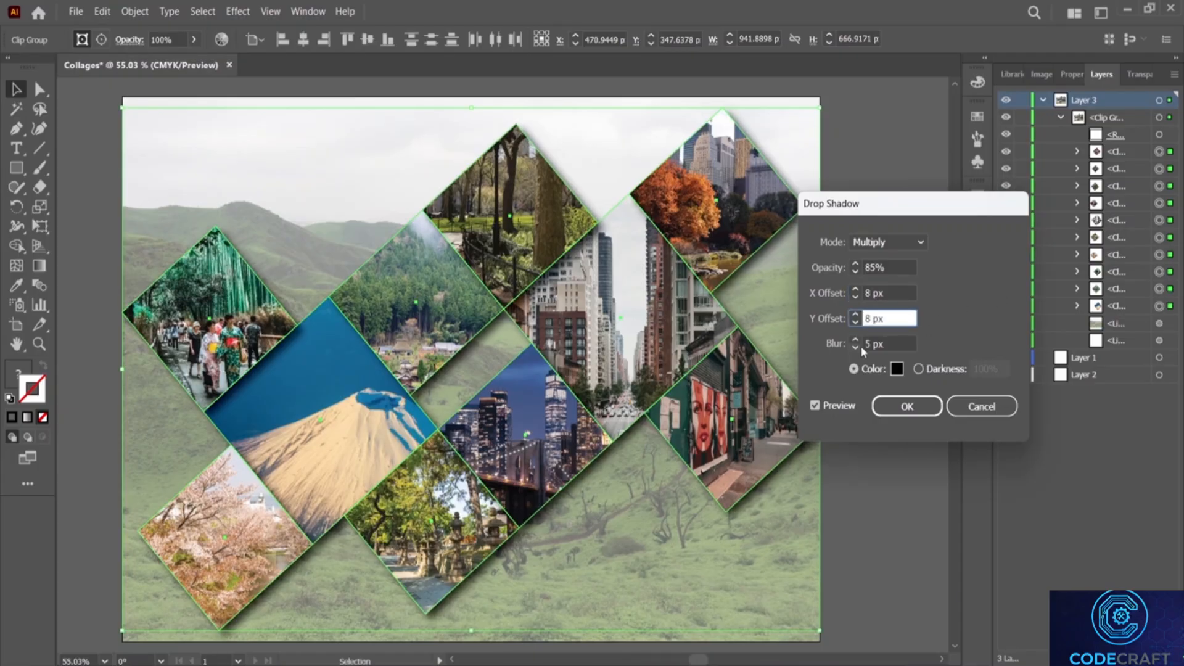
pyautogui.click(907, 344)
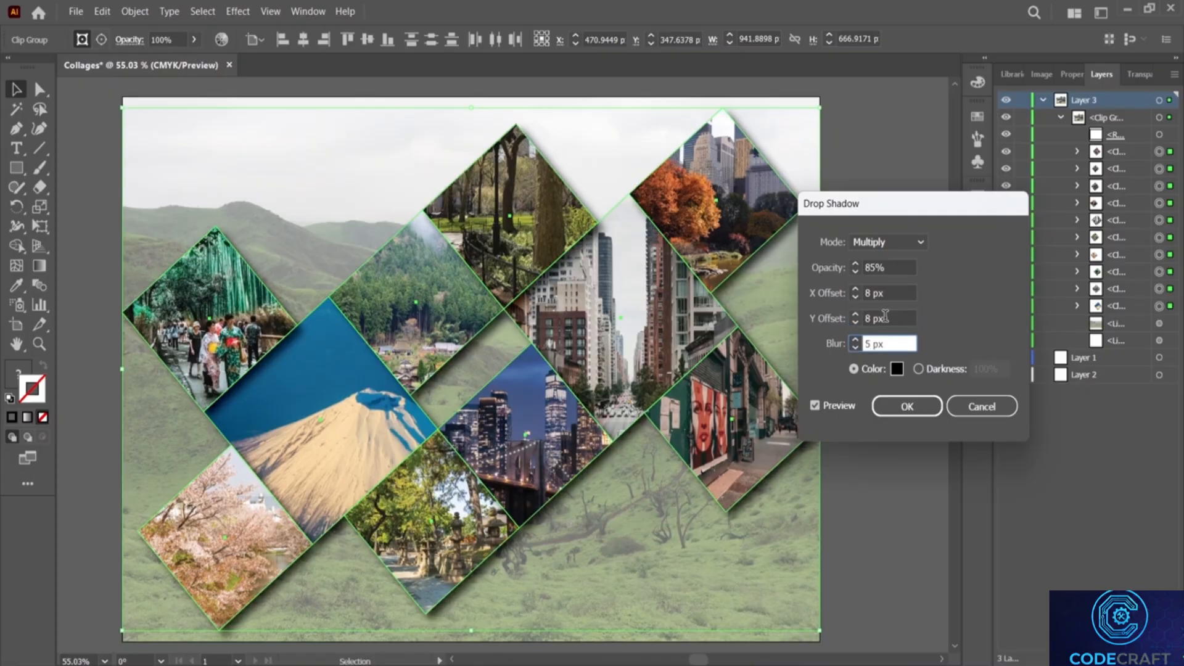
pyautogui.press('Up')
pyautogui.press('Up')
# Step: Set the drop shadow color to the dark gray web color 333333
pyautogui.click(897, 369)
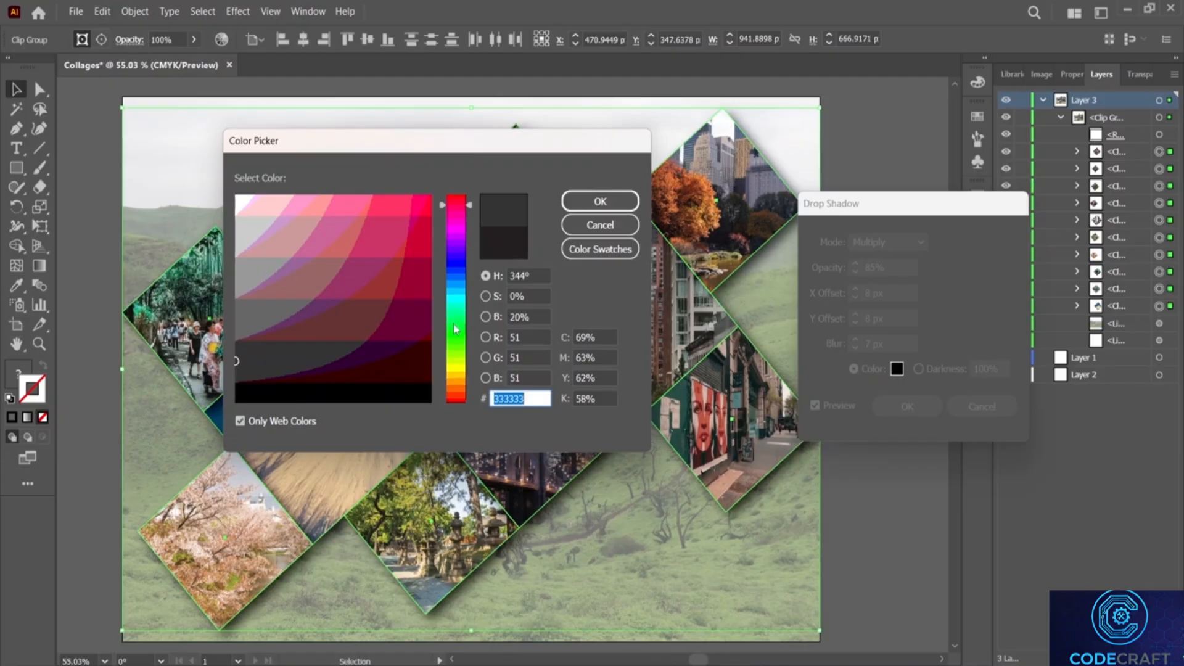
pyautogui.click(457, 365)
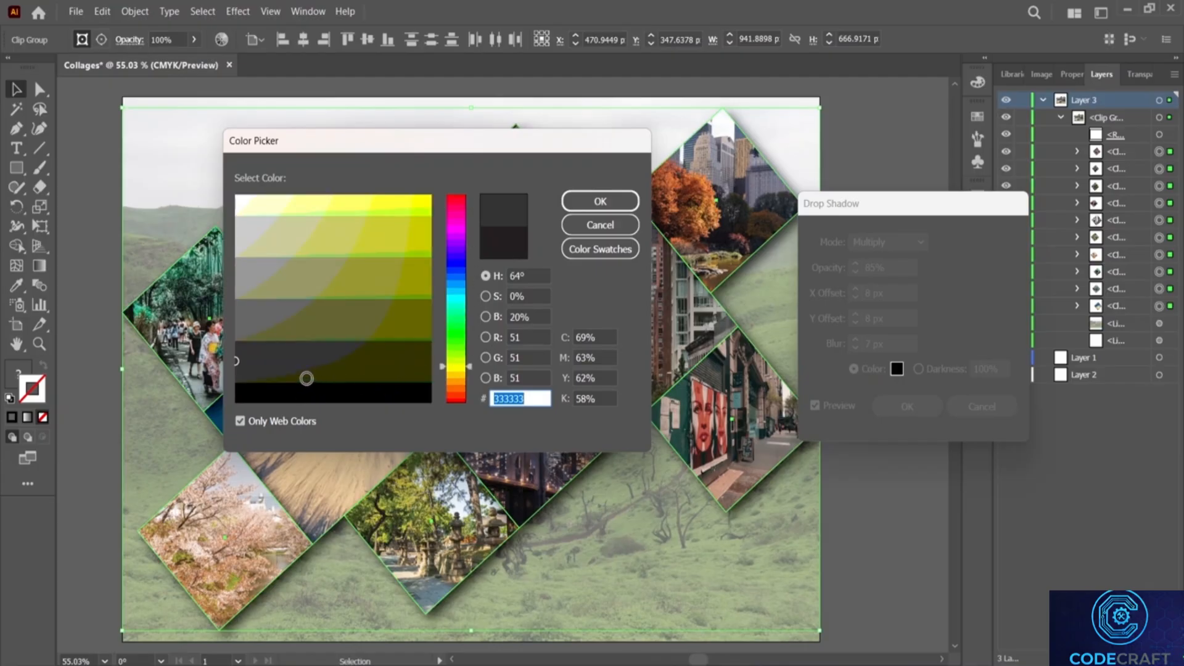
pyautogui.click(271, 361)
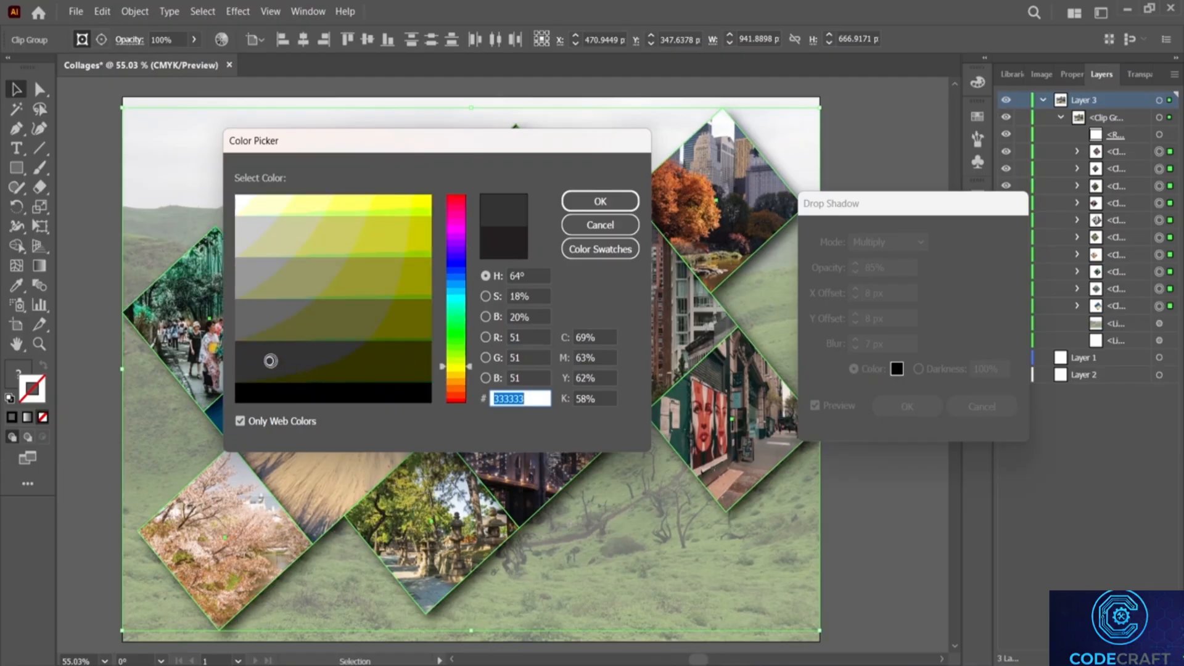
pyautogui.click(600, 201)
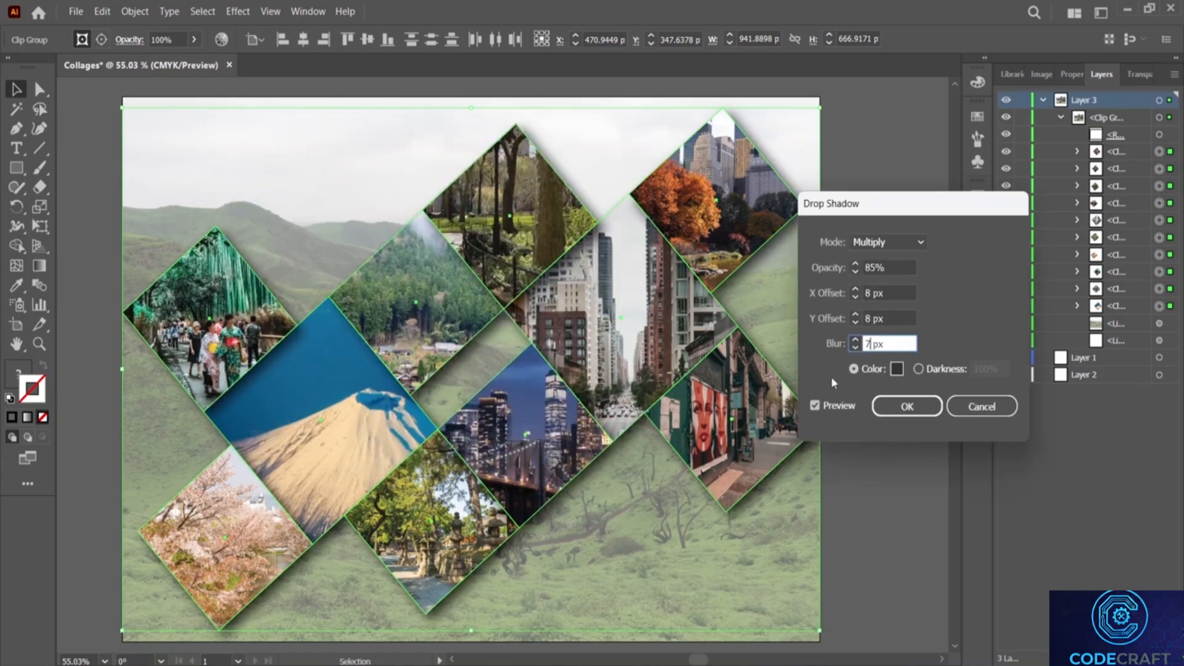
pyautogui.click(816, 405)
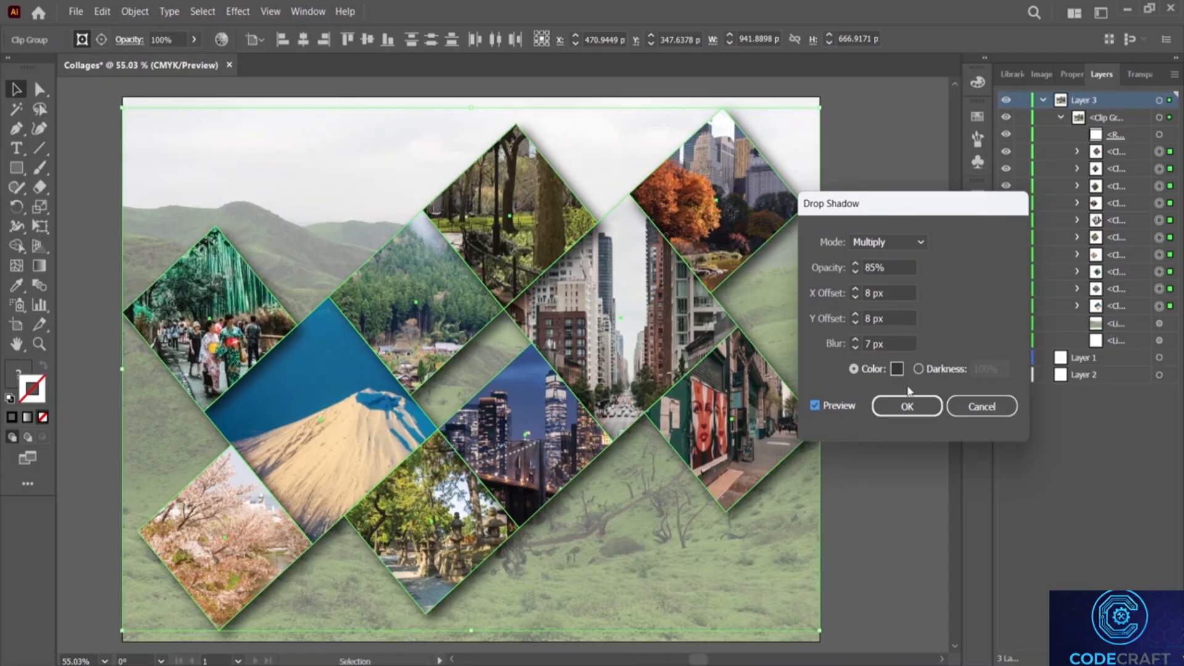
# Step: Try a drop shadow darkness of 67% in place of the color and compare it in the preview
pyautogui.click(919, 370)
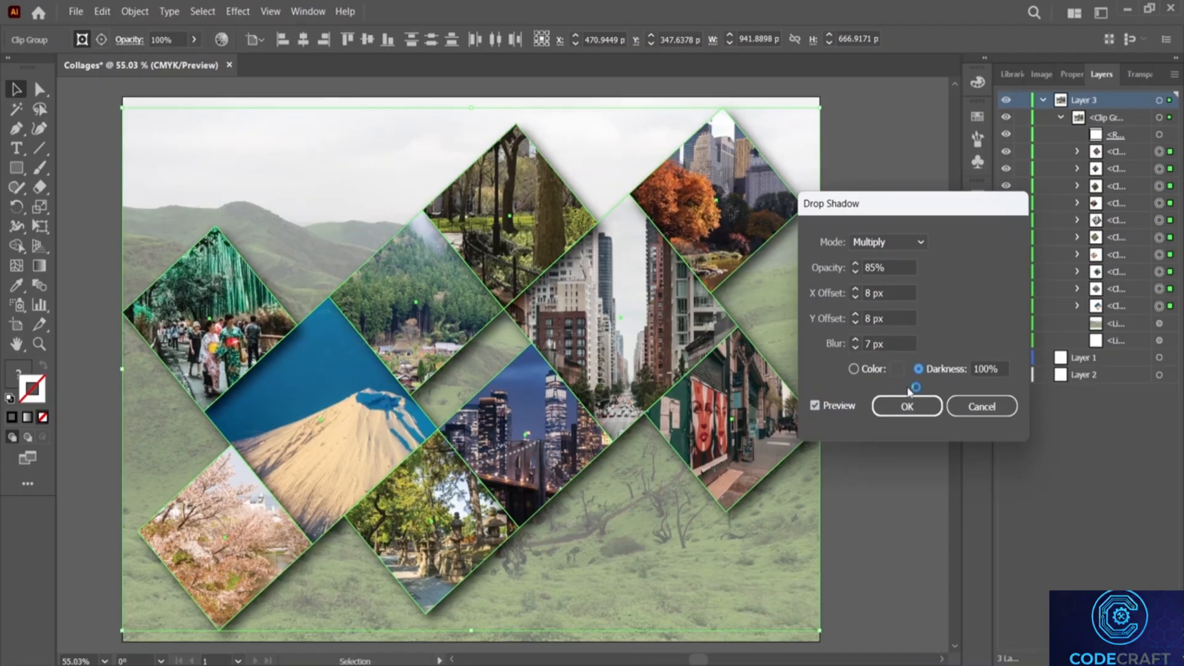
pyautogui.doubleClick(977, 369)
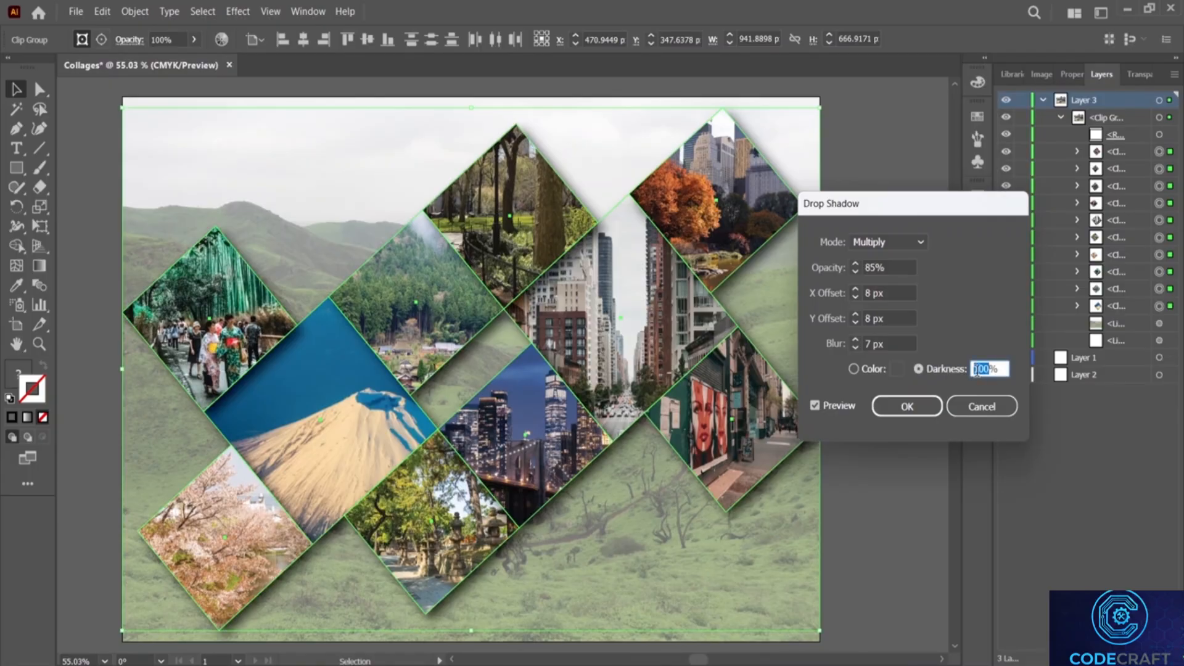
pyautogui.write('67')
pyautogui.click(815, 406)
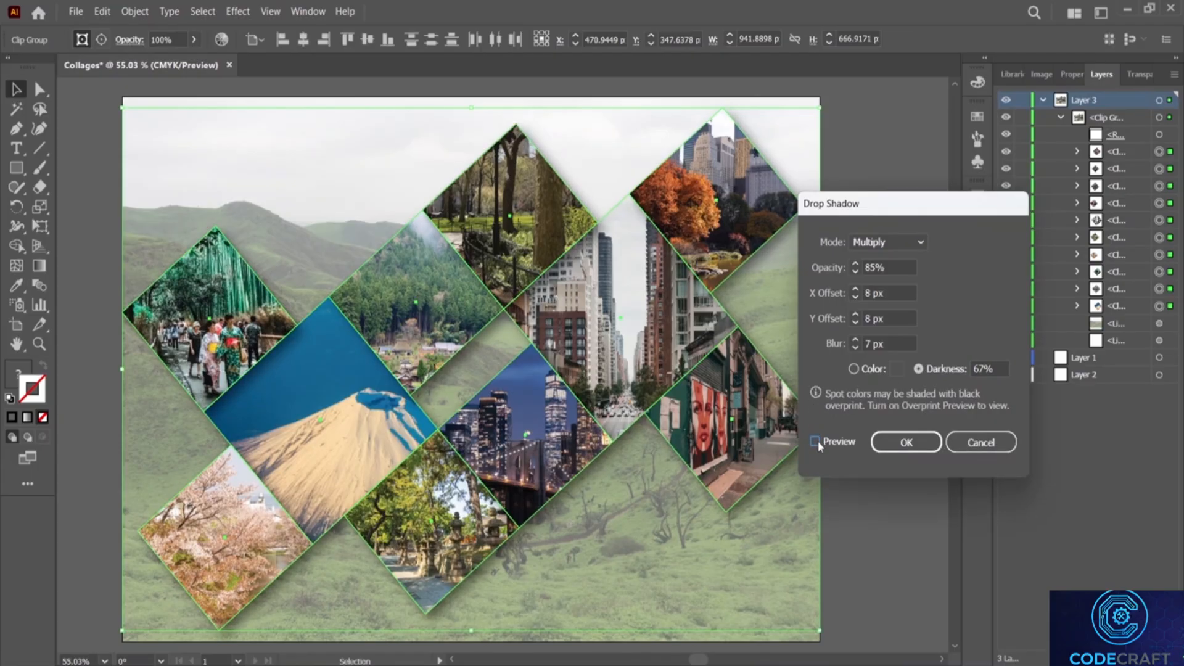
pyautogui.click(816, 441)
# Step: Switch the drop shadow back to its color setting and apply it to the photo squares, collapsing Layer 3
pyautogui.click(854, 369)
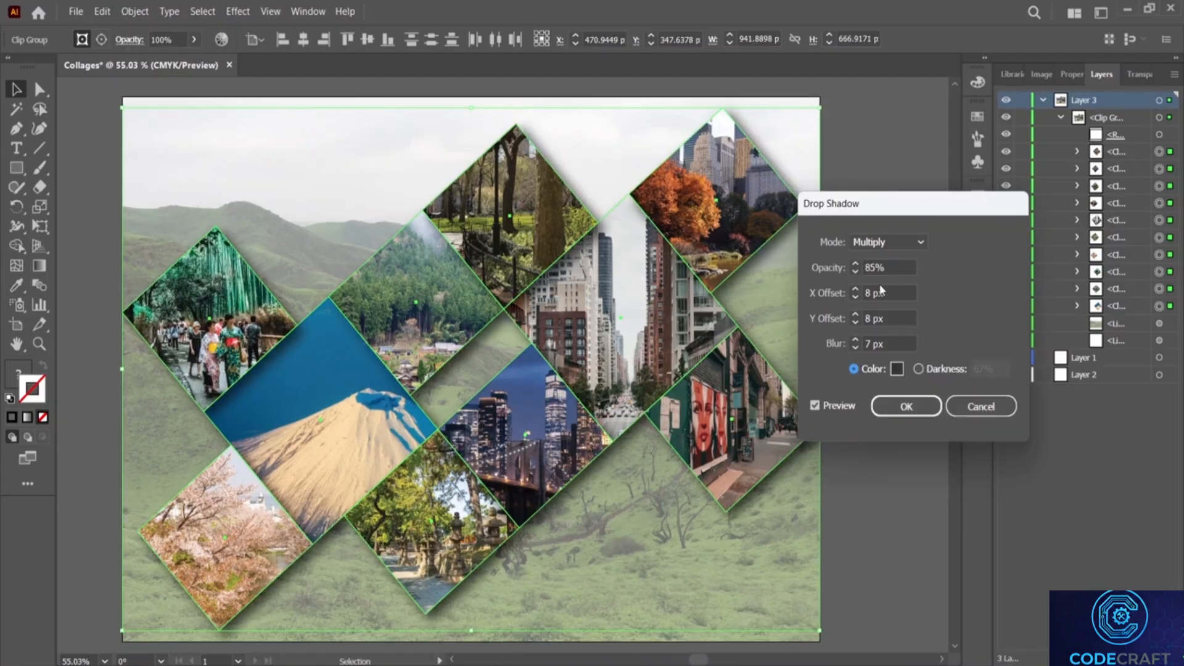
pyautogui.click(910, 408)
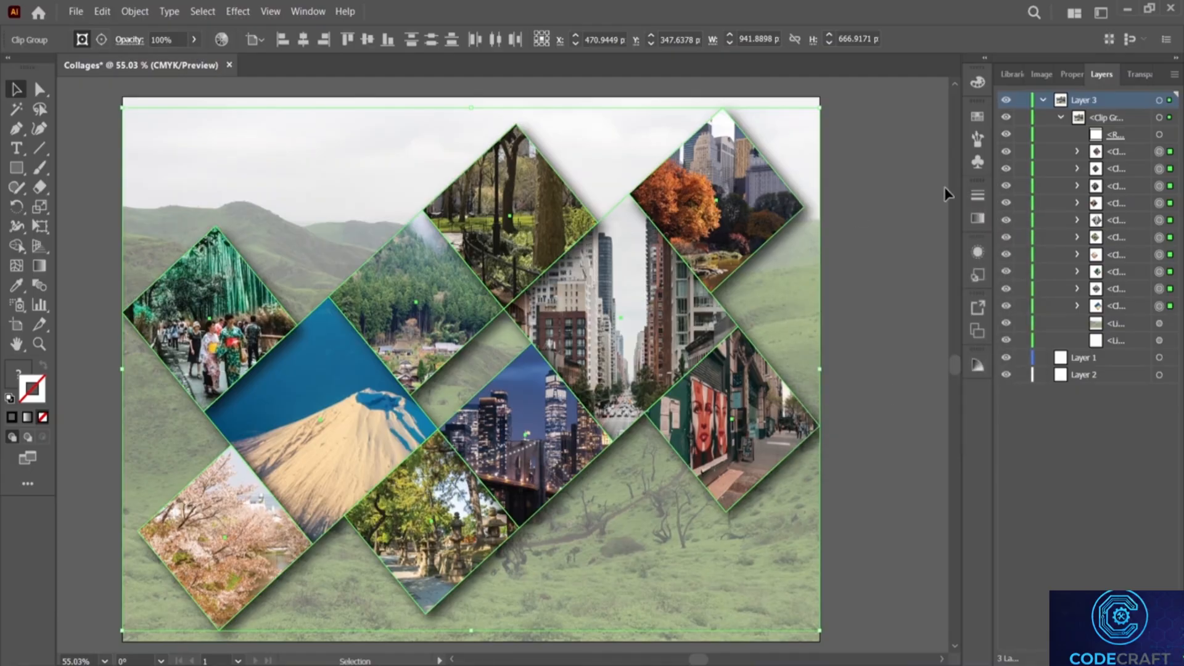
pyautogui.click(1043, 101)
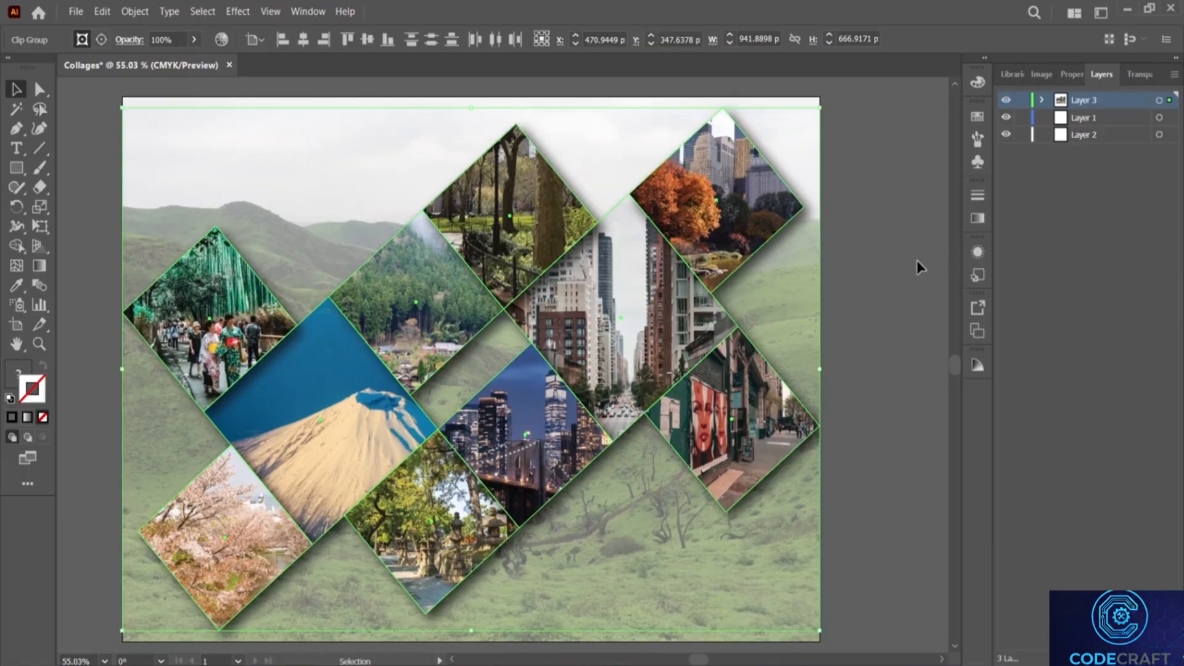
# Step: Lock Layer 1 and Layer 2 while keeping Layer 3 unlocked for drawing
pyautogui.click(876, 254)
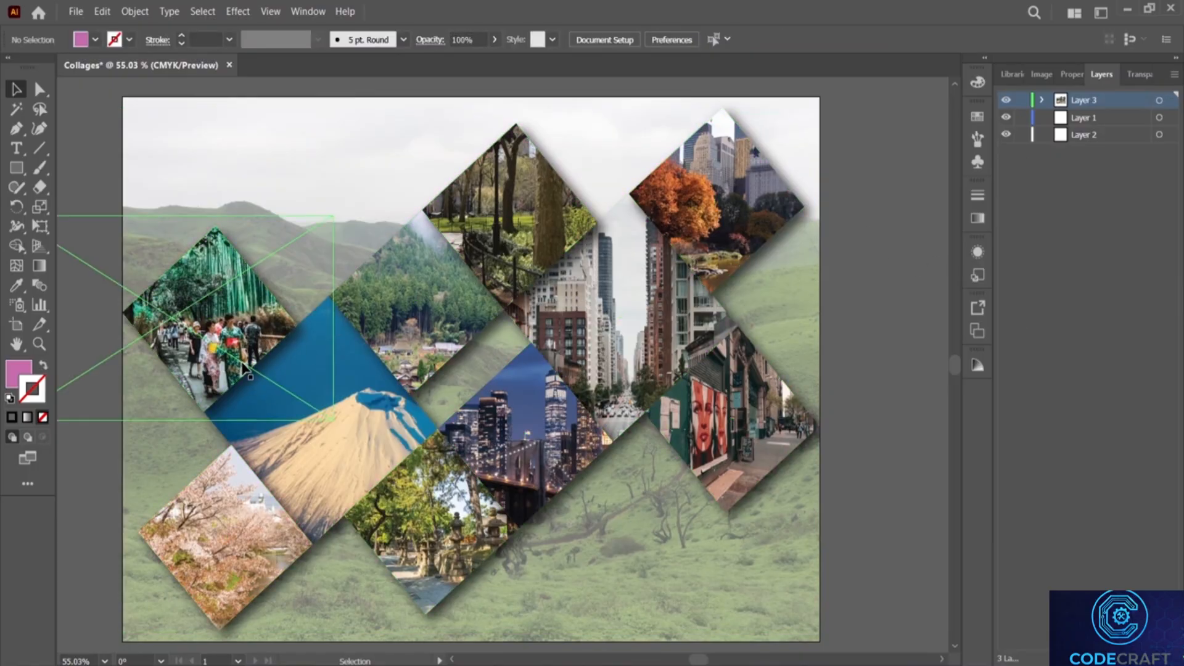
pyautogui.click(304, 388)
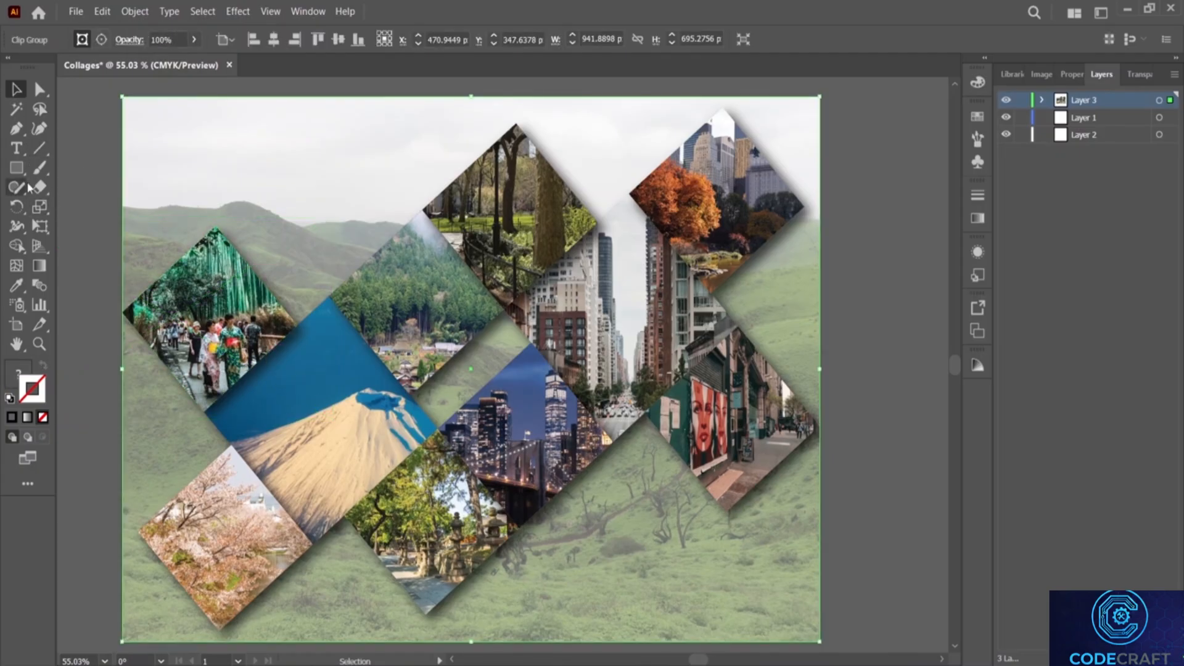
pyautogui.click(23, 133)
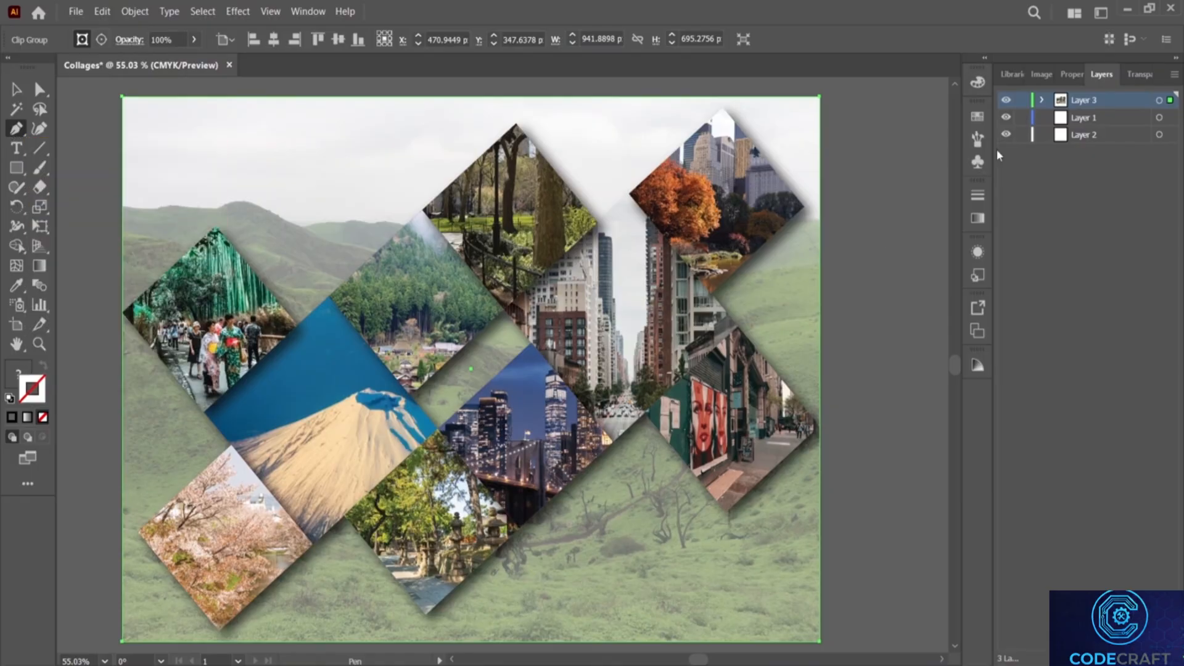
pyautogui.moveTo(1024, 101); pyautogui.dragTo(1023, 136)
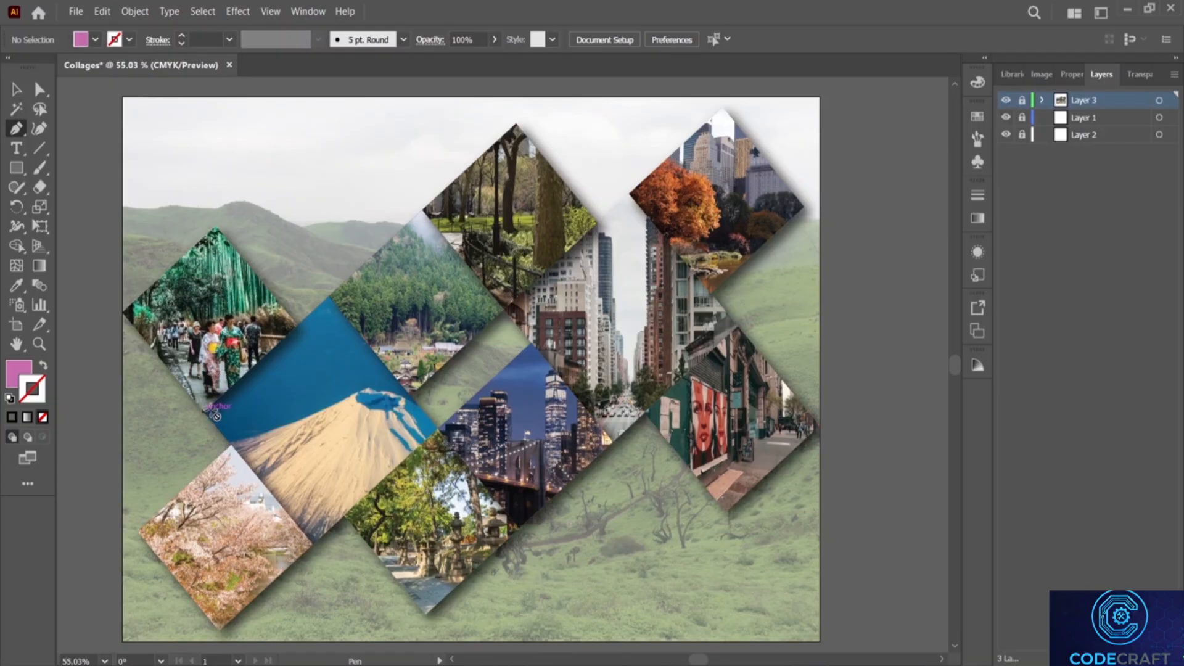
pyautogui.click(1022, 100)
# Step: Draw a straight Pen path along the lower-right edge of the bamboo forest photo square
pyautogui.click(203, 410)
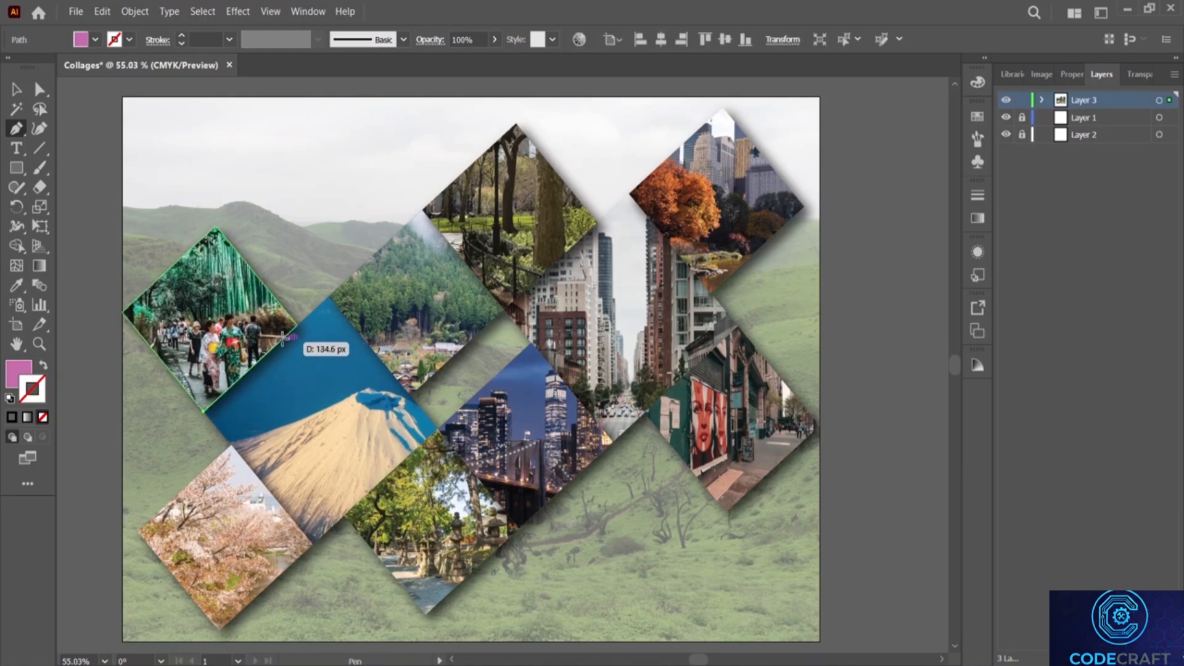
pyautogui.click(297, 325)
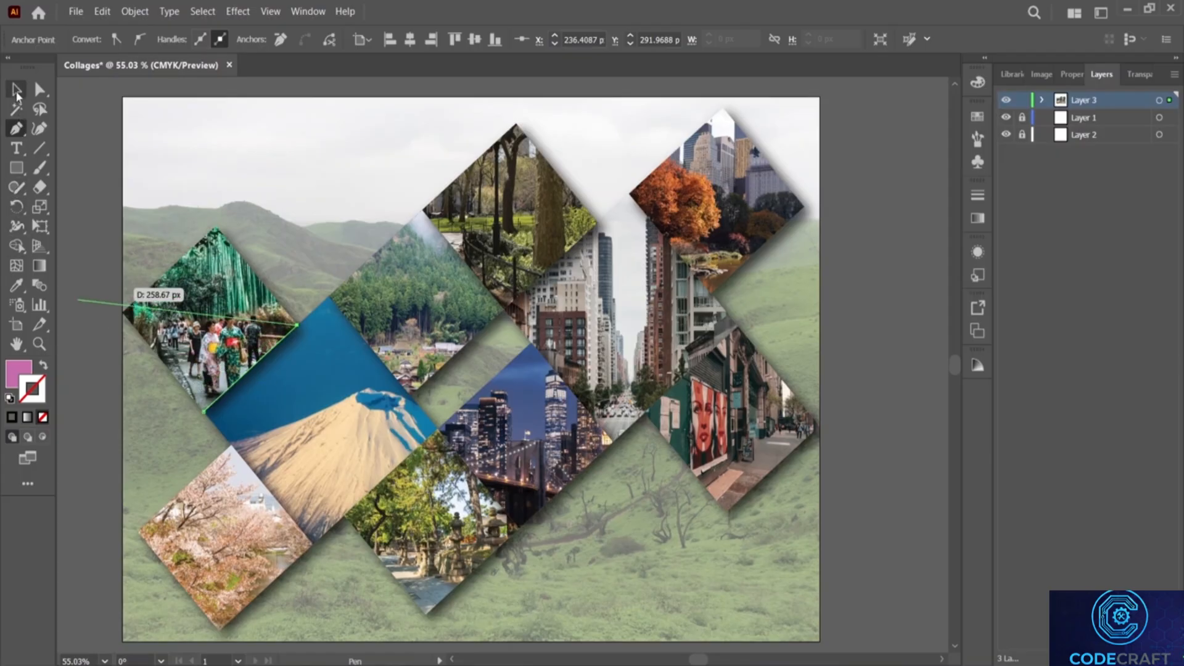
pyautogui.click(17, 92)
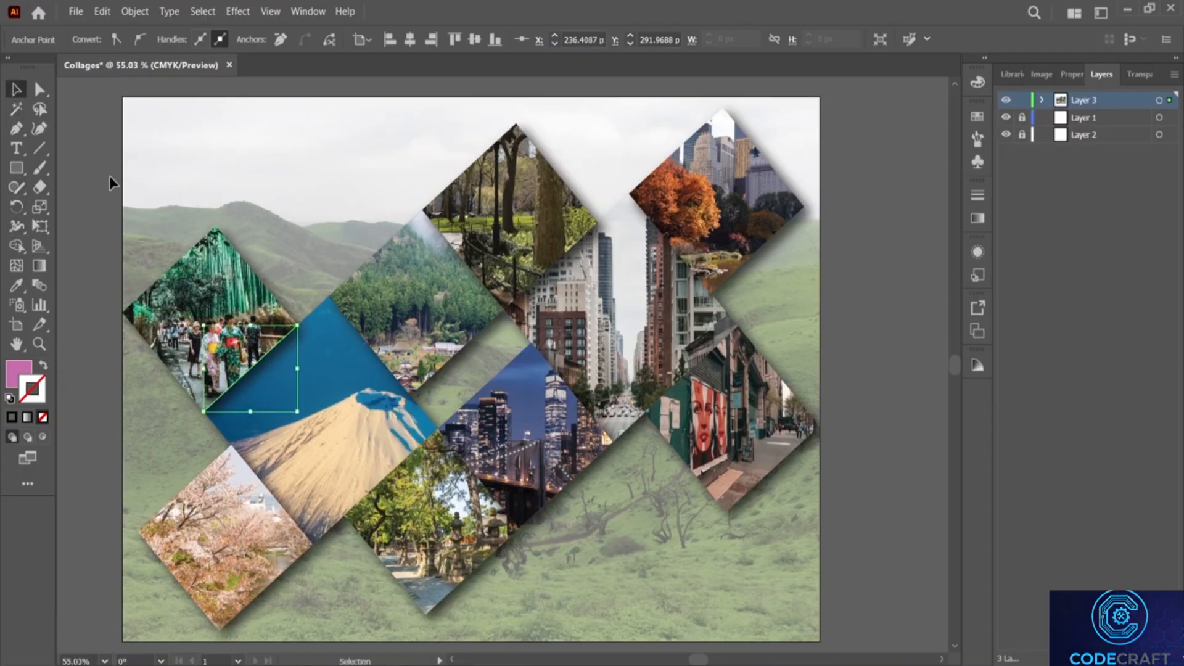
pyautogui.click(257, 368)
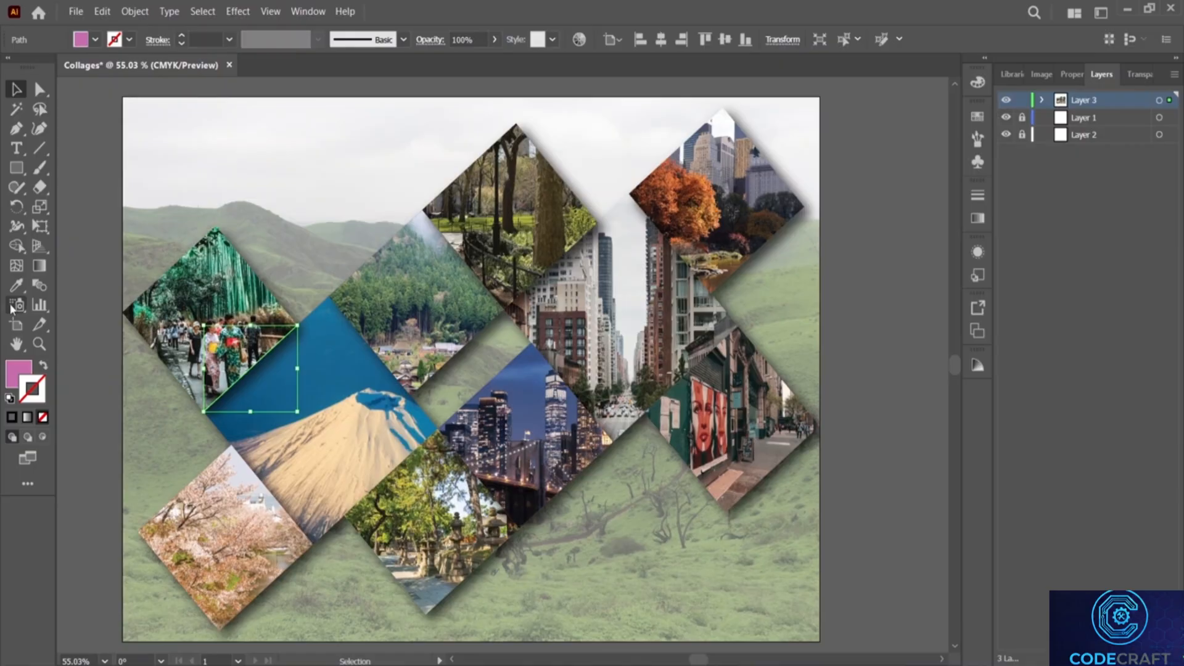
# Step: Convert the line on the bamboo photo's lower-right edge into a text path with the Type on a Path tool
pyautogui.click(13, 134)
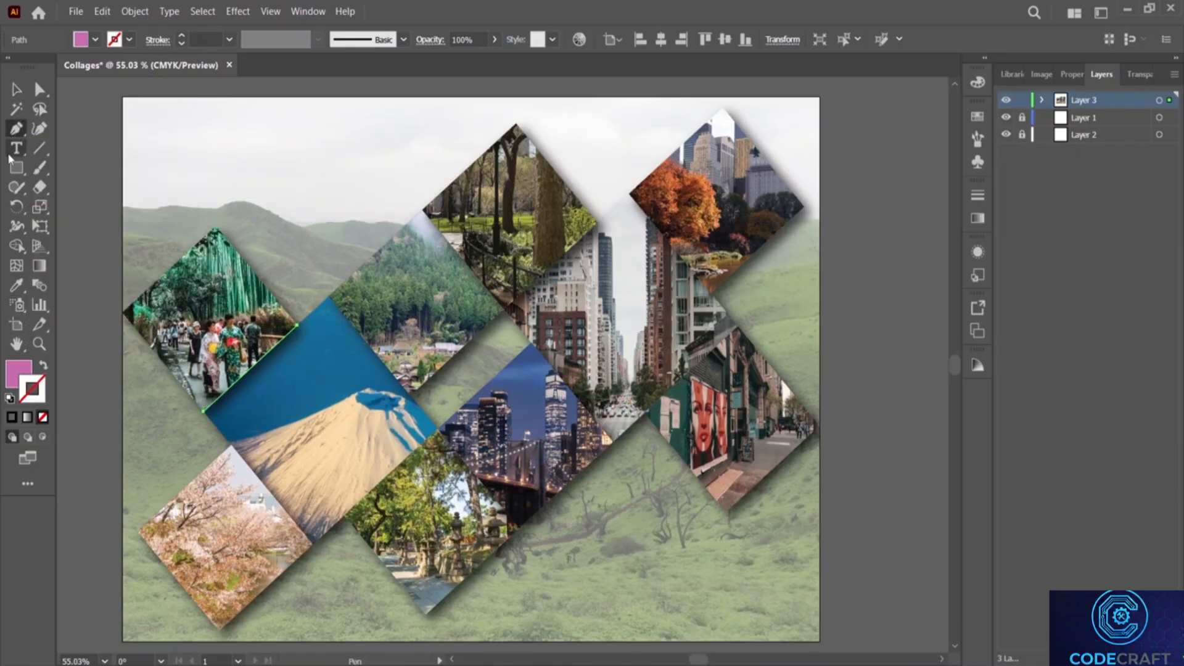
pyautogui.click(11, 154)
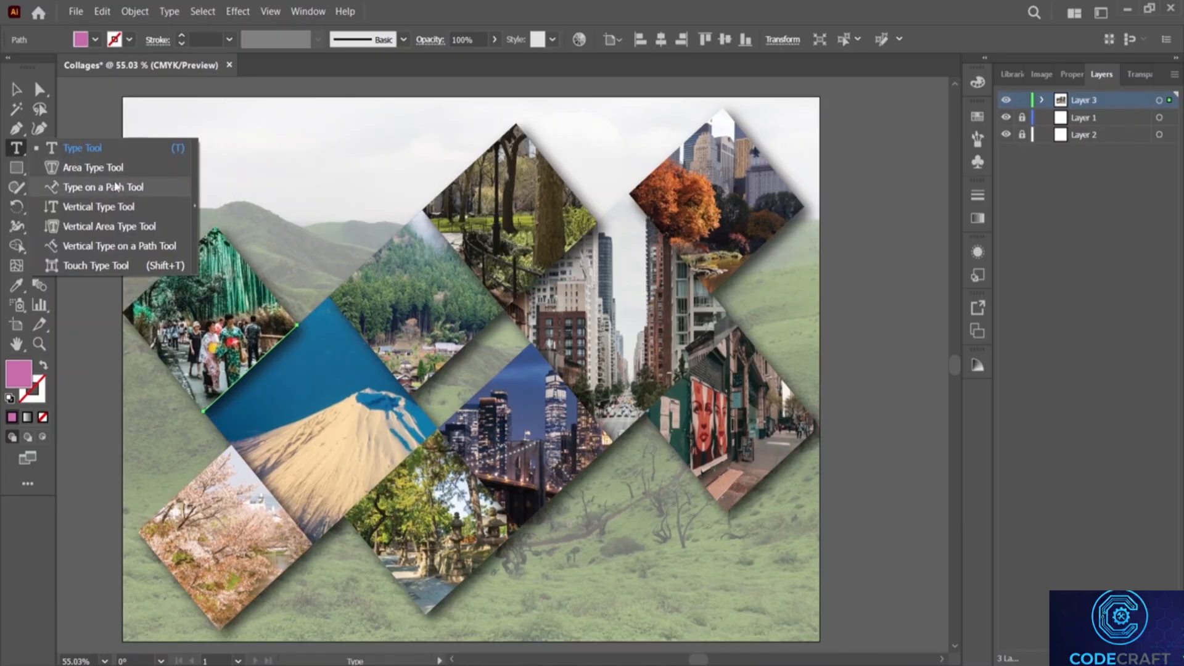
pyautogui.click(133, 187)
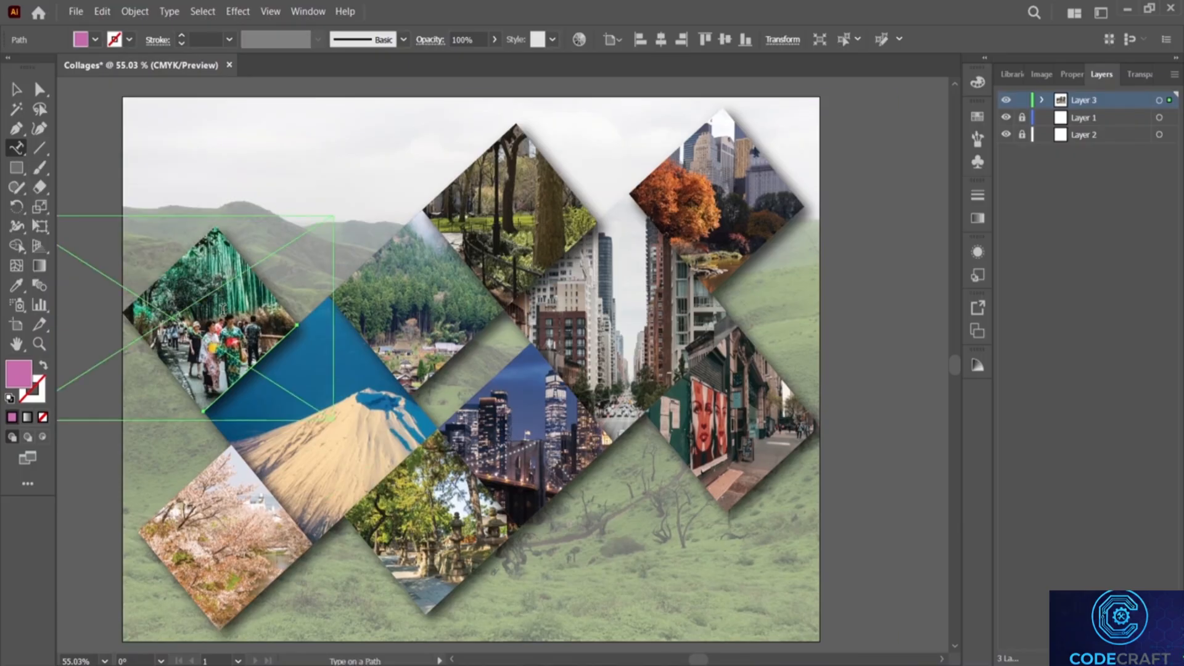
pyautogui.click(253, 364)
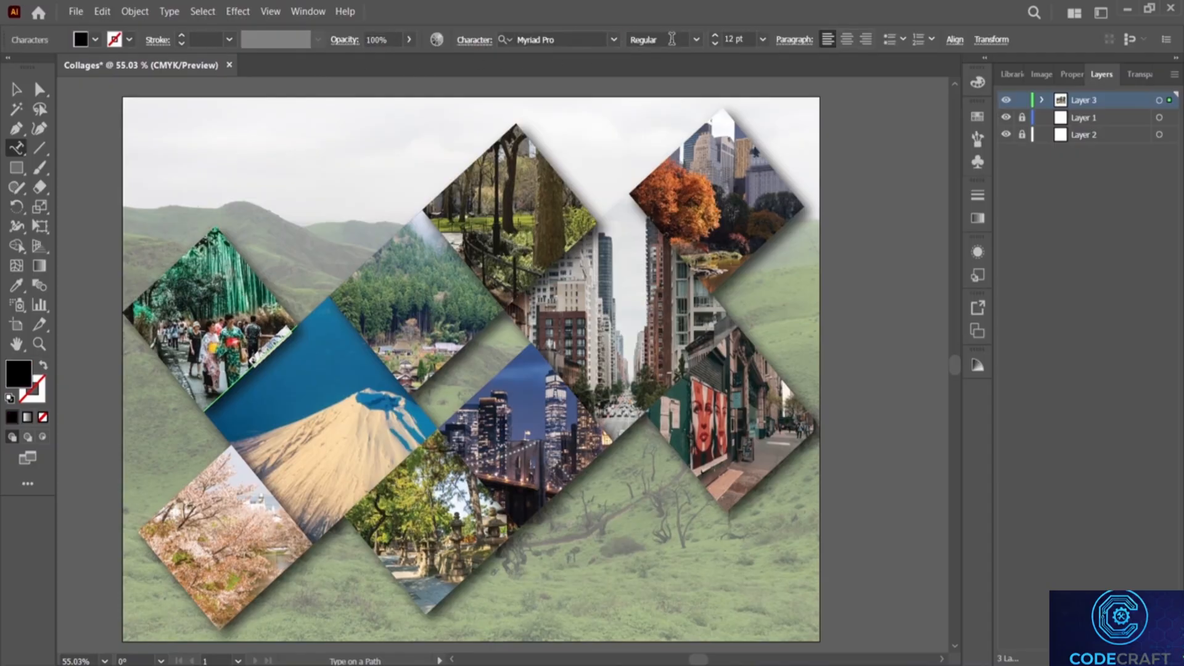
# Step: Set the path text to 36 pt in the Segoe Print font
pyautogui.click(765, 39)
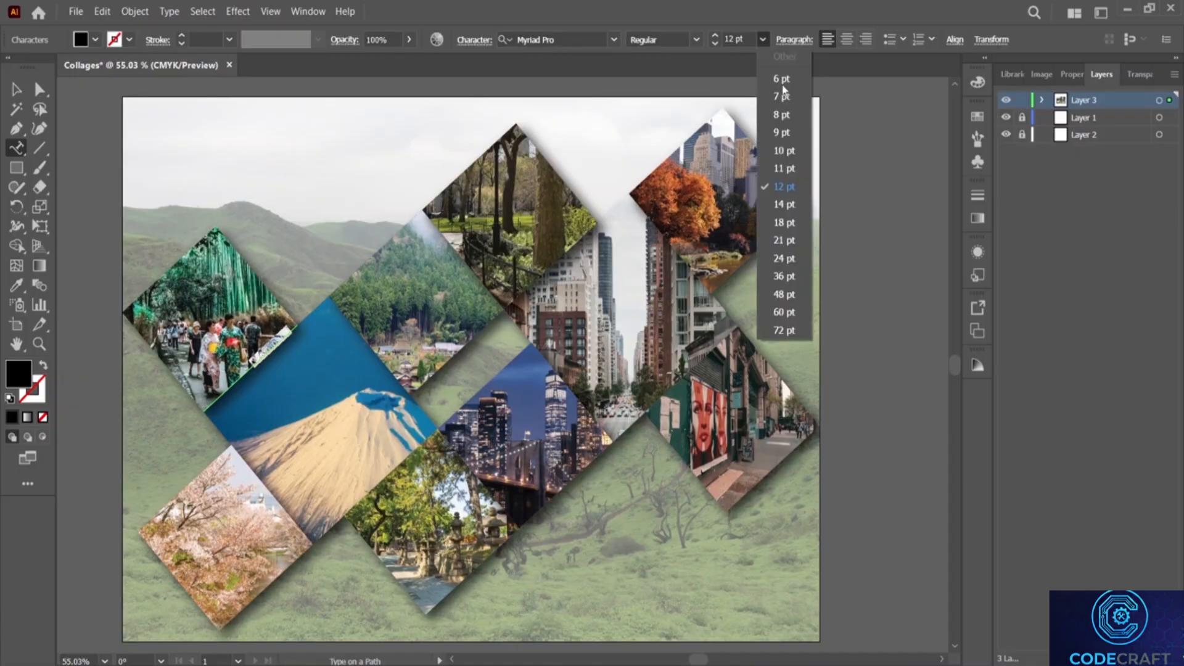
pyautogui.click(784, 277)
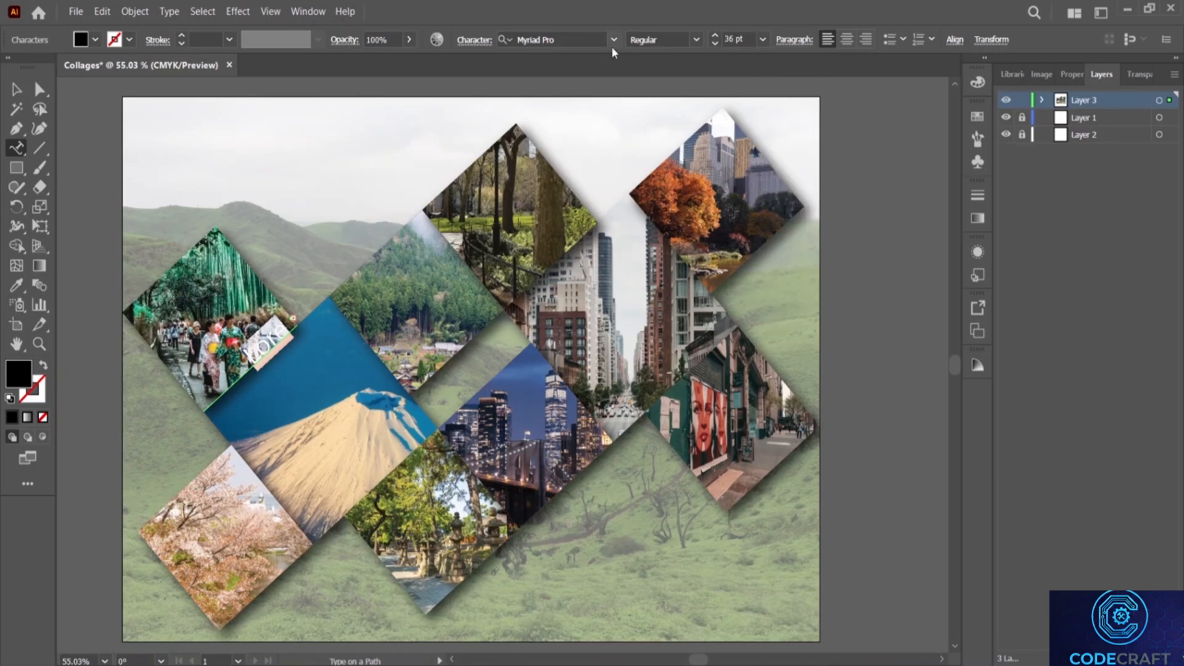
pyautogui.click(614, 40)
pyautogui.scroll(-2, 719, 321)
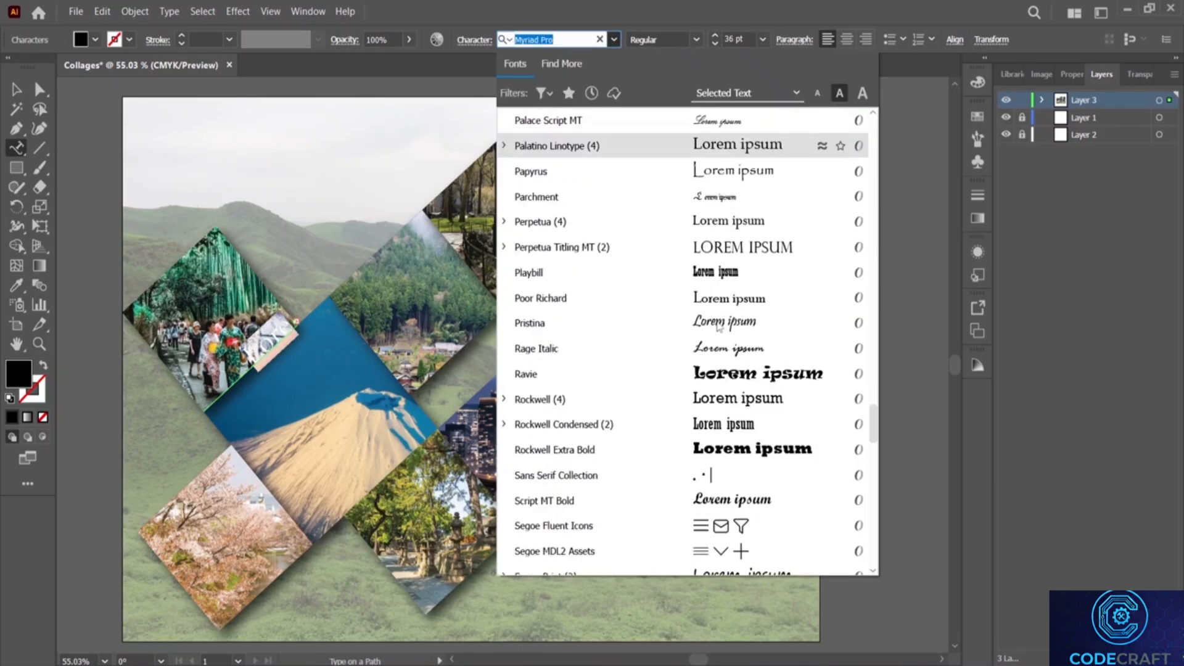
pyautogui.scroll(-6, 719, 327)
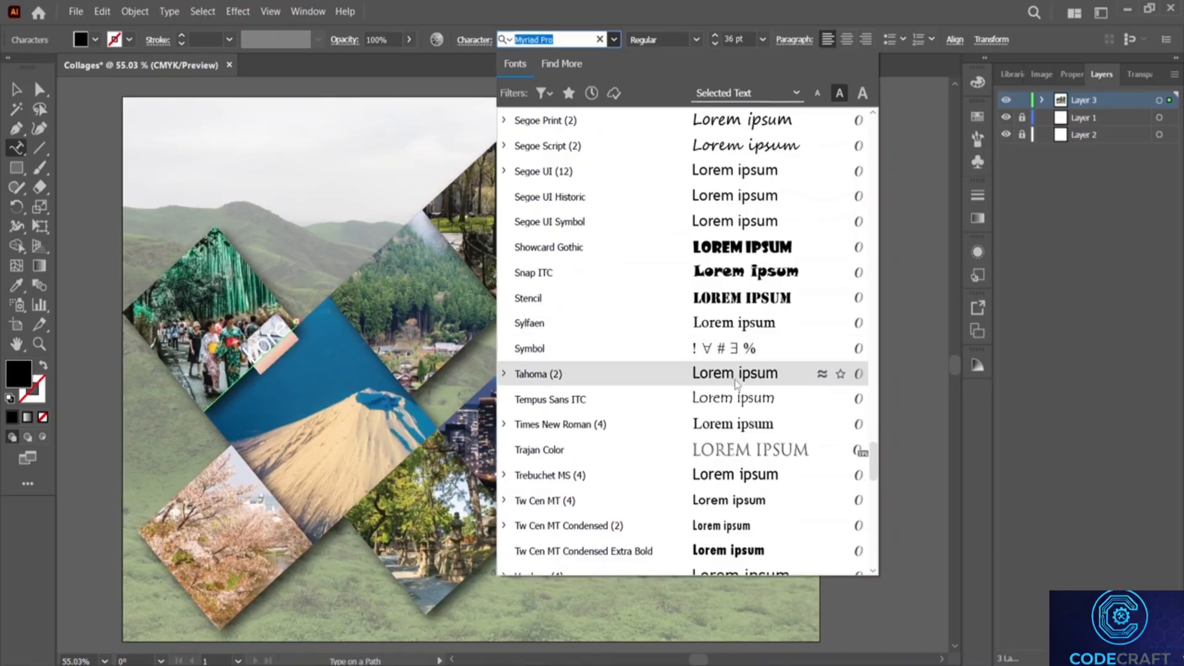
pyautogui.scroll(1, 768, 216)
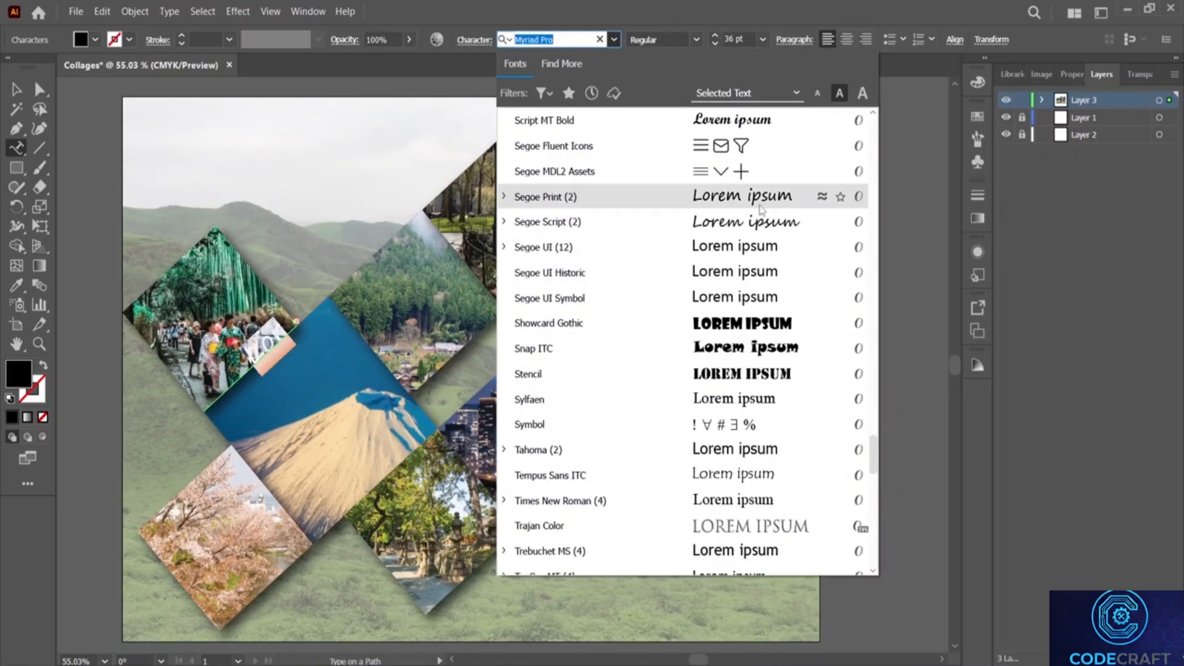
pyautogui.click(761, 209)
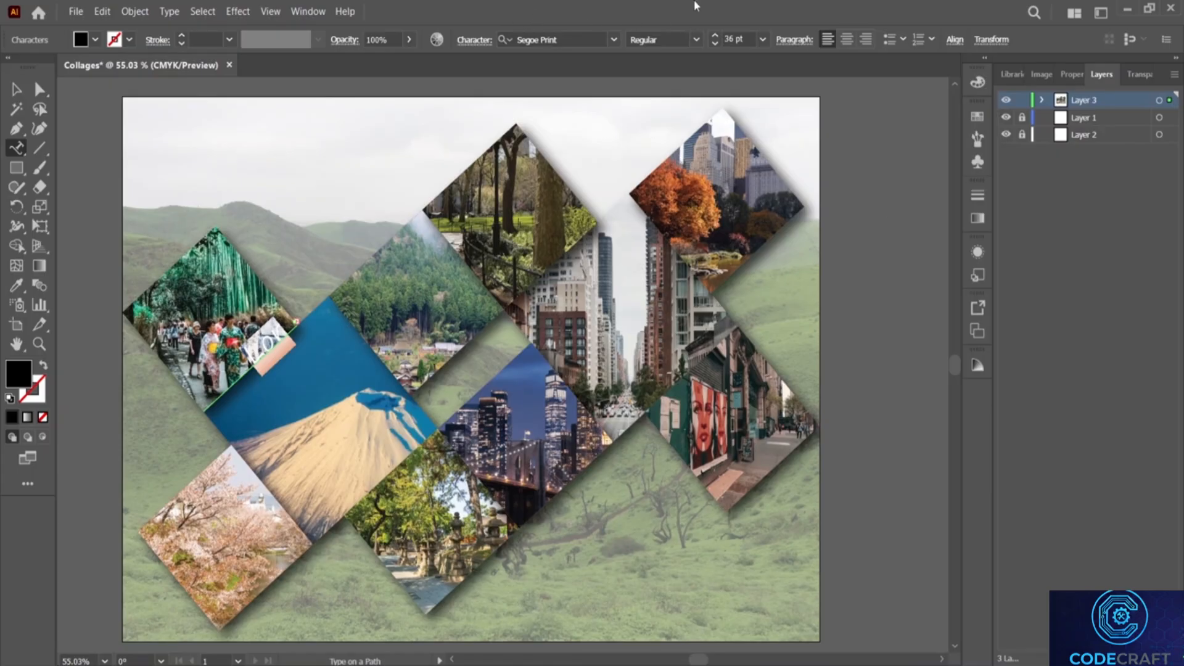
# Step: Delete the placeholder text from the path, try entering "Ja", and clear it again
pyautogui.press('BackSpace')
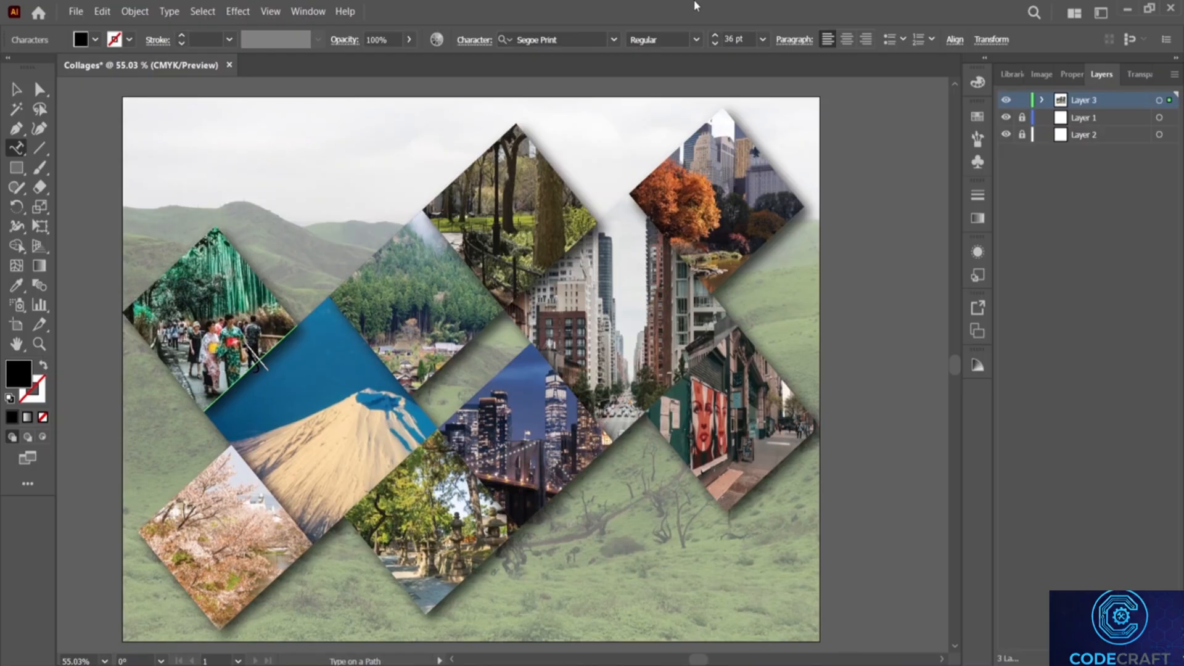
pyautogui.write('Ja')
pyautogui.click(285, 341)
pyautogui.click(286, 341)
pyautogui.press('BackSpace')
pyautogui.press('BackSpace')
# Step: Set the path text's size to 12 pt and its fill color to white
pyautogui.click(764, 39)
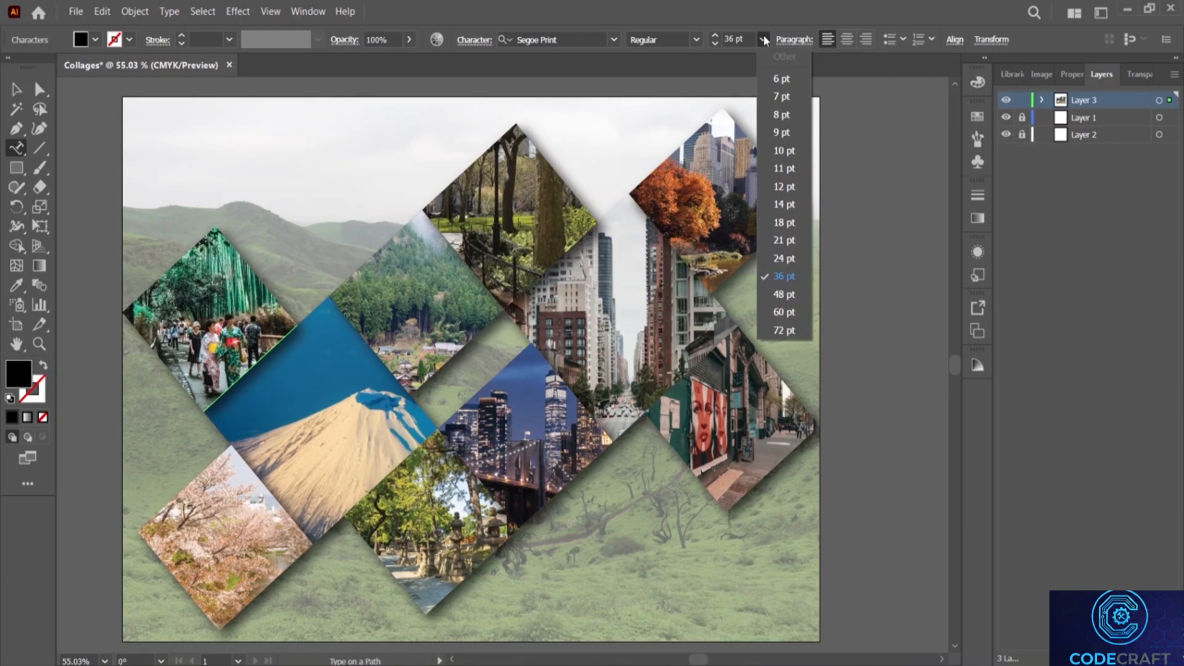
pyautogui.click(788, 187)
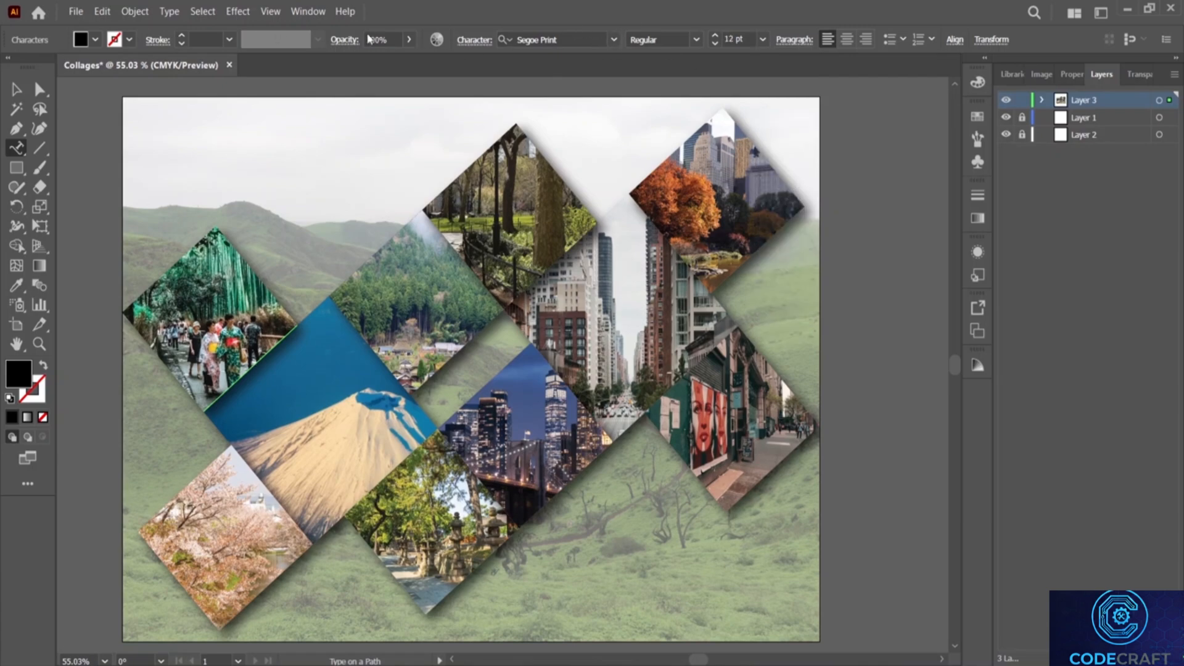
pyautogui.click(96, 39)
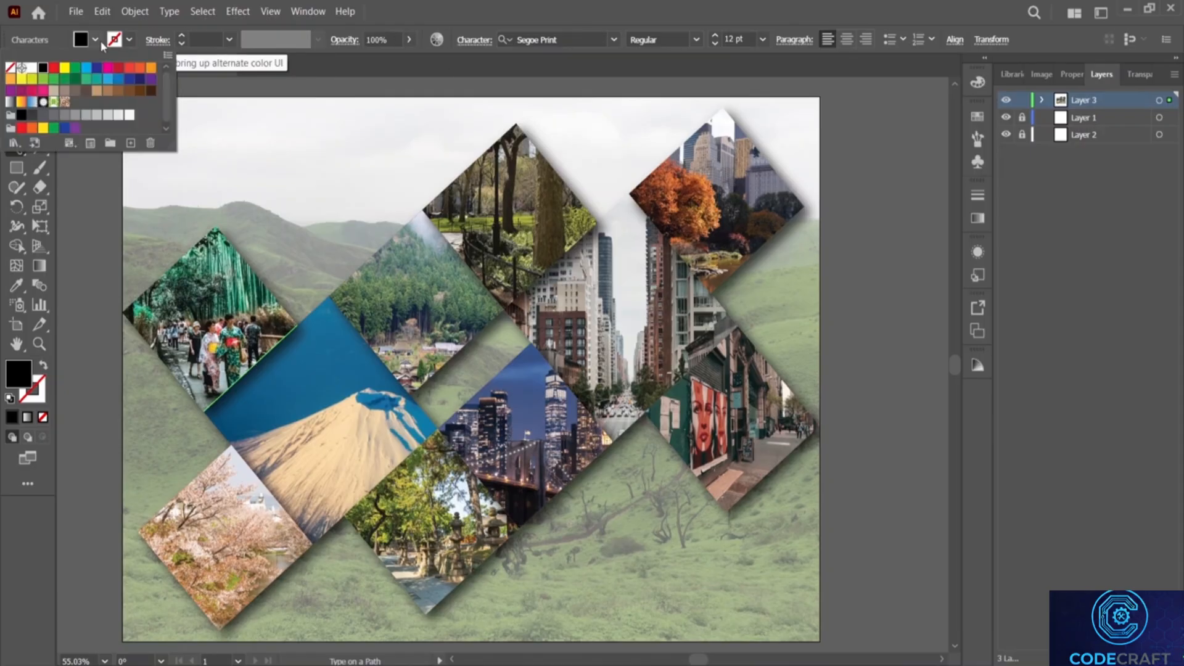
pyautogui.click(29, 67)
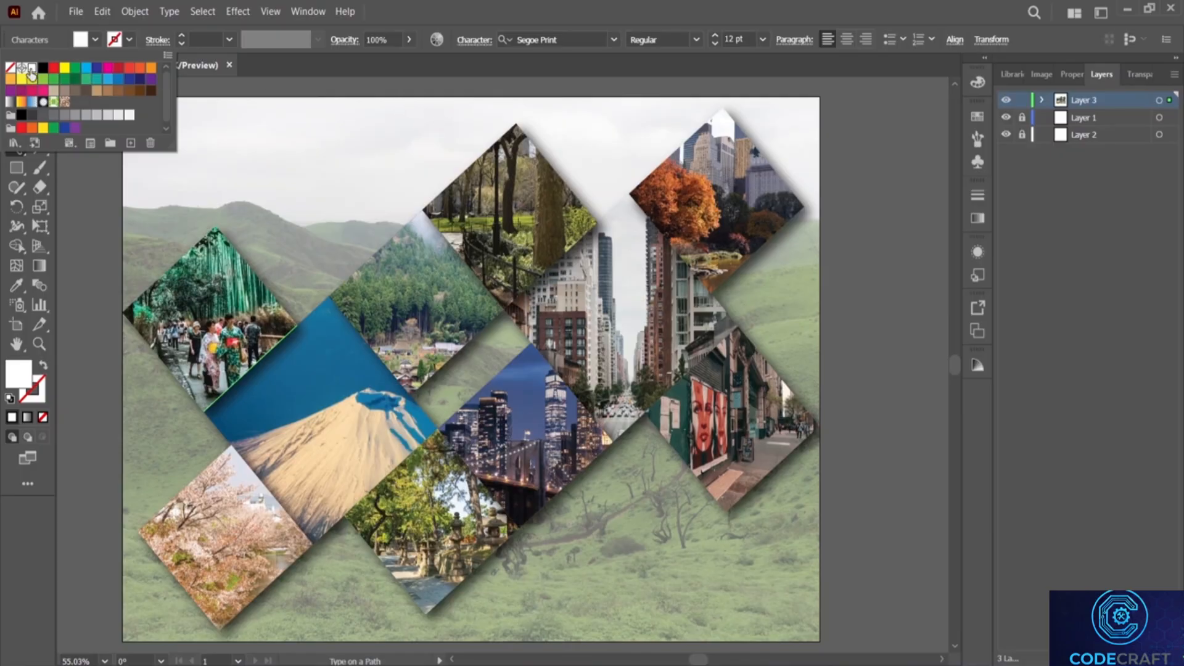
pyautogui.click(405, 10)
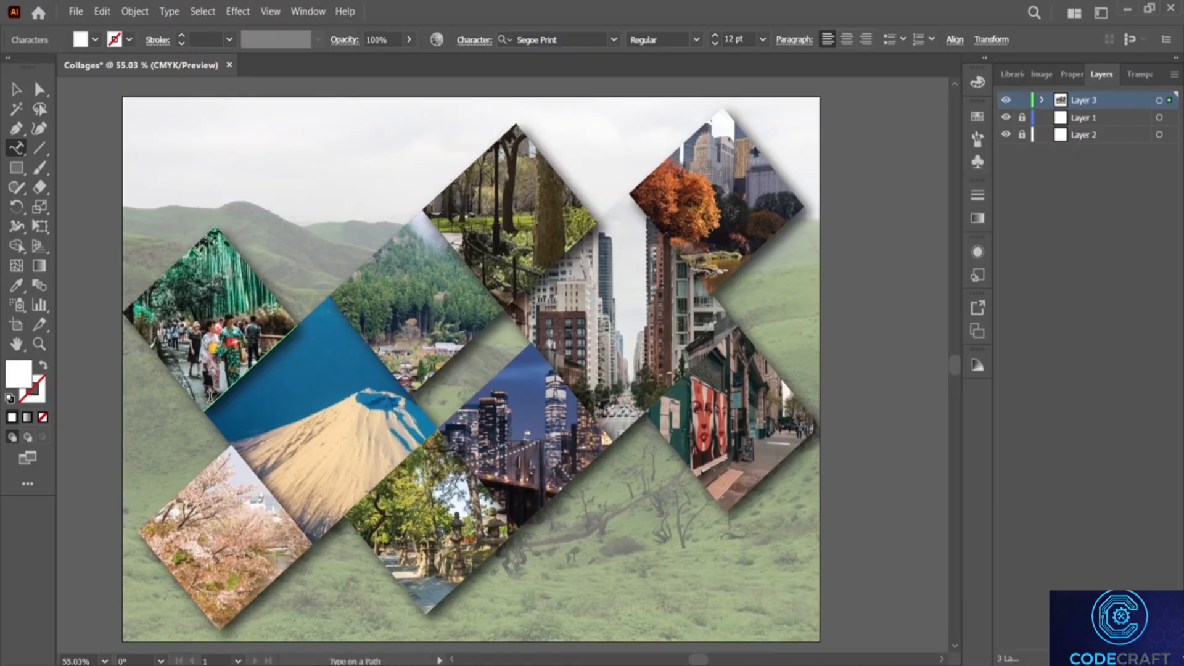
# Step: Enter JAPAN as the path text and move it to the bottom corner of the bamboo photo square
pyautogui.keyDown('ctrl'); pyautogui.click(222, 303); pyautogui.keyUp('ctrl')
pyautogui.click(16, 89)
pyautogui.click(269, 354)
pyautogui.moveTo(267, 351); pyautogui.dragTo(229, 402)
pyautogui.click(331, 243)
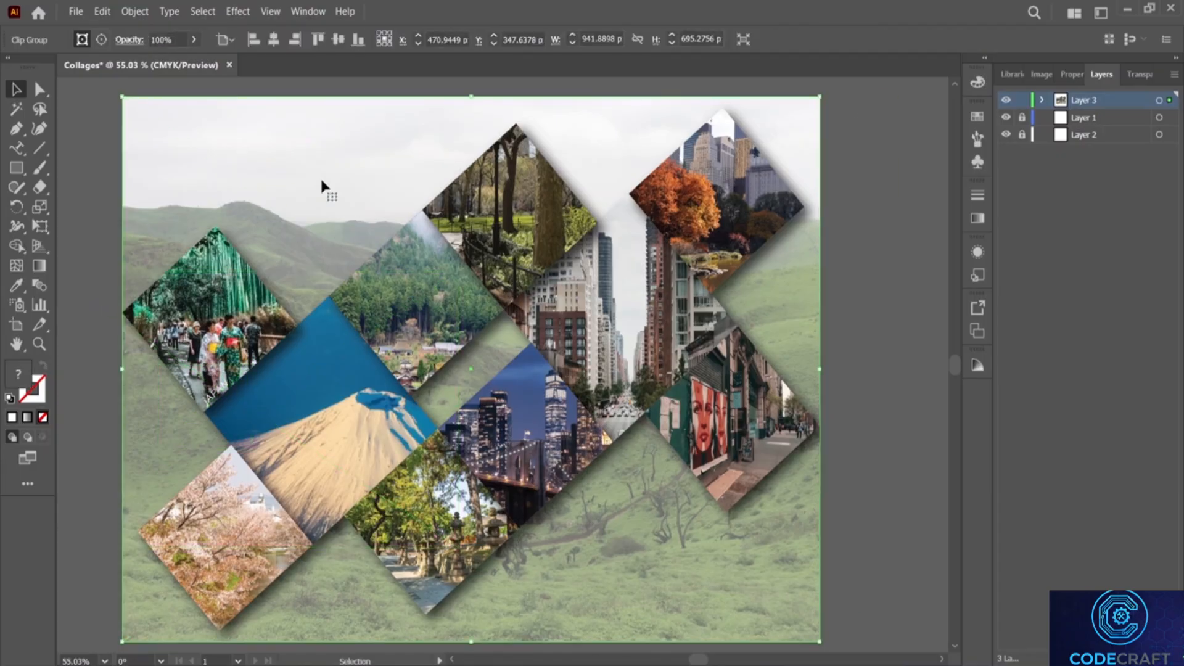
pyautogui.click(217, 392)
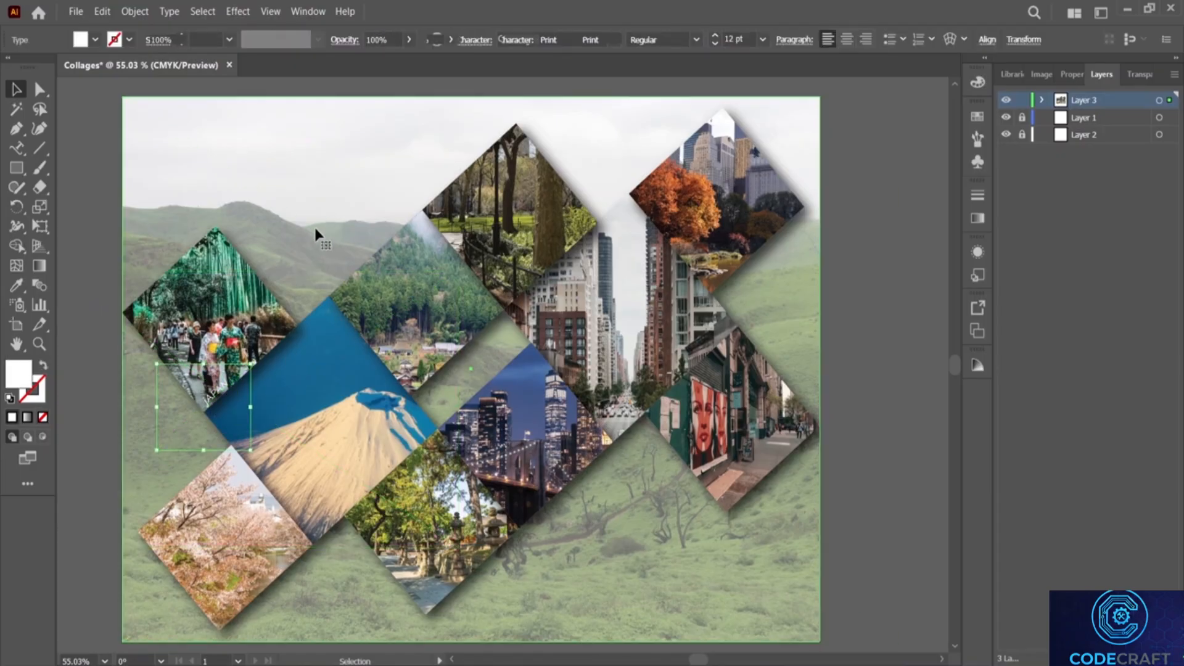
pyautogui.click(315, 231)
pyautogui.click(223, 395)
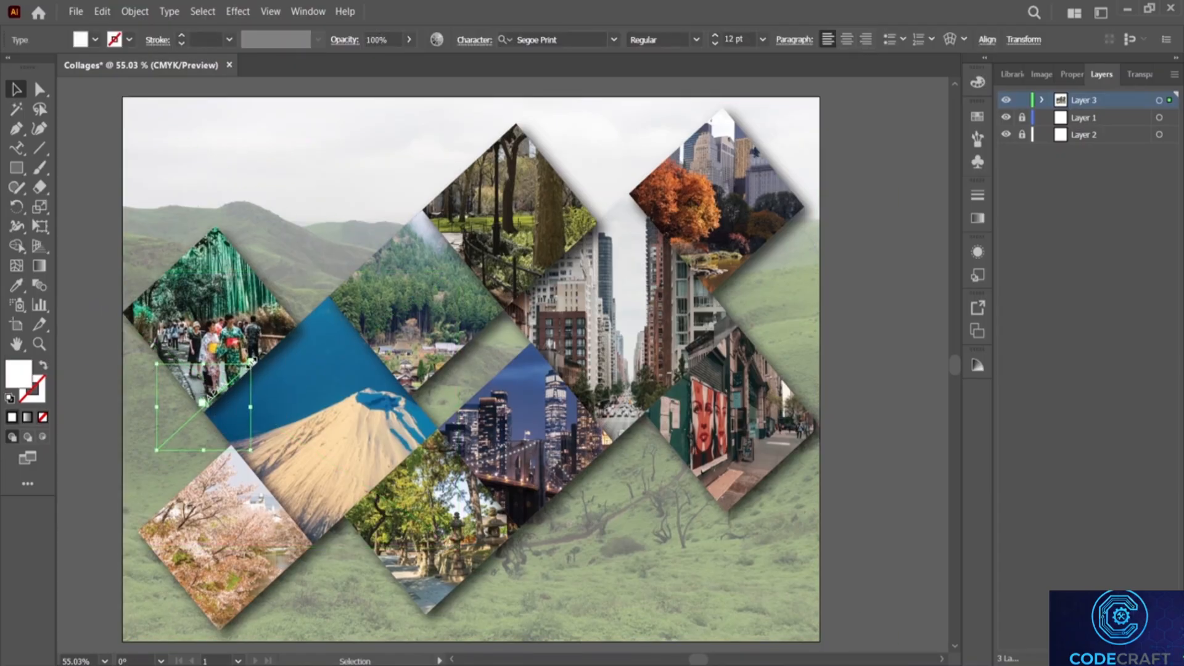
# Step: Enlarge the JAPAN text to about 19 pt and place it along the upper-left edge of the bamboo photo square
pyautogui.moveTo(251, 362); pyautogui.dragTo(317, 314)
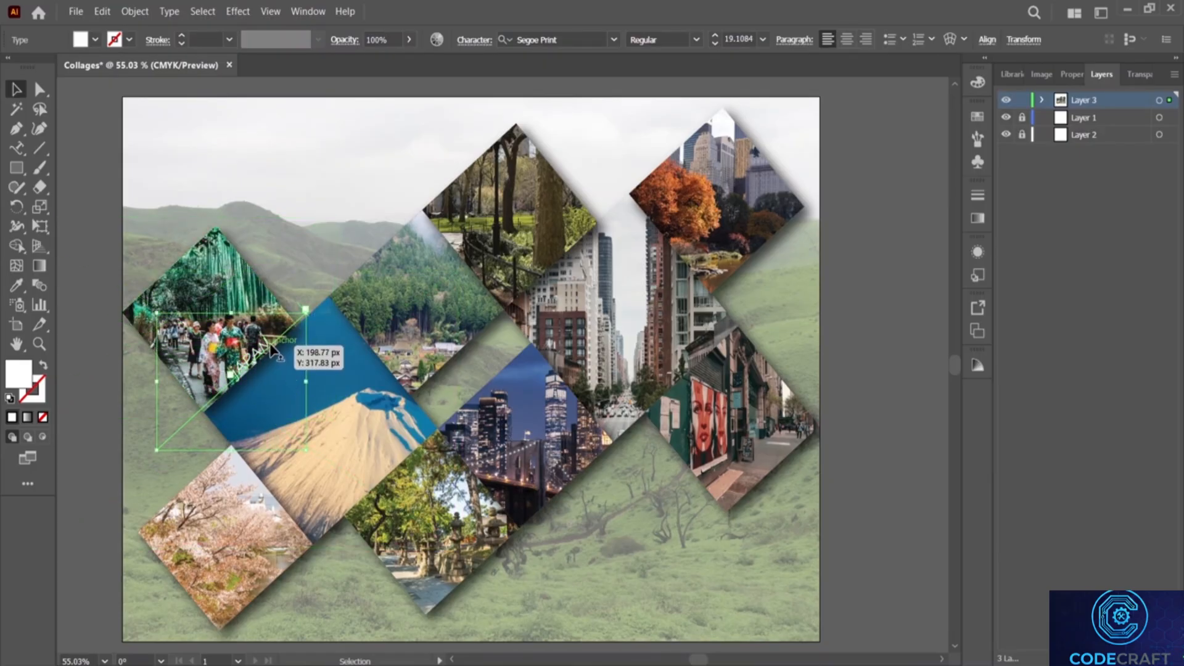
pyautogui.moveTo(265, 342); pyautogui.dragTo(194, 271)
pyautogui.click(102, 164)
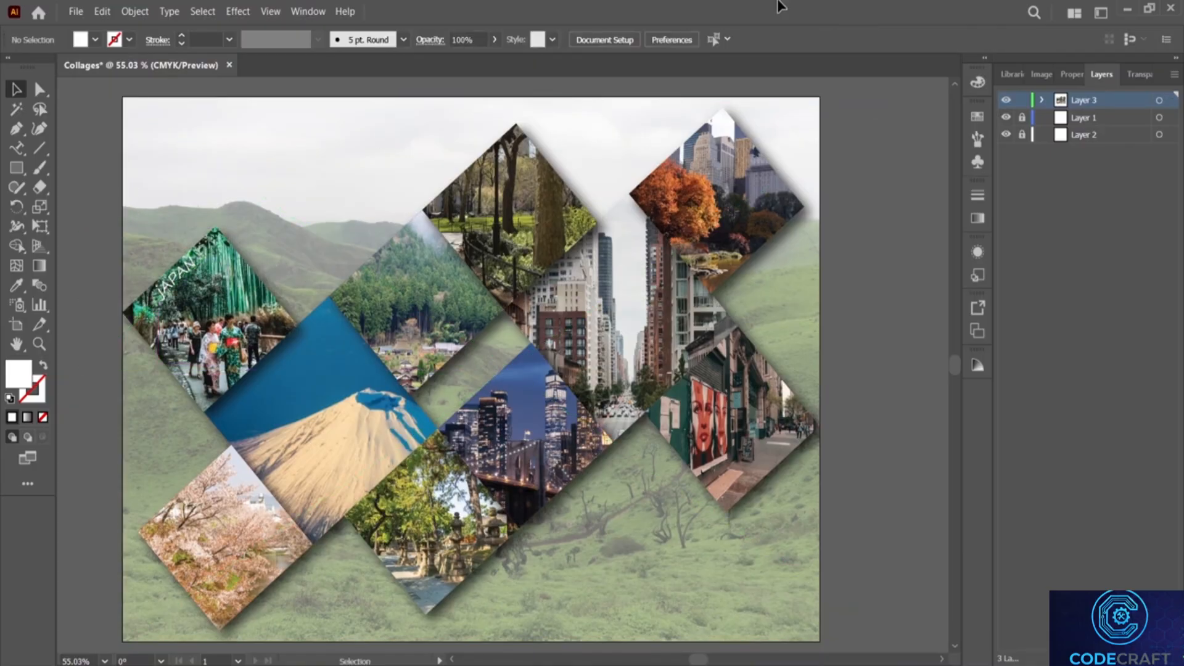